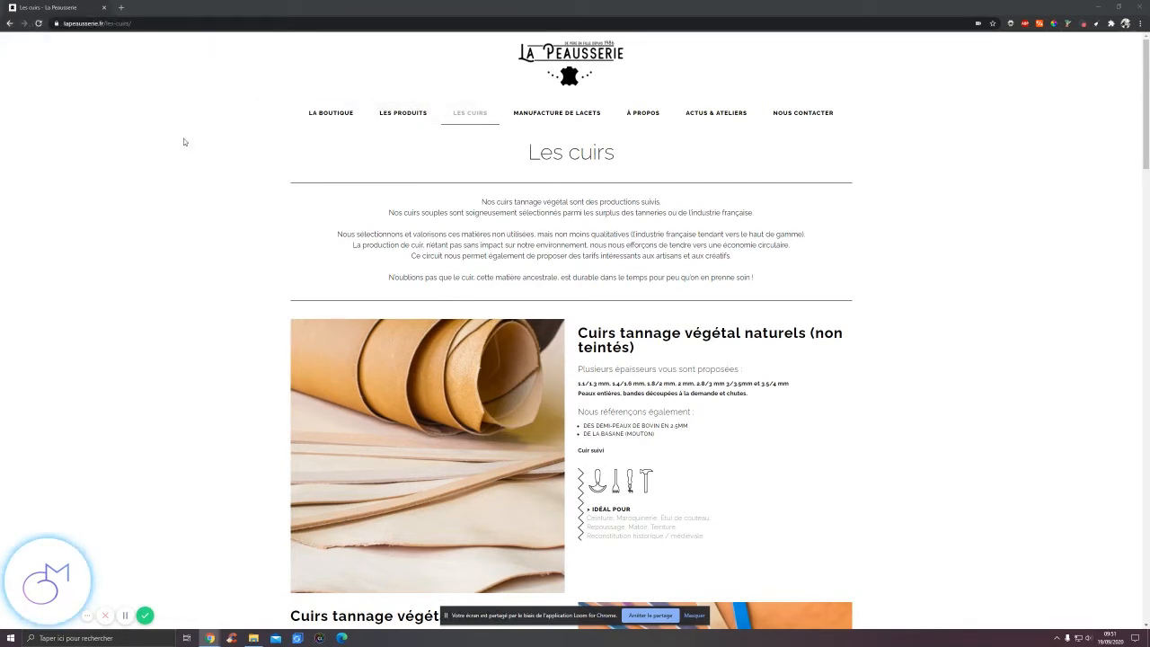
{"action": "left_click", "coordinate": [117, 25]}
{"action": "key", "text": "ctrl+c"}
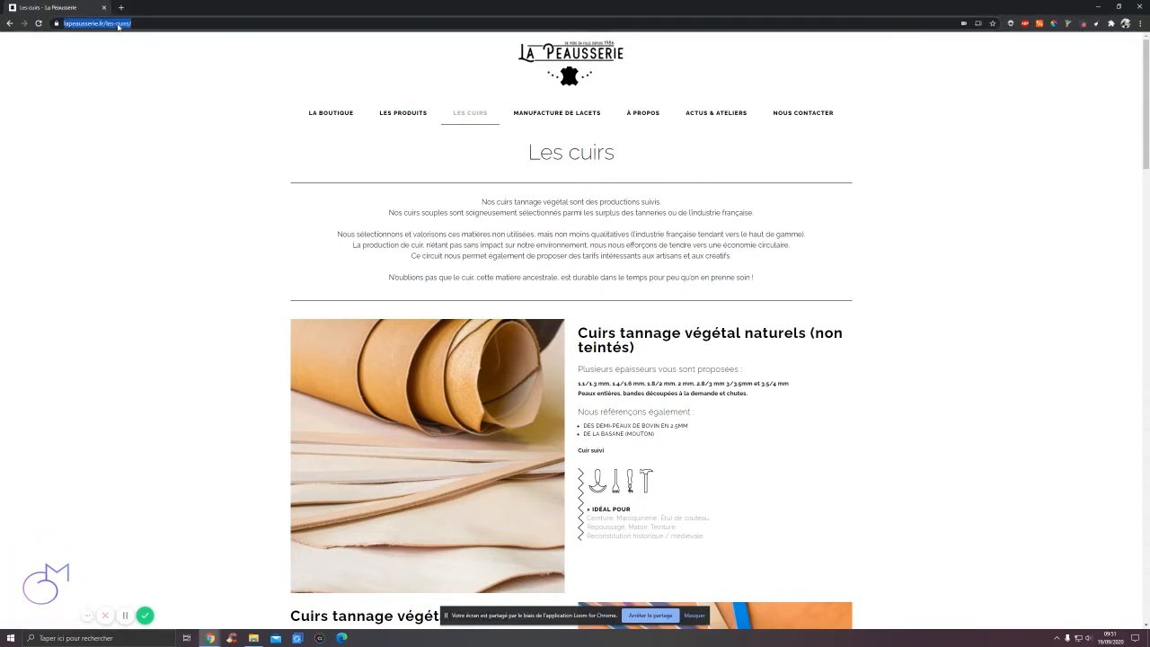
{"action": "key", "text": "BackSpace"}
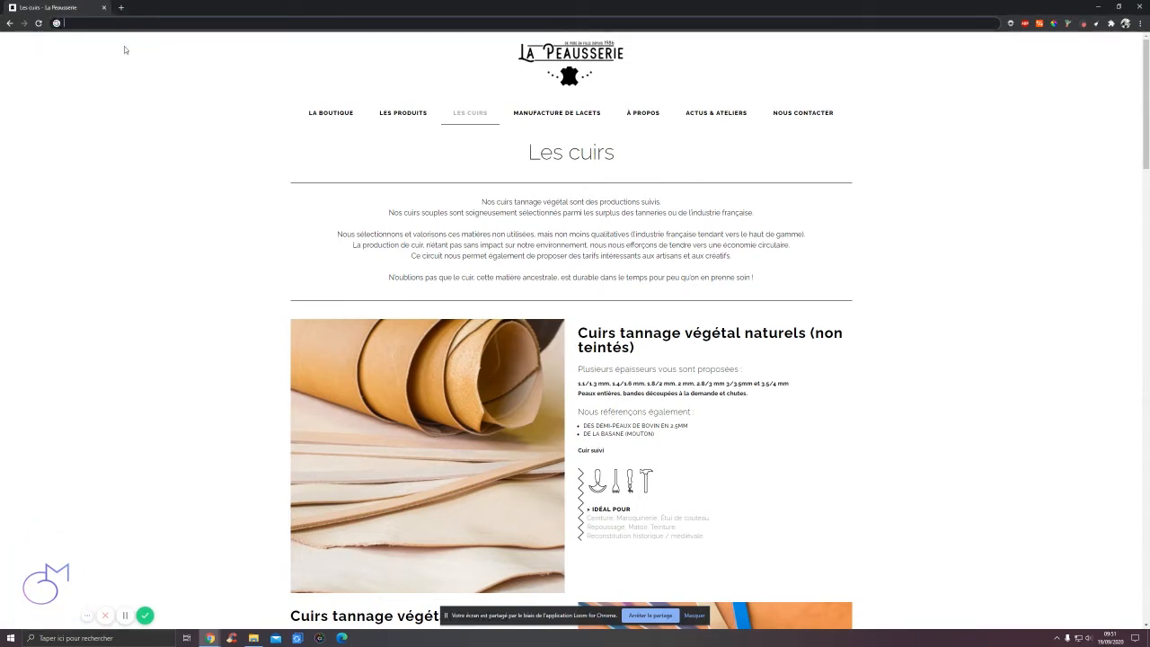
{"action": "type", "text": "sote:"}
{"action": "key", "text": "ctrl+v"}
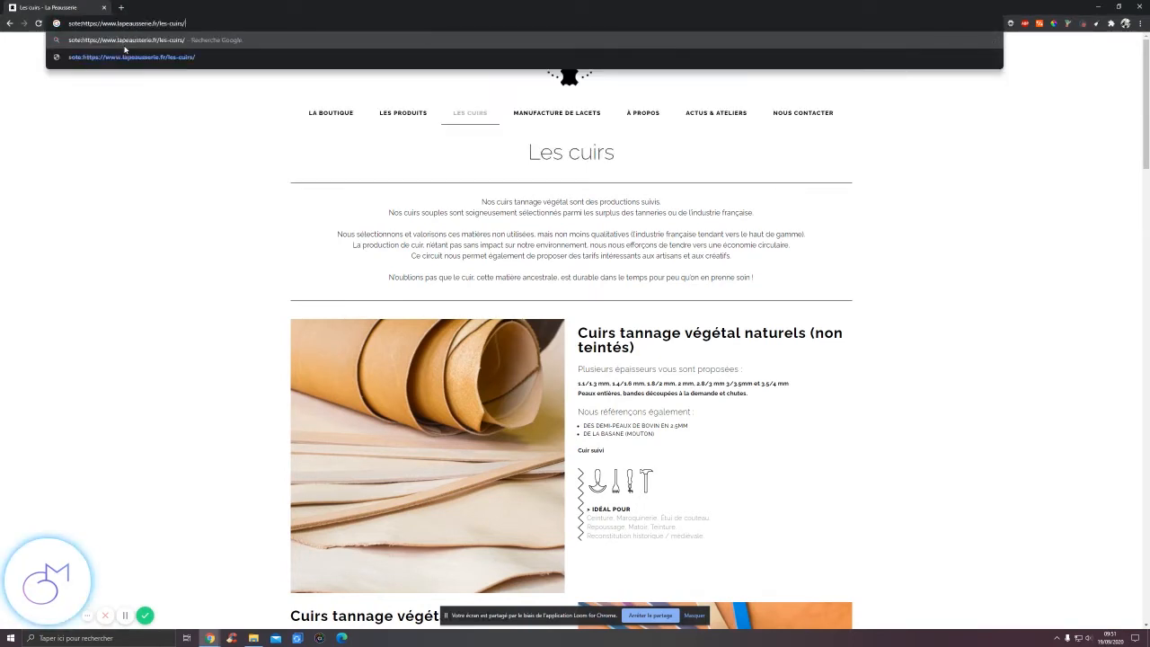
{"action": "key", "text": "ctrl+a"}
{"action": "type", "text": "site"}
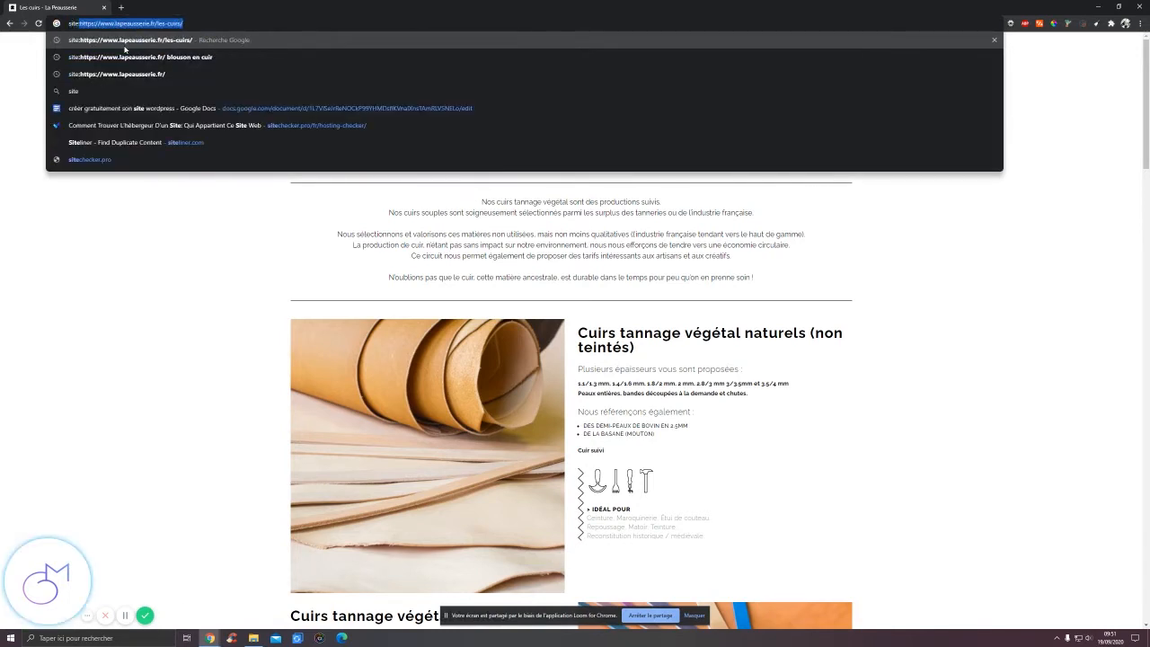
{"action": "key", "text": "Return"}
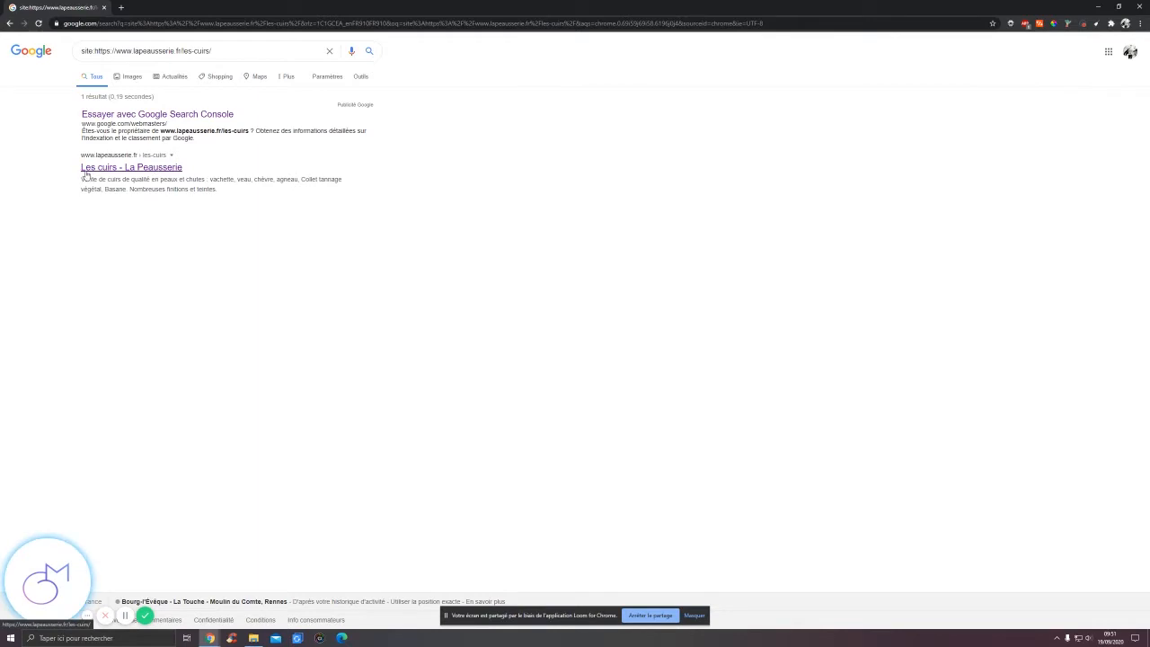
{"action": "left_click", "coordinate": [169, 169]}
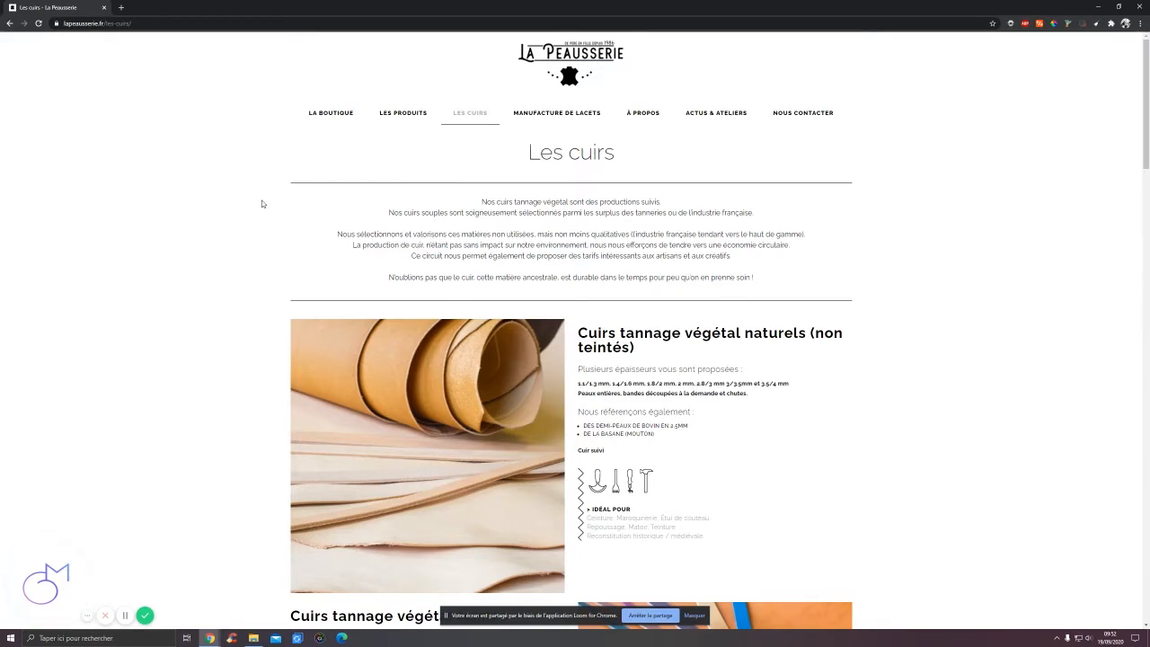
- Open the source code of the Les cuirs page and search it for "title"
{"action": "key", "text": "ctrl+u"}
{"action": "key", "text": "ctrl+f"}
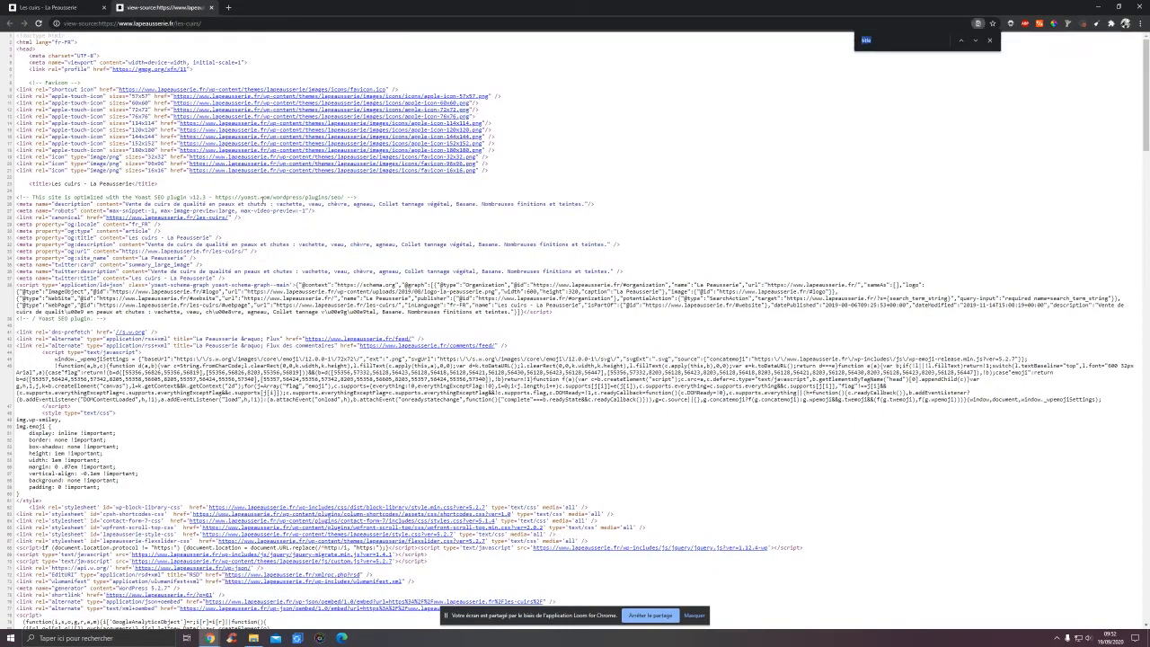
{"action": "type", "text": "title"}
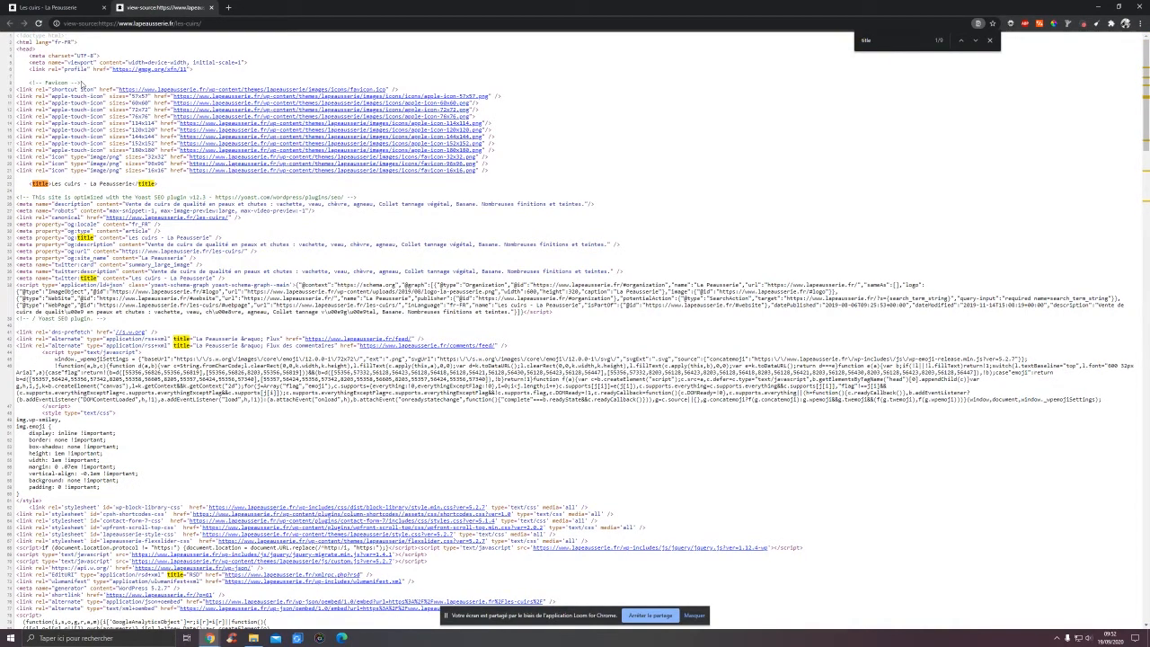
- Return to the rendered Les cuirs page and highlight its main heading, "Les cuirs"
{"action": "left_click", "coordinate": [76, 7]}
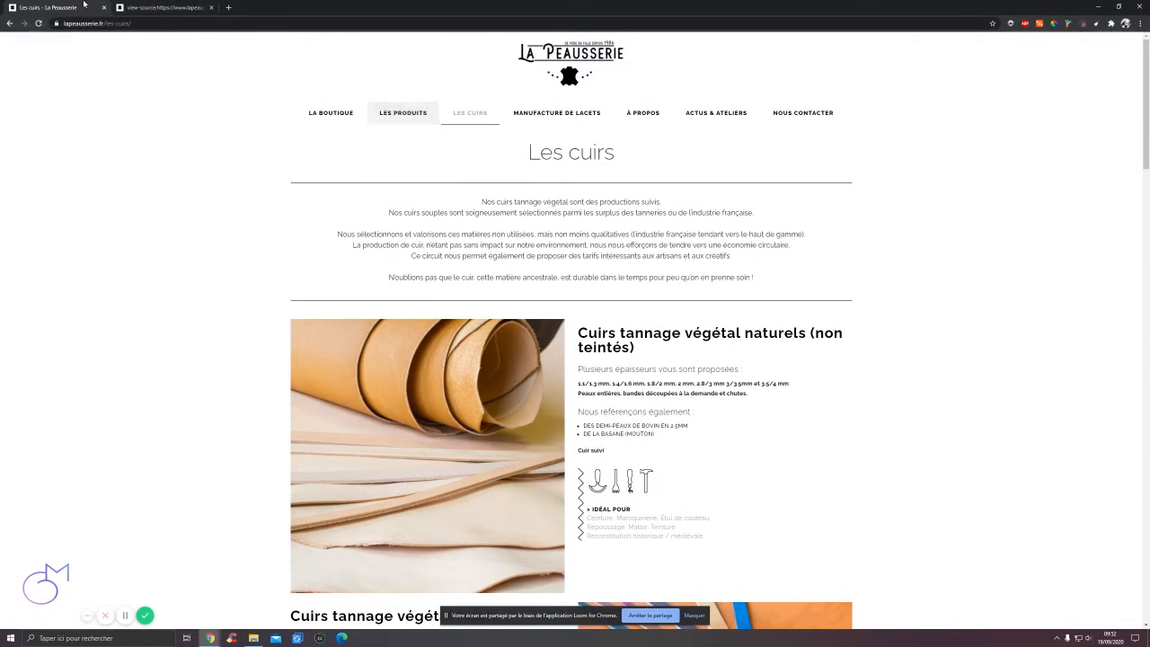
{"action": "left_click_drag", "start_coordinate": [526, 143], "coordinate": [614, 153]}
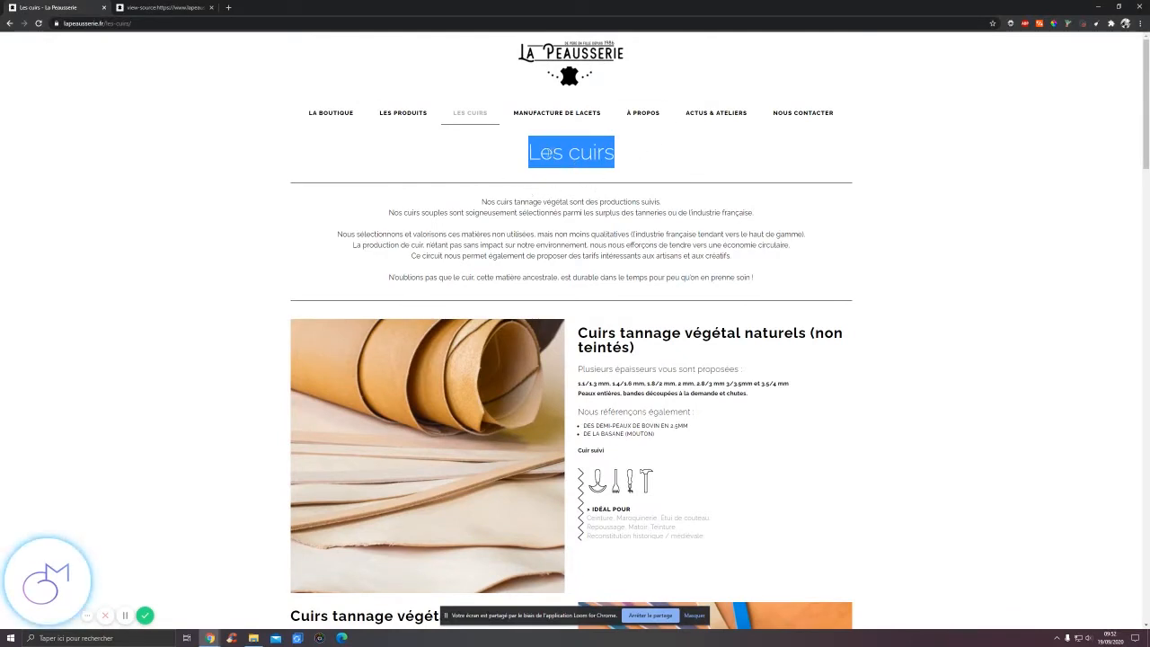
{"action": "left_click", "coordinate": [556, 152]}
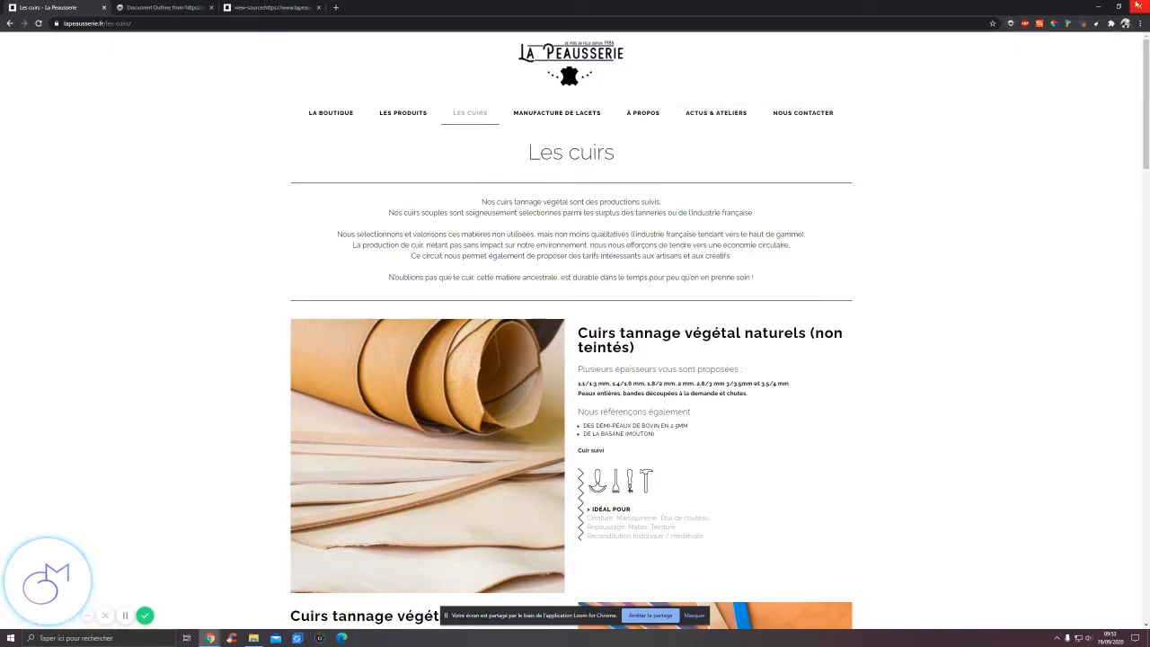
- Display the link details over the Les cuirs page, review them down to the footer, and turn the display off
{"action": "left_click", "coordinate": [1010, 23]}
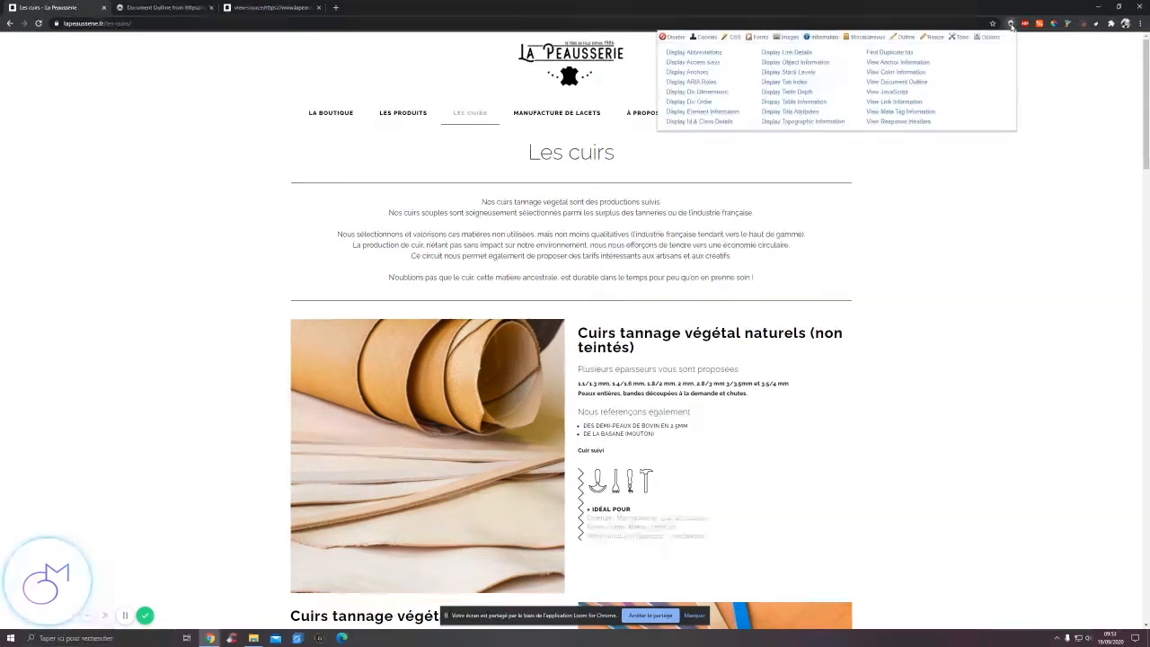
{"action": "left_click", "coordinate": [787, 52]}
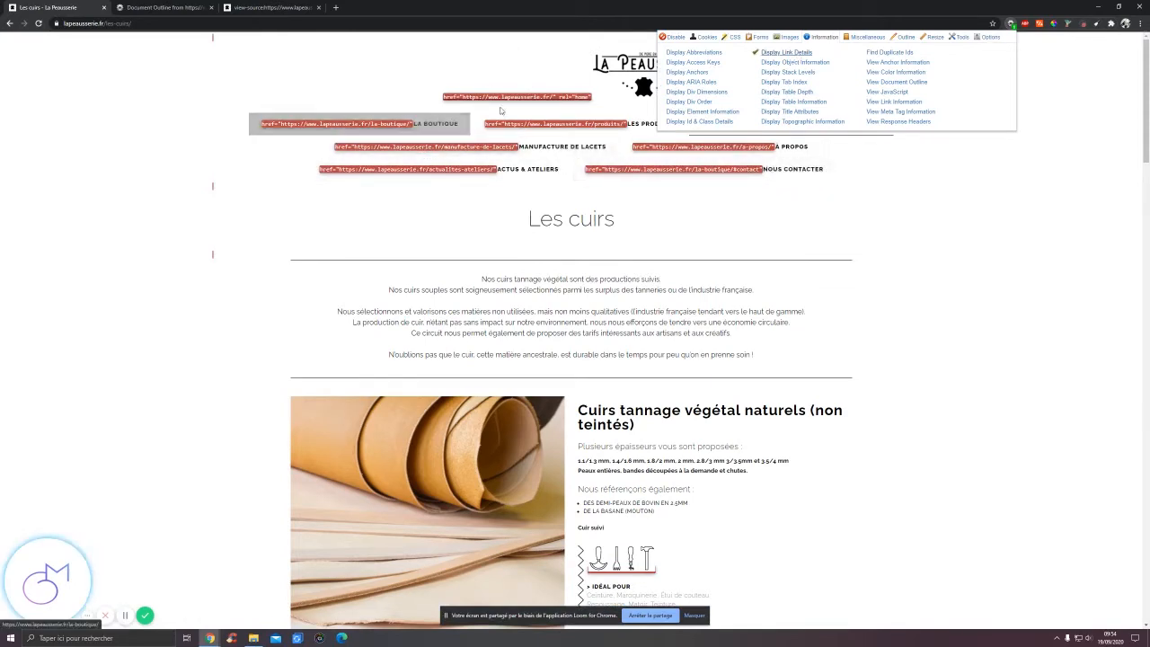
{"action": "scroll", "coordinate": [361, 120], "scroll_direction": "down", "scroll_amount": 5}
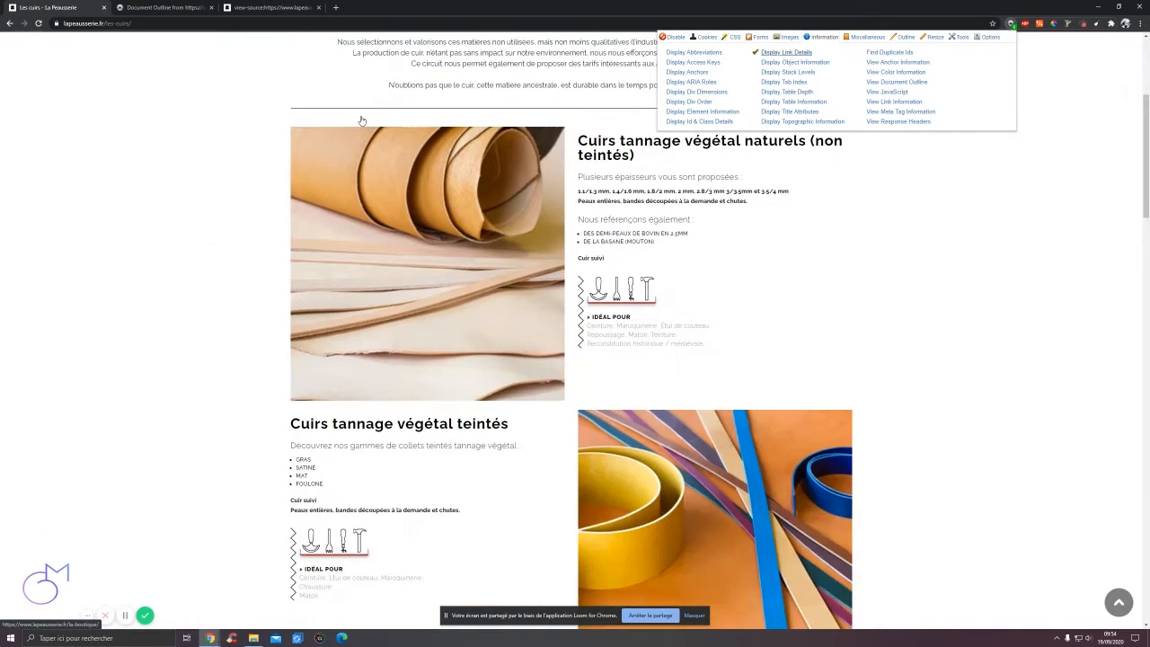
{"action": "scroll", "coordinate": [361, 116], "scroll_direction": "down", "scroll_amount": 15}
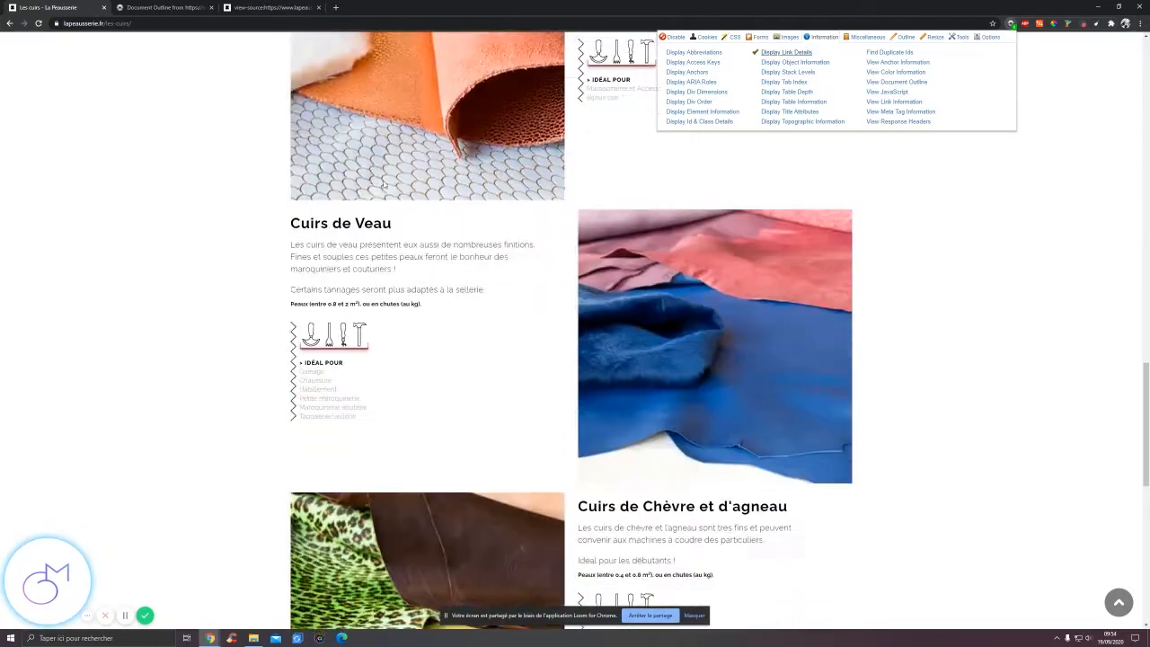
{"action": "scroll", "coordinate": [373, 200], "scroll_direction": "down", "scroll_amount": 3}
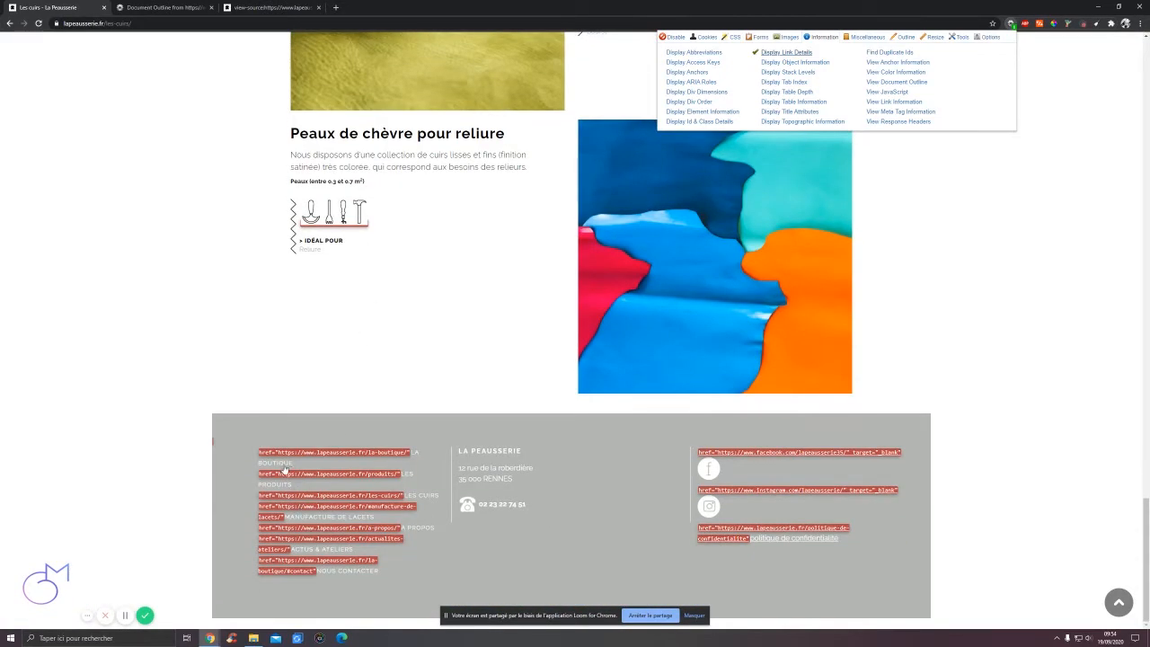
{"action": "scroll", "coordinate": [284, 469], "scroll_direction": "up", "scroll_amount": 20}
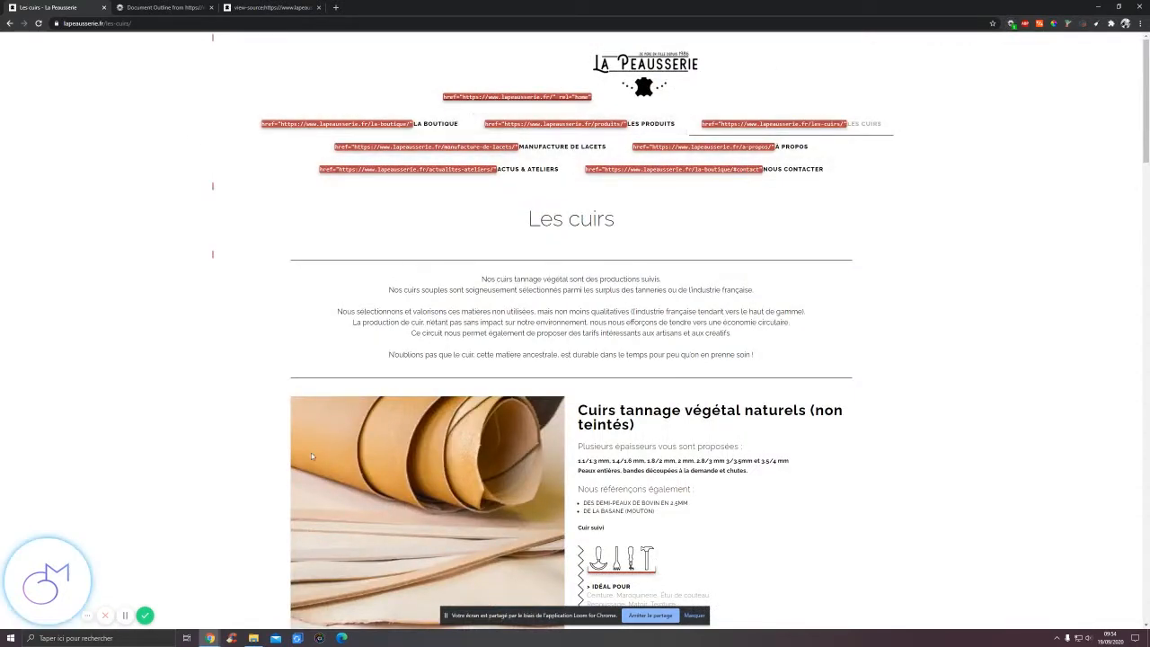
{"action": "left_click", "coordinate": [1010, 25]}
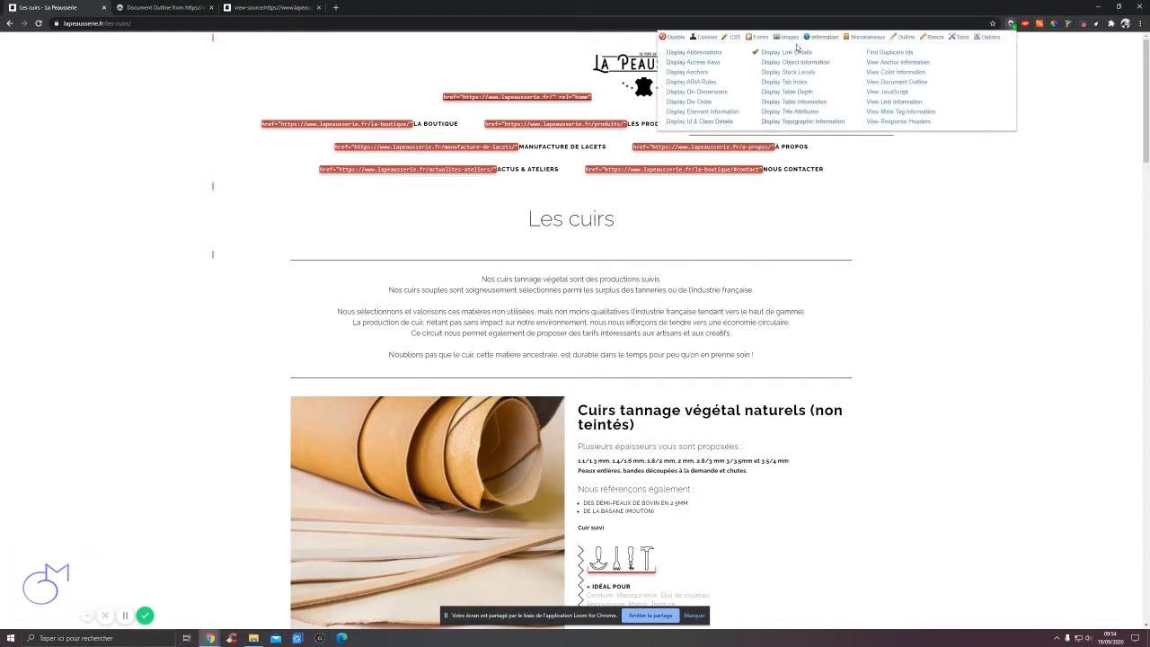
{"action": "left_click", "coordinate": [791, 53]}
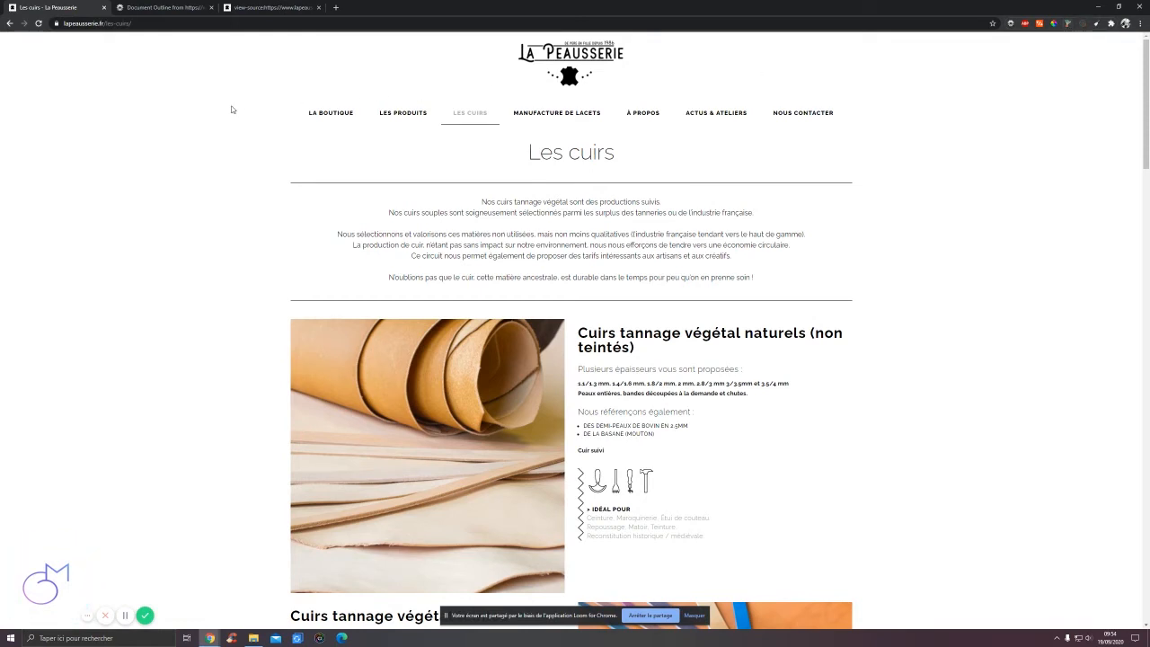
- Inspect the HTML of the La boutique link in the main navigation, and close the developer tools
{"action": "left_click_drag", "start_coordinate": [260, 84], "coordinate": [865, 138]}
{"action": "right_click", "coordinate": [348, 115]}
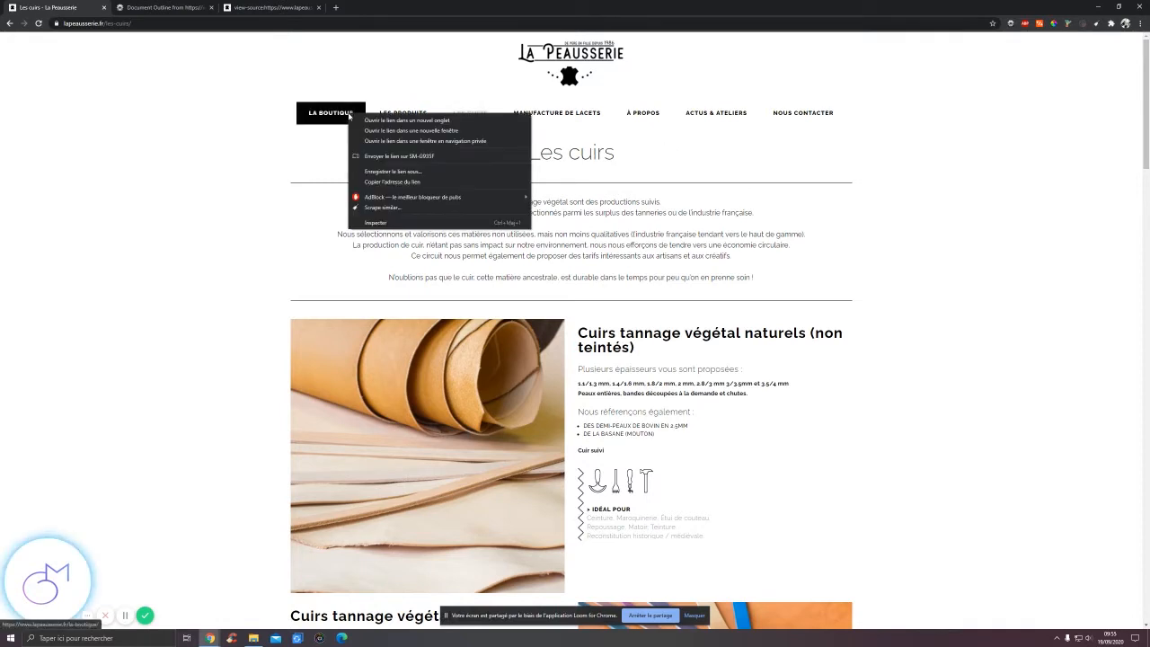
{"action": "left_click", "coordinate": [430, 221]}
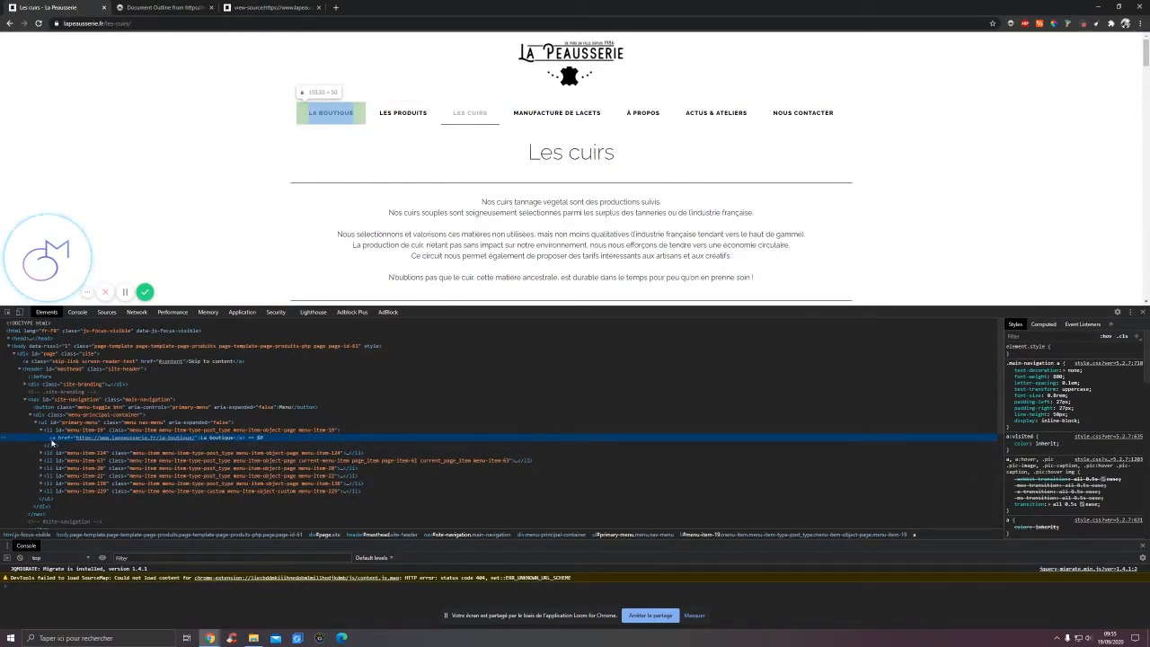
{"action": "left_click", "coordinate": [770, 90]}
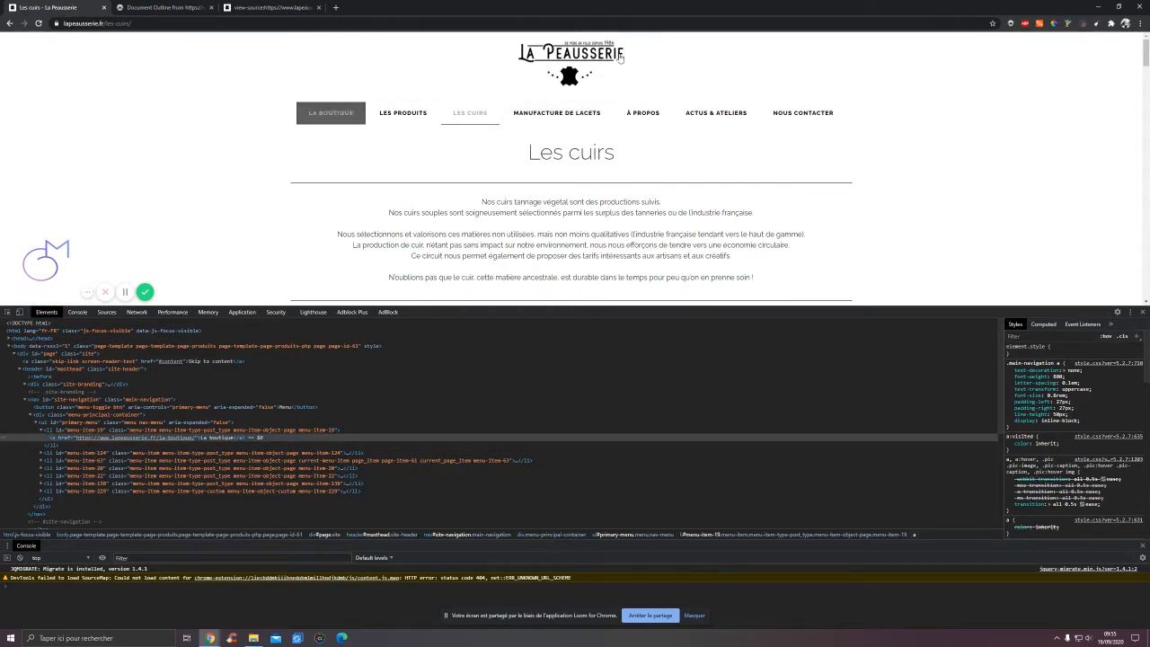
{"action": "scroll", "coordinate": [571, 126], "scroll_direction": "down", "scroll_amount": 5}
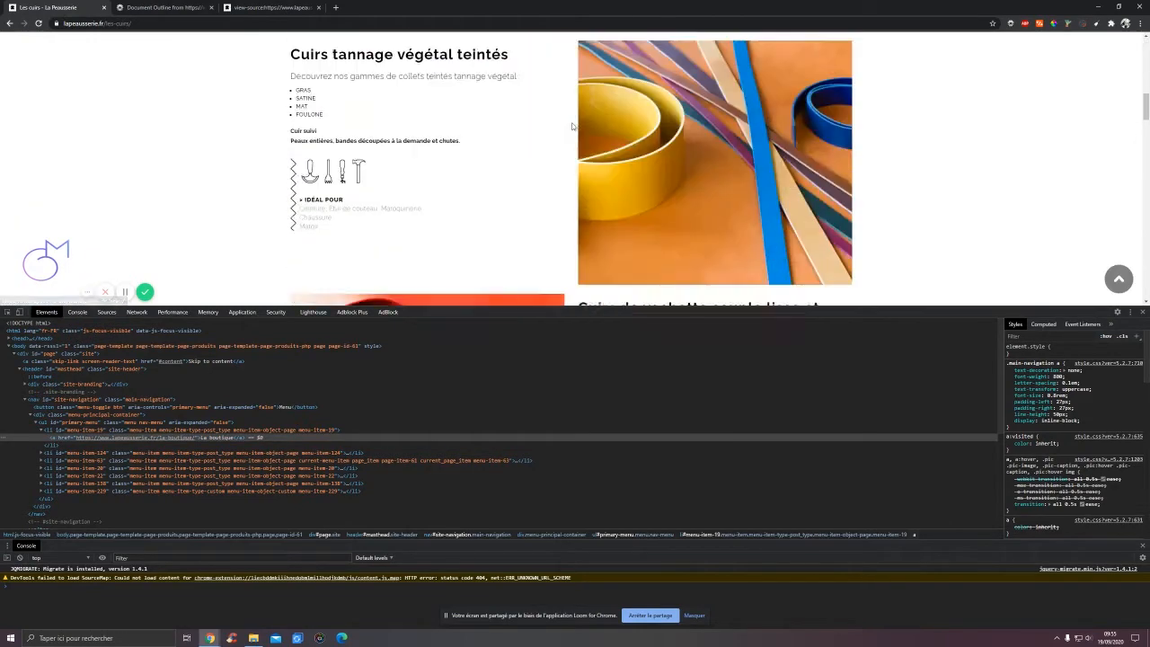
{"action": "scroll", "coordinate": [571, 126], "scroll_direction": "up", "scroll_amount": 3}
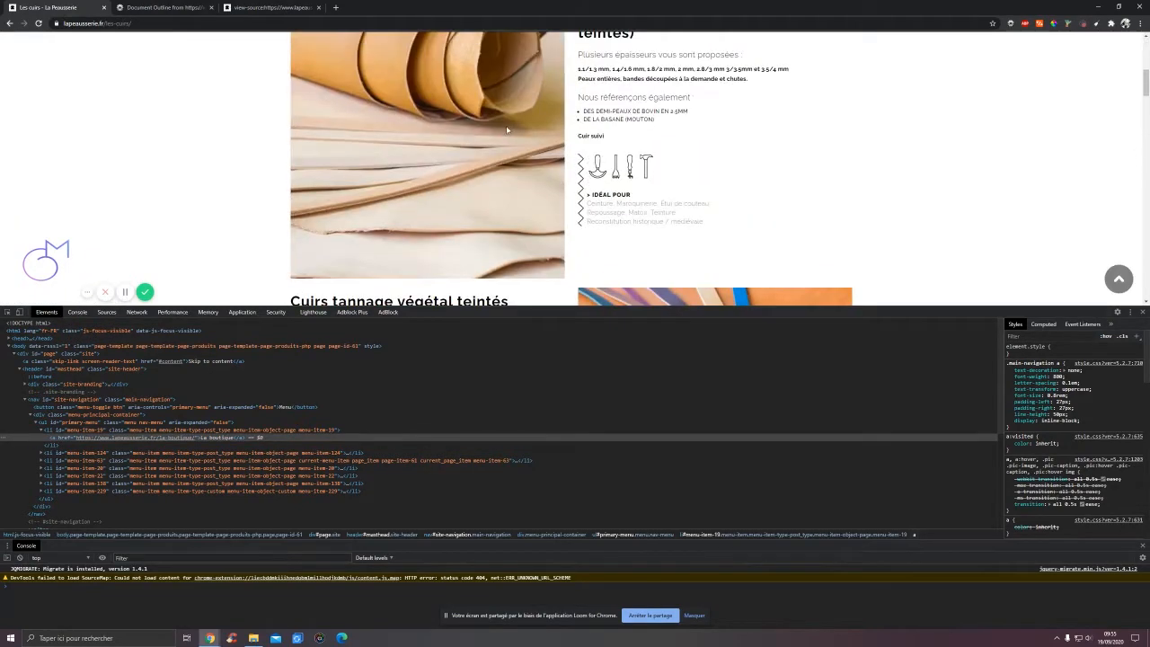
{"action": "left_click", "coordinate": [1141, 313]}
- Inspect the HTML of the image beside "Cuirs tannage végétal naturels" for its alt attribute, and close the developer tools
{"action": "scroll", "coordinate": [692, 234], "scroll_direction": "up", "scroll_amount": 3}
{"action": "scroll", "coordinate": [333, 272], "scroll_direction": "down", "scroll_amount": 1}
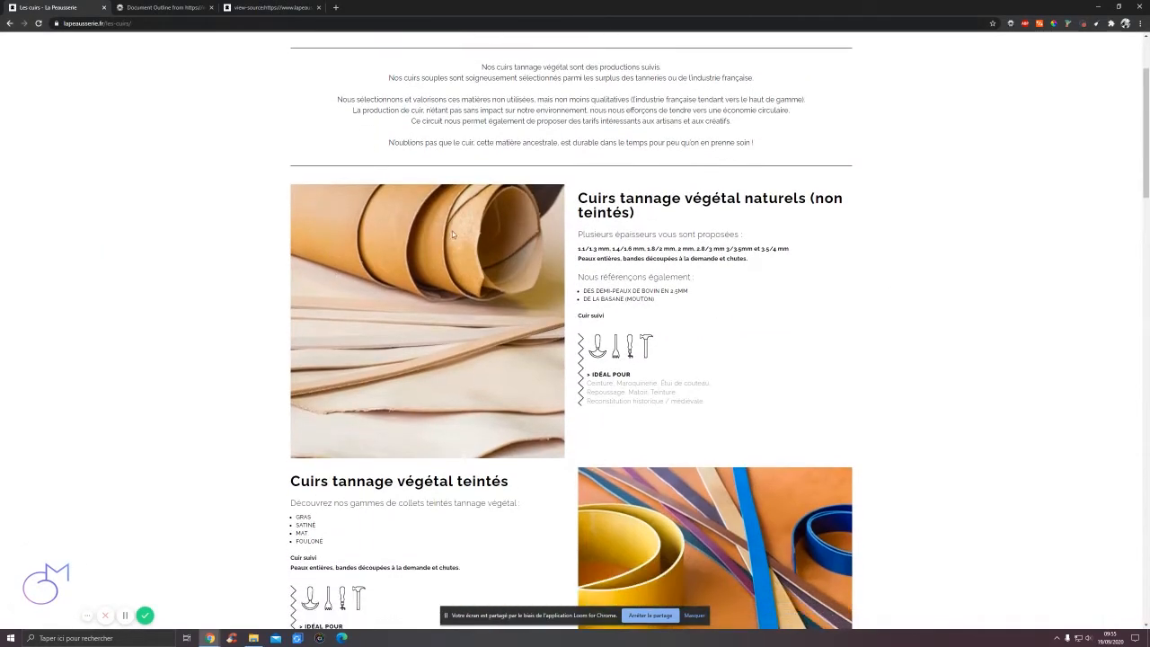
{"action": "right_click", "coordinate": [393, 246]}
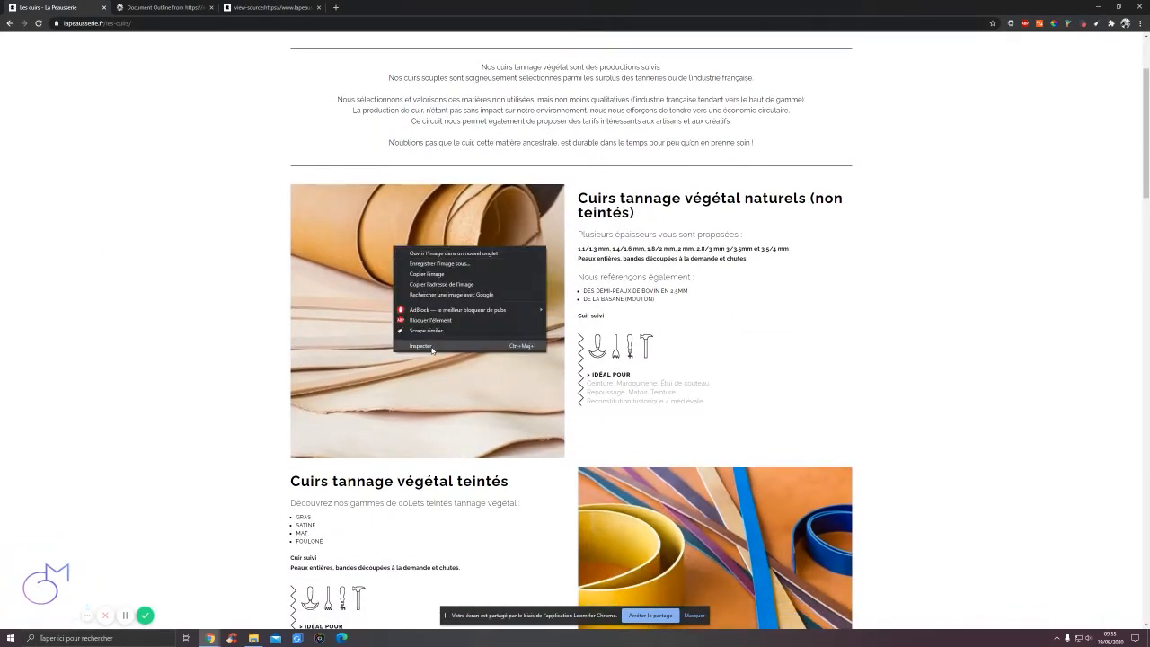
{"action": "left_click", "coordinate": [431, 347]}
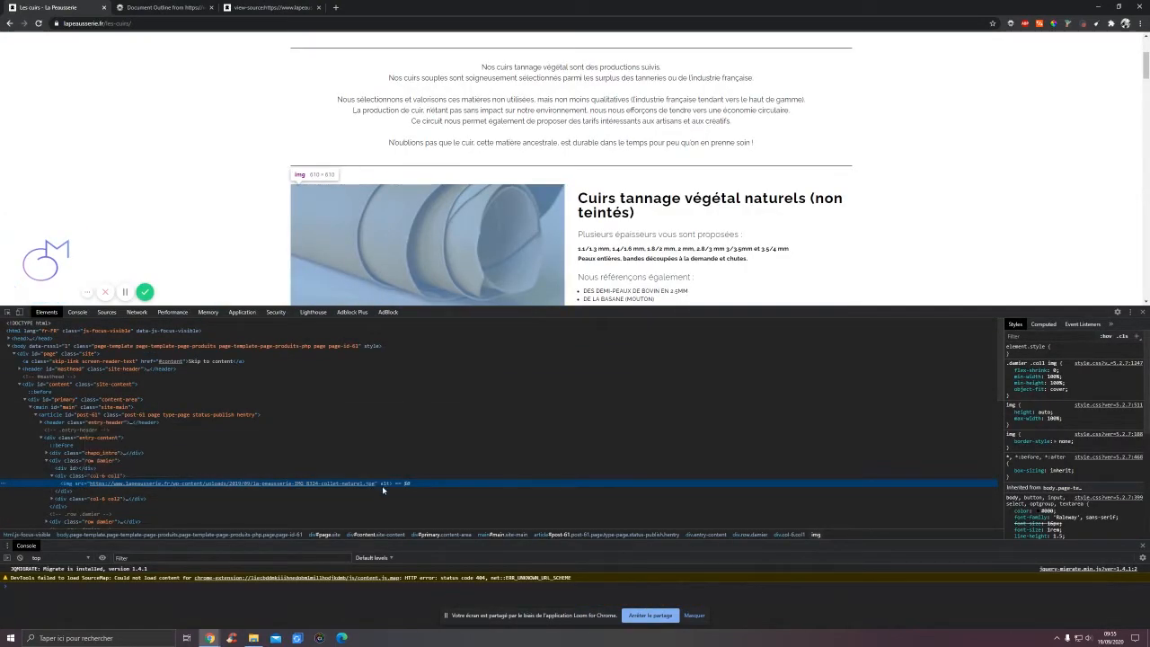
{"action": "left_click", "coordinate": [1143, 316]}
- Display the alt attributes of the page's images and review them across the leather sections
{"action": "scroll", "coordinate": [404, 188], "scroll_direction": "down", "scroll_amount": 3}
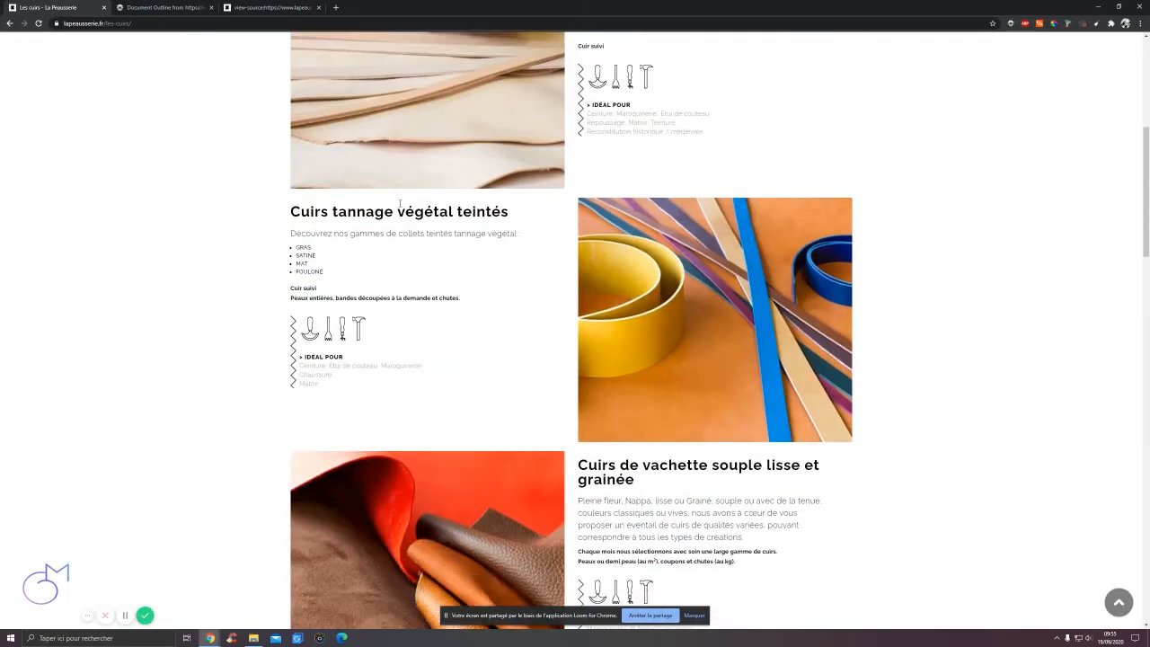
{"action": "scroll", "coordinate": [713, 148], "scroll_direction": "up", "scroll_amount": 2}
{"action": "scroll", "coordinate": [592, 177], "scroll_direction": "up", "scroll_amount": 1}
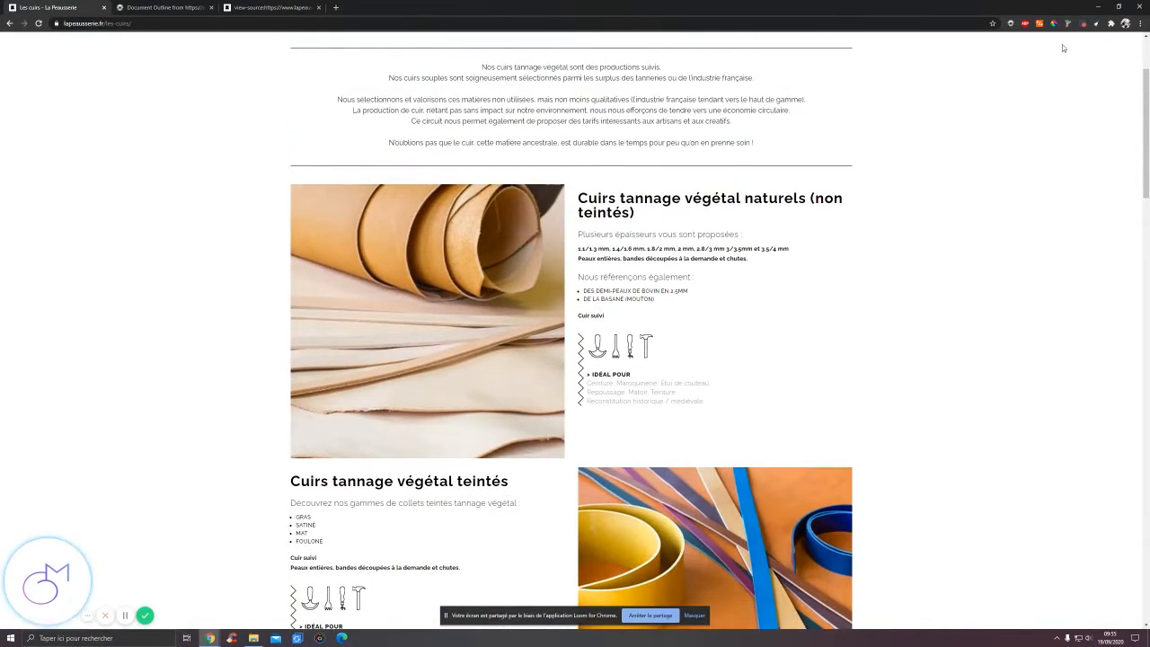
{"action": "left_click", "coordinate": [1010, 23]}
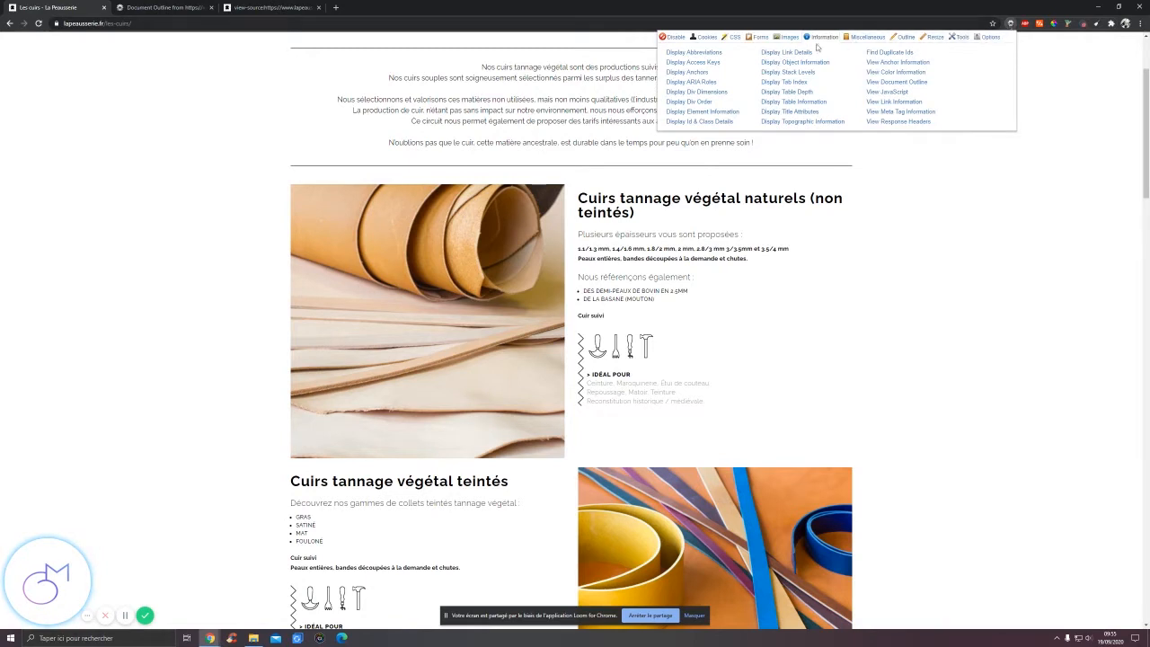
{"action": "left_click", "coordinate": [788, 37]}
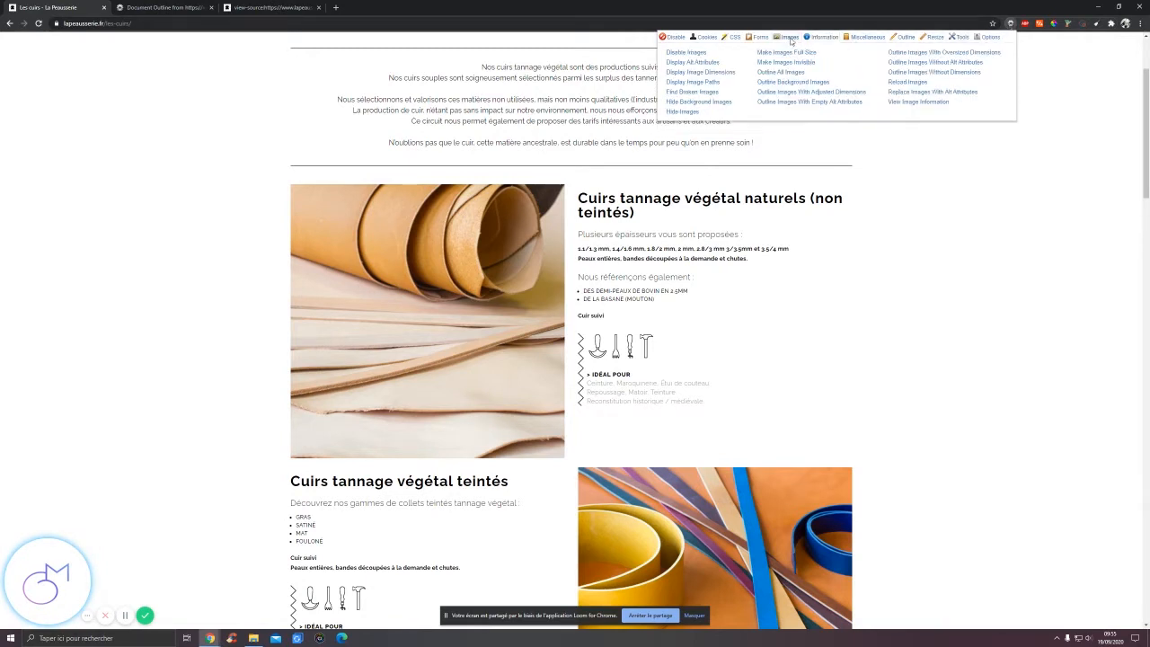
{"action": "left_click", "coordinate": [702, 62]}
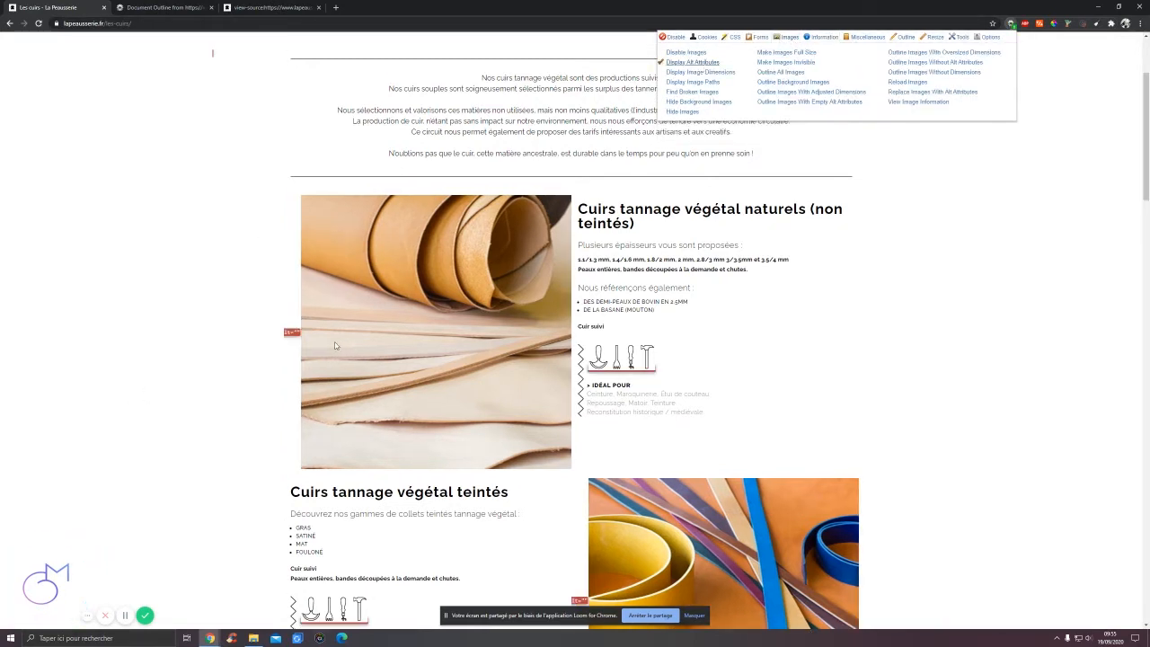
{"action": "scroll", "coordinate": [350, 322], "scroll_direction": "down", "scroll_amount": 6}
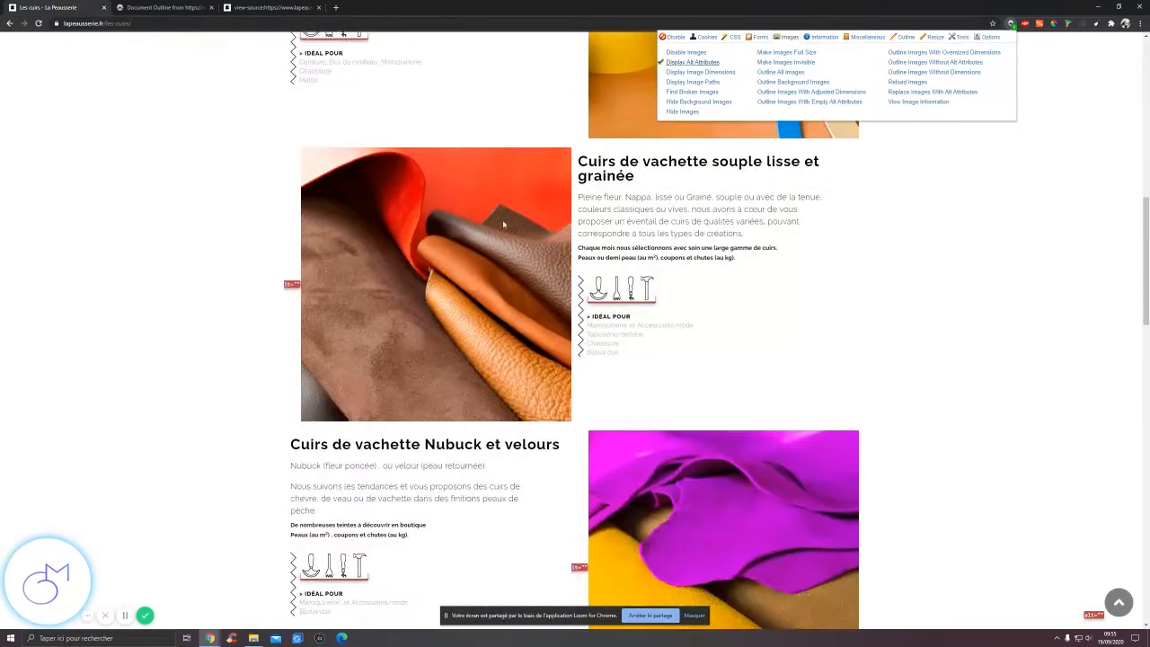
{"action": "scroll", "coordinate": [503, 225], "scroll_direction": "down", "scroll_amount": 2}
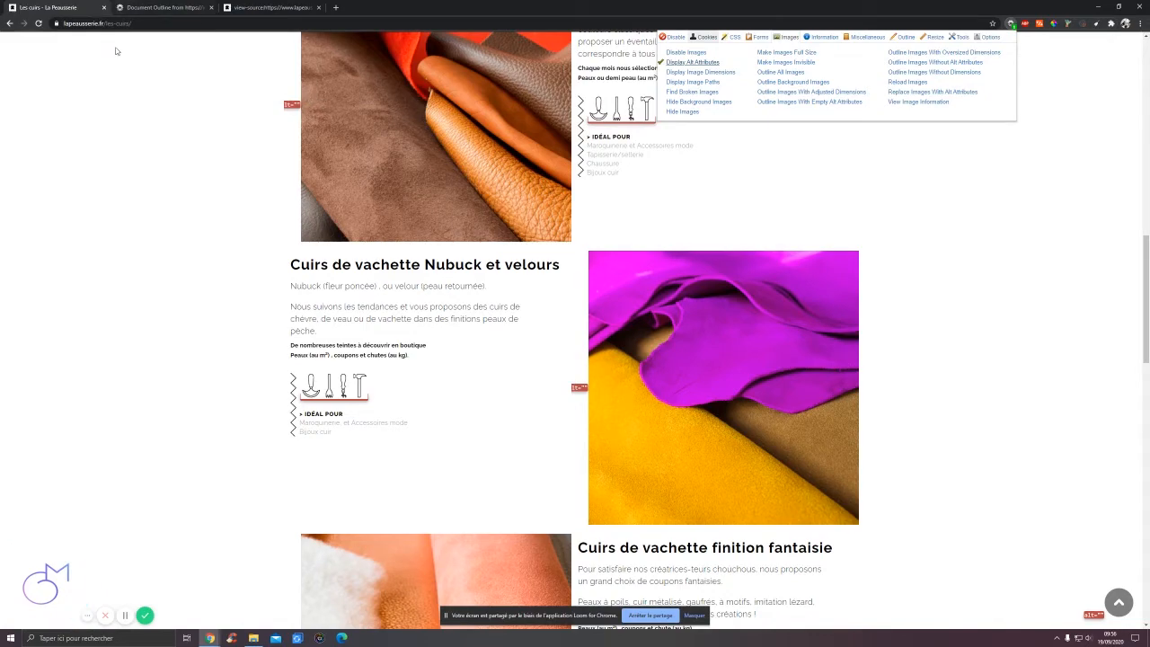
{"action": "scroll", "coordinate": [260, 88], "scroll_direction": "down", "scroll_amount": 2}
{"action": "scroll", "coordinate": [283, 144], "scroll_direction": "up", "scroll_amount": 5}
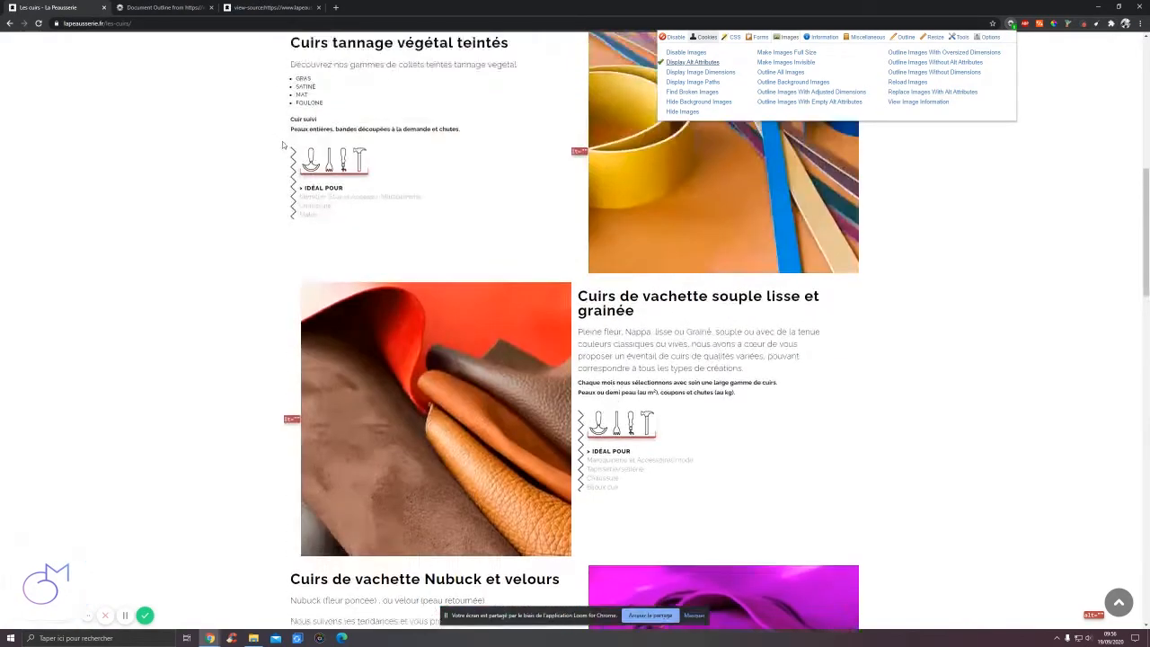
- Review the displayed alt attributes from the leather sections back up to the La Peausserie logo
{"action": "scroll", "coordinate": [283, 145], "scroll_direction": "up", "scroll_amount": 3}
{"action": "left_click", "coordinate": [1006, 138]}
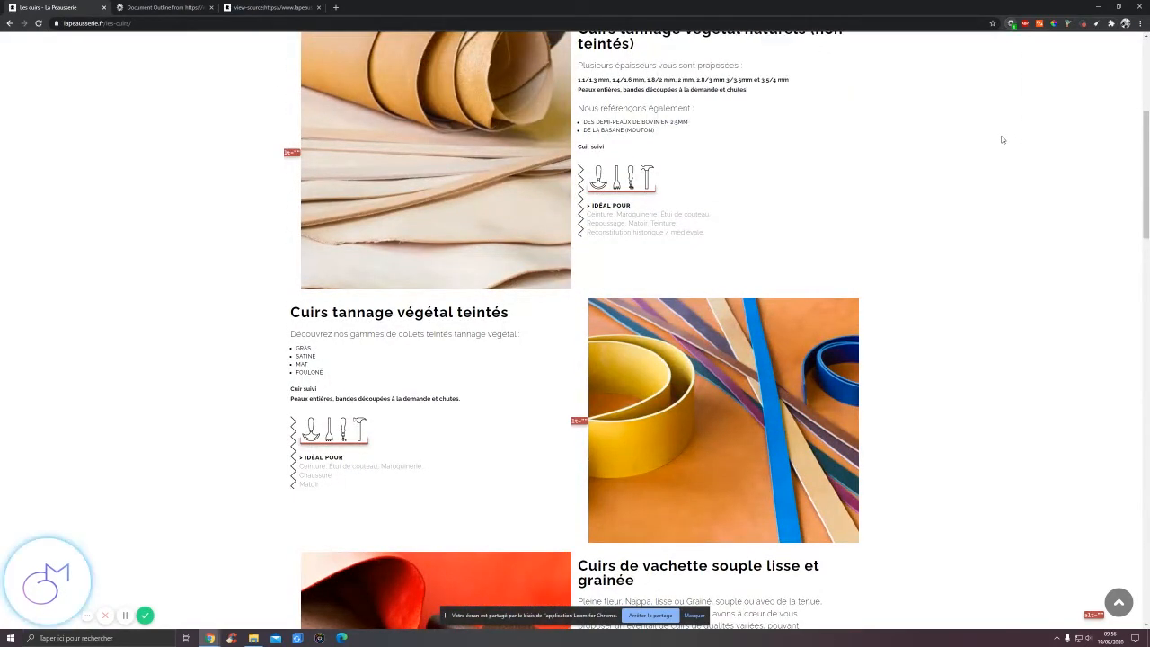
{"action": "scroll", "coordinate": [1000, 137], "scroll_direction": "up", "scroll_amount": 4}
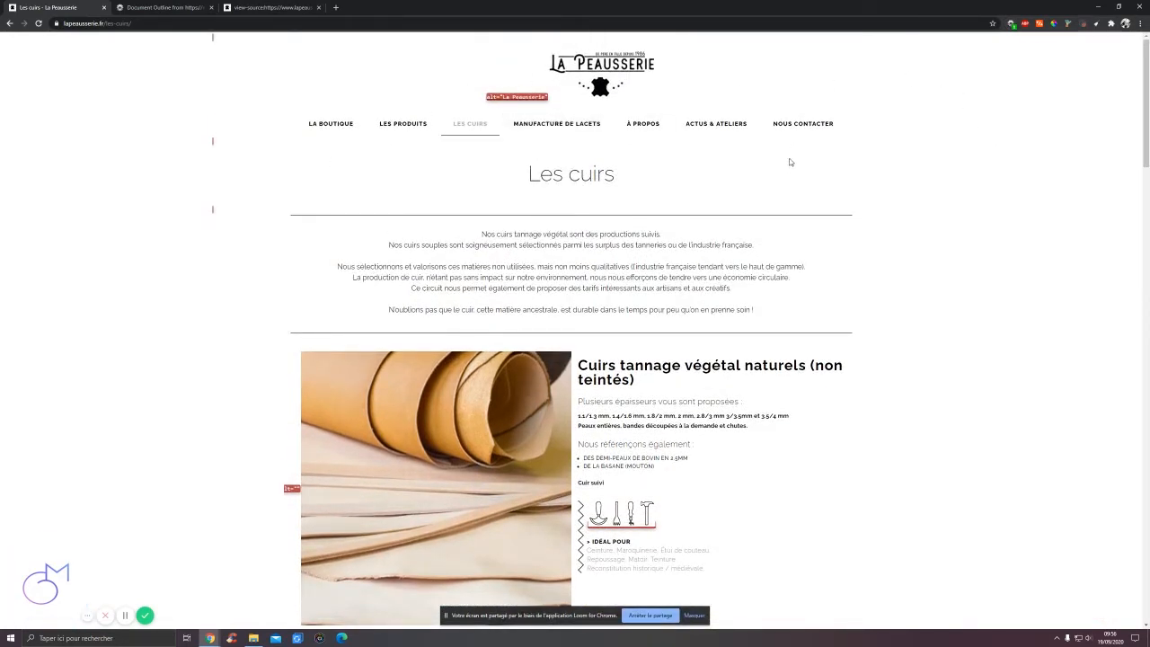
- Find and launch Screaming Frog SEO Spider
{"action": "left_click", "coordinate": [146, 641]}
{"action": "type", "text": "scre"}
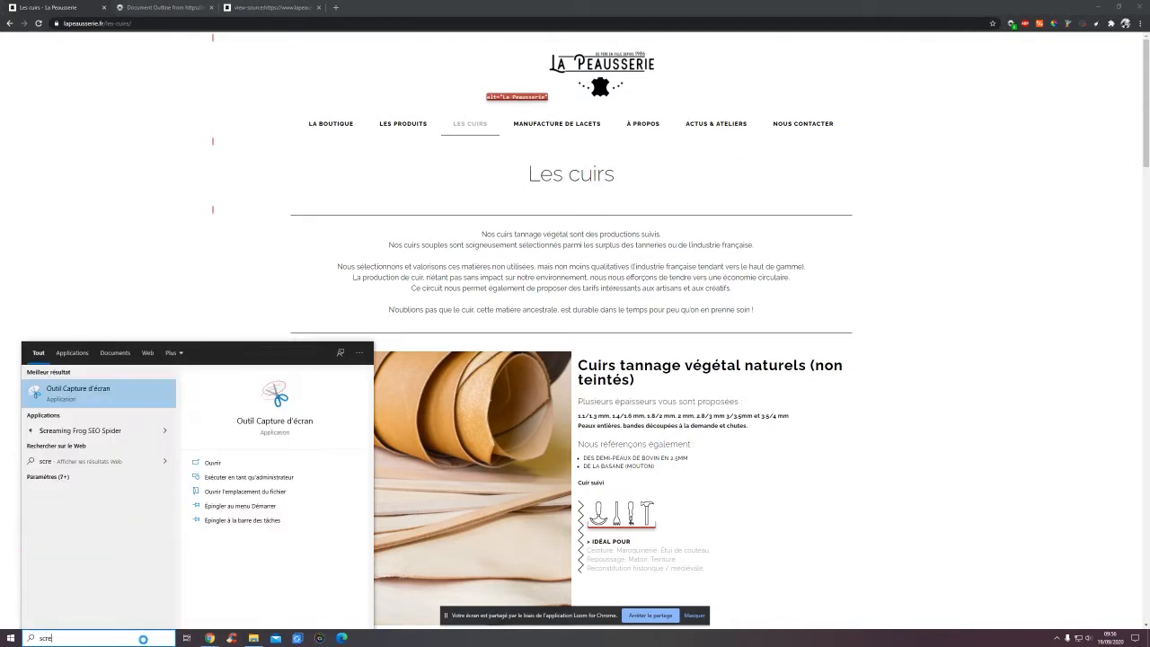
{"action": "type", "text": "a"}
{"action": "key", "text": "Escape"}
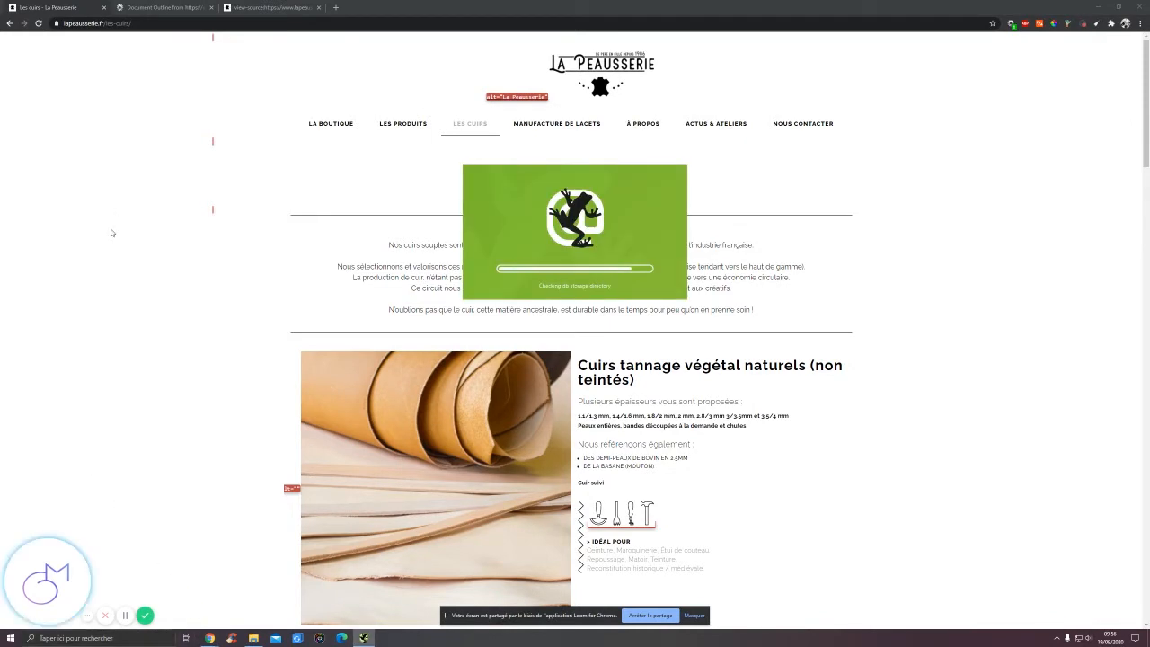
{"action": "left_click", "coordinate": [622, 73]}
{"action": "left_click", "coordinate": [423, 5]}
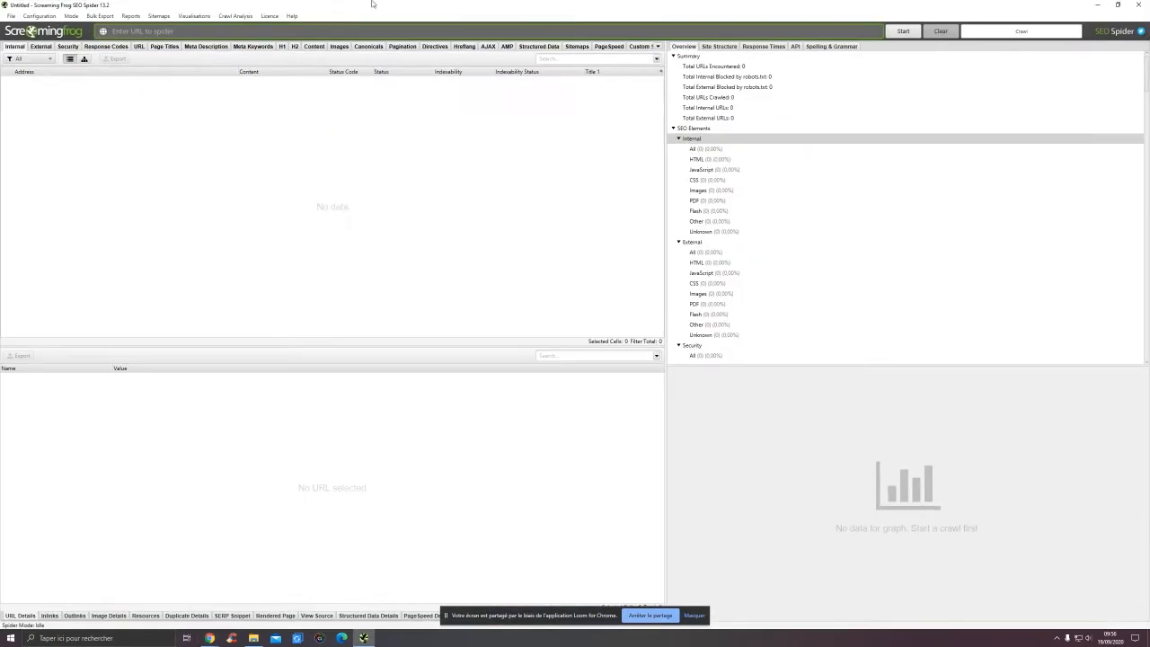
{"action": "type", "text": "https://www.lapeausserie.fr/"}
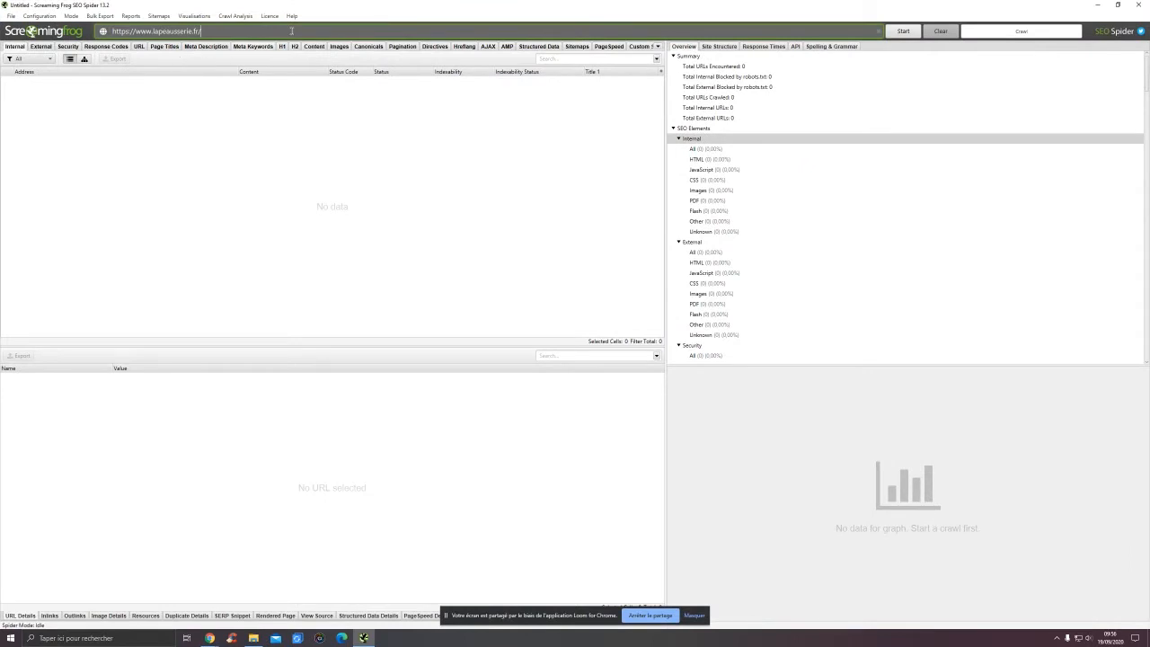
{"action": "left_click", "coordinate": [900, 33]}
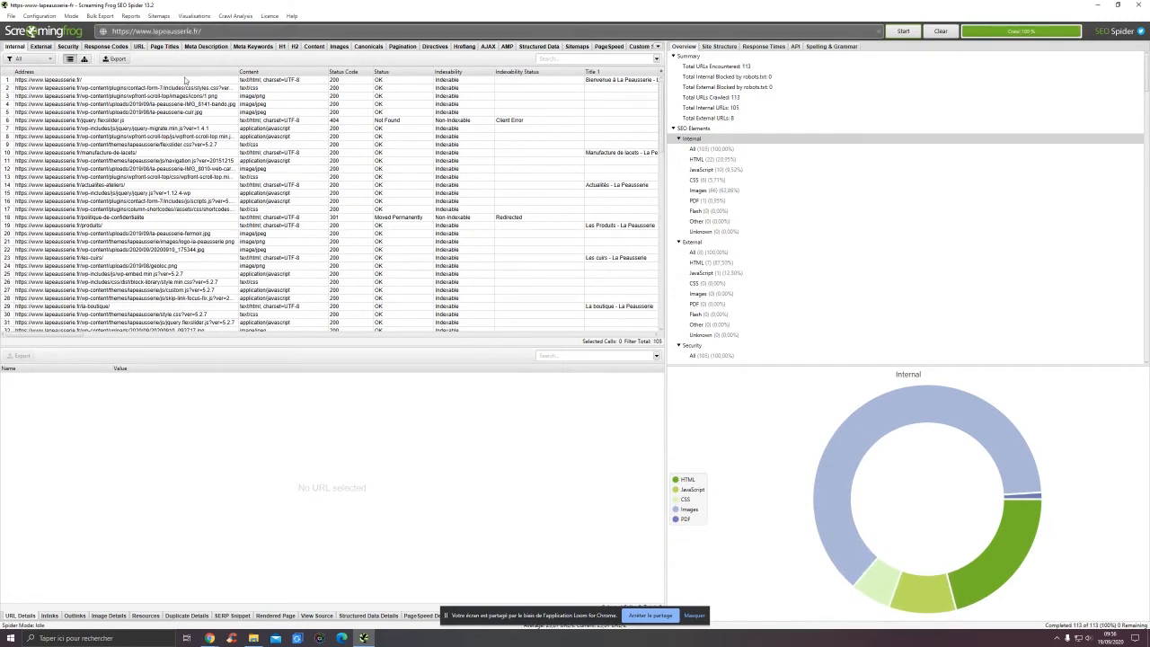
- Filter the crawled internal URLs to HTML and inspect the entries with status codes 404 and 301
{"action": "left_click", "coordinate": [32, 60]}
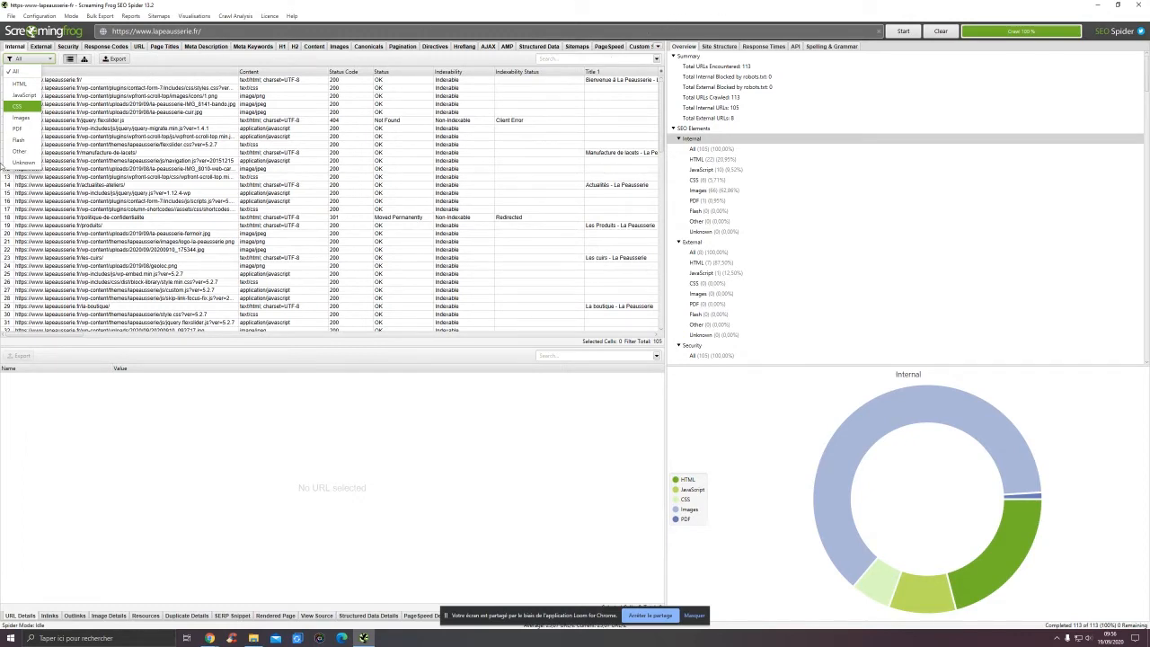
{"action": "left_click", "coordinate": [19, 84]}
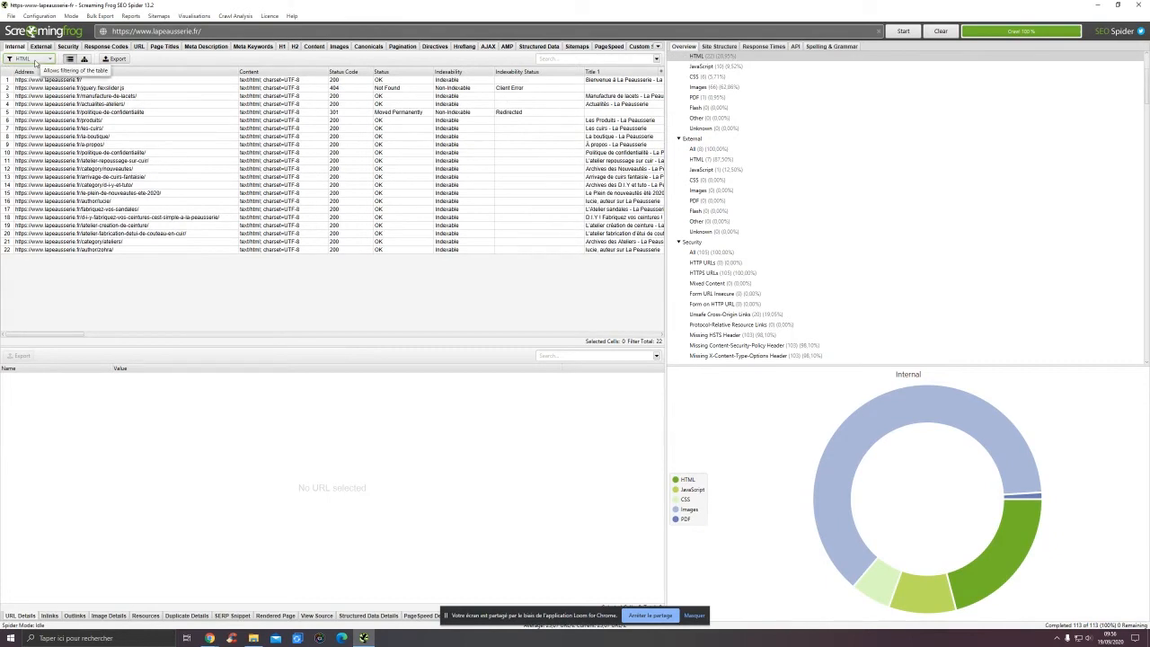
{"action": "left_click", "coordinate": [130, 88]}
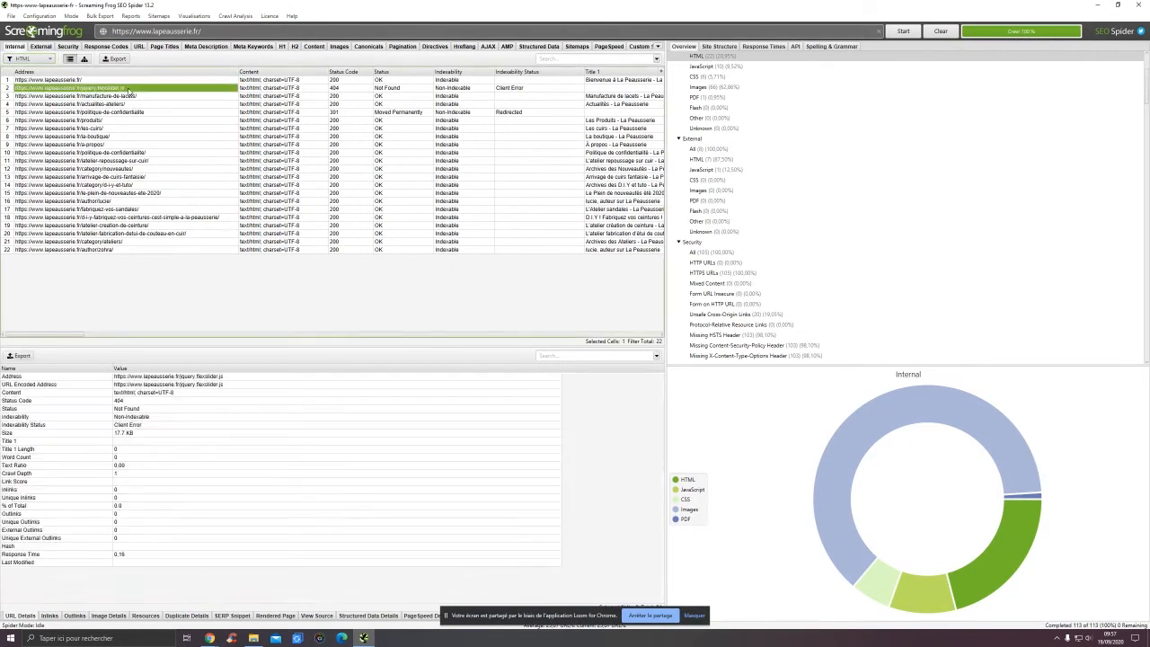
{"action": "left_click", "coordinate": [357, 90]}
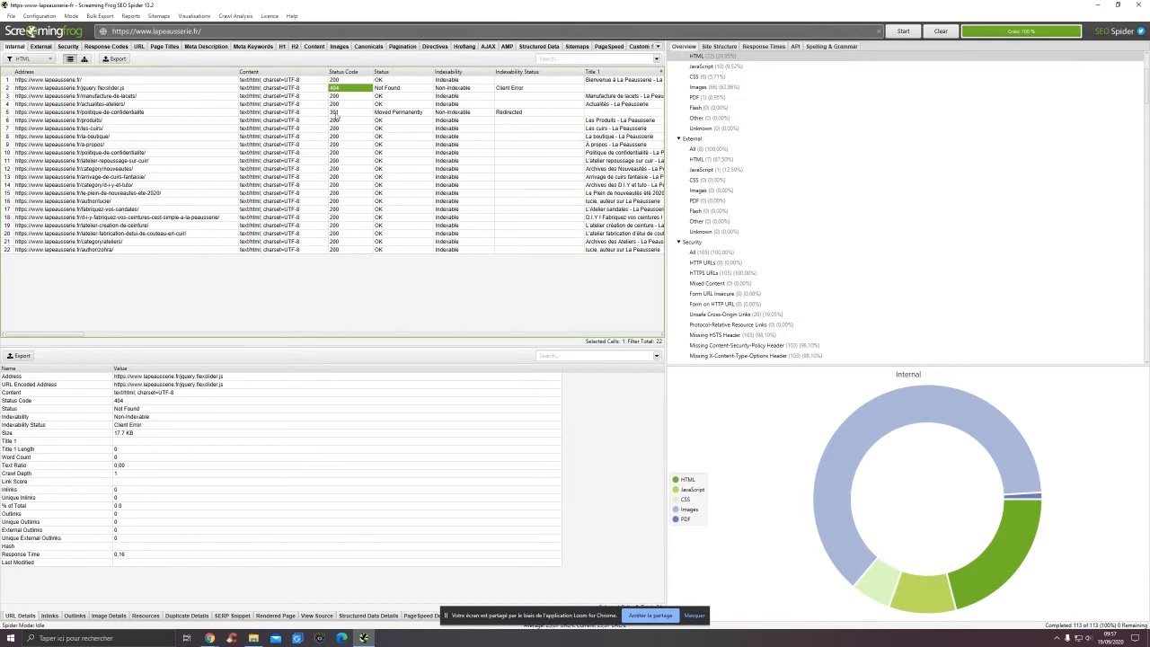
{"action": "left_click", "coordinate": [336, 114]}
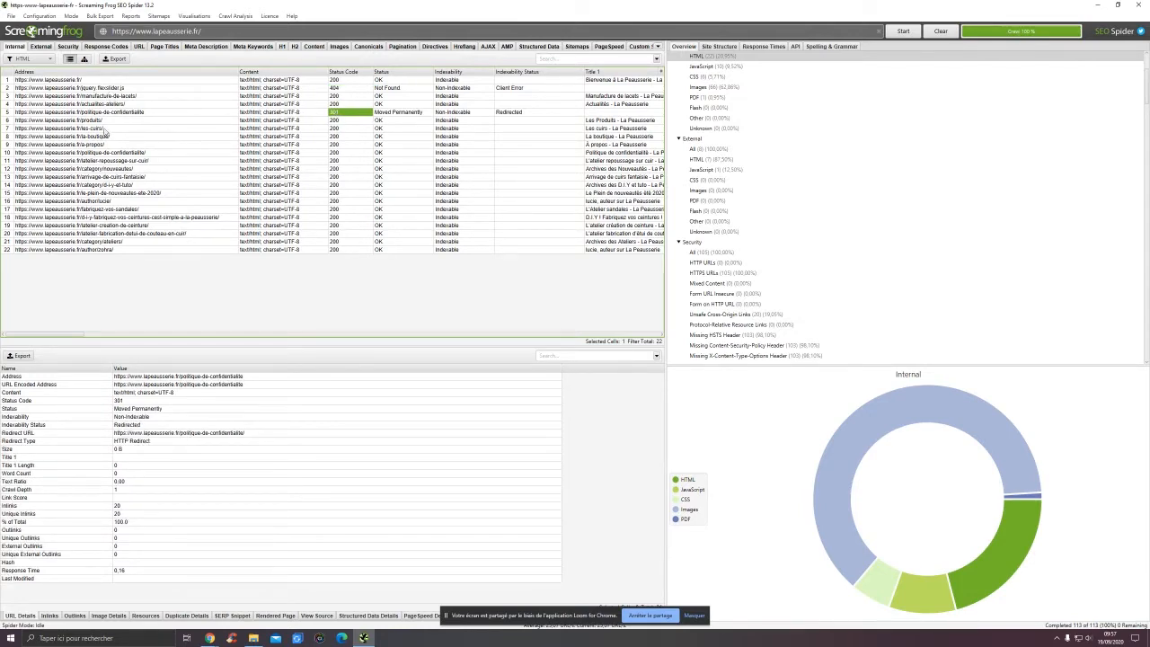
- Remove the D.I.Y et tuto category, the Ateliers category and the first author page from the crawled HTML URLs
{"action": "left_click", "coordinate": [104, 201]}
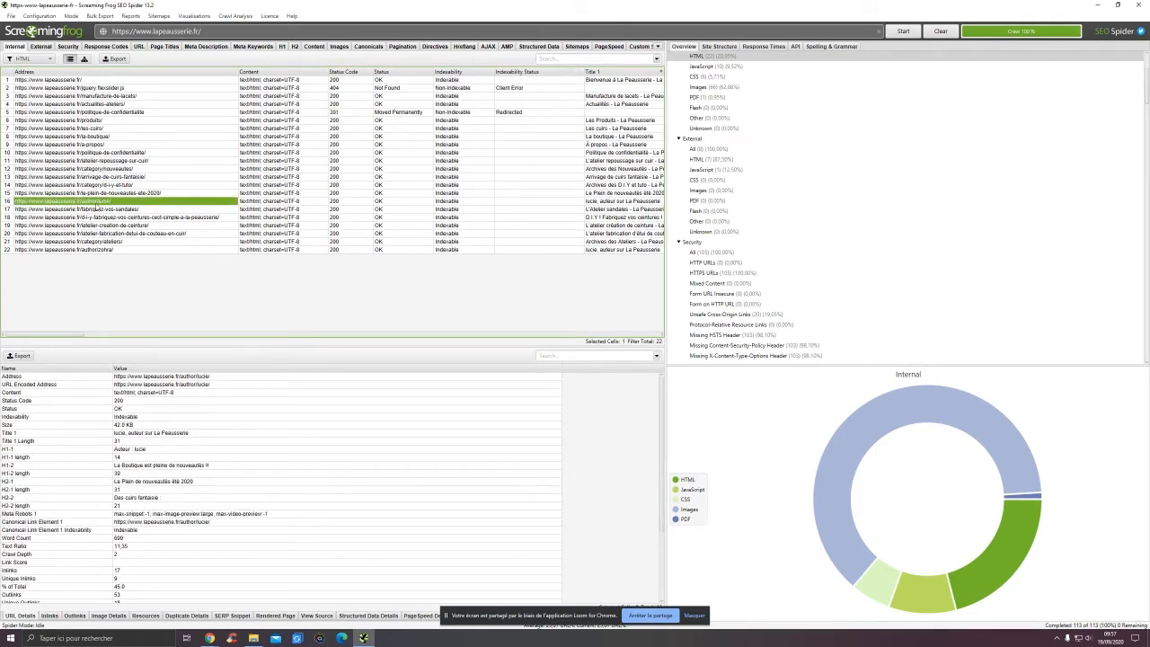
{"action": "left_click", "coordinate": [96, 185], "text": "ctrl"}
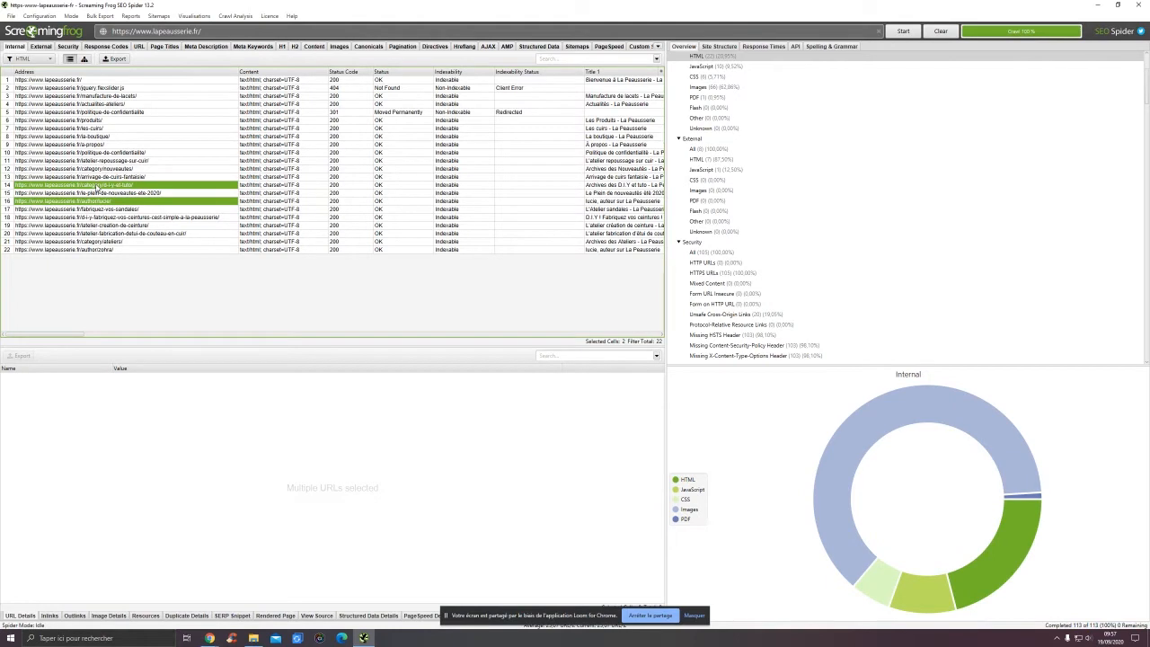
{"action": "right_click", "coordinate": [8, 243]}
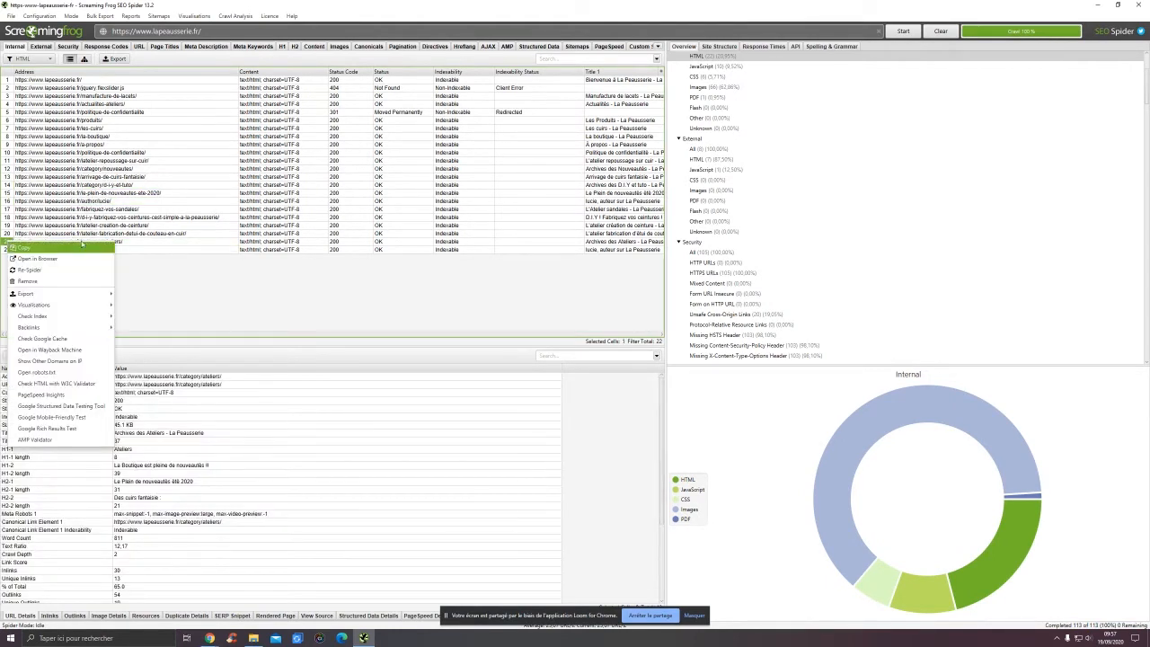
{"action": "left_click", "coordinate": [146, 243]}
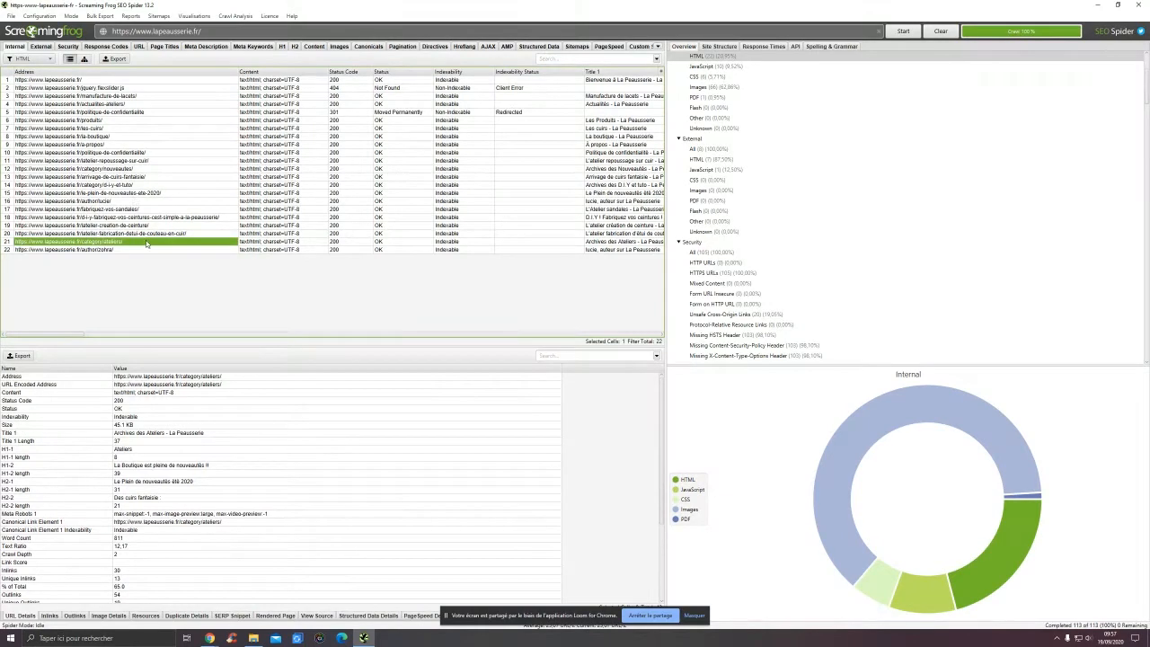
{"action": "left_click", "coordinate": [128, 185], "text": "ctrl"}
{"action": "left_click", "coordinate": [116, 203], "text": "ctrl"}
{"action": "right_click", "coordinate": [115, 203]}
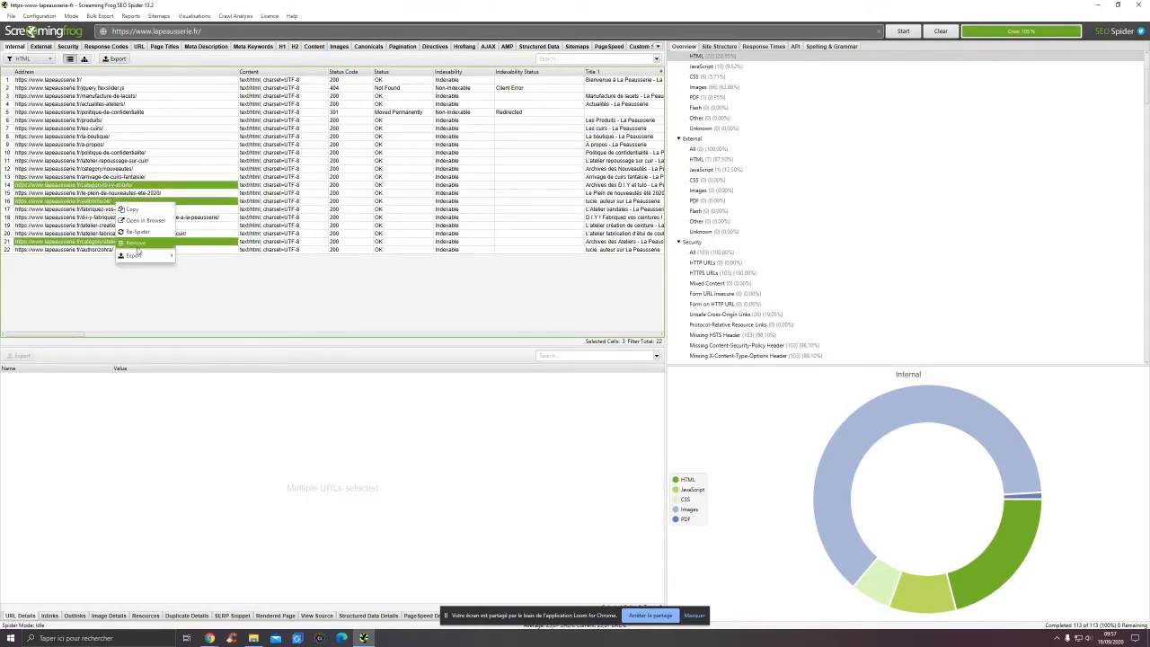
{"action": "left_click", "coordinate": [137, 249]}
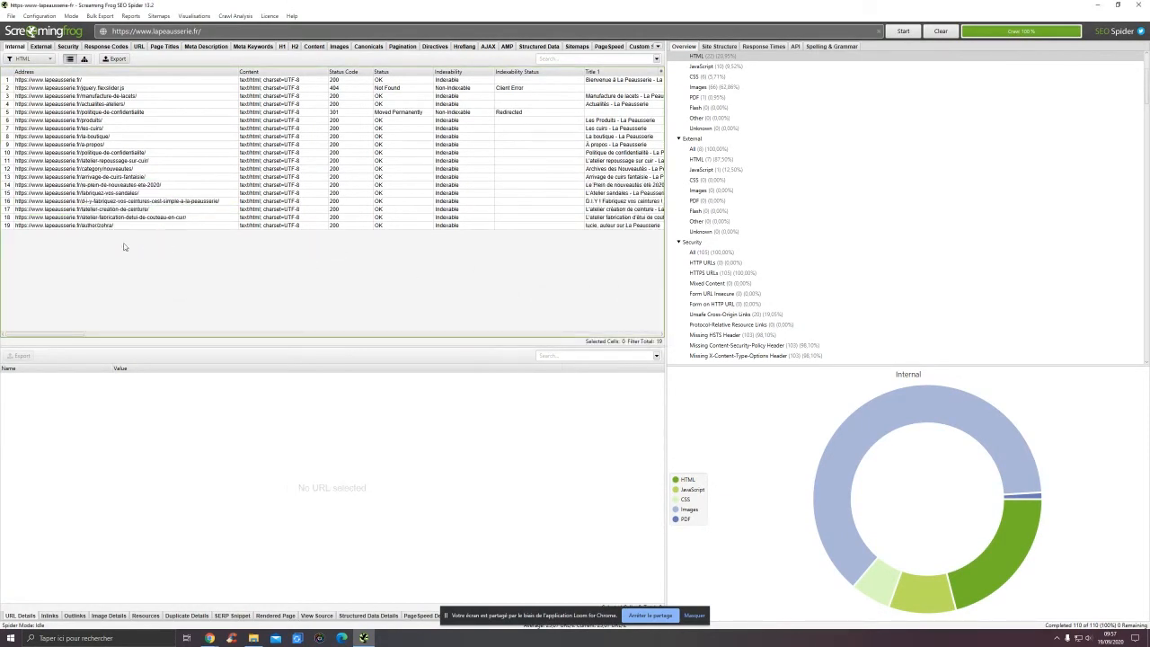
- Remove the remaining author page at the end of the crawled HTML list
{"action": "left_click", "coordinate": [108, 225]}
{"action": "right_click", "coordinate": [111, 226]}
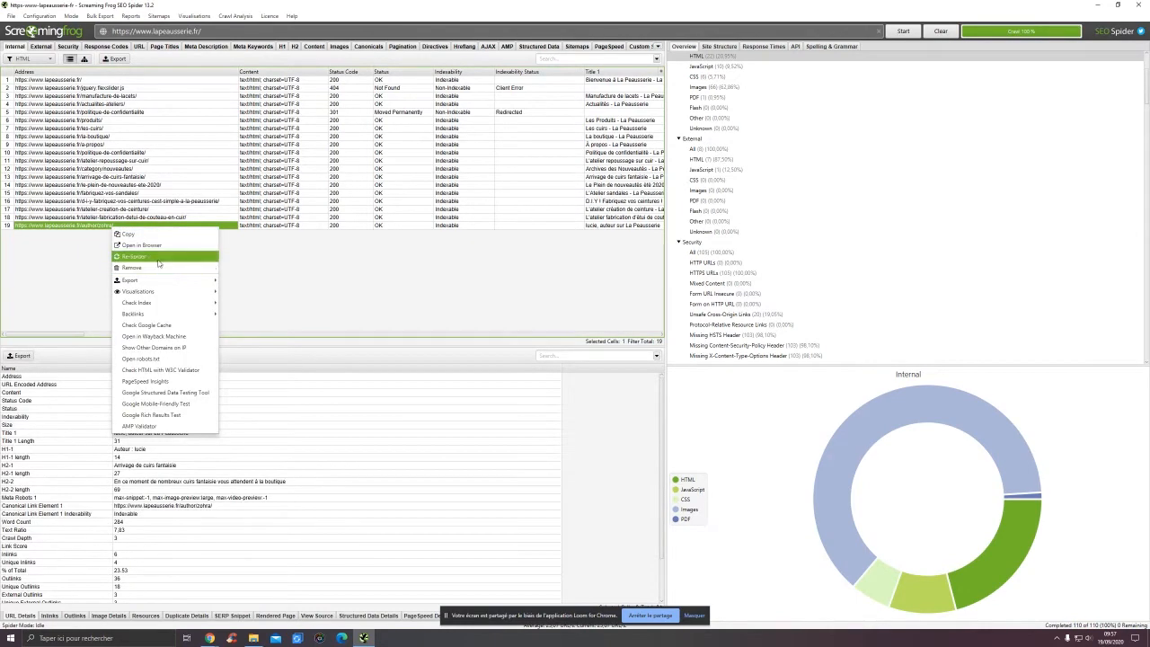
{"action": "left_click", "coordinate": [158, 268]}
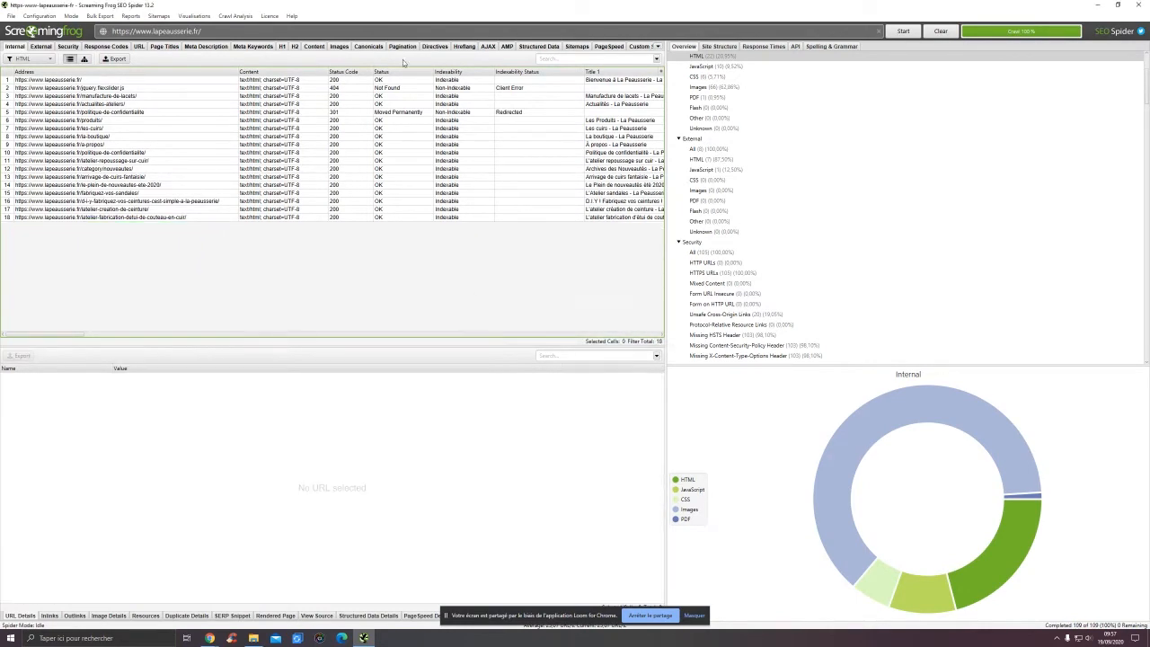
- Review the site structure and crawl depth, and list the response codes of all crawled URLs
{"action": "left_click", "coordinate": [732, 46]}
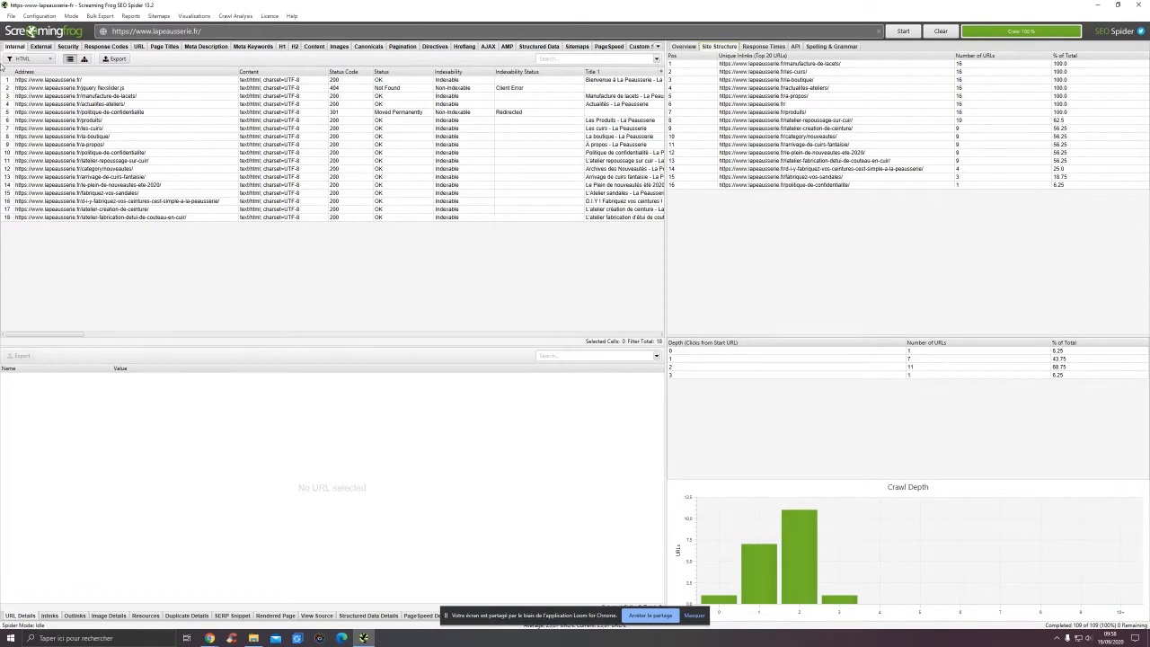
{"action": "left_click", "coordinate": [109, 46]}
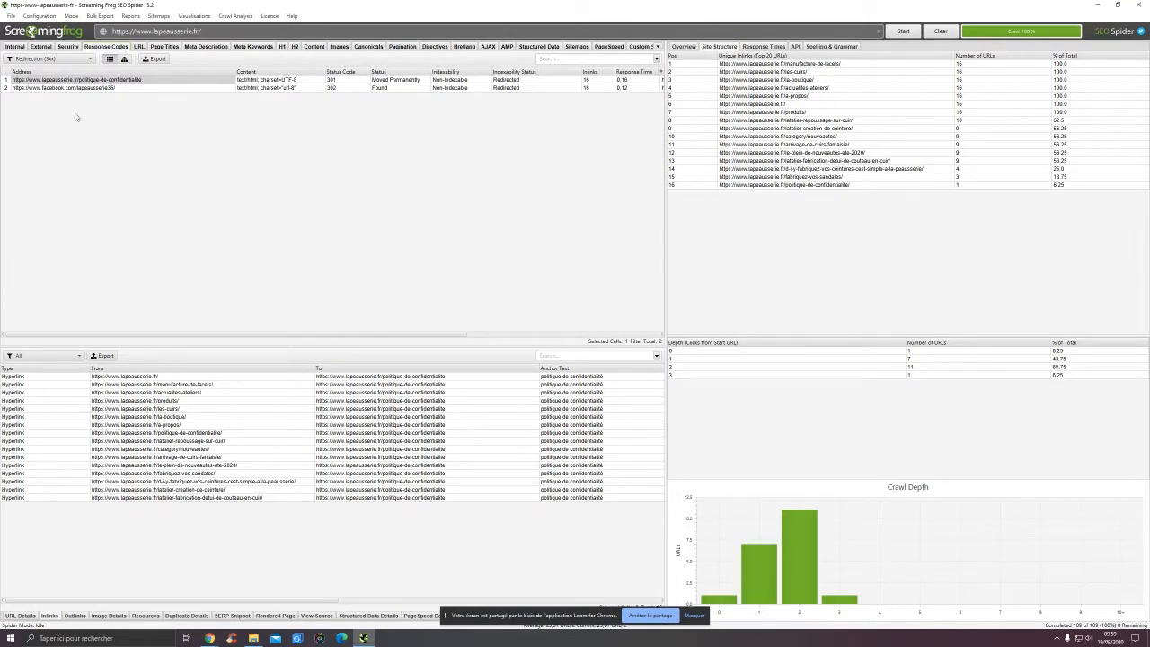
{"action": "left_click", "coordinate": [70, 59]}
{"action": "left_click", "coordinate": [68, 72]}
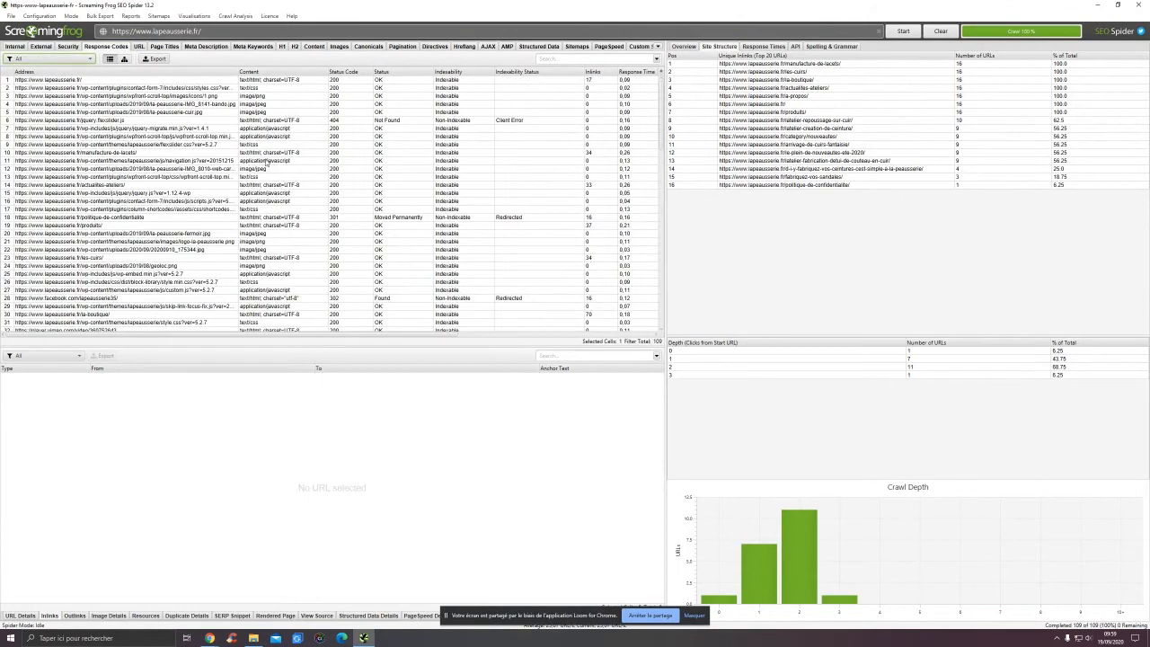
- Review the response code overview and list the Client Error (4xx) URLs, followed by the Redirection (3xx) URLs
{"action": "left_click", "coordinate": [681, 47]}
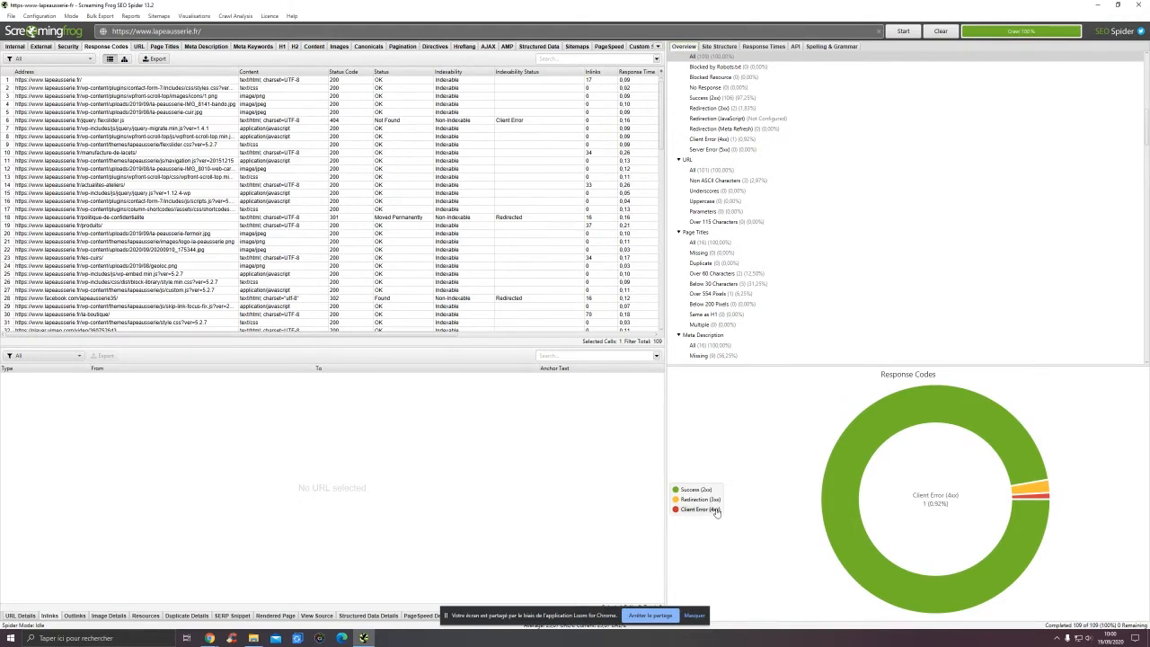
{"action": "left_click", "coordinate": [716, 511]}
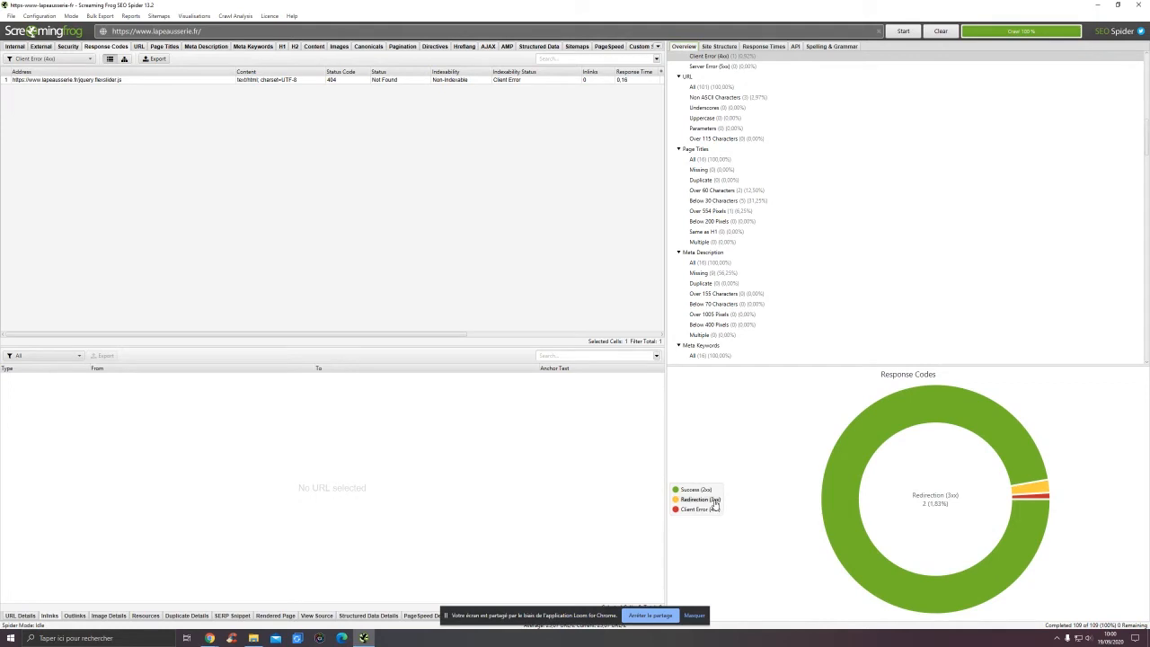
{"action": "left_click", "coordinate": [715, 500]}
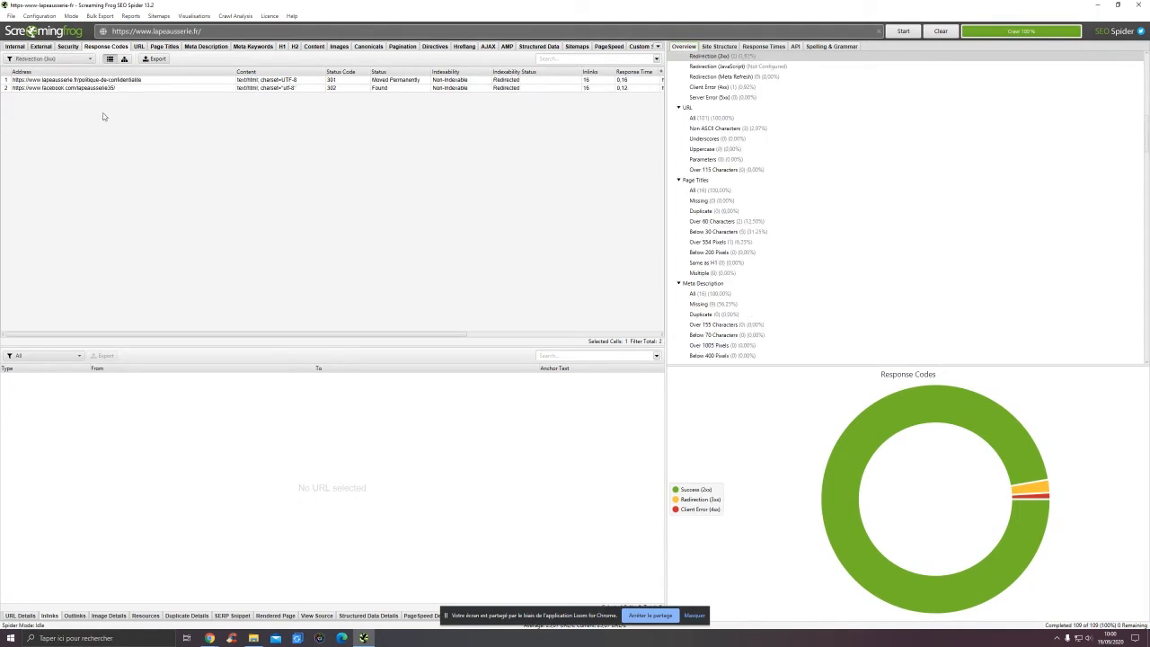
{"action": "left_click", "coordinate": [65, 58]}
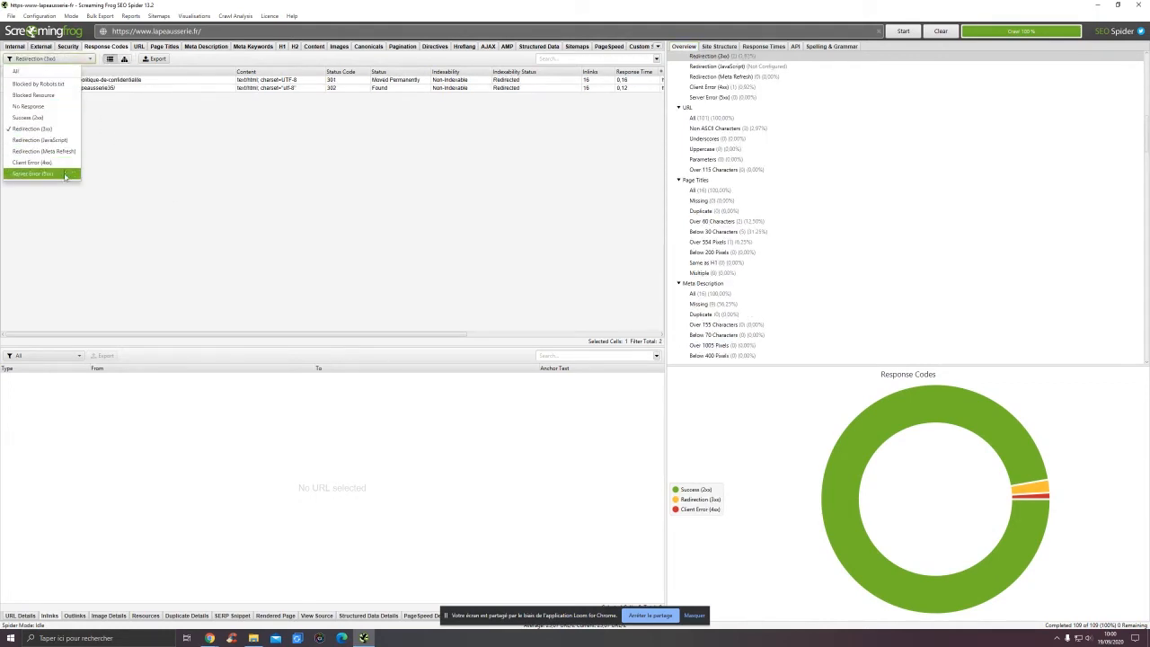
{"action": "left_click", "coordinate": [60, 130]}
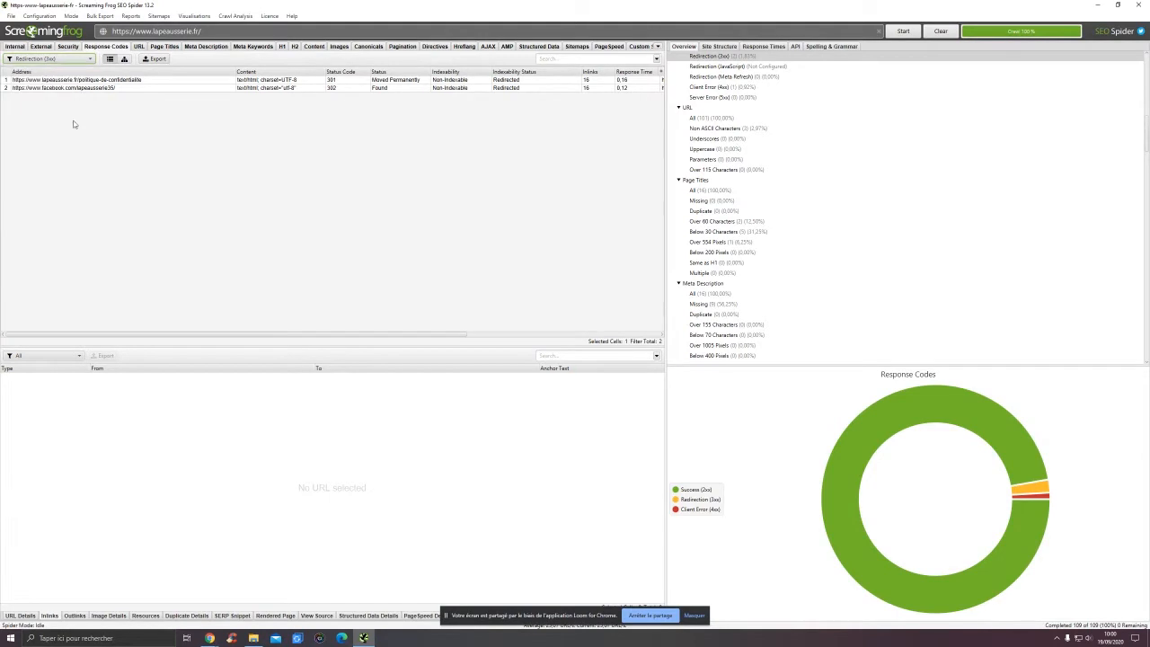
- Inspect the URL details and inlinks of the redirected politique-de-confidentialite URL, selecting all the source pages that link to it
{"action": "left_click", "coordinate": [105, 80]}
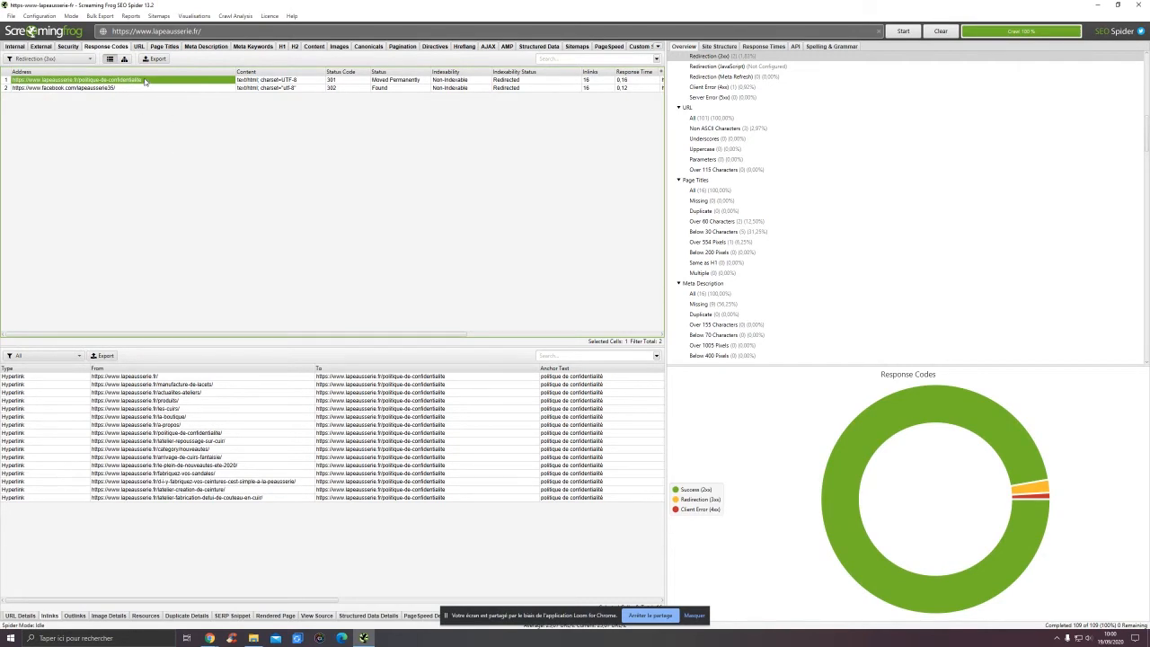
{"action": "left_click", "coordinate": [52, 616]}
{"action": "left_click", "coordinate": [29, 617]}
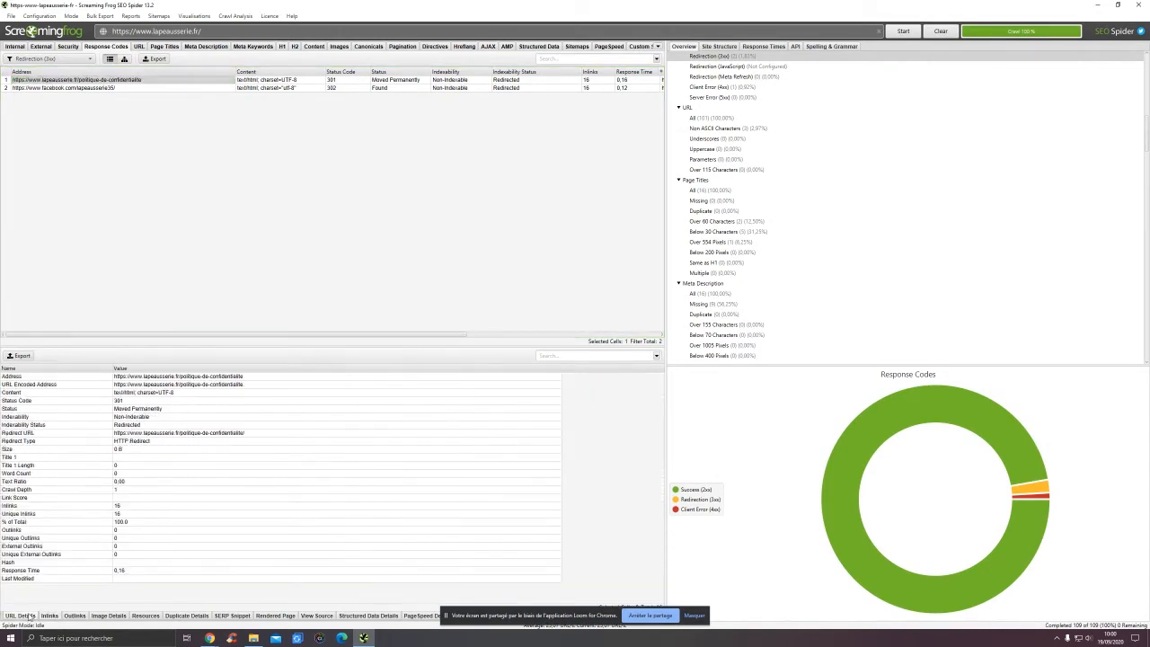
{"action": "left_click", "coordinate": [48, 616]}
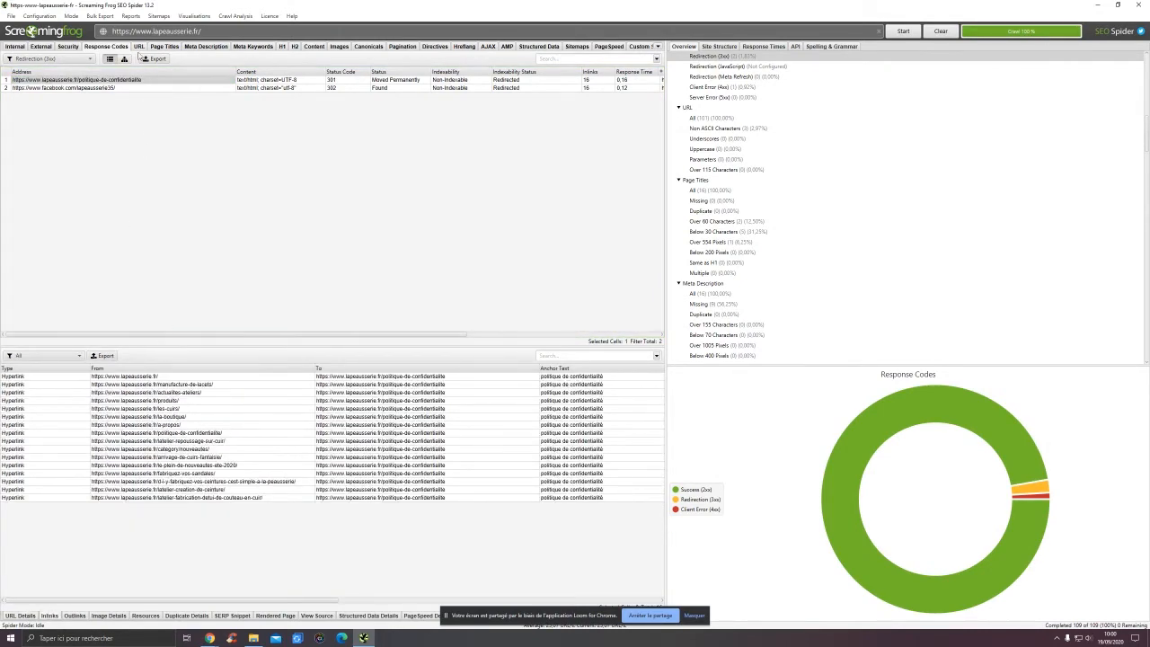
{"action": "left_click_drag", "start_coordinate": [178, 376], "coordinate": [205, 502]}
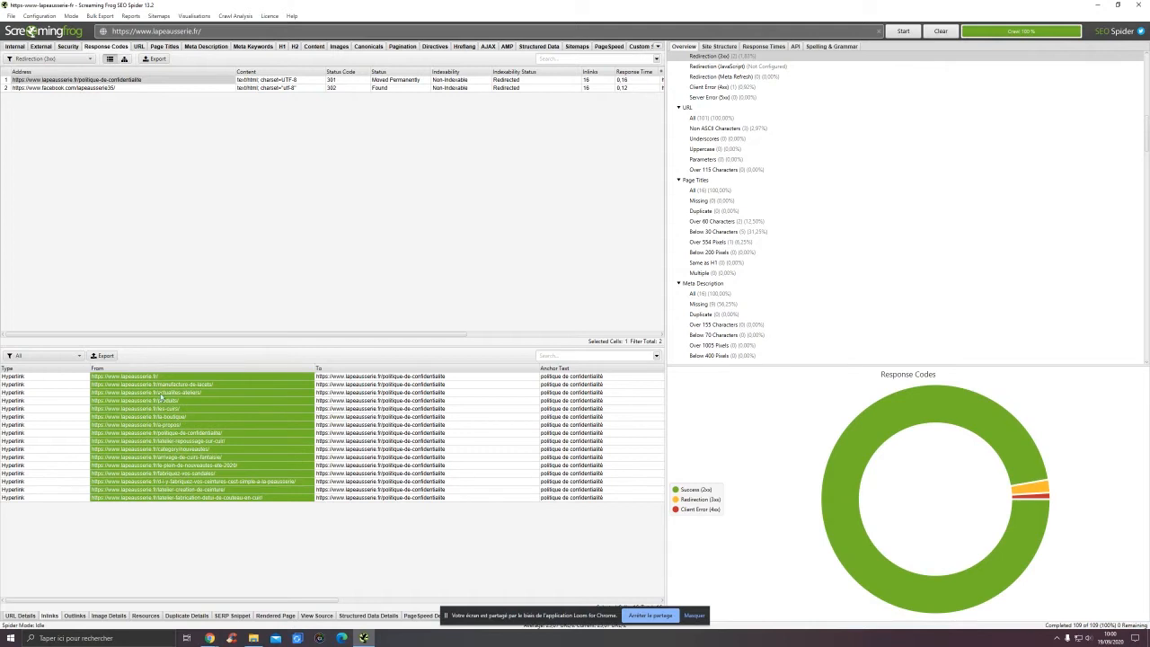
- Copy the redirected politique-de-confidentialite target URL from the inlinks list and load it in Chrome
{"action": "left_click", "coordinate": [372, 376]}
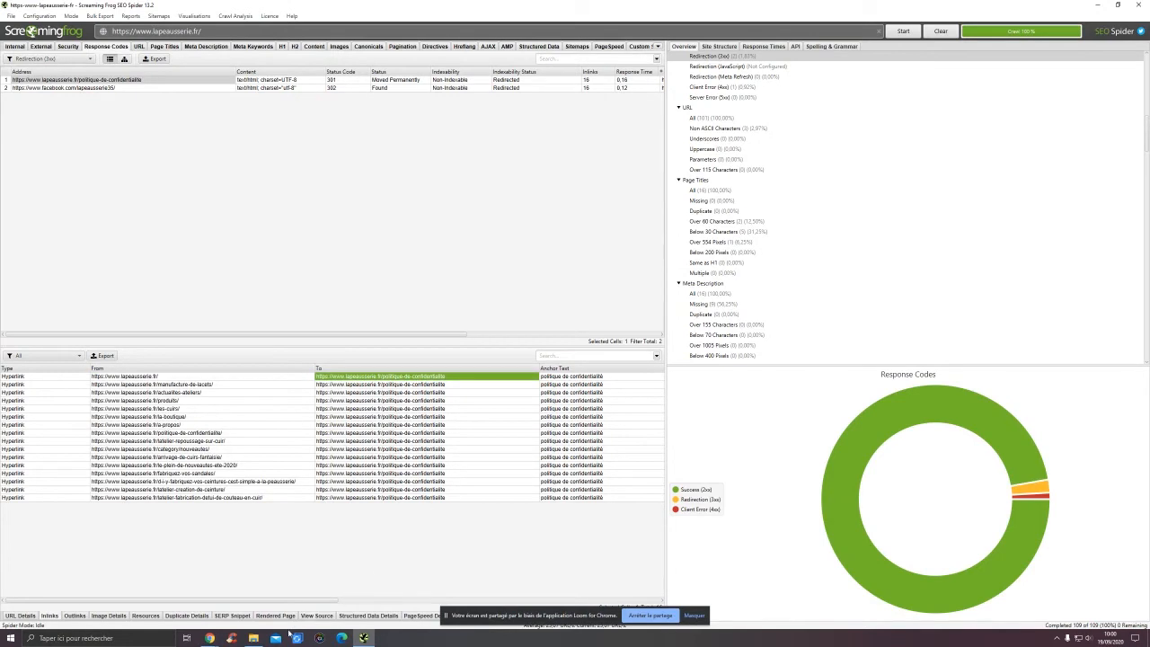
{"action": "left_click", "coordinate": [216, 637]}
{"action": "left_click", "coordinate": [160, 597]}
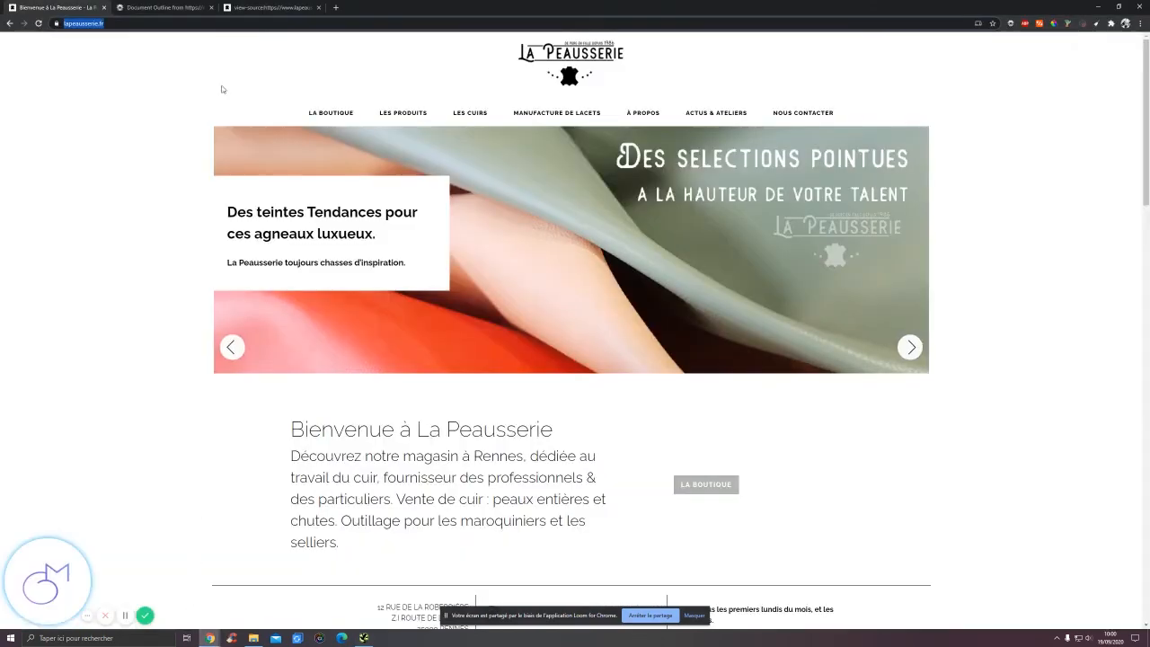
{"action": "type", "text": "https://www.lapeausserie.fr/politique-de-confidentialite"}
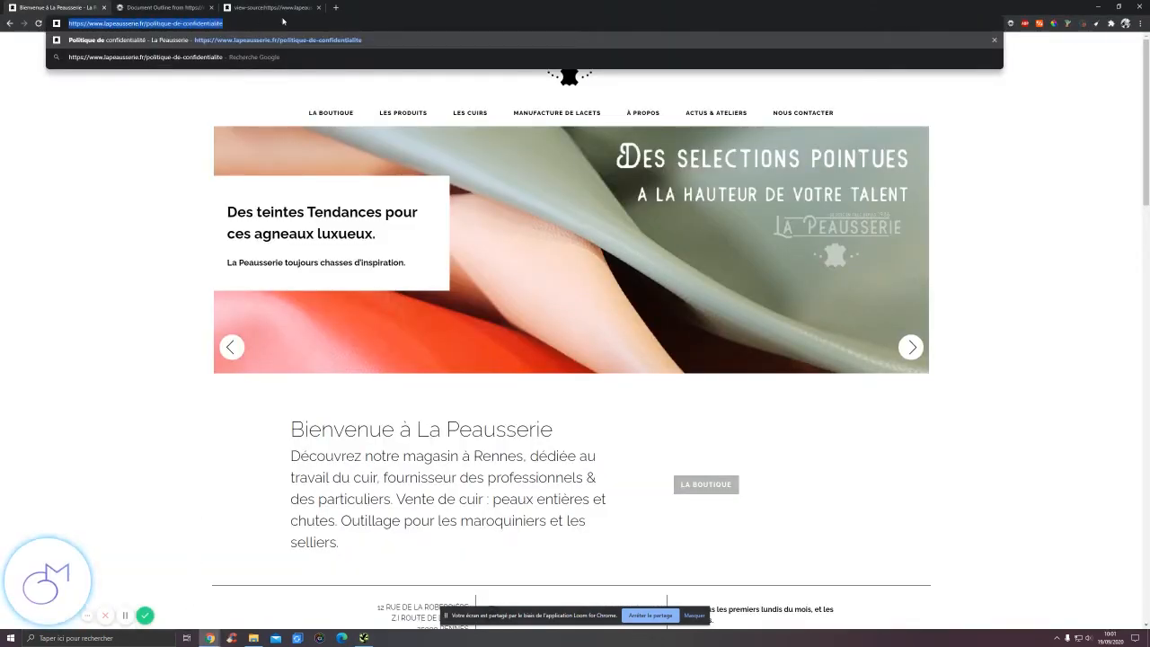
{"action": "key", "text": "Return"}
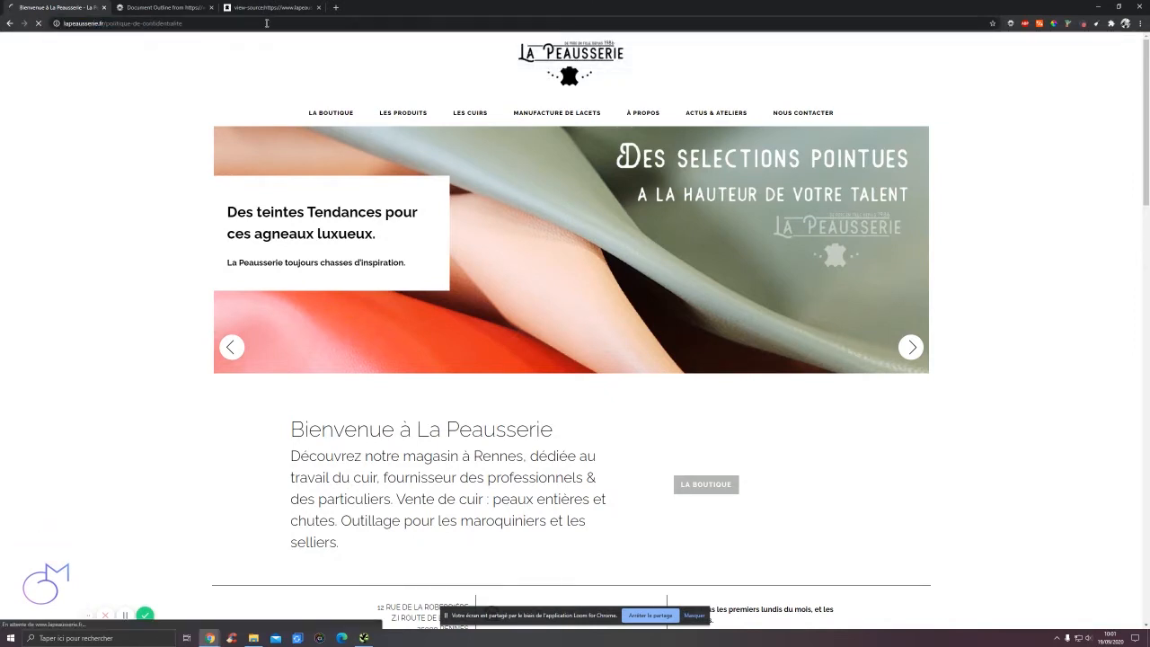
- Compare the loaded page's full address with the linked URL by removing the trailing slash, and look over the page
{"action": "left_click", "coordinate": [188, 20]}
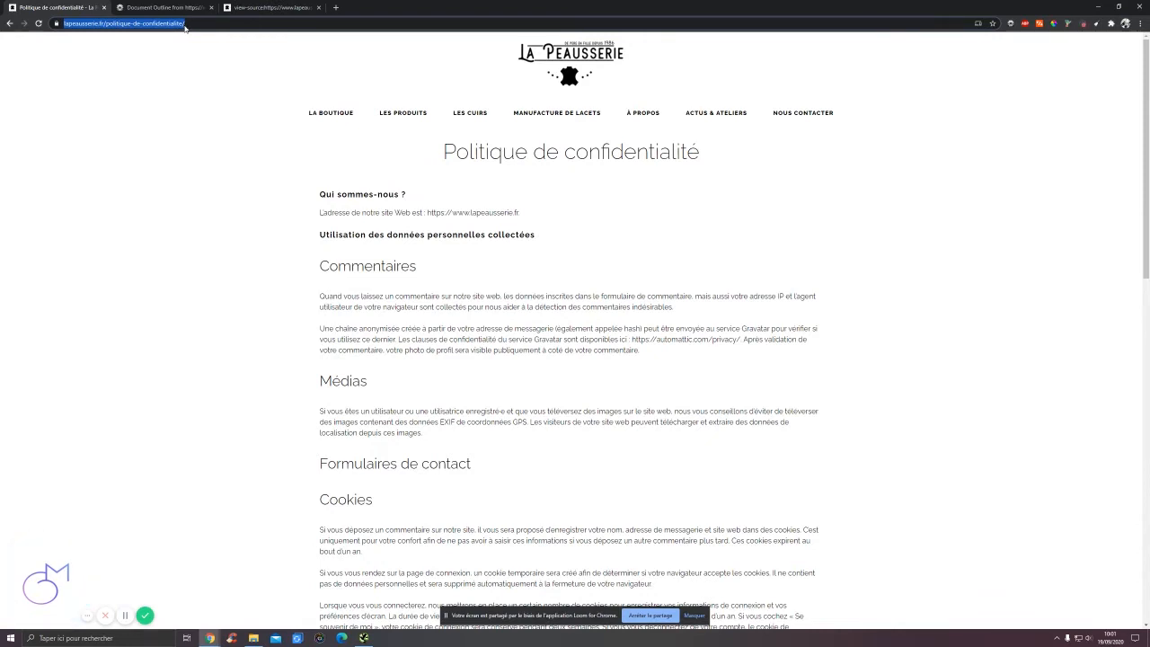
{"action": "left_click", "coordinate": [188, 25]}
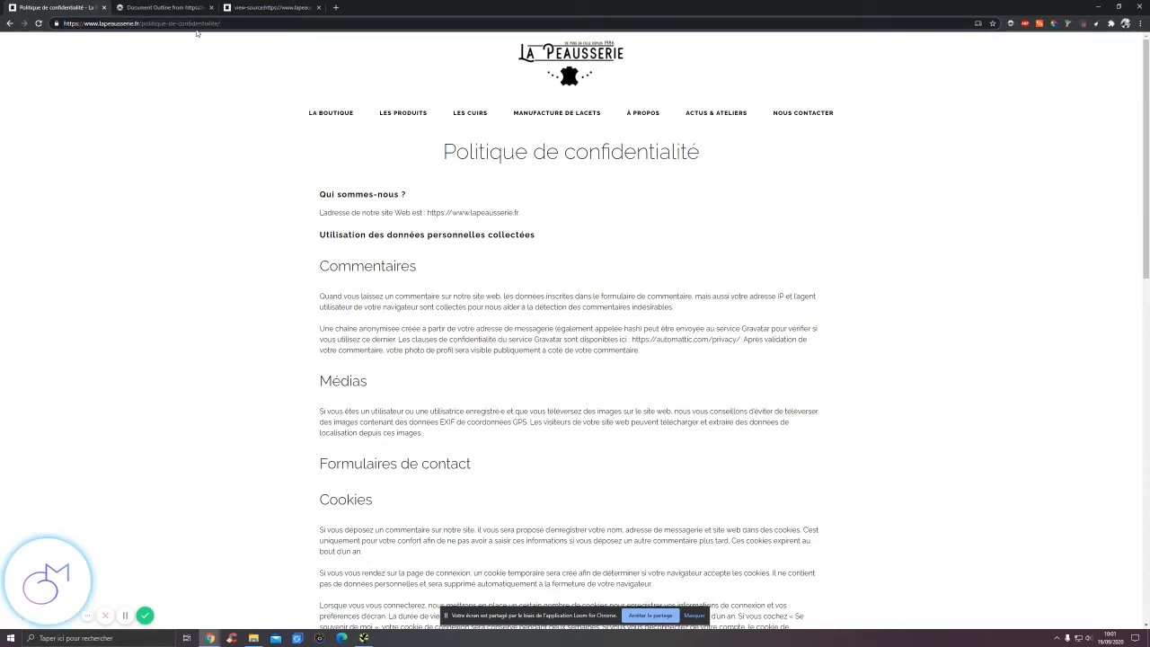
{"action": "key", "text": "BackSpace"}
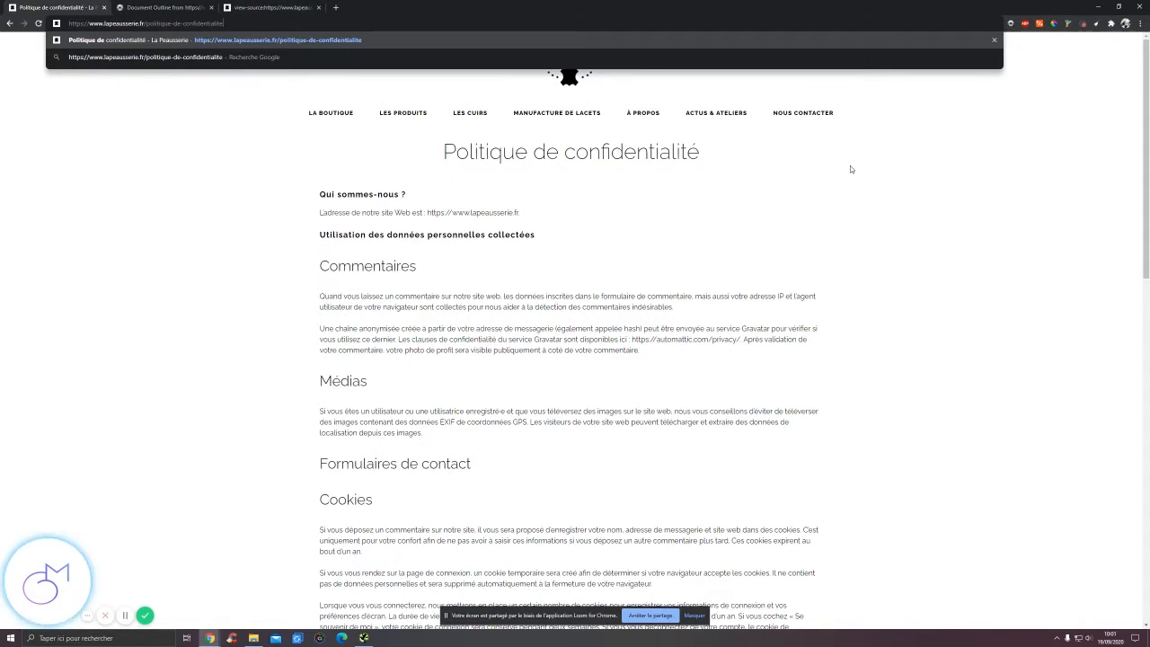
{"action": "left_click", "coordinate": [850, 165]}
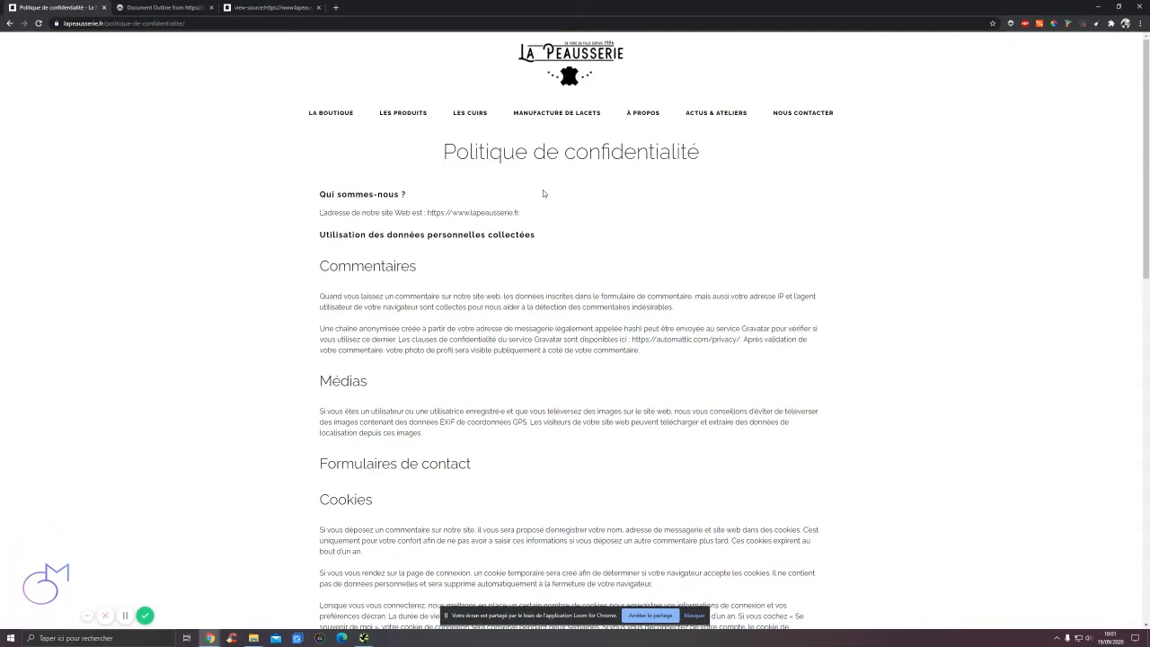
{"action": "scroll", "coordinate": [543, 193], "scroll_direction": "down", "scroll_amount": 3}
{"action": "scroll", "coordinate": [536, 180], "scroll_direction": "up", "scroll_amount": 3}
- Copy the home page link's anchor text "politique de confidentialité" from Screaming Frog and find it on the La Peausserie home page
{"action": "left_click", "coordinate": [364, 637]}
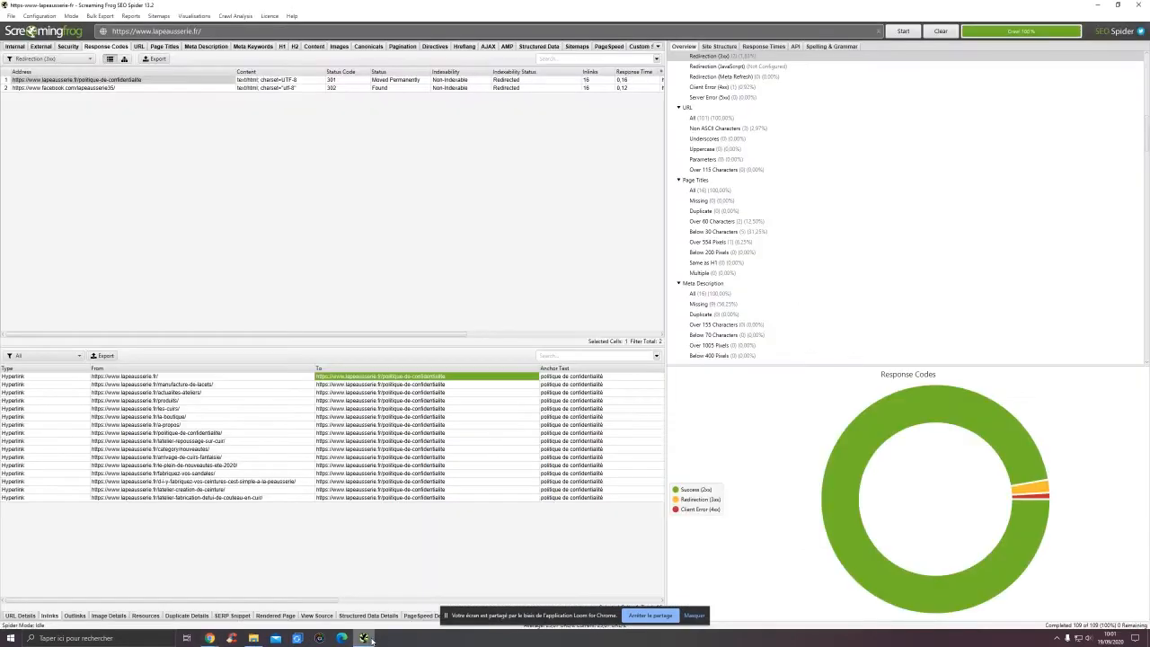
{"action": "left_click", "coordinate": [187, 377]}
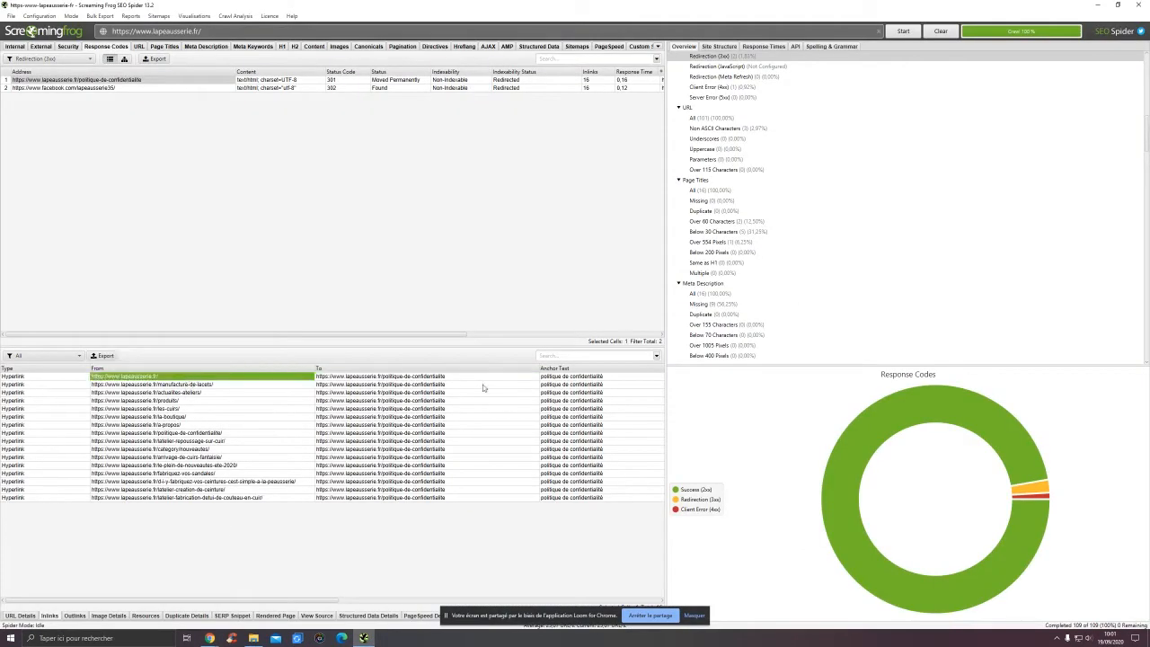
{"action": "left_click", "coordinate": [601, 378]}
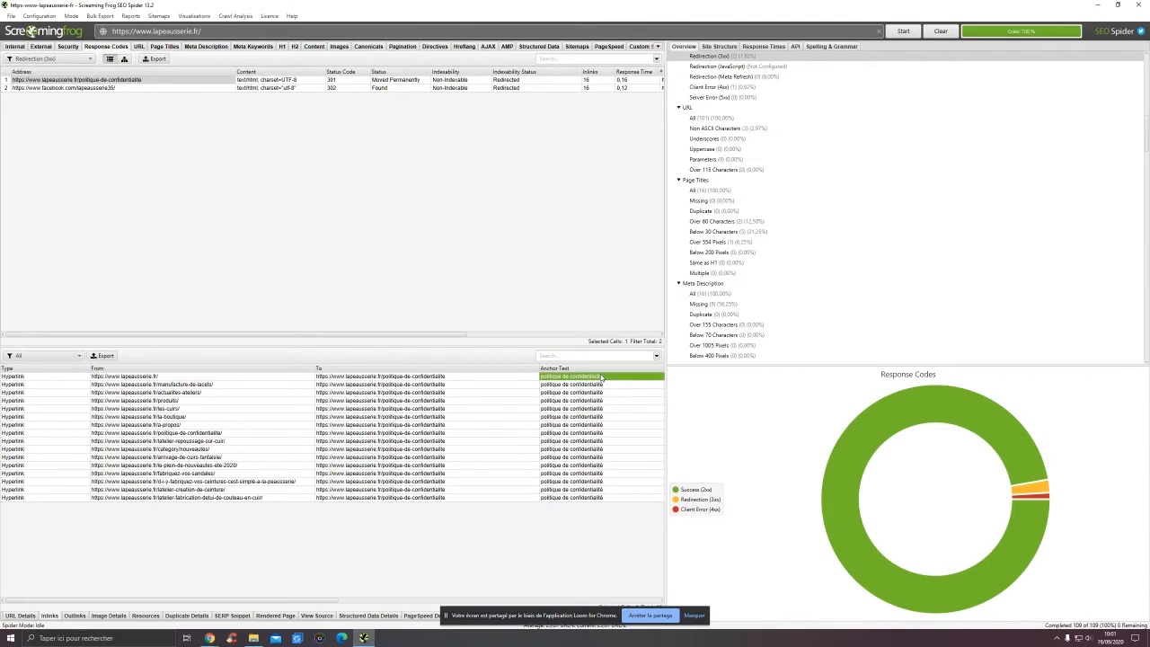
{"action": "left_click", "coordinate": [1096, 5]}
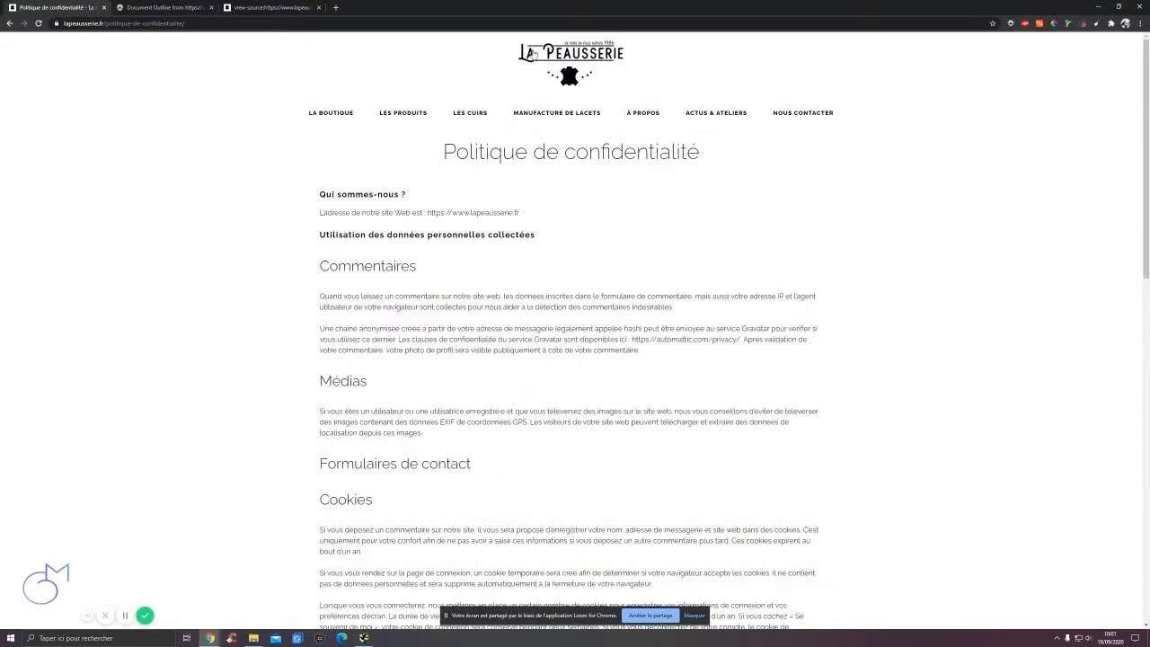
{"action": "left_click", "coordinate": [570, 71]}
{"action": "key", "text": "ctrl+f"}
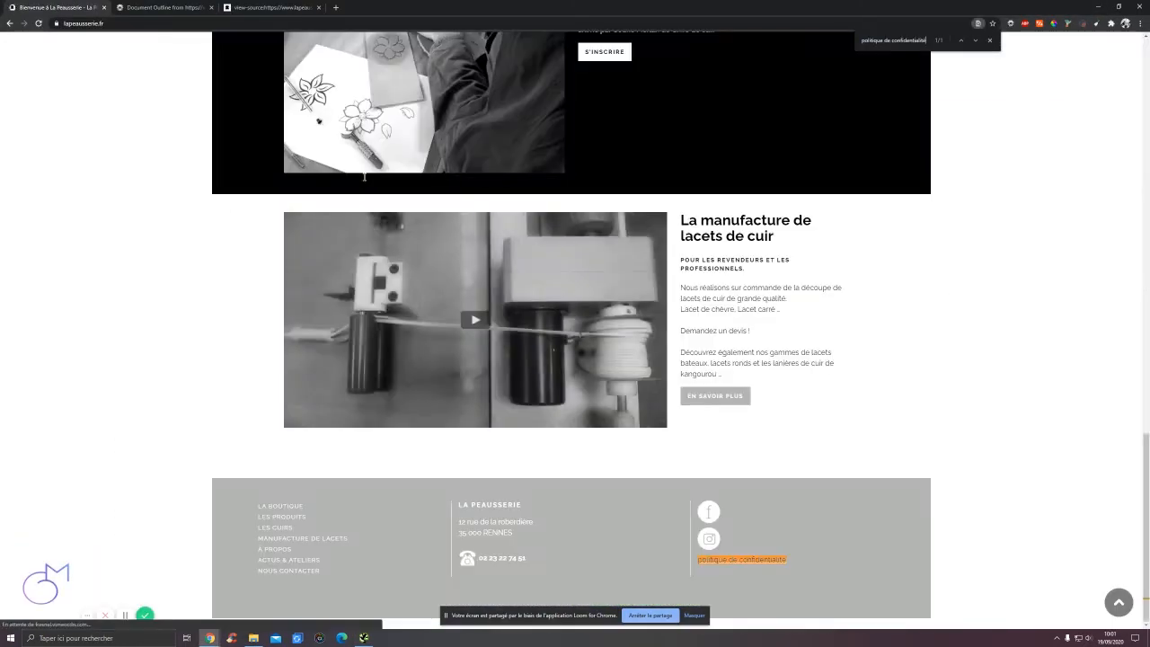
- Inspect the HTML of the footer's "politique de confidentialité" link to check its href, and close the developer tools
{"action": "right_click", "coordinate": [755, 559]}
{"action": "left_click", "coordinate": [774, 548]}
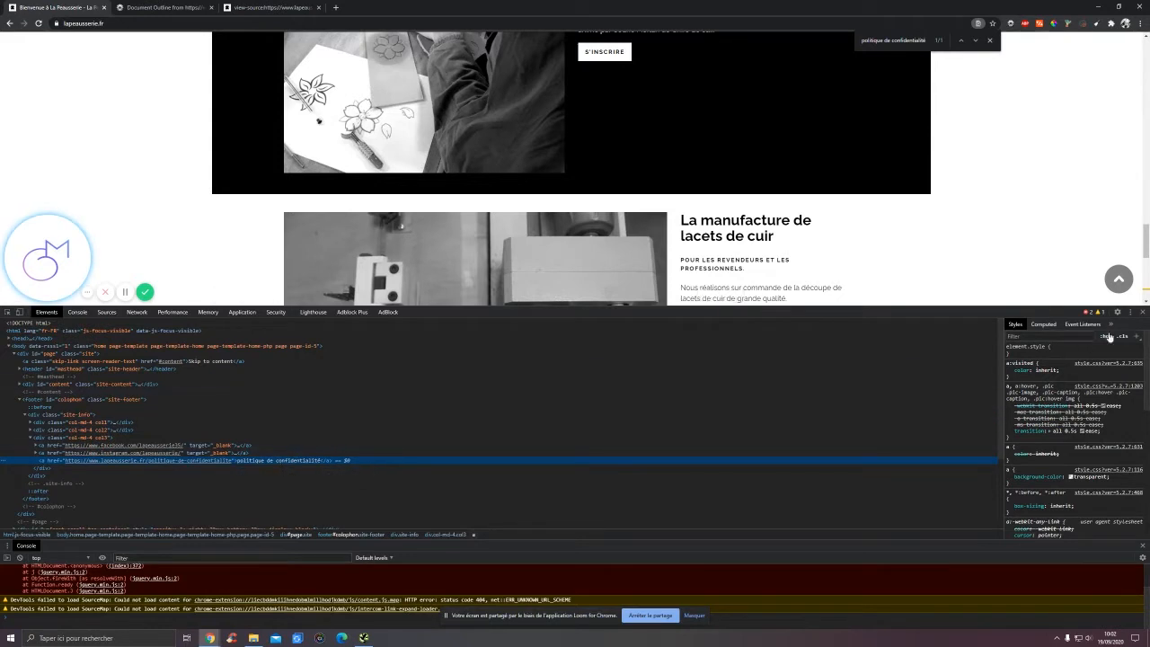
{"action": "left_click", "coordinate": [1144, 312]}
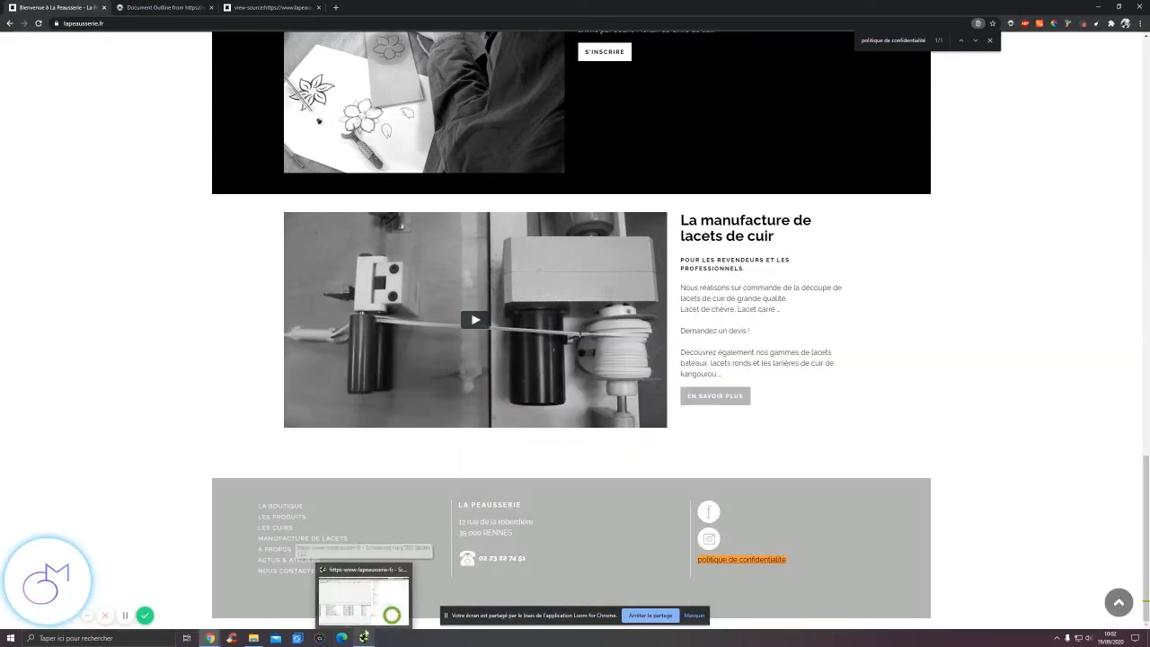
- Switch back to Screaming Frog, review the crawled URLs and their issue filters, and list those with Non ASCII Characters
{"action": "left_click", "coordinate": [364, 638]}
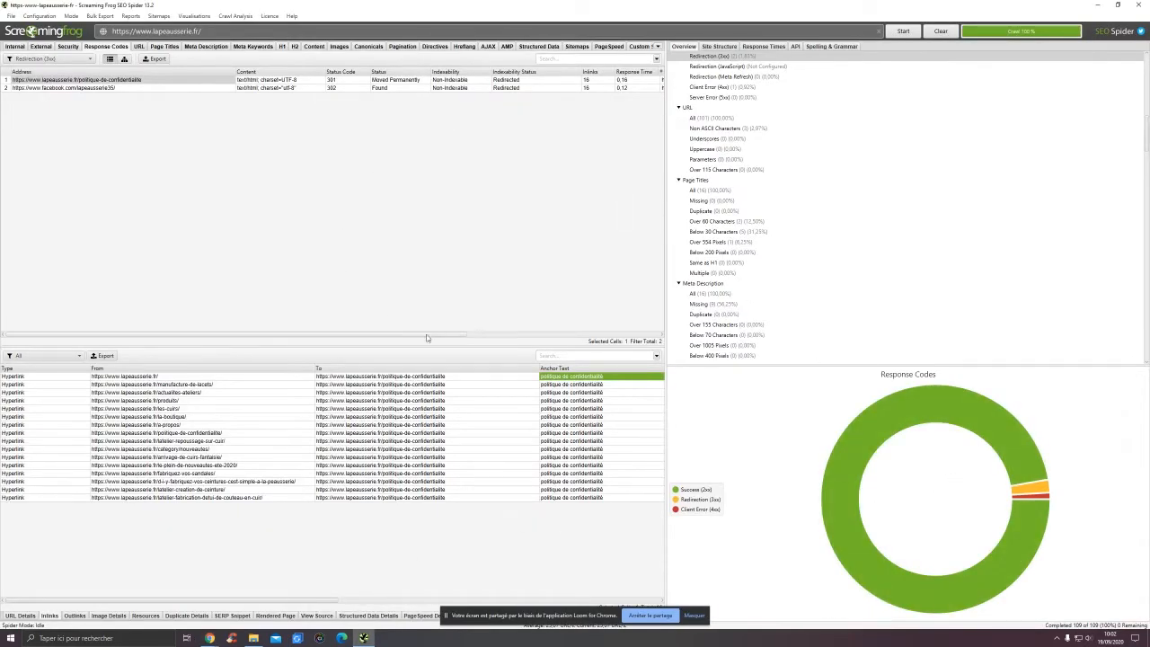
{"action": "mouse_move", "coordinate": [1026, 493]}
{"action": "left_click", "coordinate": [140, 49]}
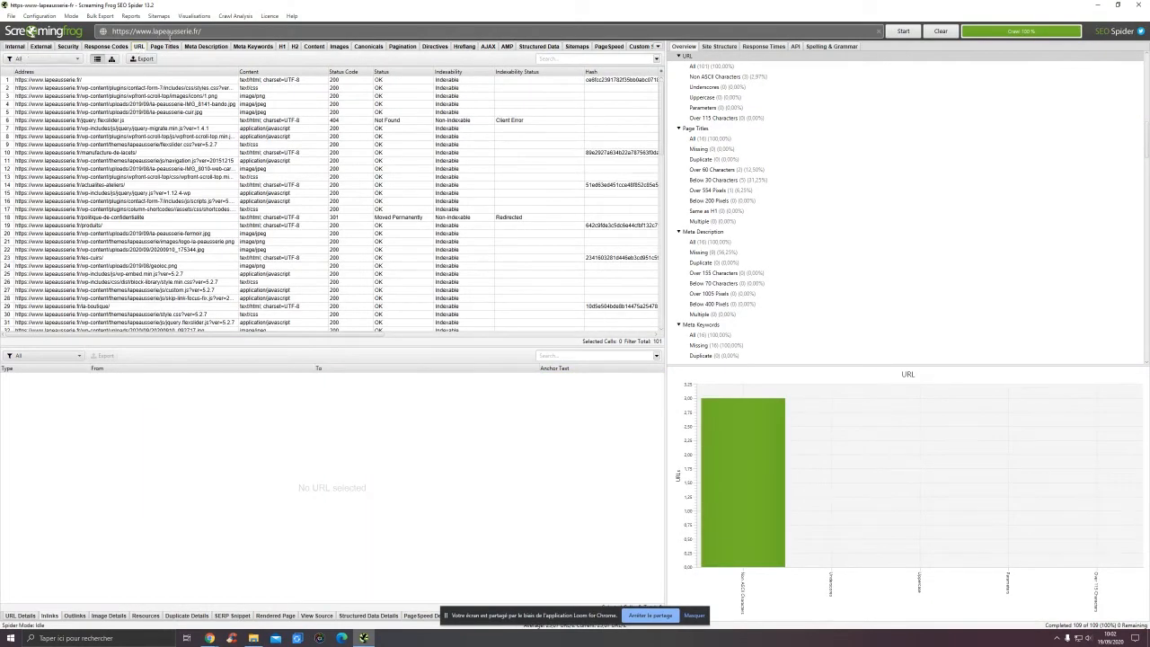
{"action": "left_click", "coordinate": [43, 58]}
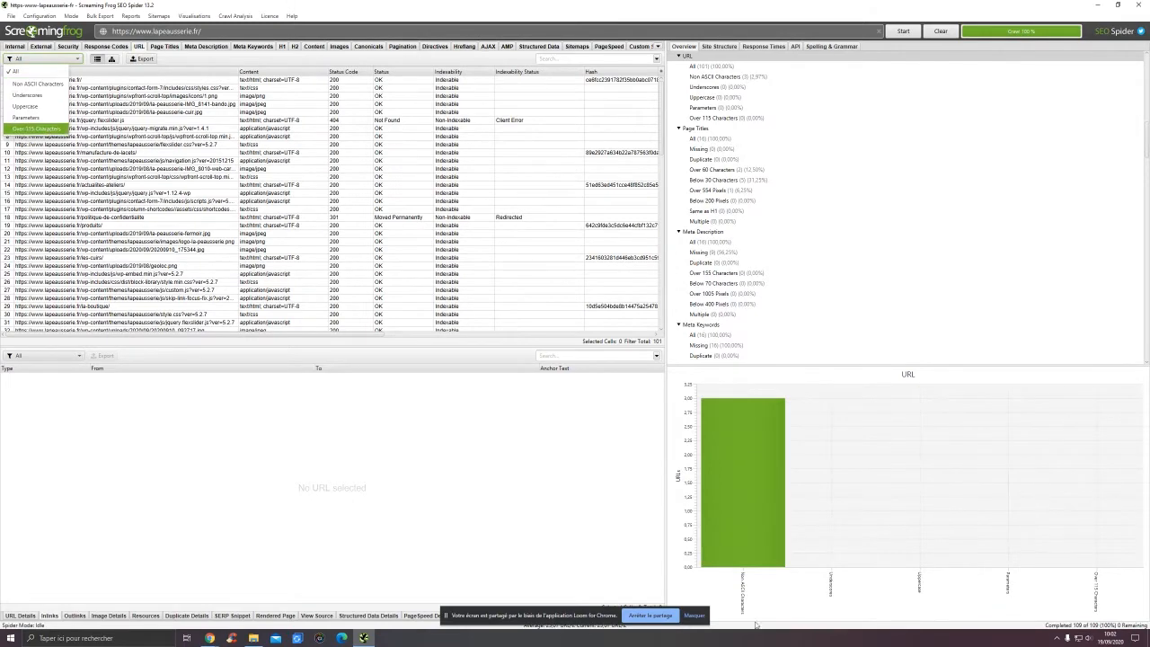
{"action": "left_click", "coordinate": [920, 602]}
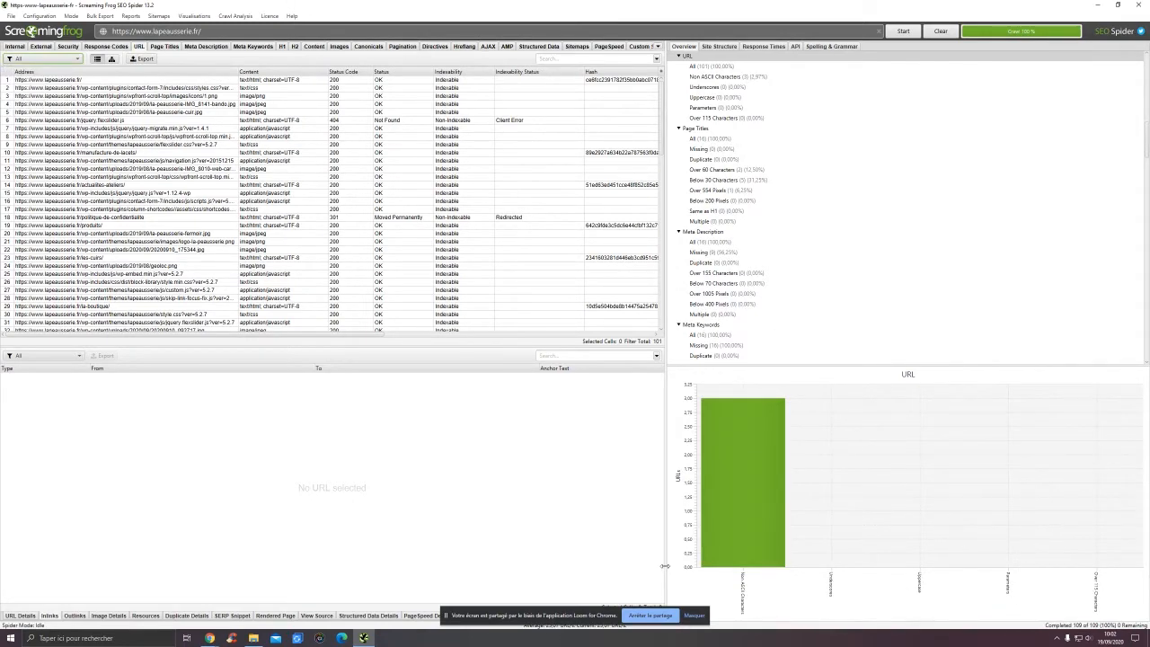
{"action": "left_click", "coordinate": [720, 500]}
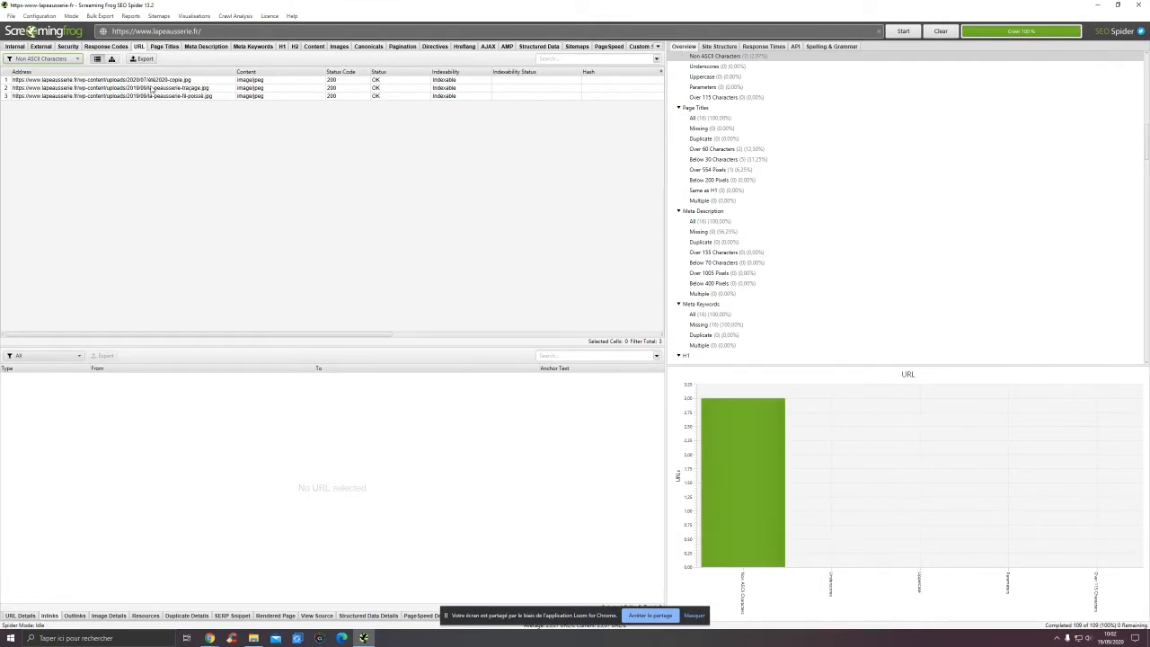
- Examine the inlinks of each image URL that contains non-ASCII characters
{"action": "left_click", "coordinate": [153, 81]}
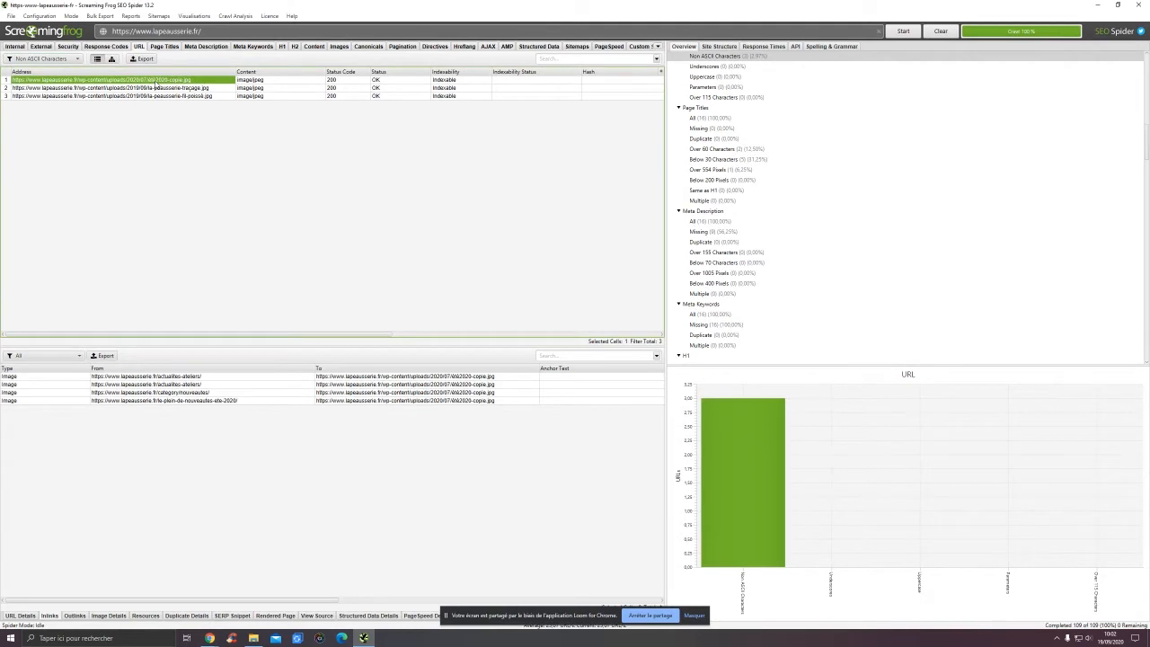
{"action": "left_click", "coordinate": [193, 89]}
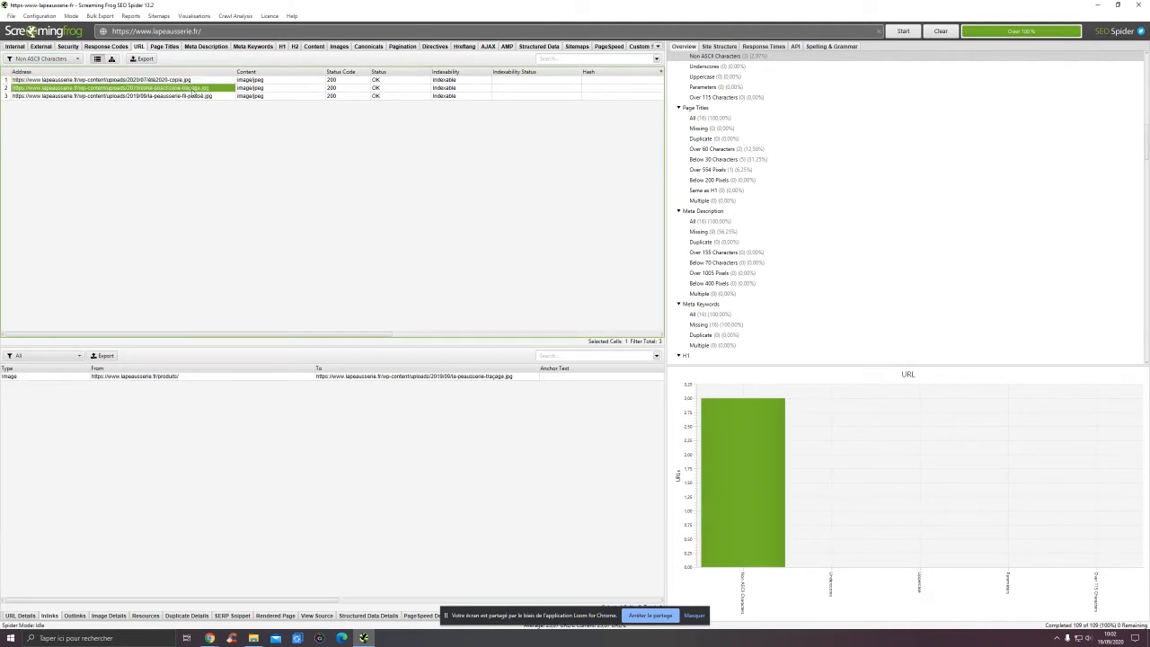
{"action": "left_click", "coordinate": [205, 97]}
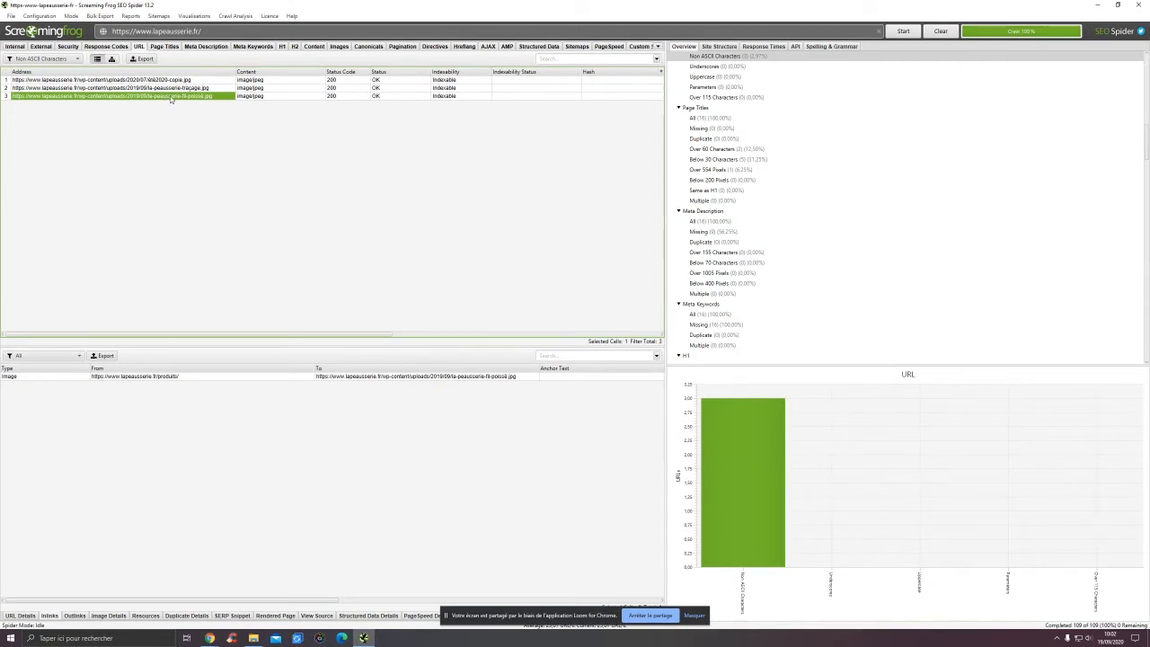
- Review the page titles of all crawled pages, selecting every title, and check the title issue filters and chart
{"action": "left_click", "coordinate": [160, 48]}
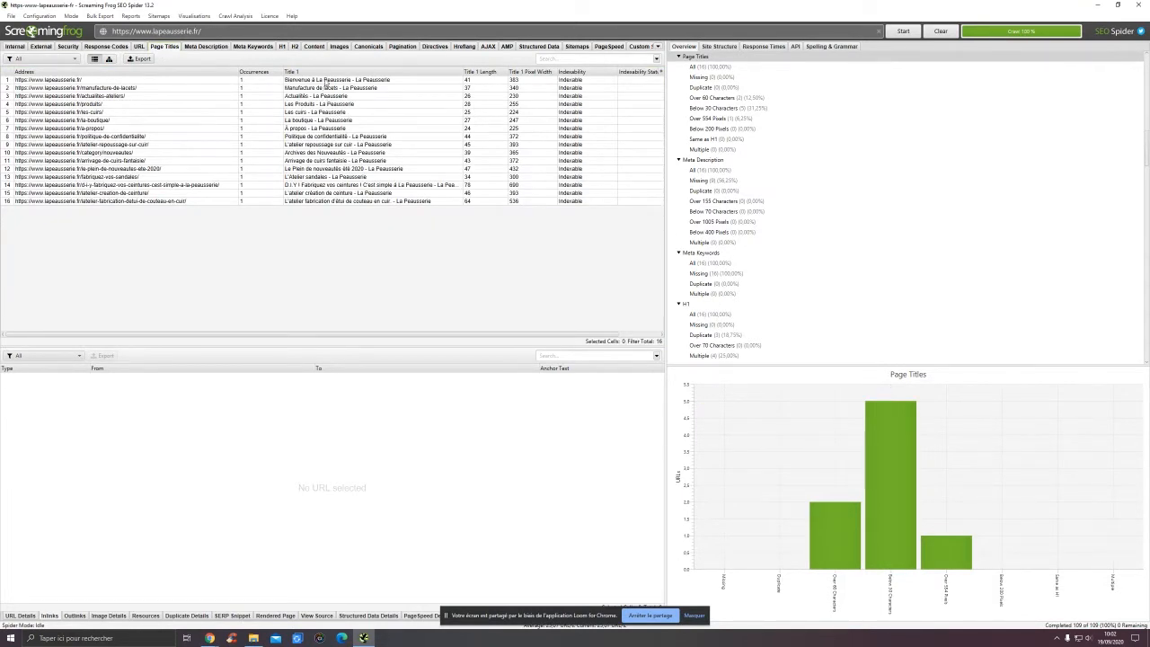
{"action": "left_click_drag", "start_coordinate": [321, 82], "coordinate": [341, 201]}
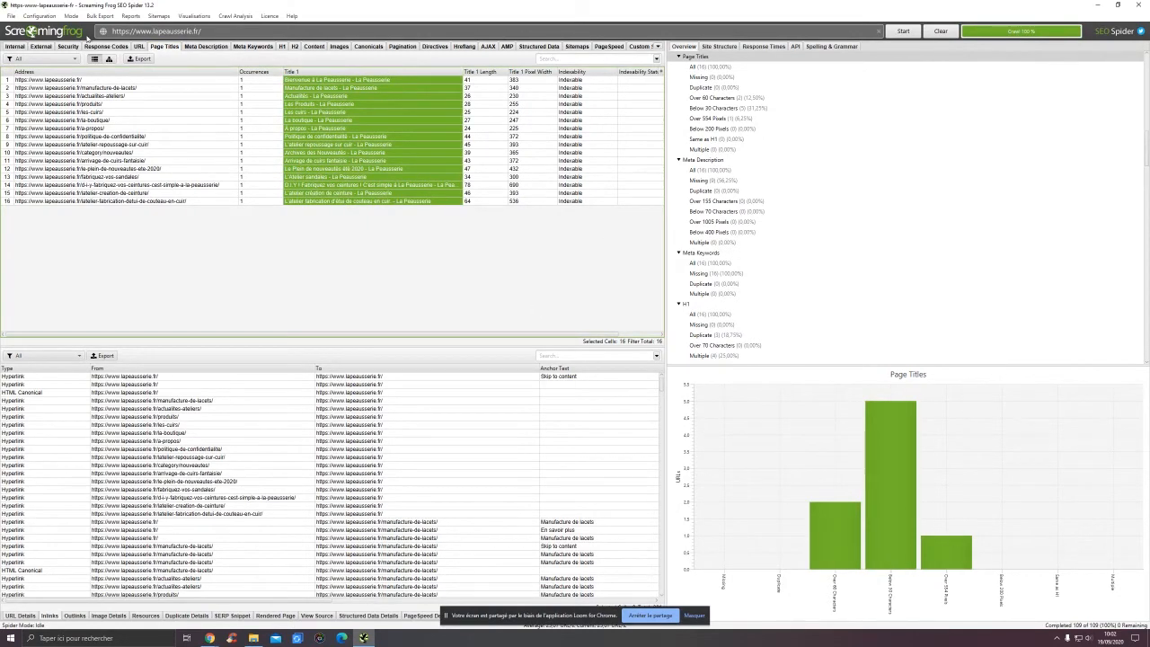
{"action": "left_click", "coordinate": [41, 59]}
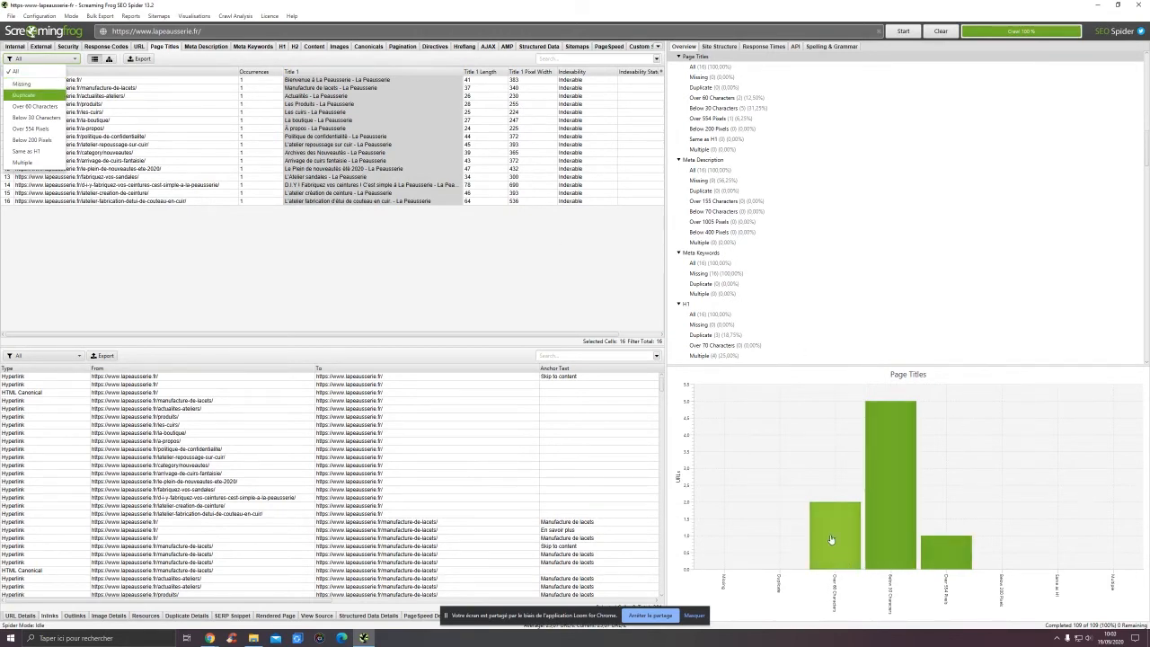
{"action": "left_click", "coordinate": [791, 521]}
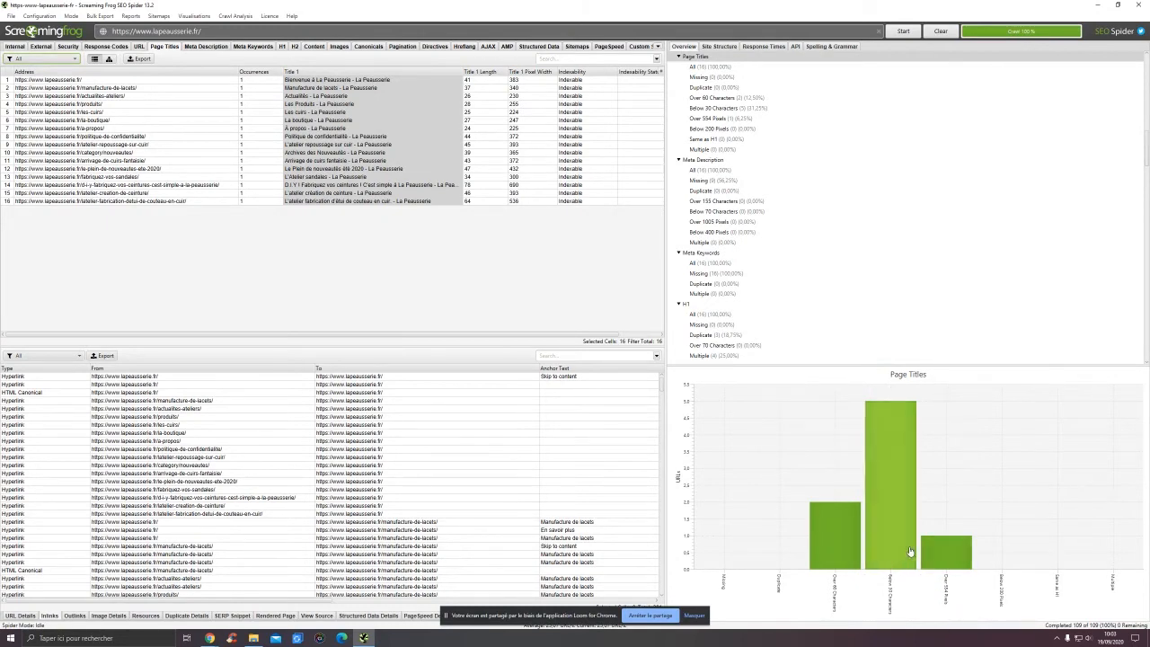
- List the pages with missing meta descriptions, restore the full list and select the seven filled-in descriptions
{"action": "left_click", "coordinate": [207, 47]}
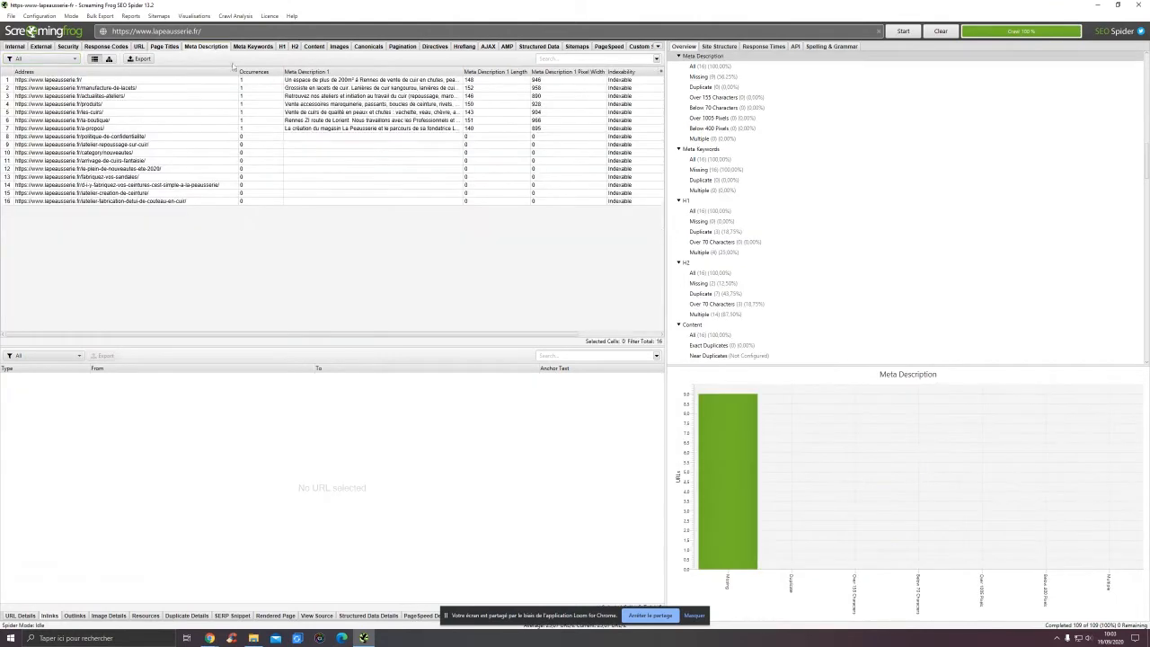
{"action": "left_click", "coordinate": [729, 444]}
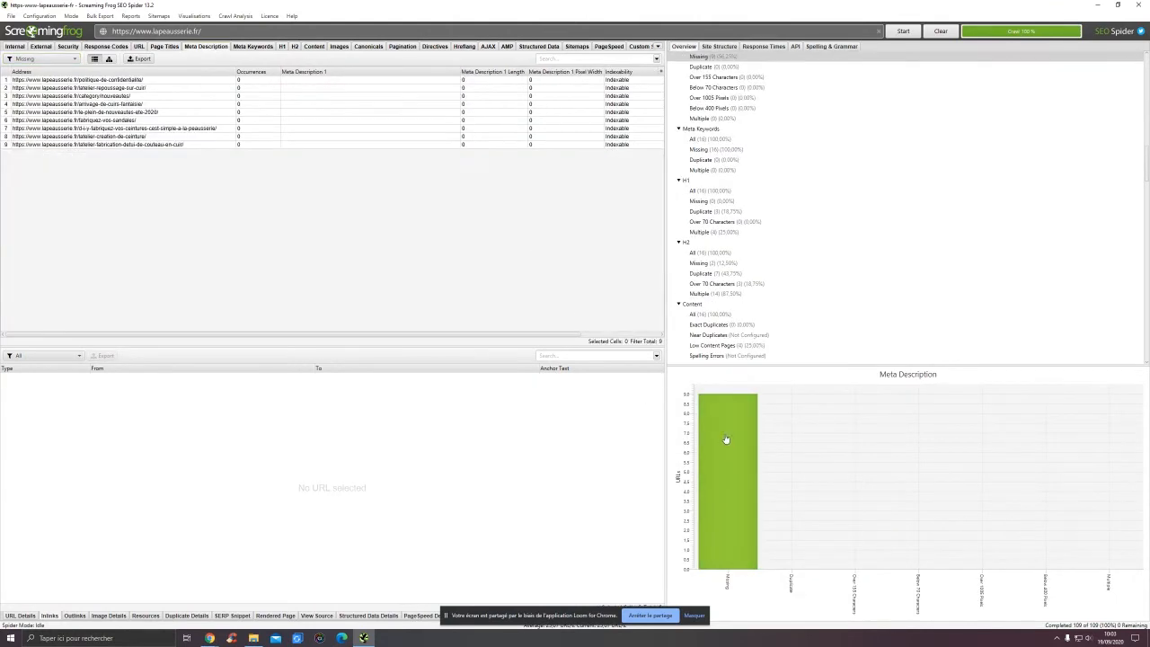
{"action": "left_click", "coordinate": [43, 58]}
{"action": "left_click", "coordinate": [36, 71]}
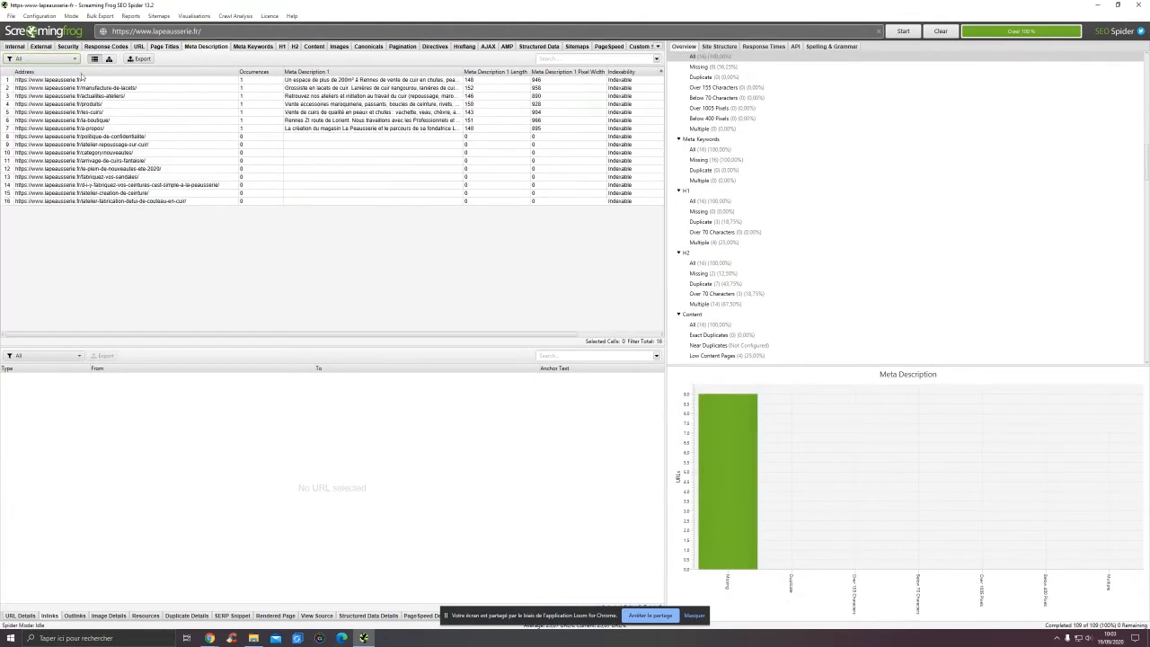
{"action": "left_click_drag", "start_coordinate": [385, 81], "coordinate": [389, 129]}
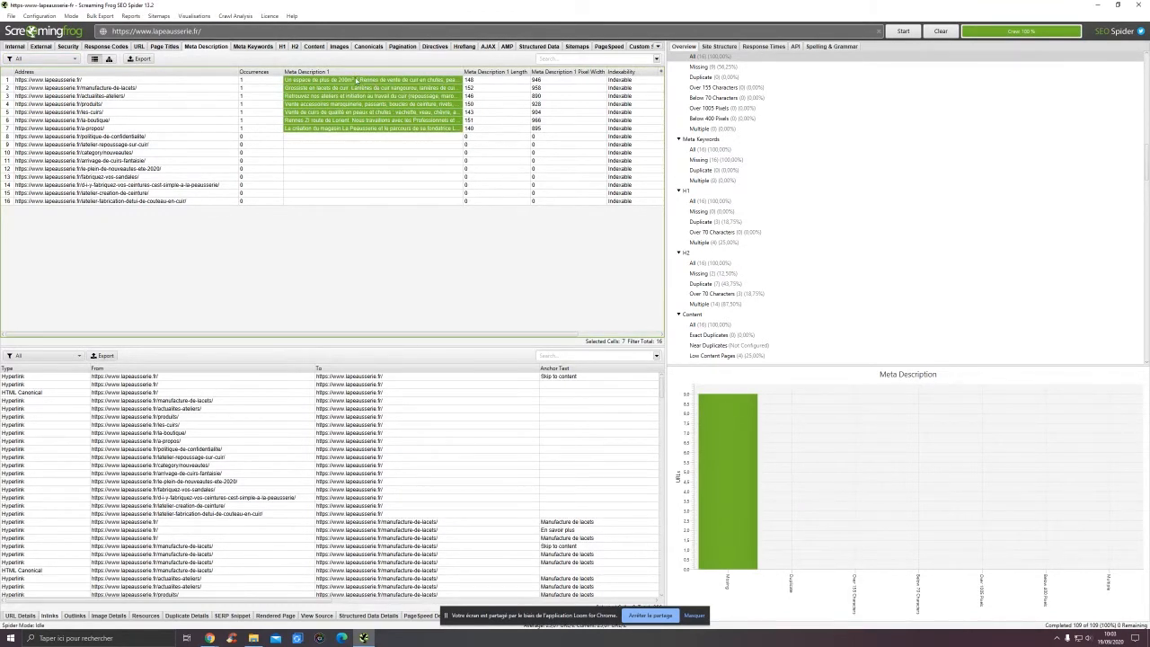
- List the pages with duplicate H1s and those with multiple H1s, selecting the home page's first H1
{"action": "left_click", "coordinate": [283, 46]}
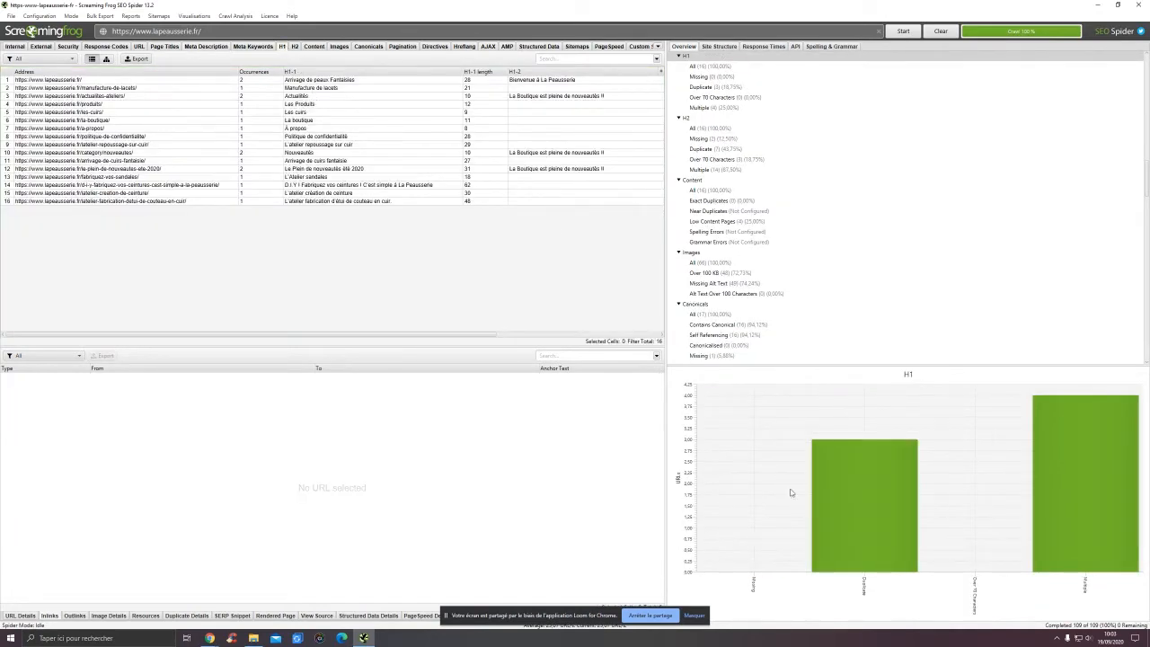
{"action": "left_click", "coordinate": [840, 501]}
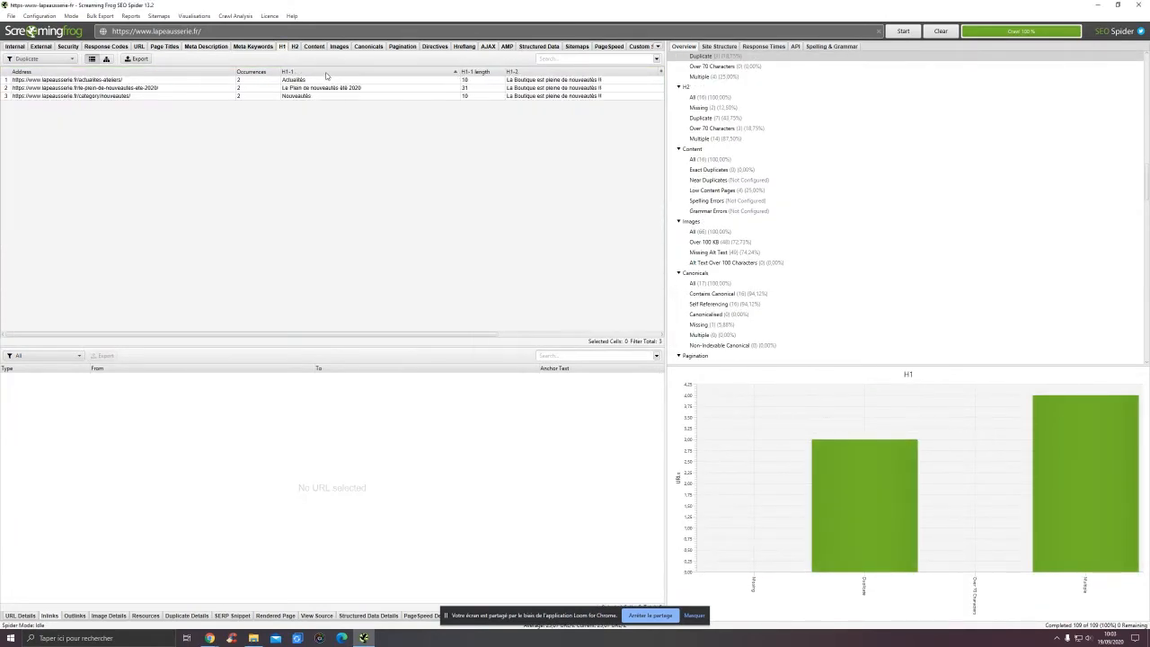
{"action": "left_click", "coordinate": [1086, 491]}
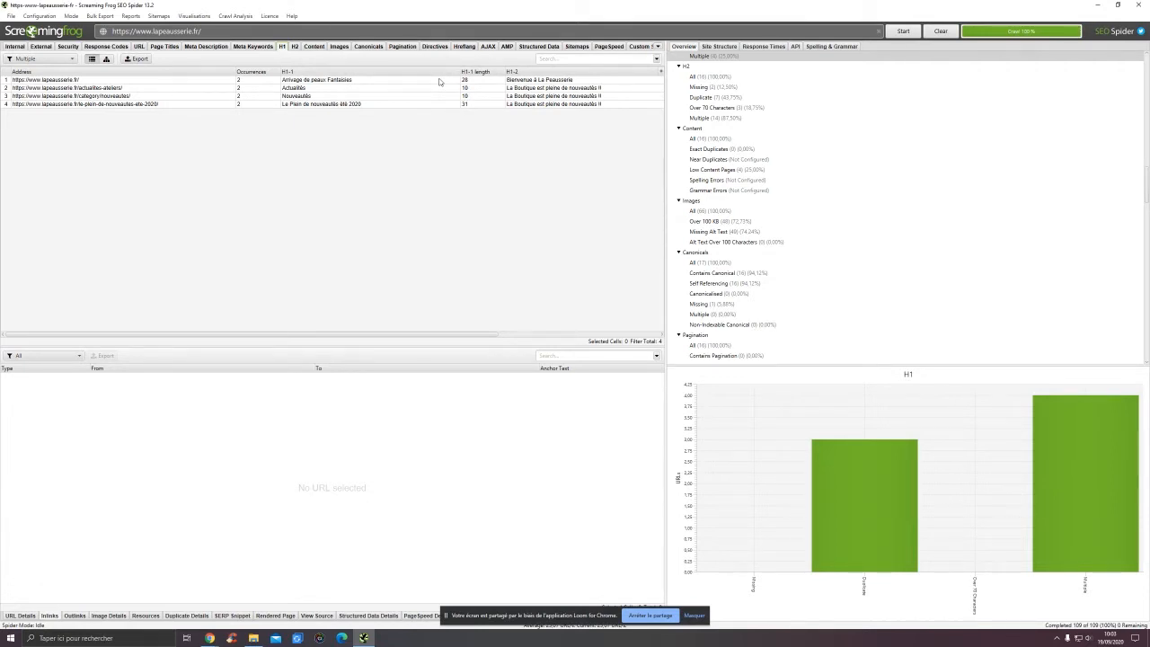
{"action": "left_click", "coordinate": [383, 82]}
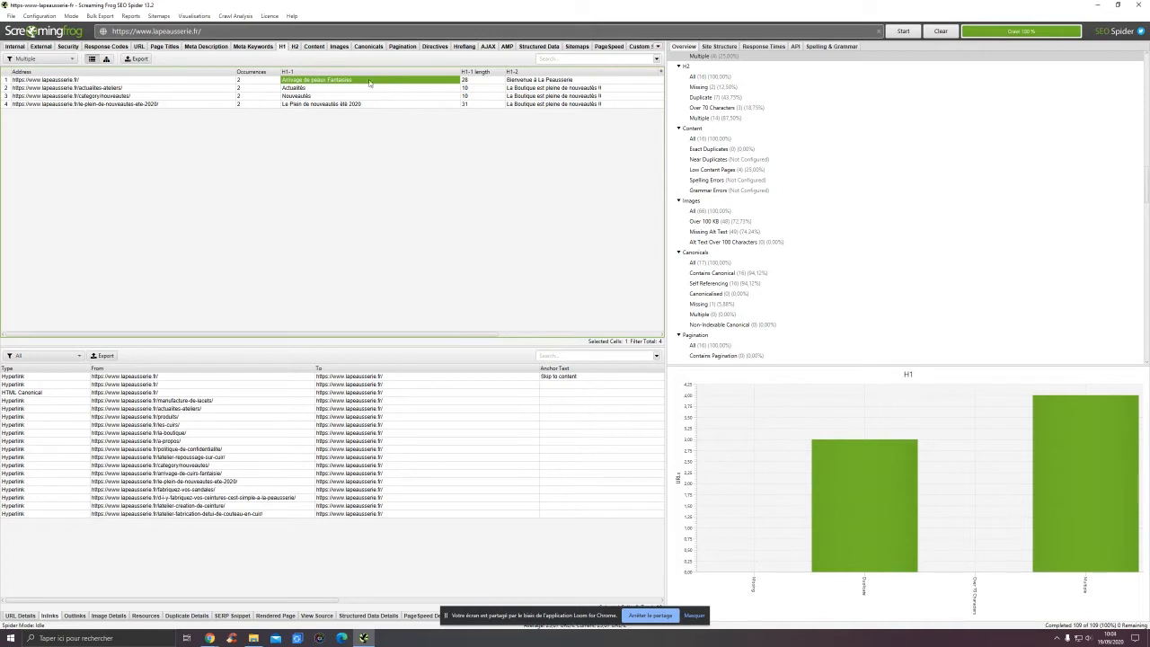
- Compare the addresses and first H1s of the pages with multiple H1s, including the home page and the nouveautes category page
{"action": "left_click", "coordinate": [143, 83]}
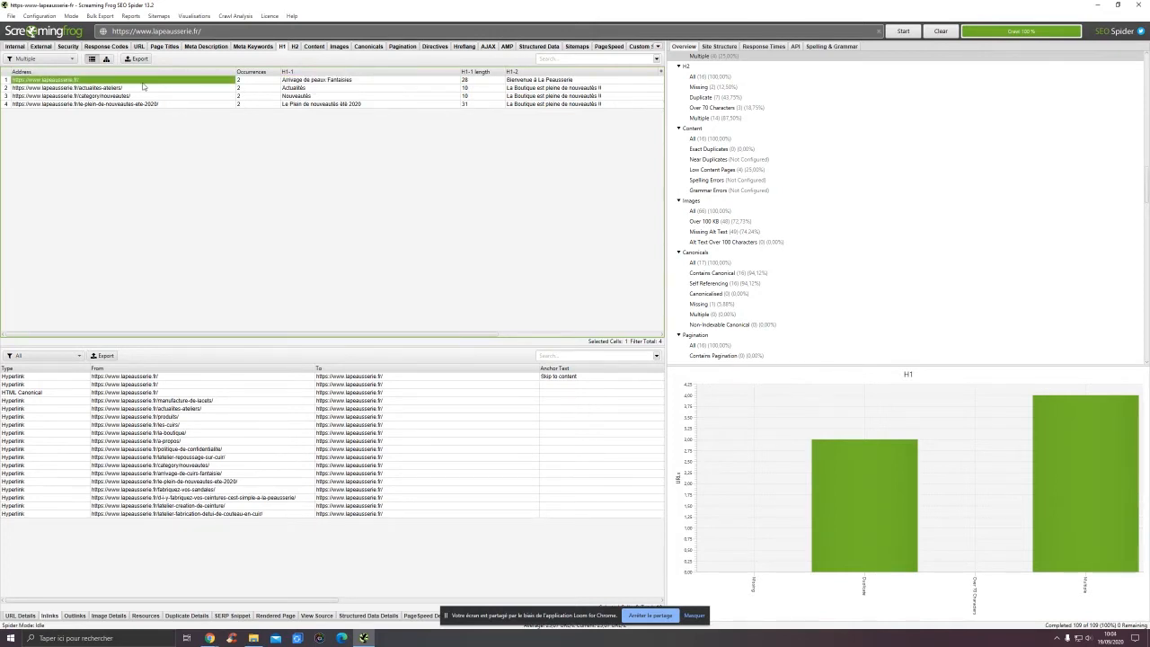
{"action": "left_click", "coordinate": [327, 79]}
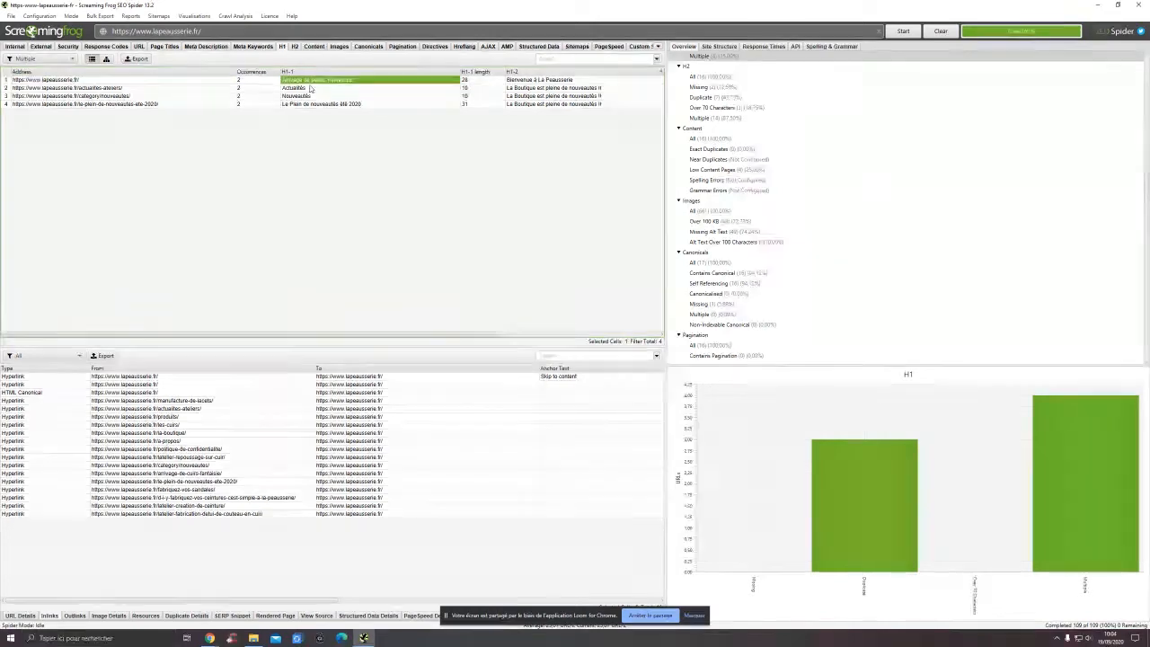
{"action": "key", "text": "Down"}
{"action": "key", "text": "Down"}
{"action": "left_click", "coordinate": [211, 100]}
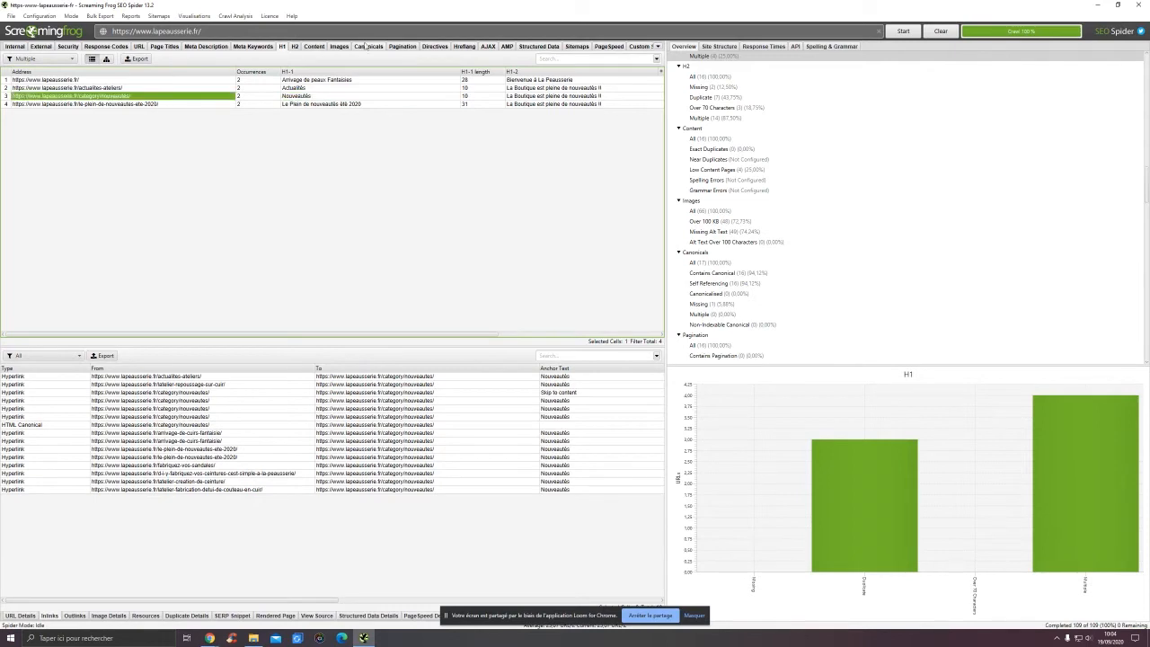
- List the crawled images and check the preview and alt text of geoloc.png in its image details
{"action": "left_click", "coordinate": [334, 47]}
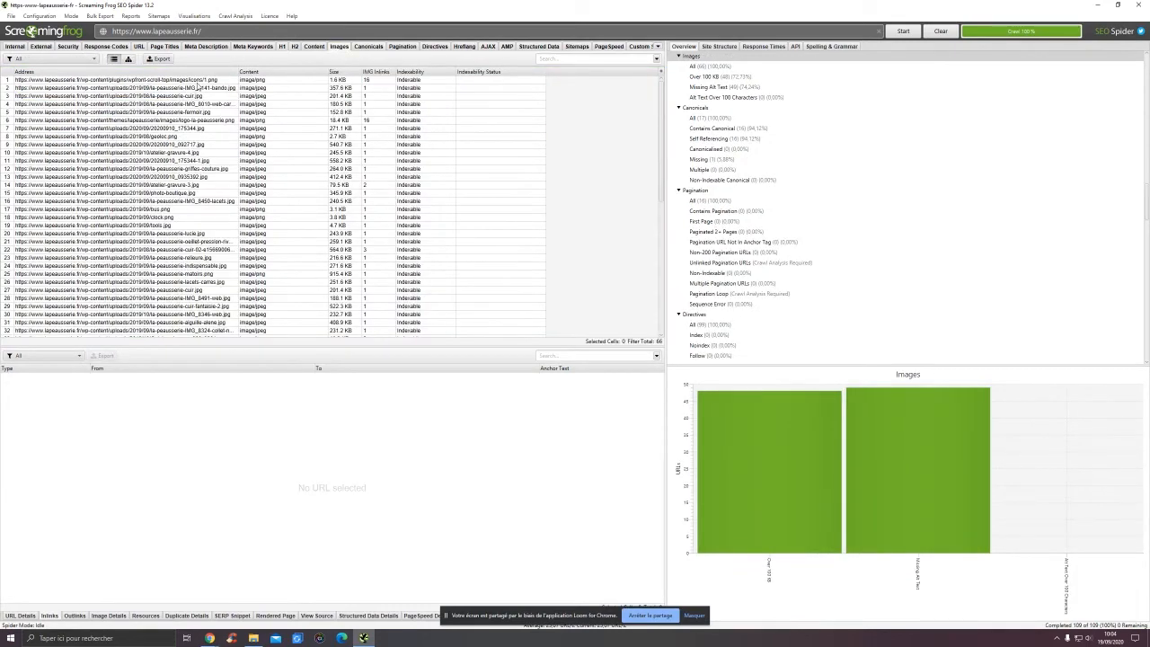
{"action": "left_click", "coordinate": [173, 137]}
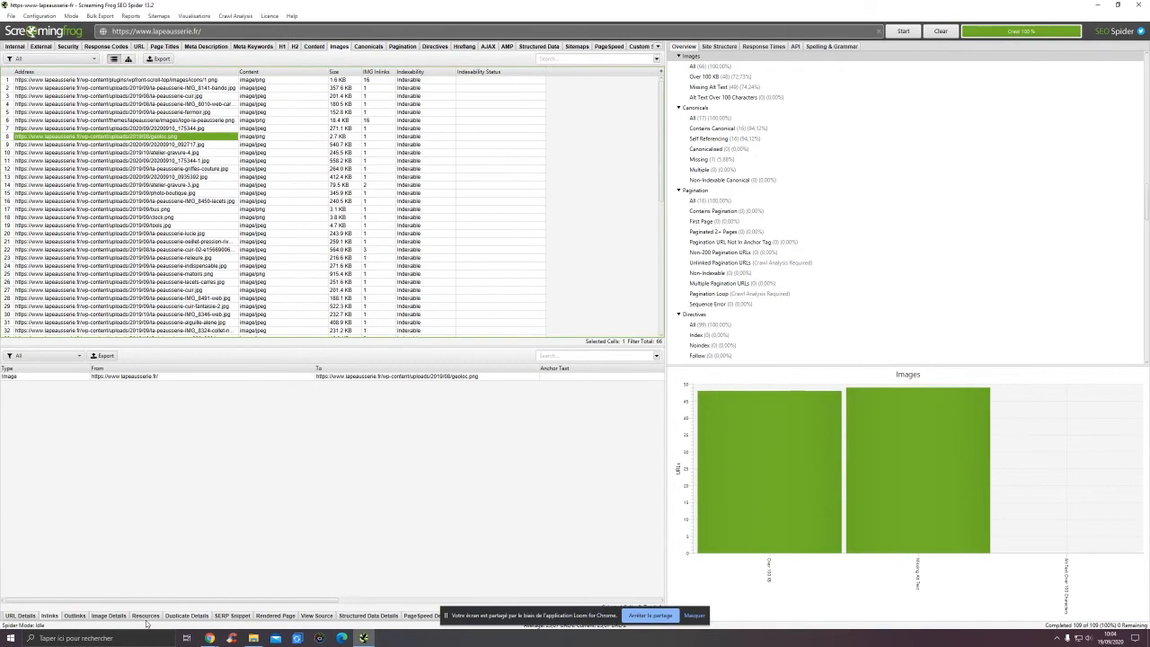
{"action": "left_click", "coordinate": [119, 618]}
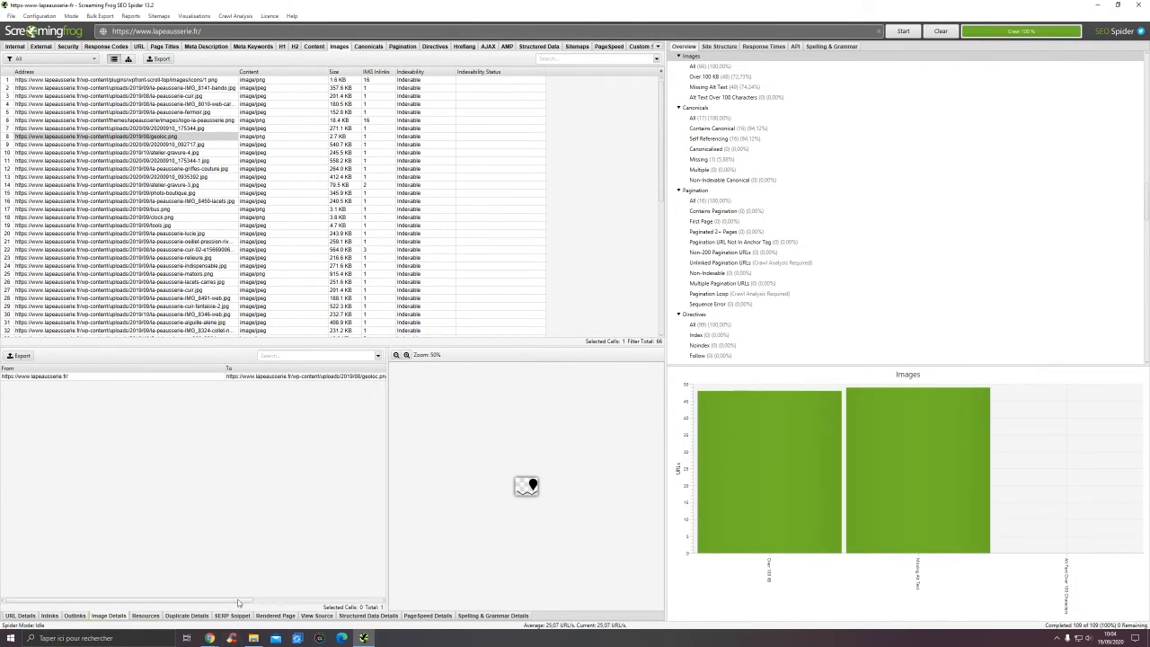
{"action": "left_click_drag", "start_coordinate": [238, 601], "coordinate": [364, 601]}
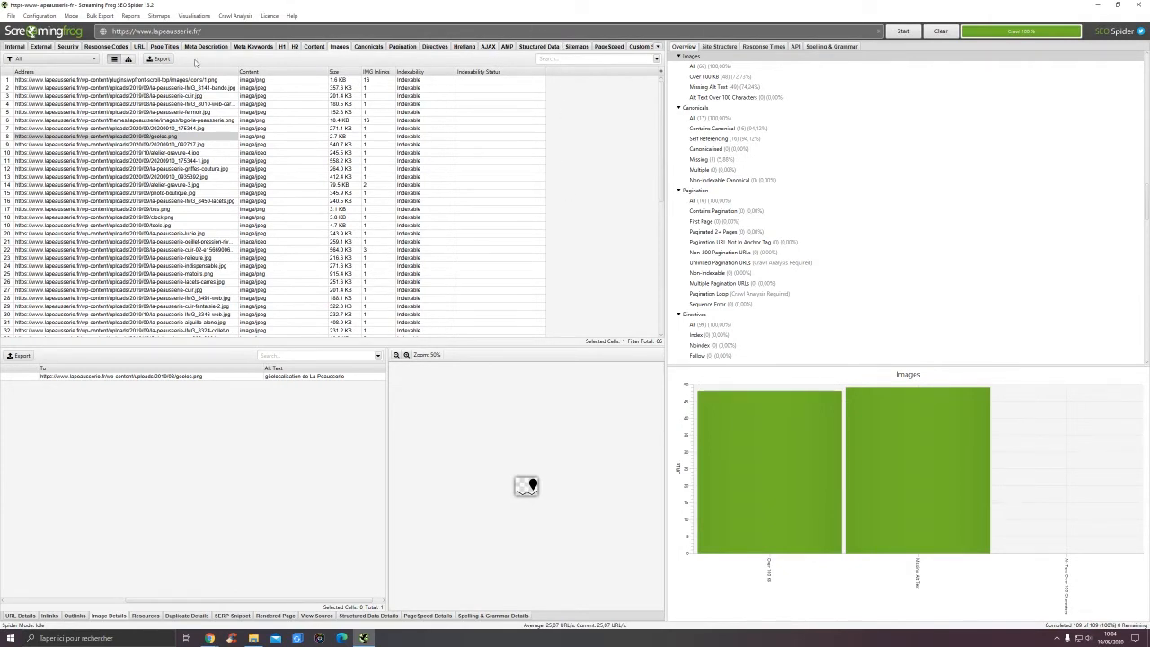
- Check the preview and alt text of the first two listed images, and the file size of the second
{"action": "left_click", "coordinate": [196, 79]}
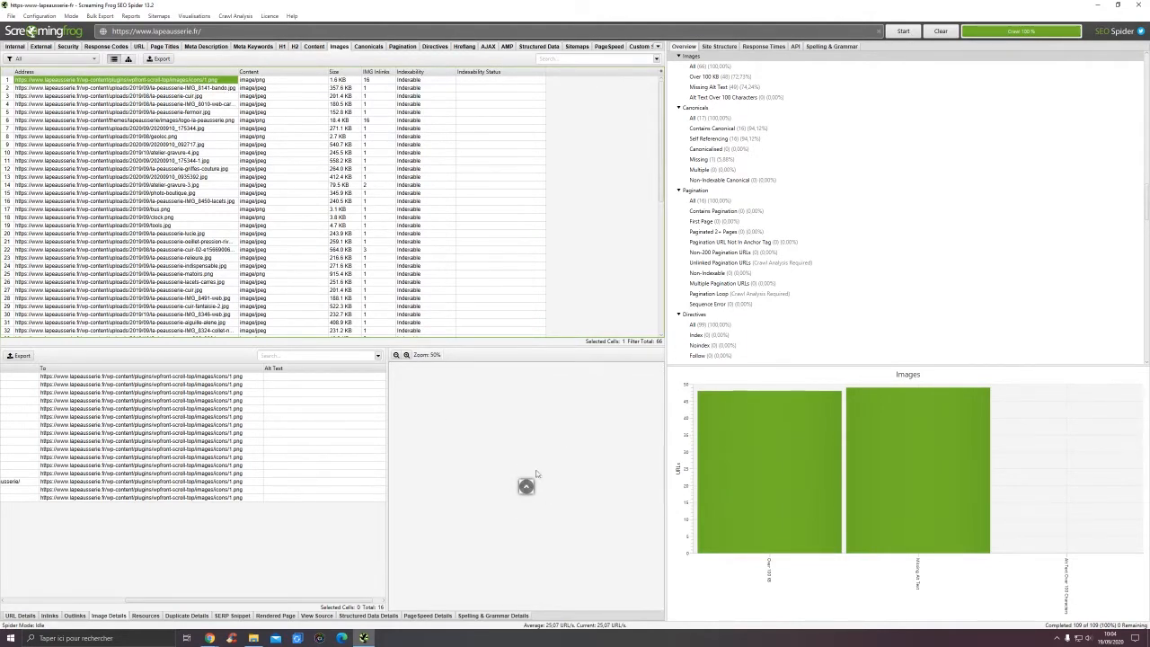
{"action": "left_click", "coordinate": [213, 88]}
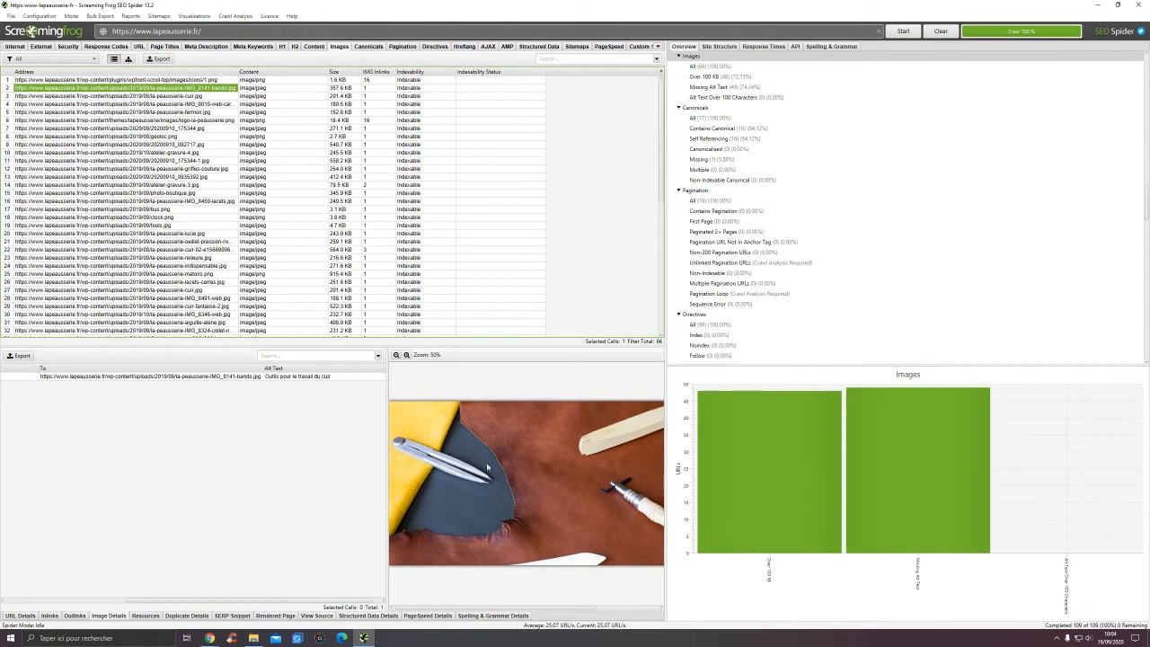
{"action": "left_click", "coordinate": [342, 88]}
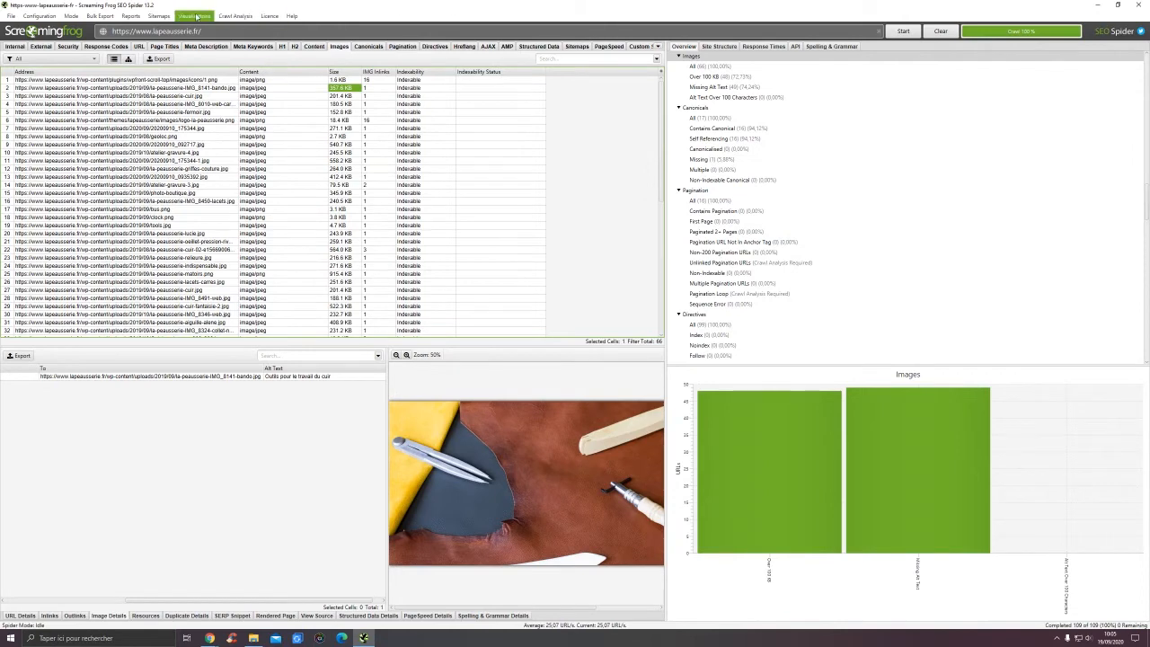
- Run the crawl analysis and open the site's Force-Directed Directory Tree Diagram in a maximized window
{"action": "left_click", "coordinate": [230, 17]}
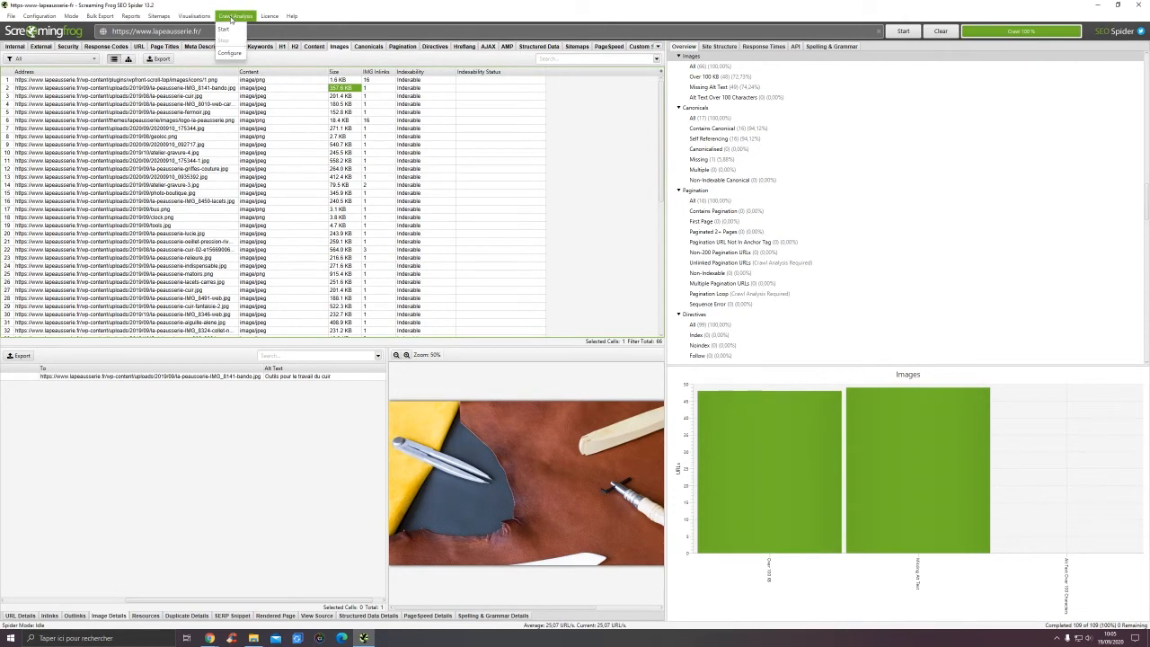
{"action": "left_click", "coordinate": [233, 28]}
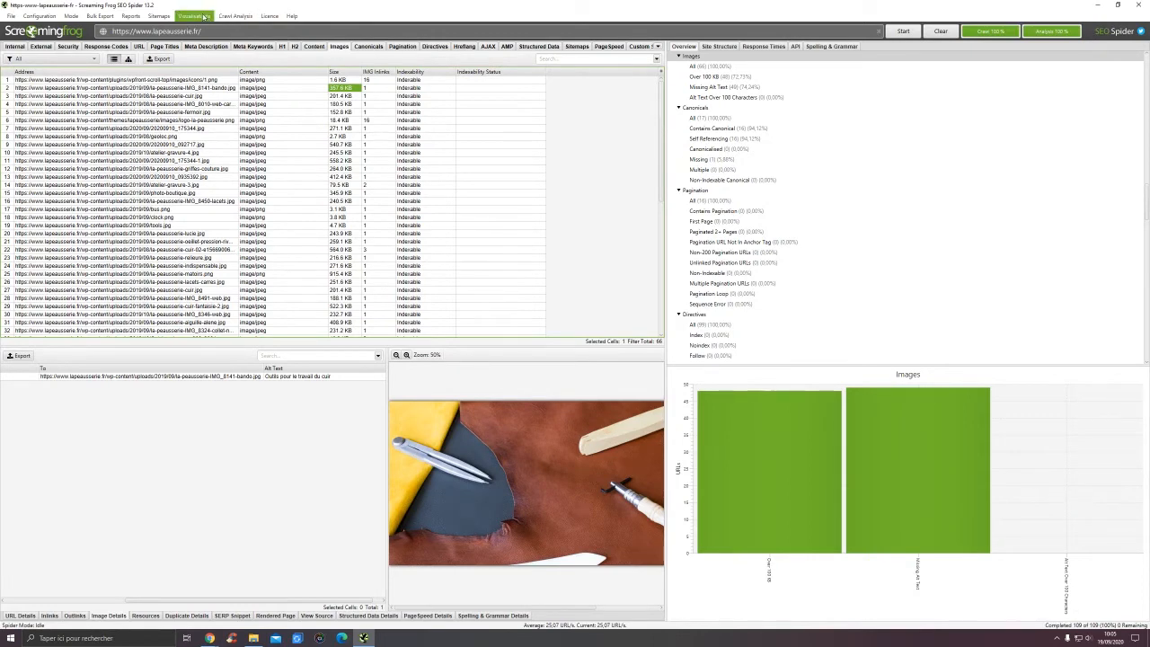
{"action": "left_click", "coordinate": [205, 18]}
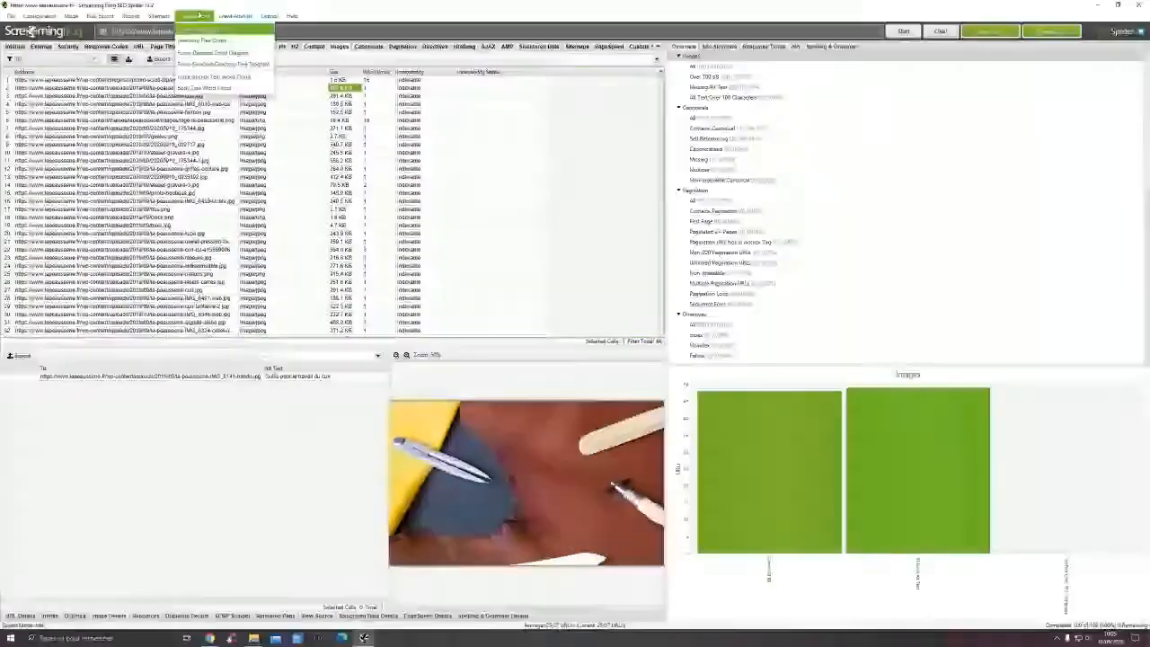
{"action": "left_click", "coordinate": [207, 65]}
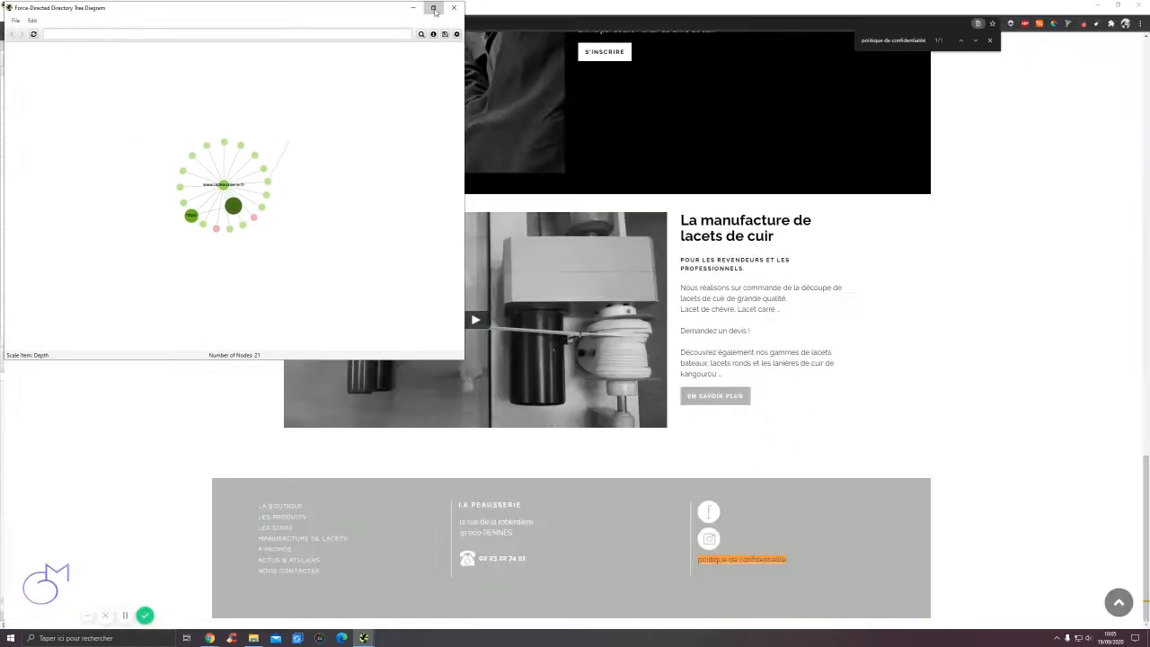
{"action": "left_click", "coordinate": [433, 8]}
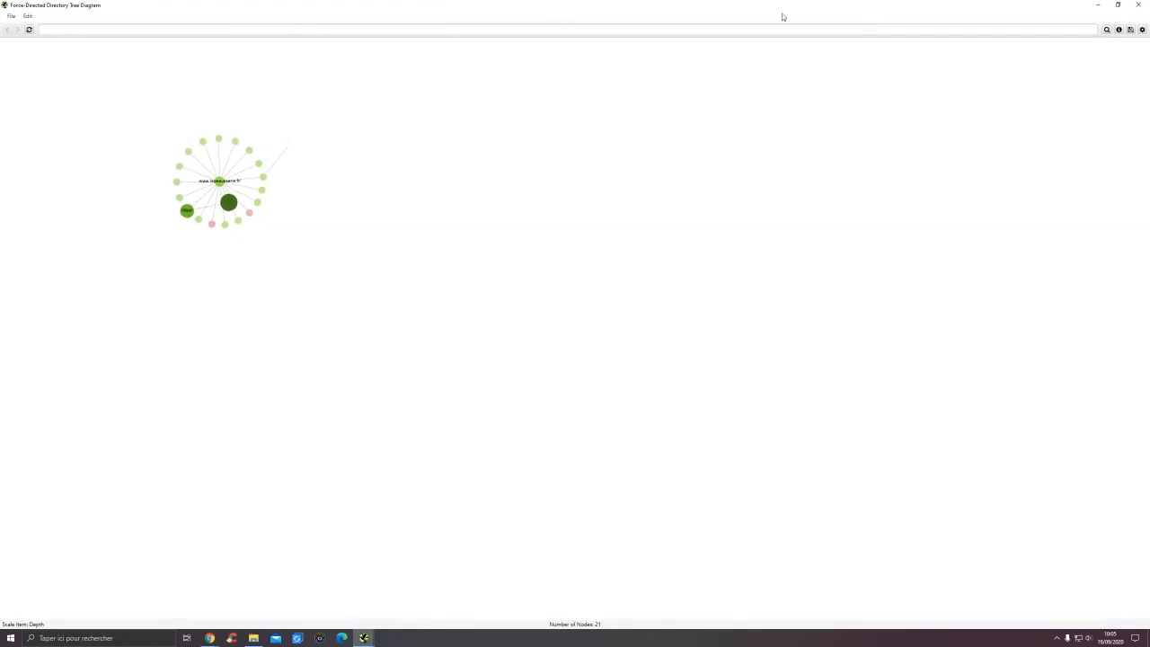
- Raise the diagram's link length, node separation, node overlap and node size to nearly their maximum
{"action": "left_click", "coordinate": [1142, 29]}
{"action": "left_click_drag", "start_coordinate": [1123, 96], "coordinate": [1131, 107]}
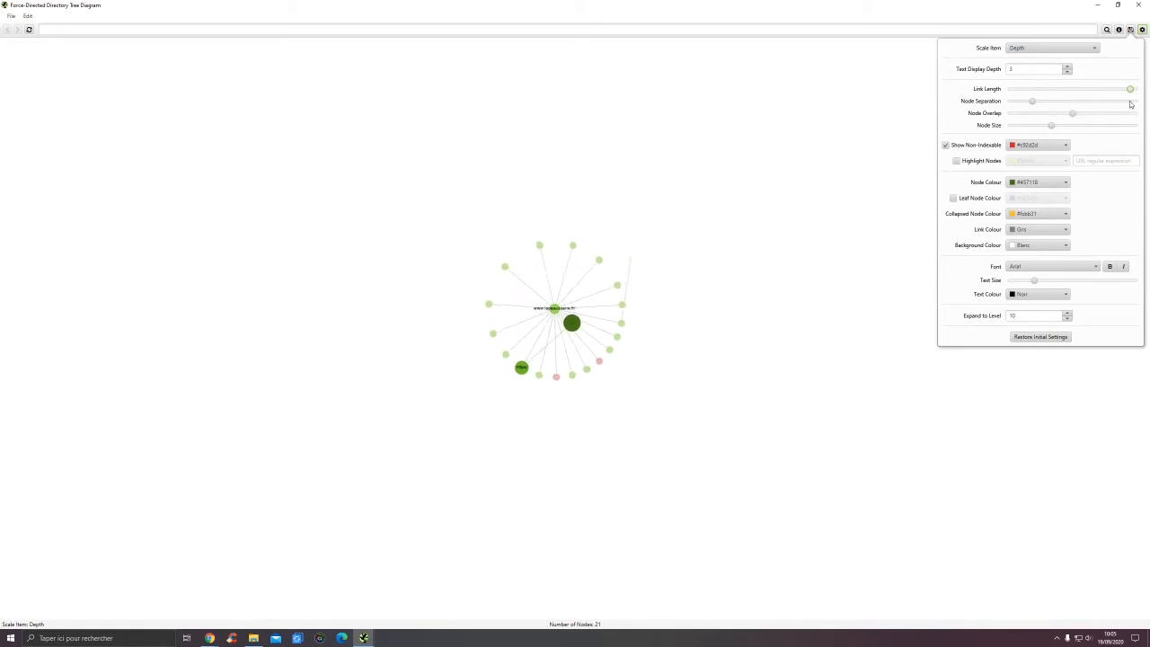
{"action": "left_click", "coordinate": [1130, 102]}
{"action": "left_click", "coordinate": [1132, 114]}
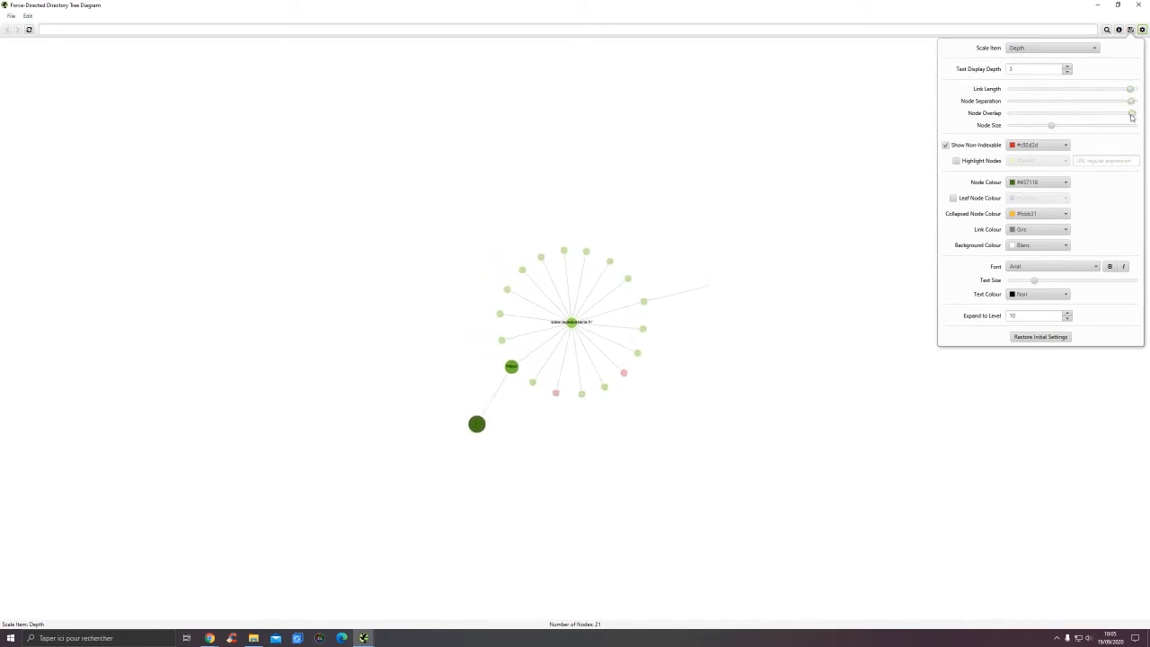
{"action": "left_click", "coordinate": [1132, 125]}
- Scale the diagram's nodes by Link Score and change the text display depth to label the page nodes
{"action": "left_click", "coordinate": [1035, 49]}
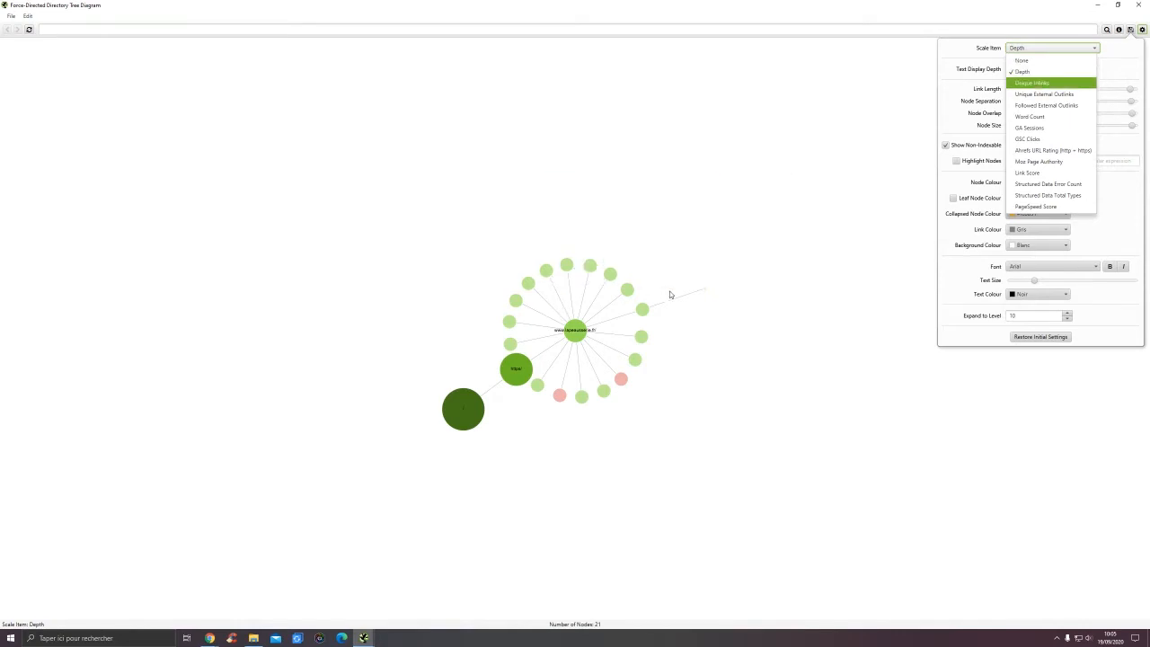
{"action": "left_click", "coordinate": [1042, 176]}
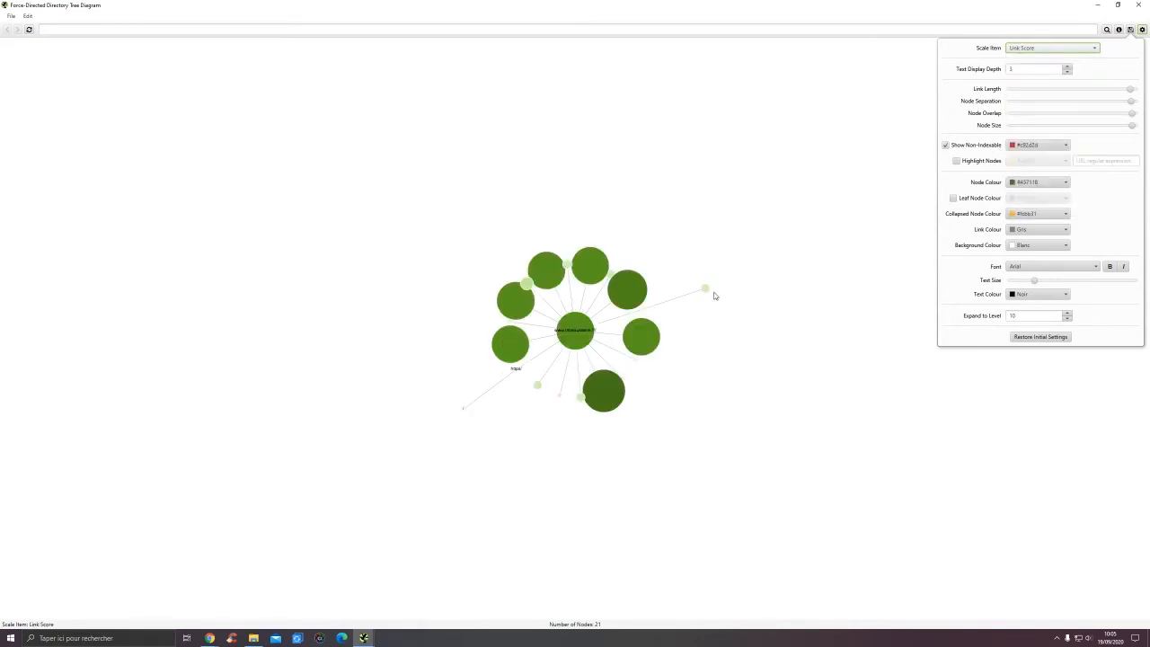
{"action": "left_click", "coordinate": [741, 203]}
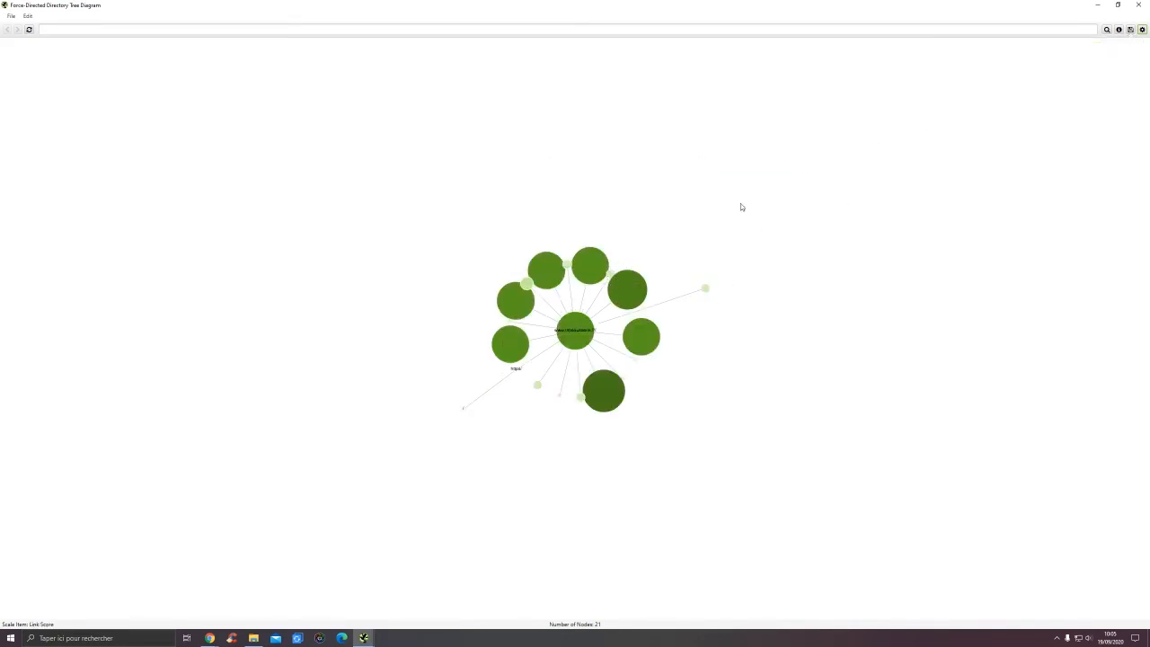
{"action": "left_click", "coordinate": [1142, 29]}
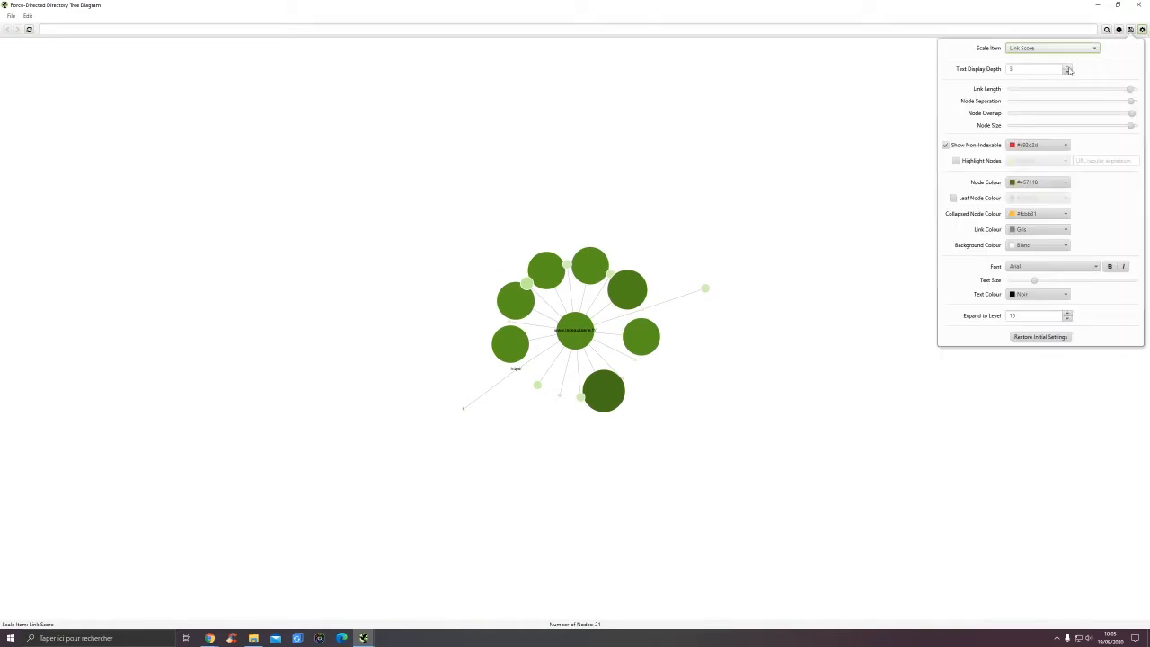
{"action": "left_click", "coordinate": [1068, 70]}
{"action": "left_click", "coordinate": [880, 237]}
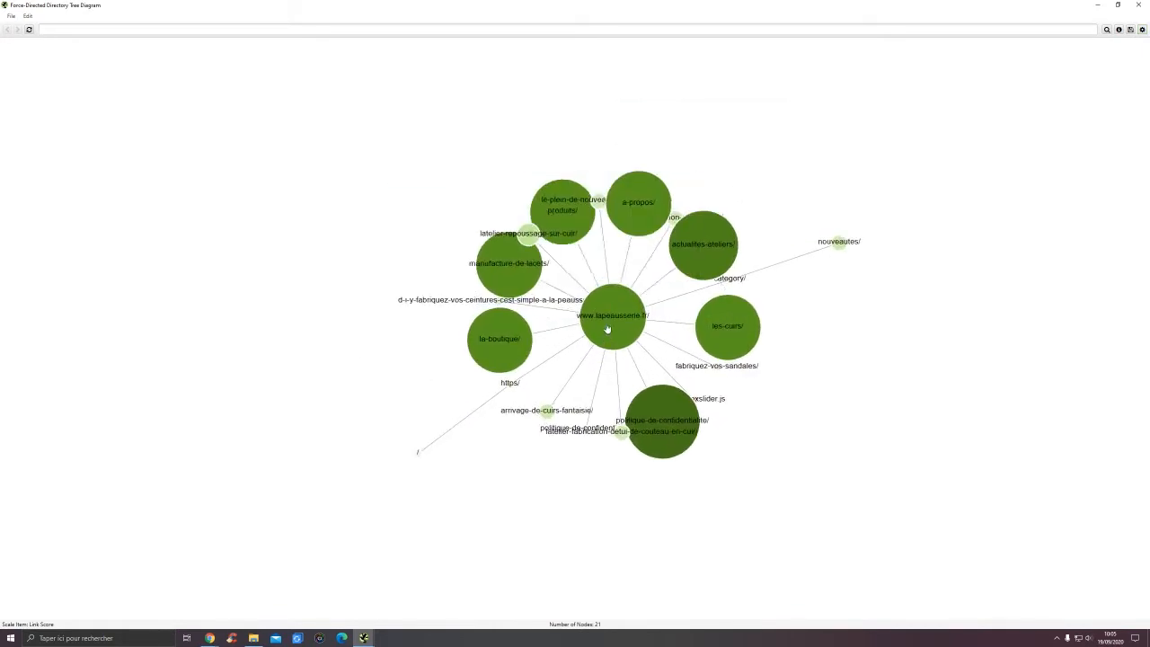
- Examine the Link Score node sizes of the pages around the home page, and close the diagram
{"action": "left_click_drag", "start_coordinate": [609, 328], "coordinate": [462, 292]}
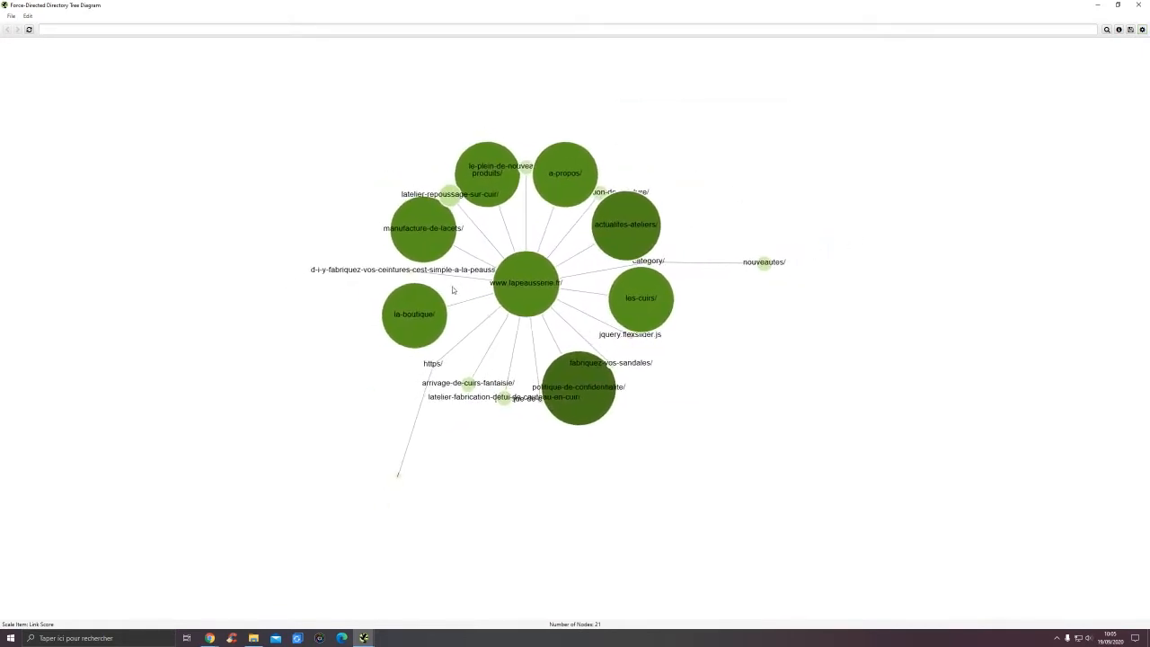
{"action": "scroll", "coordinate": [584, 180], "scroll_direction": "down", "scroll_amount": 3}
{"action": "left_click_drag", "start_coordinate": [665, 154], "coordinate": [722, 225]}
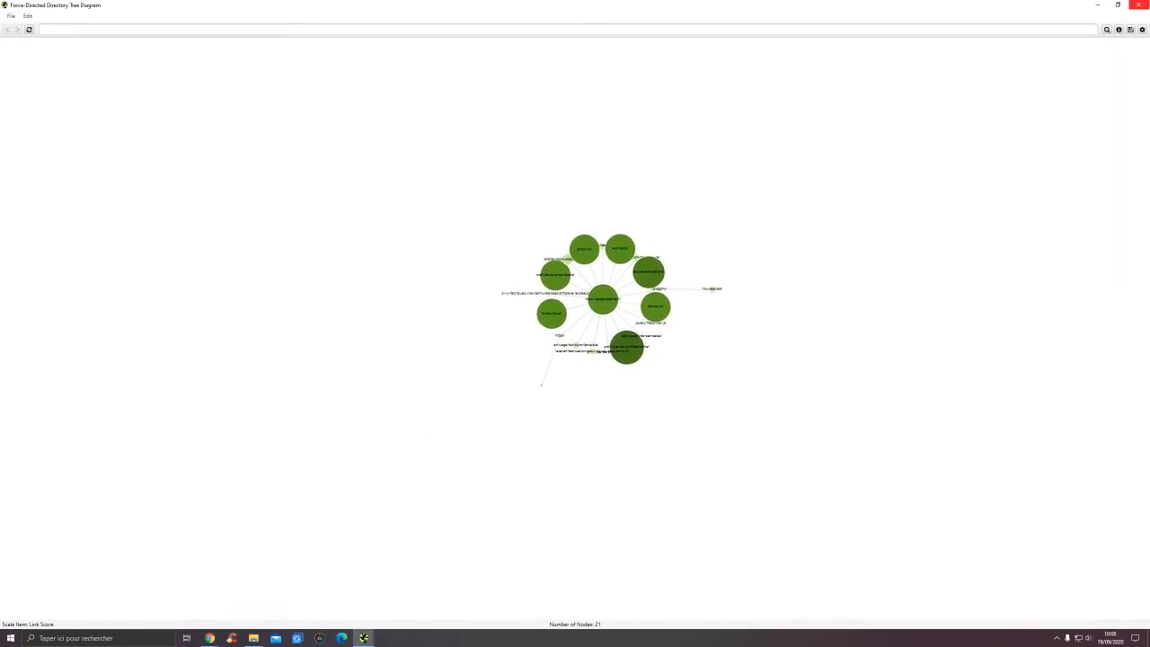
{"action": "left_click", "coordinate": [1139, 5]}
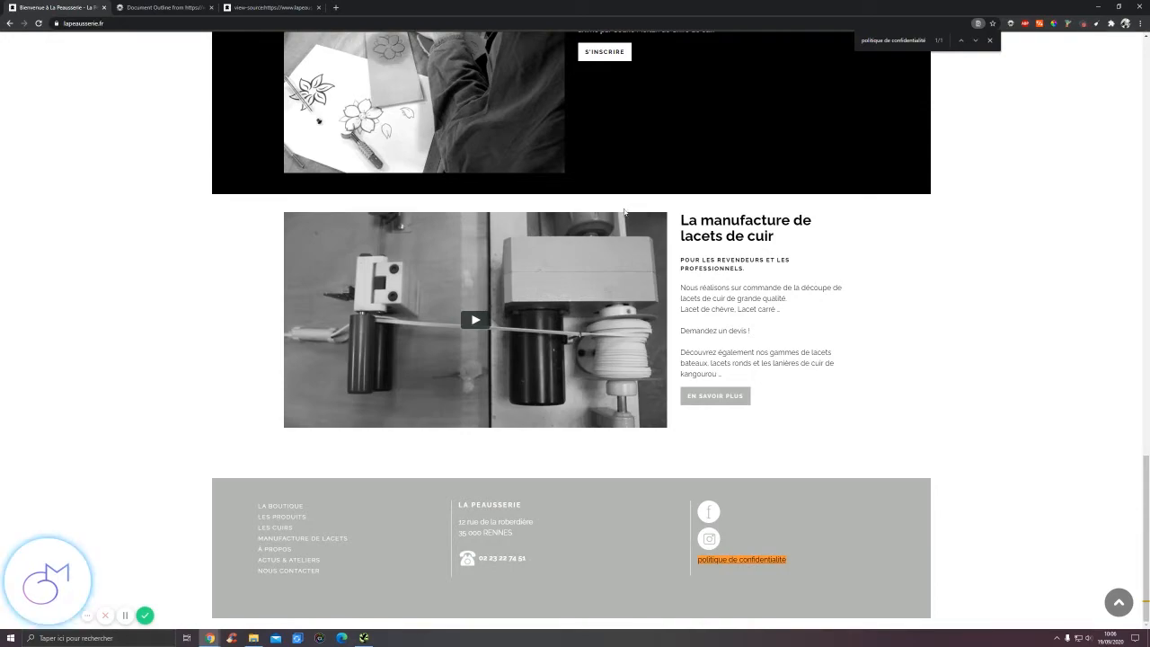
- Search Google for "suggest machine" in a new Chrome tab and open the suggestmachine.com result
{"action": "scroll", "coordinate": [421, 265], "scroll_direction": "up", "scroll_amount": 4}
{"action": "scroll", "coordinate": [419, 256], "scroll_direction": "up", "scroll_amount": 15}
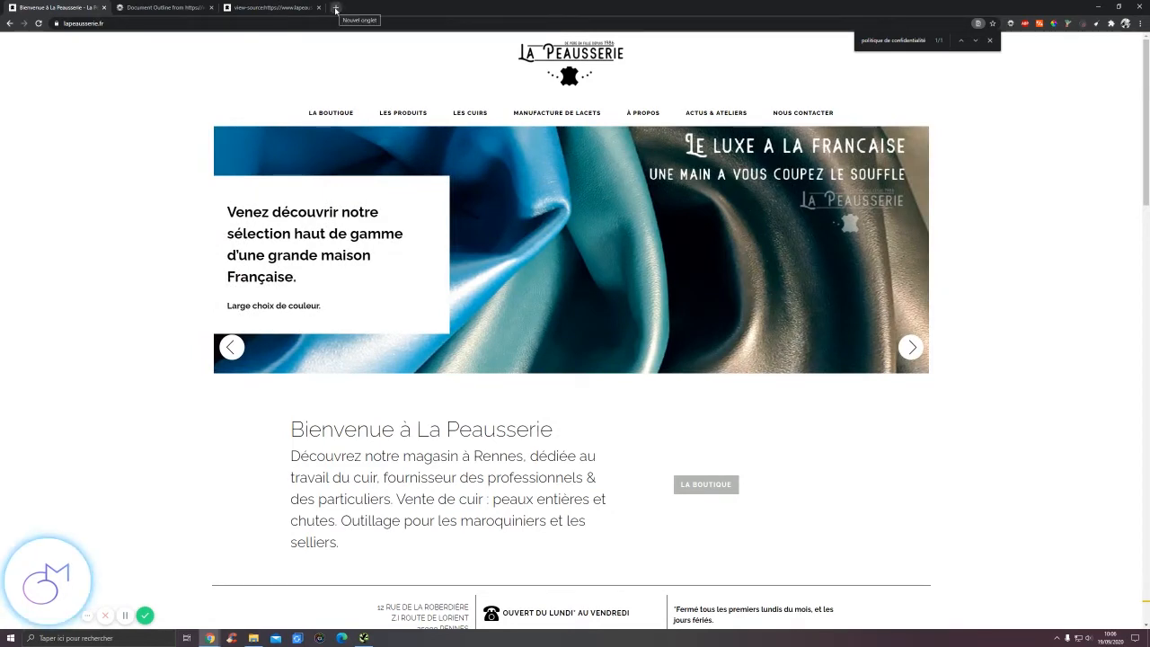
{"action": "left_click", "coordinate": [336, 8]}
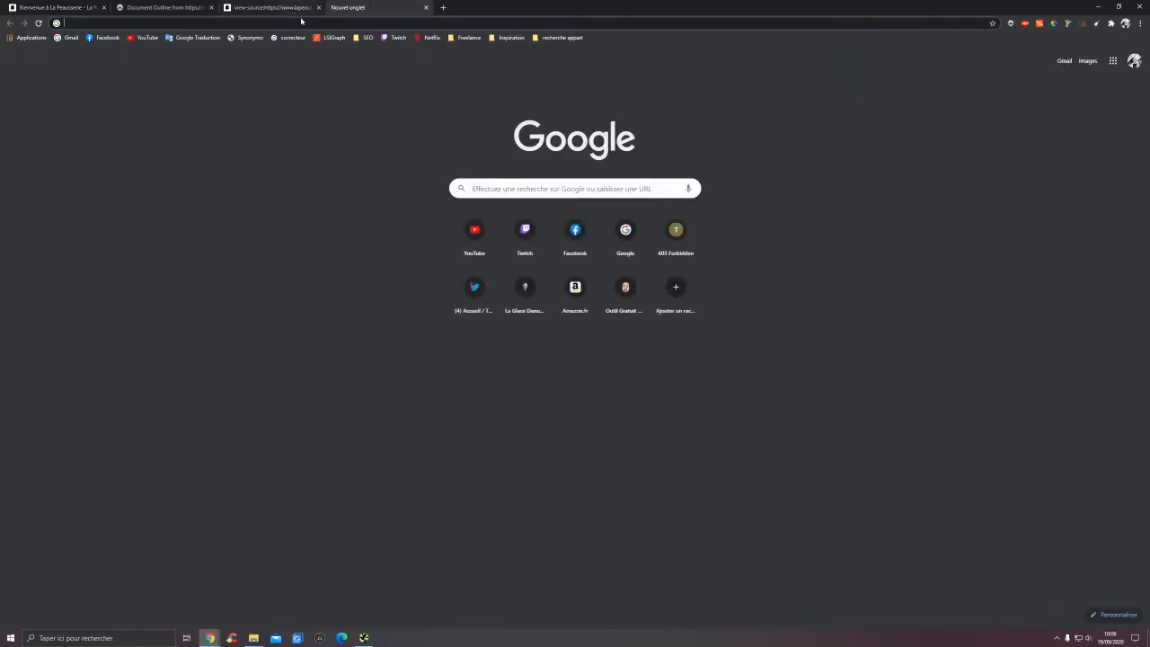
{"action": "left_click", "coordinate": [306, 22]}
{"action": "type", "text": "suggest machine"}
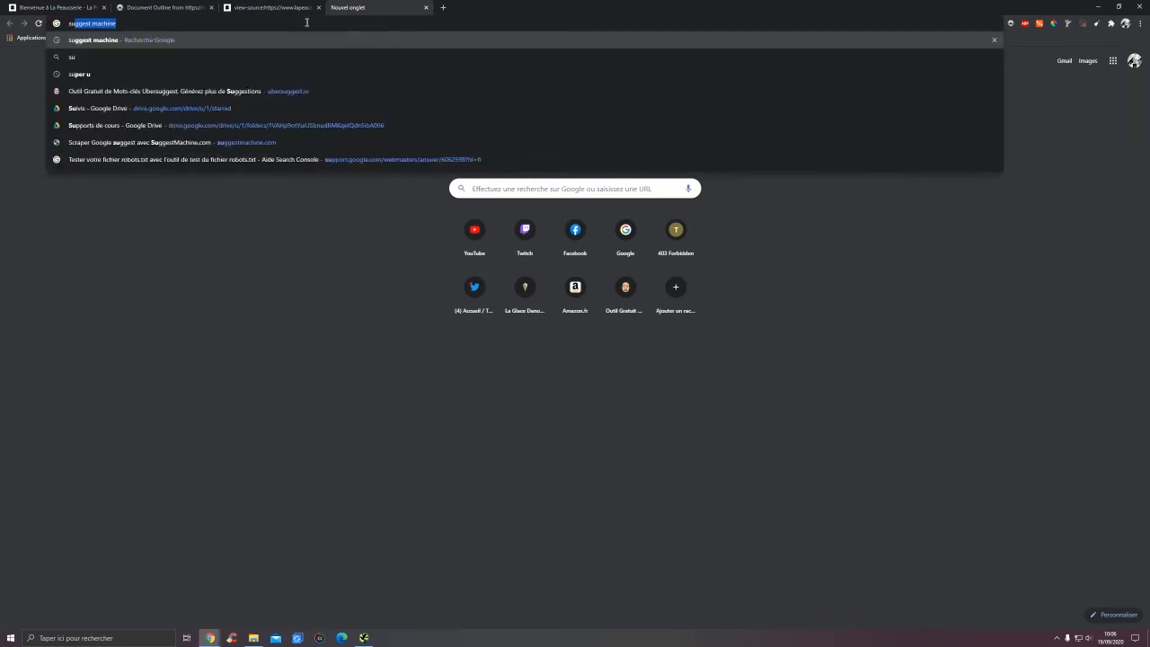
{"action": "key", "text": "Return"}
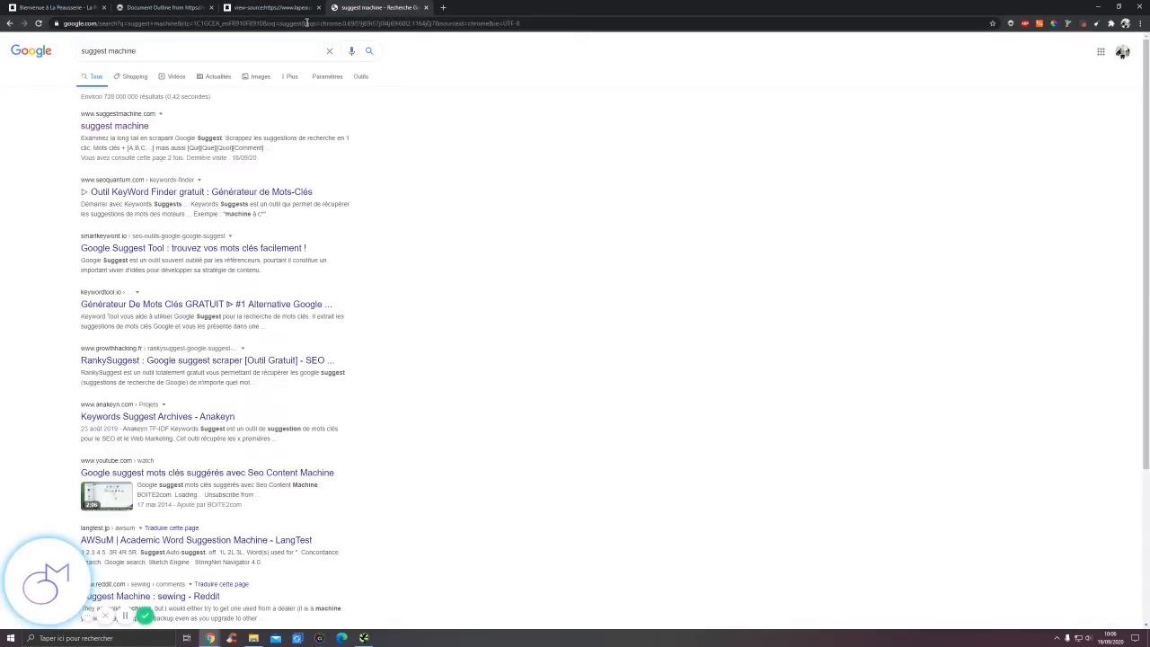
{"action": "left_click", "coordinate": [103, 127]}
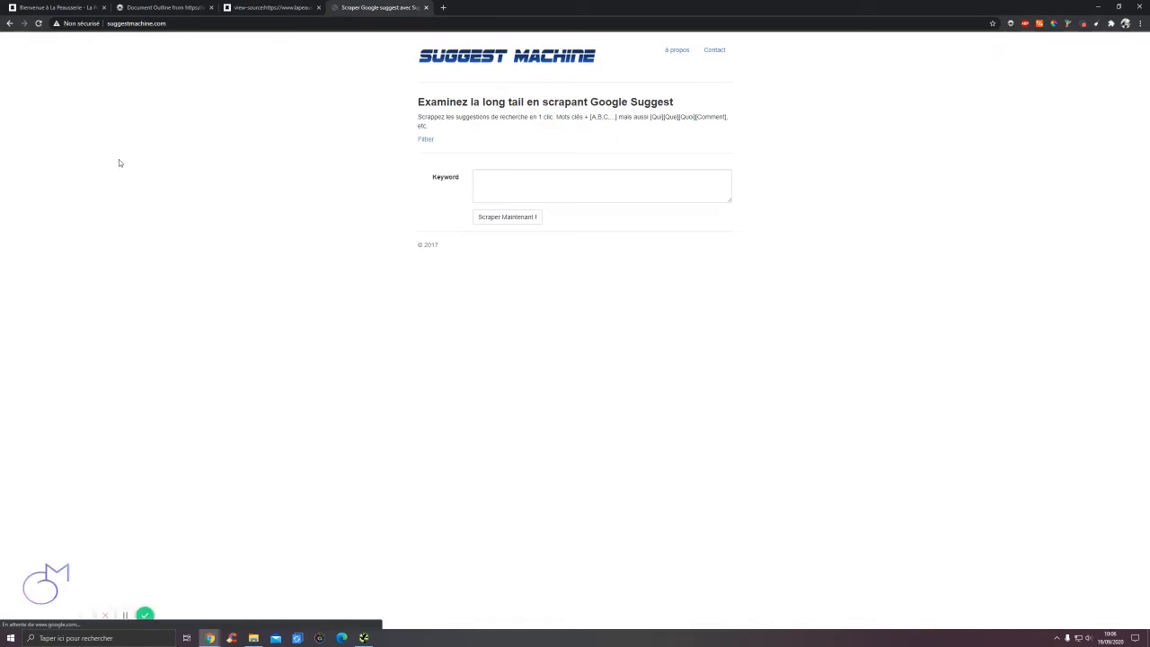
- Close the document outline and page source tabs, and return to the La Peausserie home page's introduction
{"action": "left_click", "coordinate": [269, 8]}
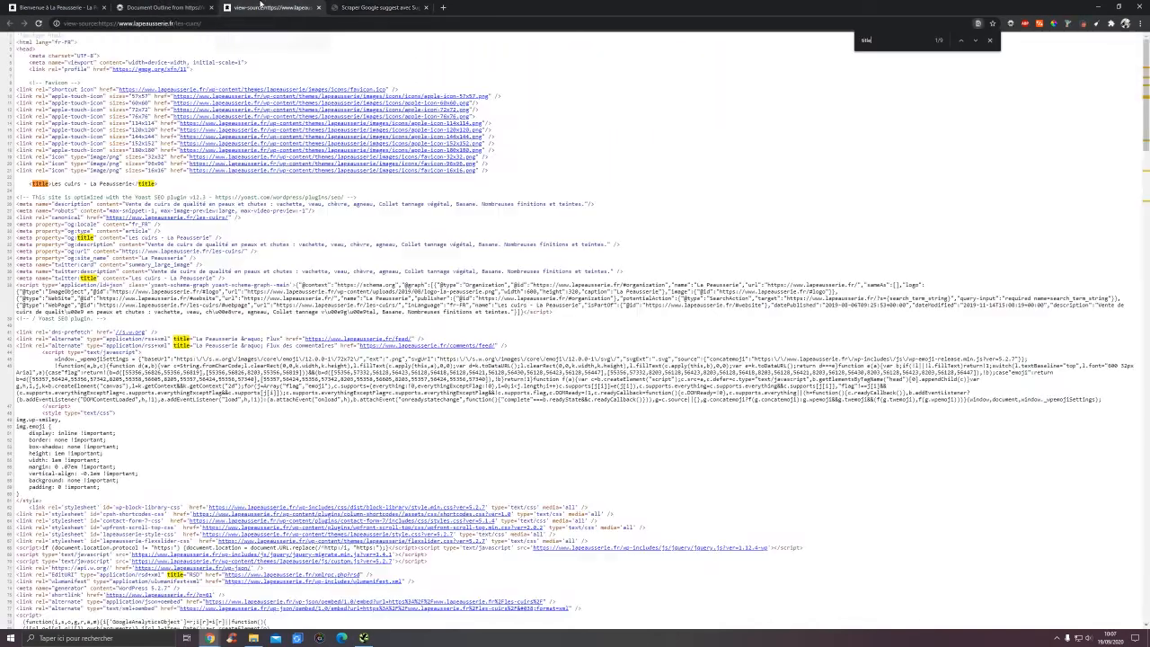
{"action": "left_click", "coordinate": [171, 6]}
{"action": "left_click", "coordinate": [210, 7]}
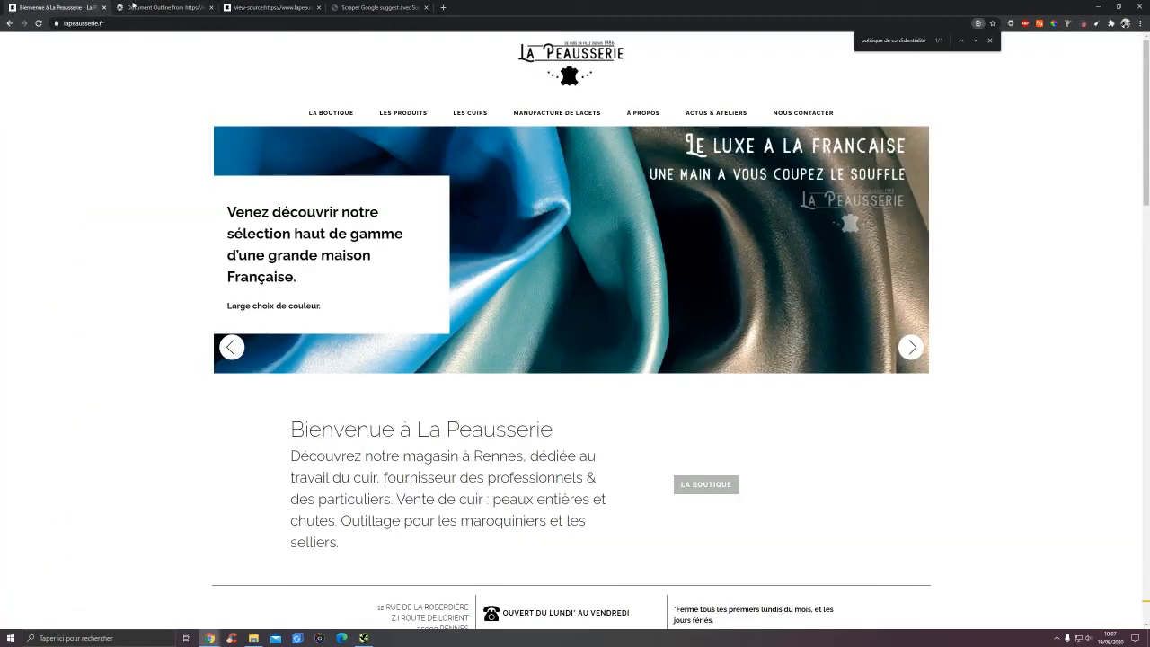
{"action": "left_click", "coordinate": [210, 8]}
{"action": "scroll", "coordinate": [551, 100], "scroll_direction": "down", "scroll_amount": 1}
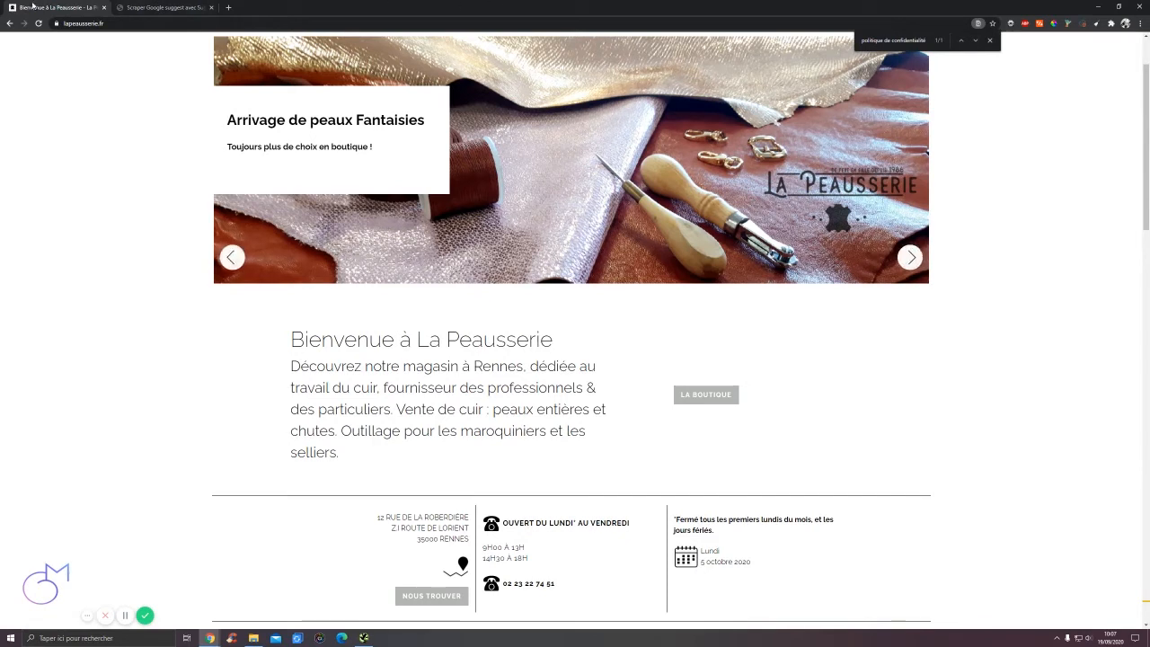
- Scrape Google suggestions for "cuir rennes" in Suggest Machine, enlarging the keyword list and ending the scrape
{"action": "left_click", "coordinate": [162, 7]}
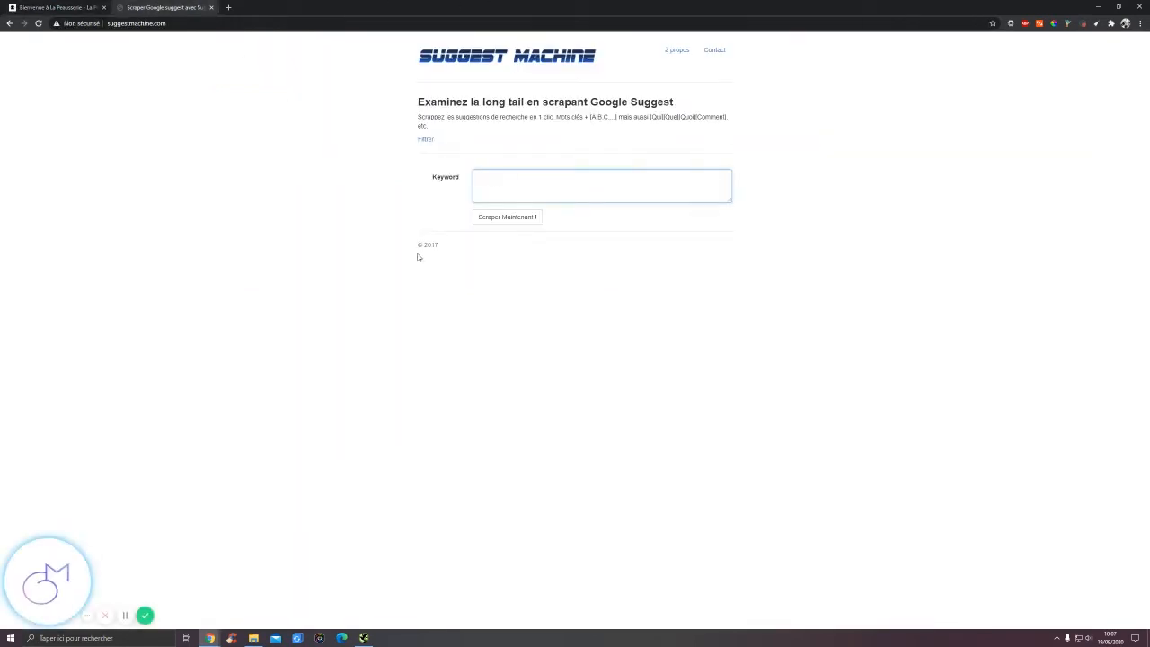
{"action": "type", "text": "su"}
{"action": "type", "text": "cuir rennes"}
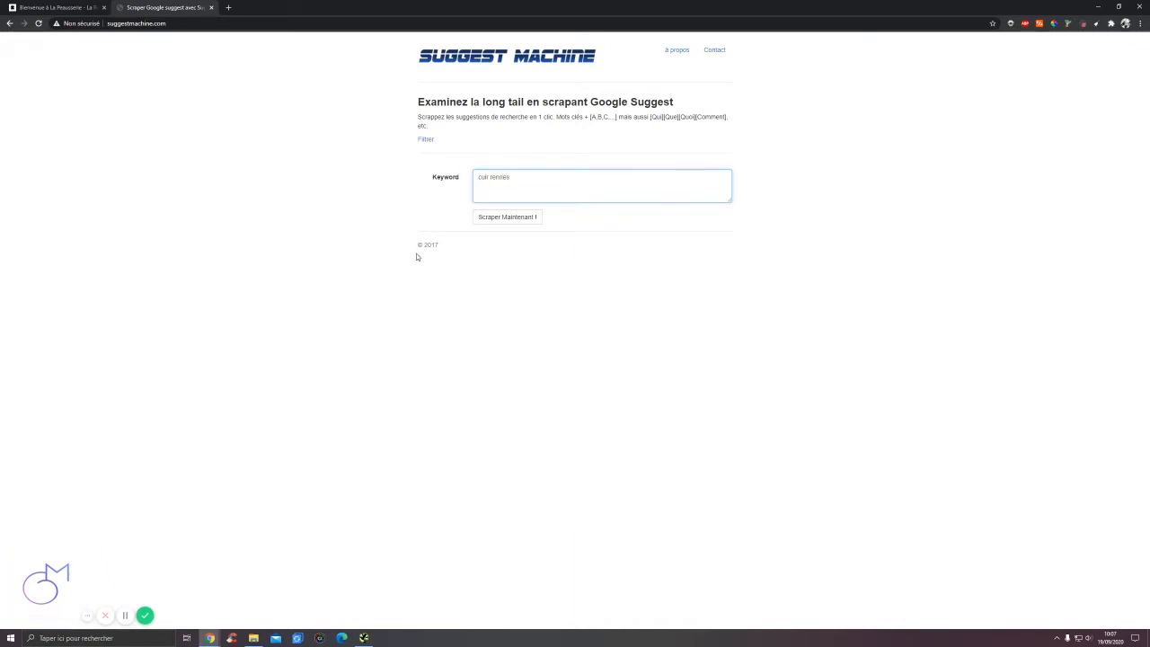
{"action": "left_click", "coordinate": [503, 220]}
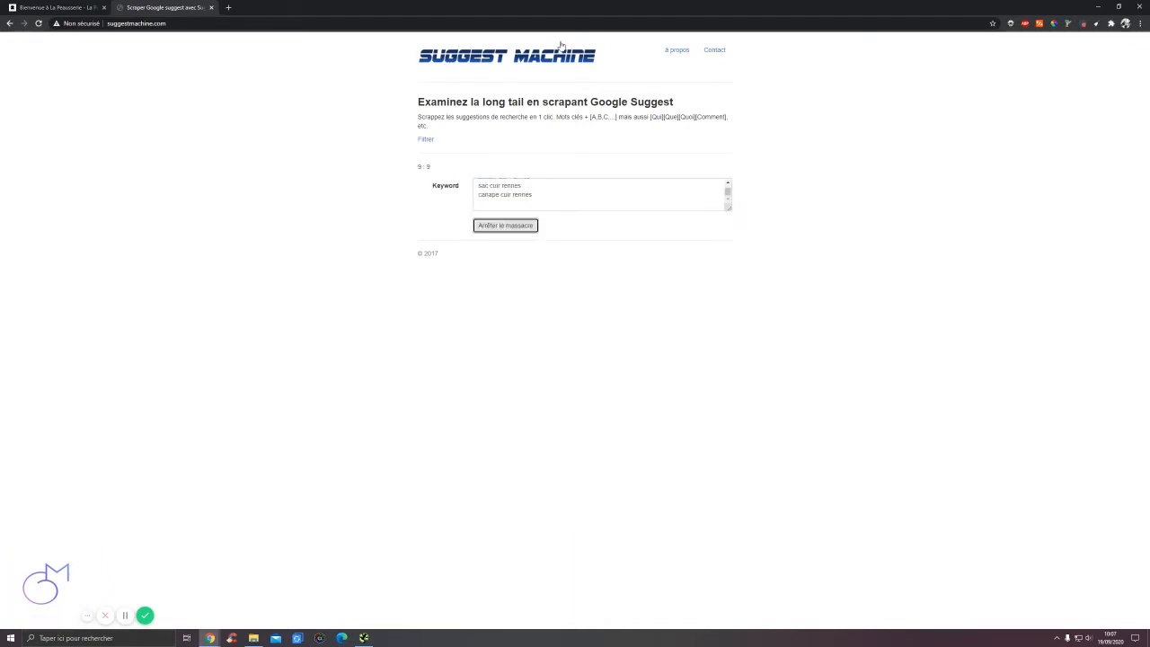
{"action": "left_click_drag", "start_coordinate": [727, 206], "coordinate": [739, 368]}
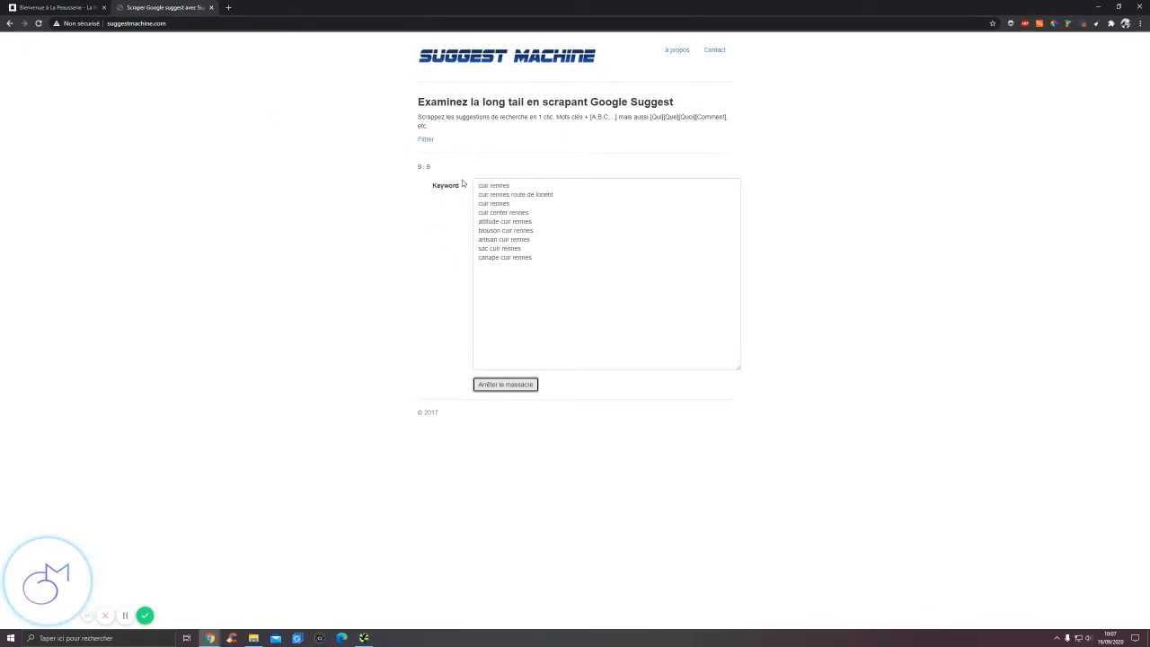
{"action": "left_click", "coordinate": [515, 387]}
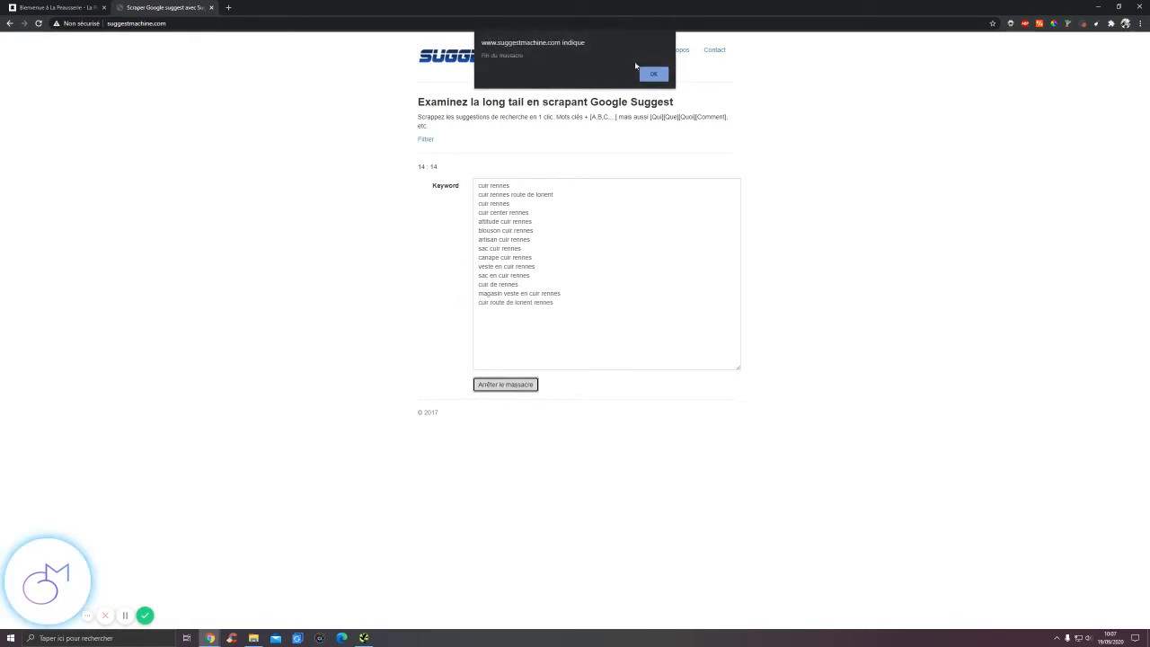
{"action": "left_click", "coordinate": [654, 75]}
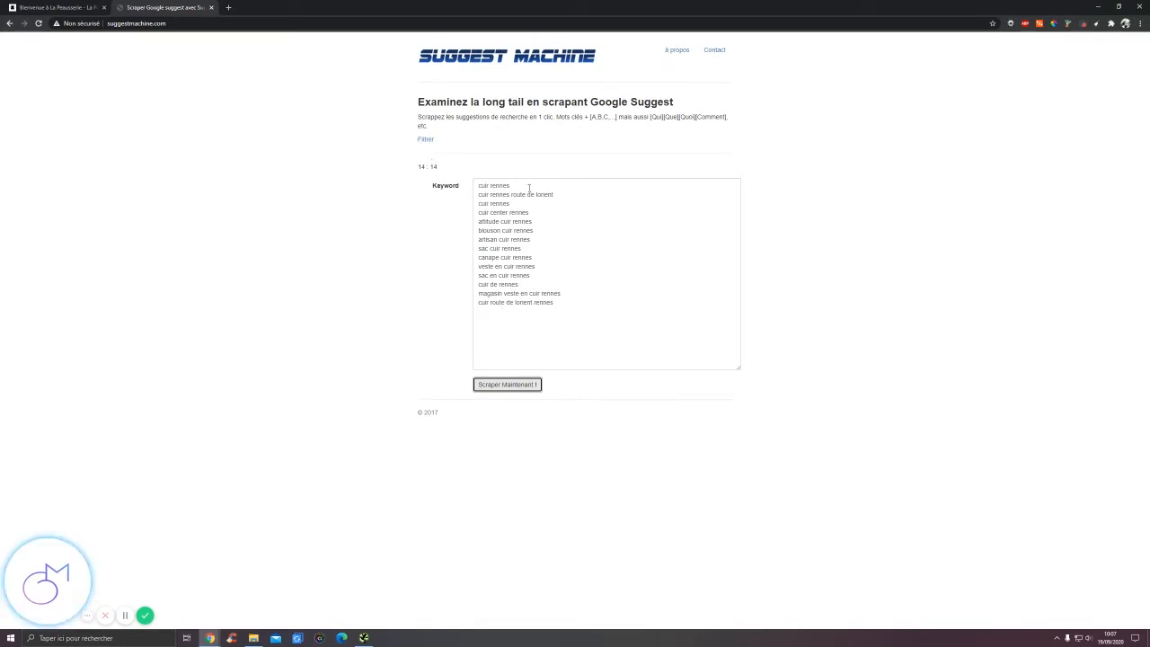
- Show the filter options and exclude keywords containing "lorient" from the scraped list
{"action": "left_click", "coordinate": [425, 139]}
{"action": "left_click", "coordinate": [504, 215]}
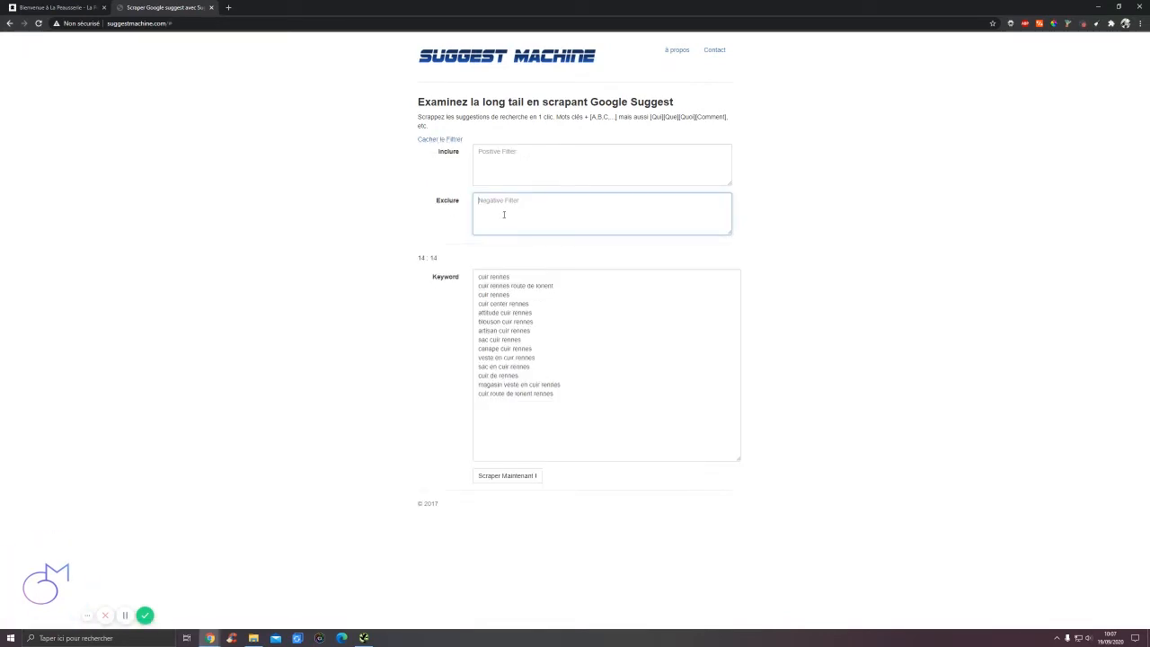
{"action": "type", "text": "lorient"}
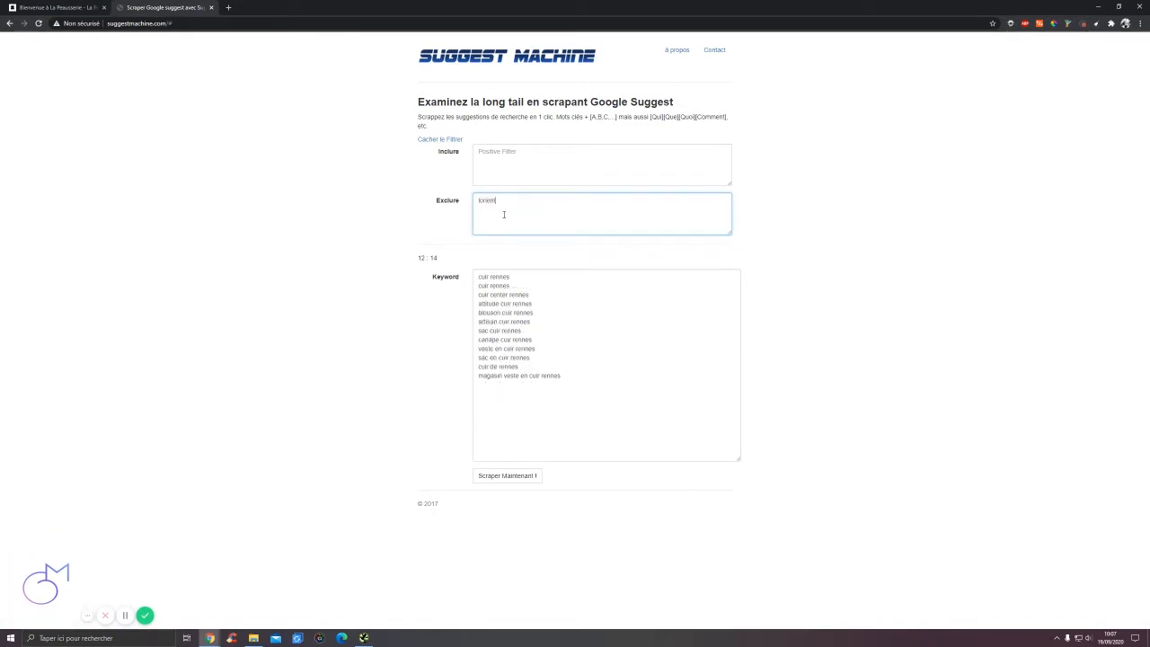
{"action": "left_click", "coordinate": [503, 152]}
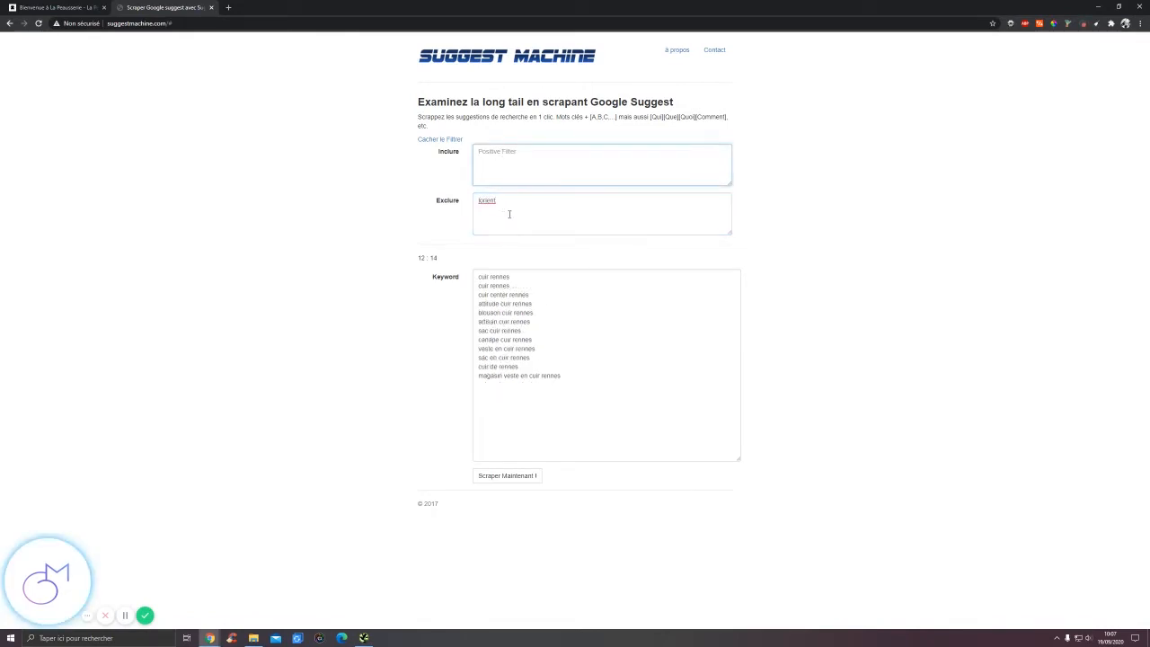
- Copy the keyword "blouson cuir rennes" and open Neil Patel's Ubersuggest page in a new tab through a Google search
{"action": "triple_click", "coordinate": [535, 311]}
{"action": "key", "text": "ctrl+c"}
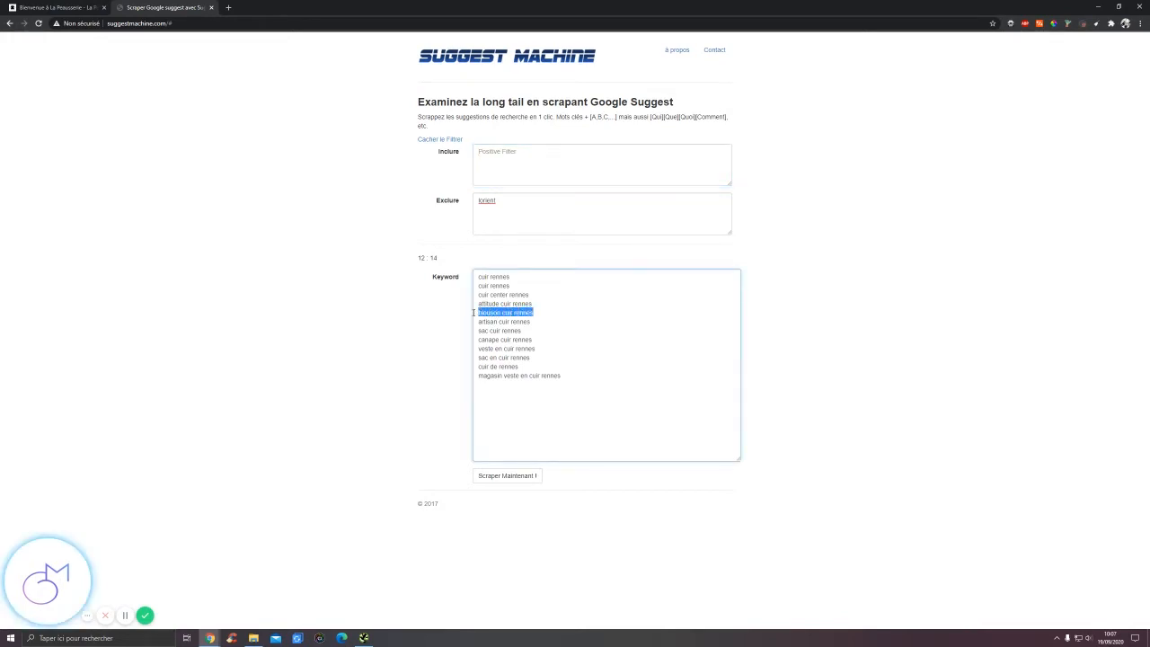
{"action": "left_click", "coordinate": [228, 7]}
{"action": "type", "text": "ub"}
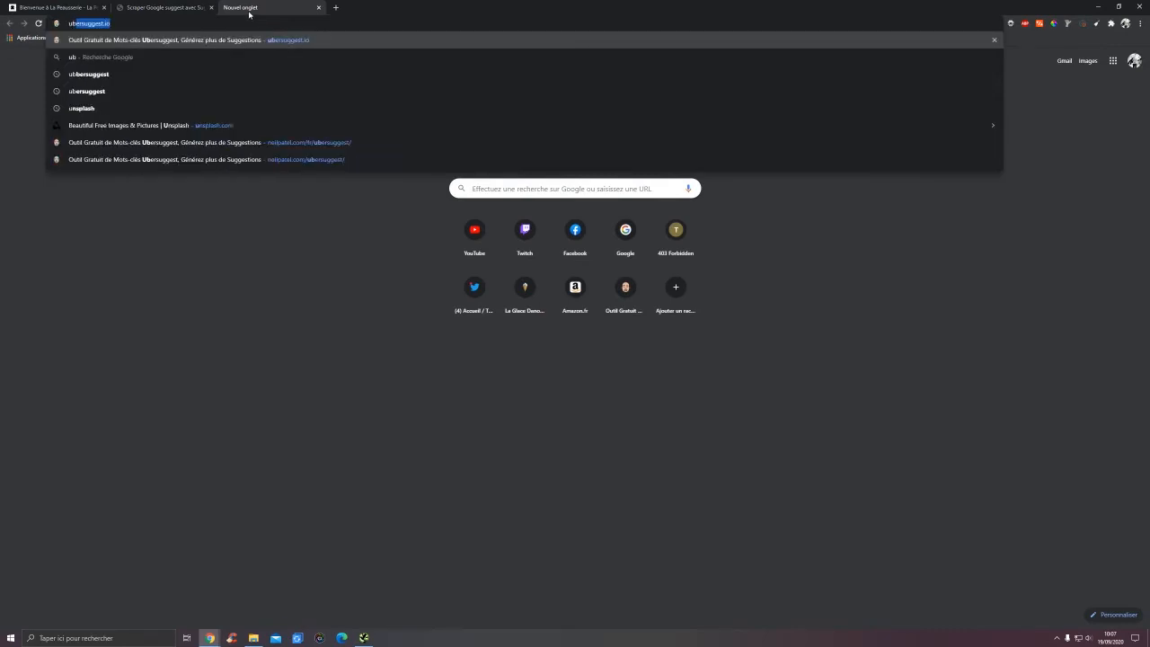
{"action": "type", "text": "bersuggest"}
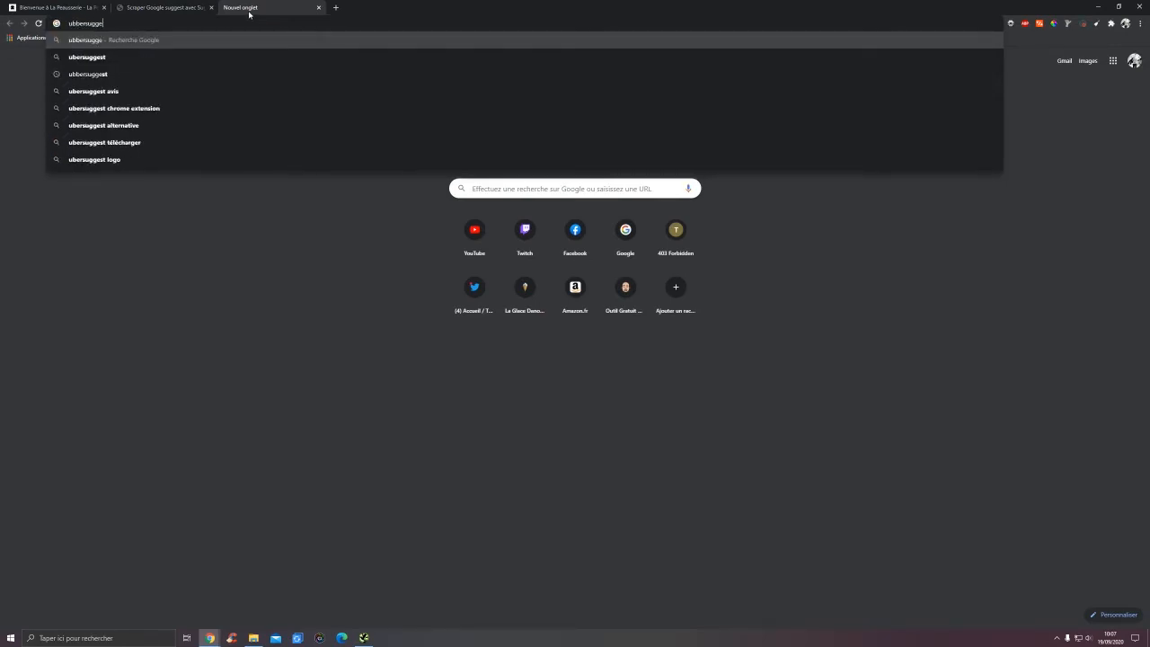
{"action": "key", "text": "Return"}
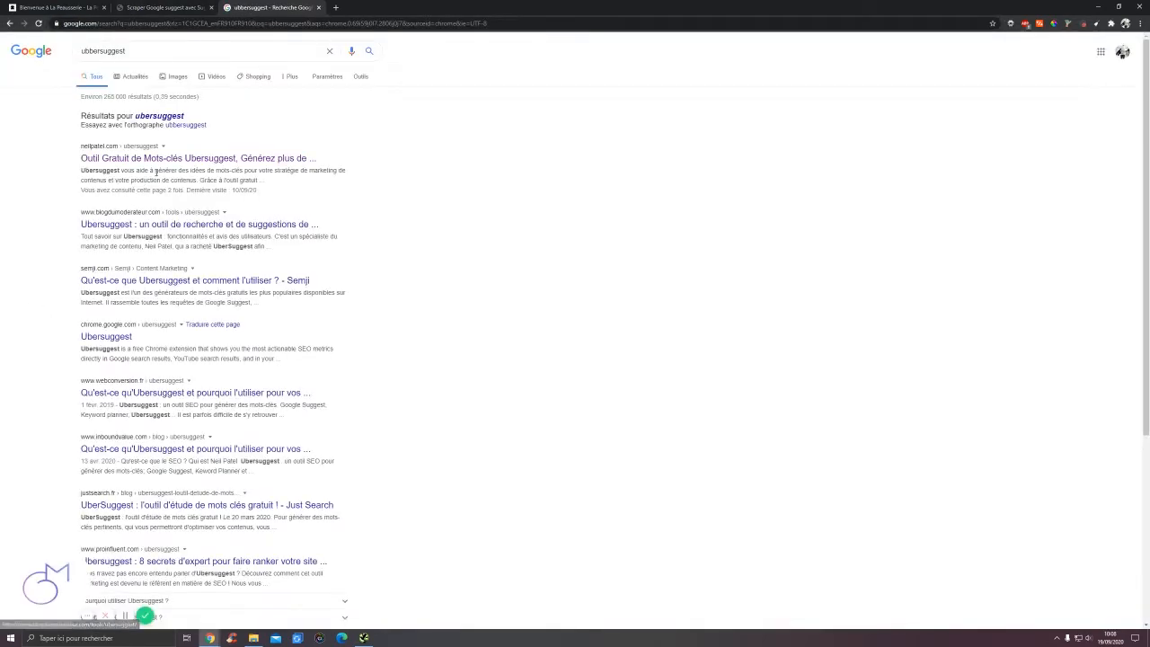
{"action": "left_click", "coordinate": [159, 159]}
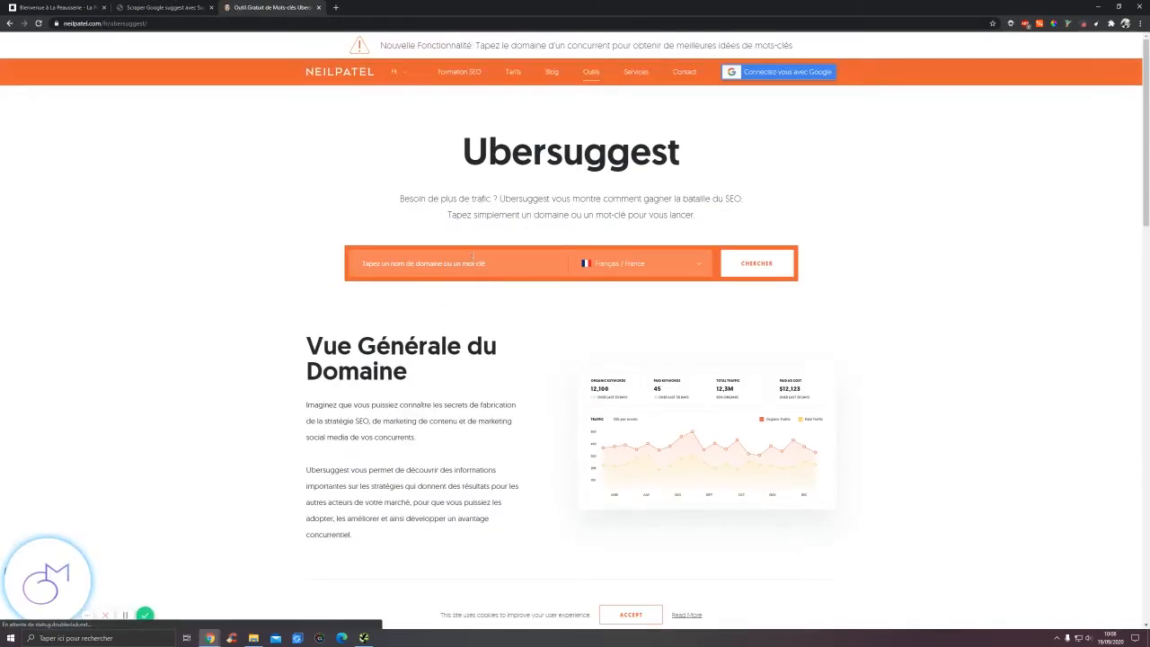
- Analyse the keyword "blouson cuir" for Français / France in Ubersuggest and open the full list of keyword ideas
{"action": "left_click", "coordinate": [449, 264]}
{"action": "key", "text": "ctrl+v"}
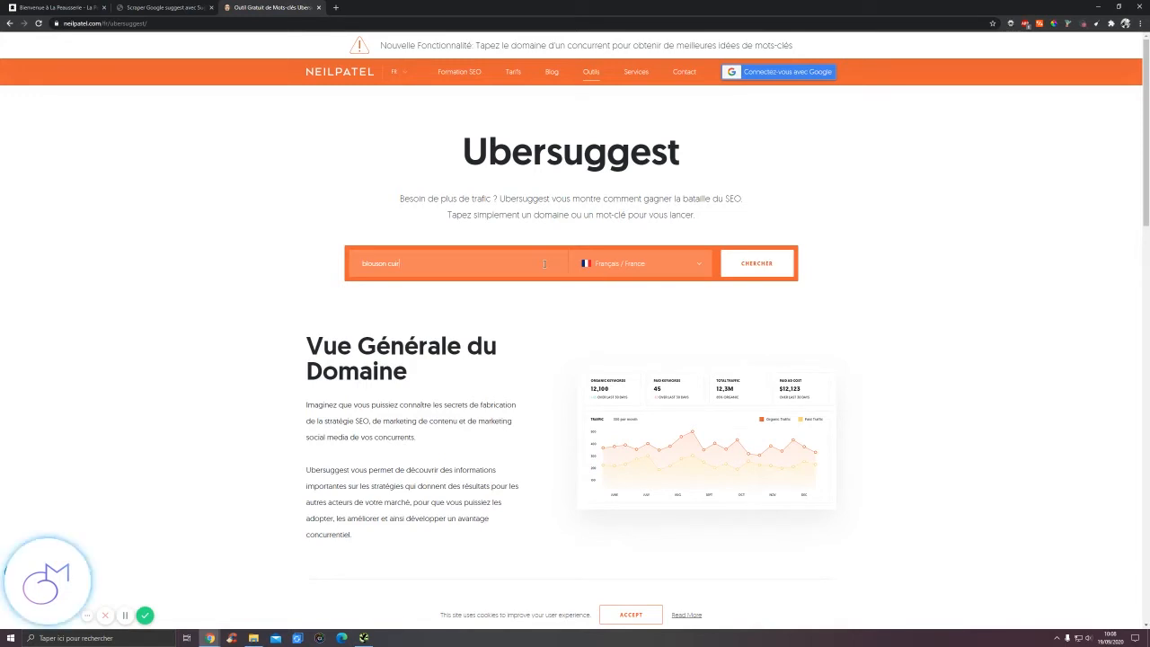
{"action": "left_click", "coordinate": [774, 266]}
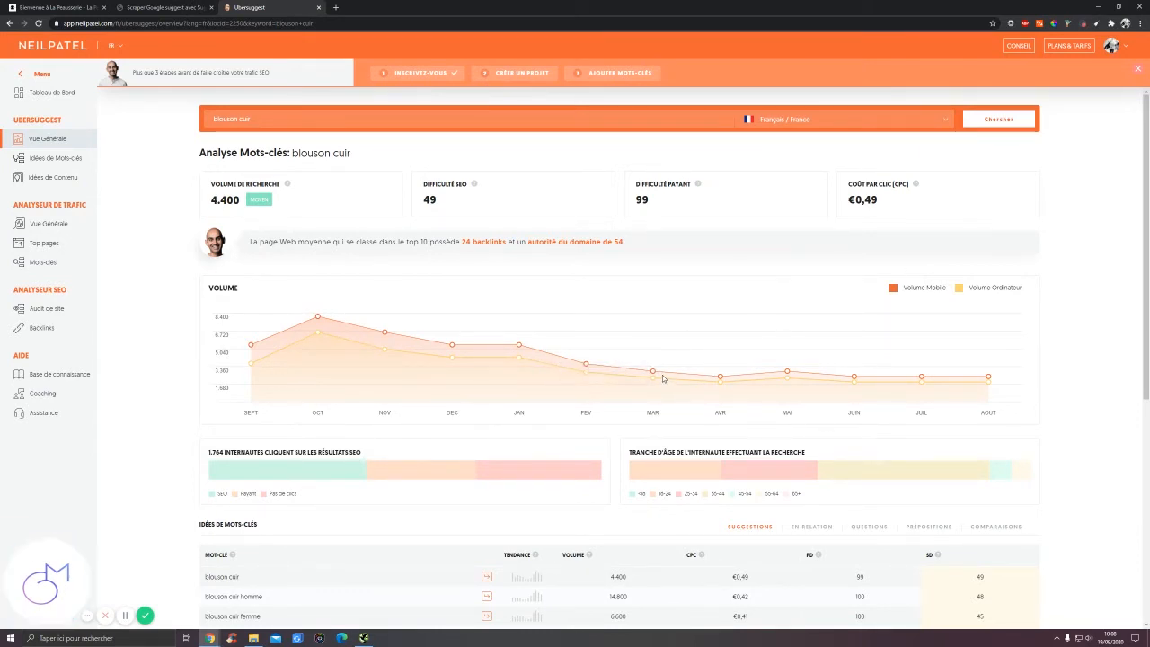
{"action": "scroll", "coordinate": [628, 360], "scroll_direction": "down", "scroll_amount": 2}
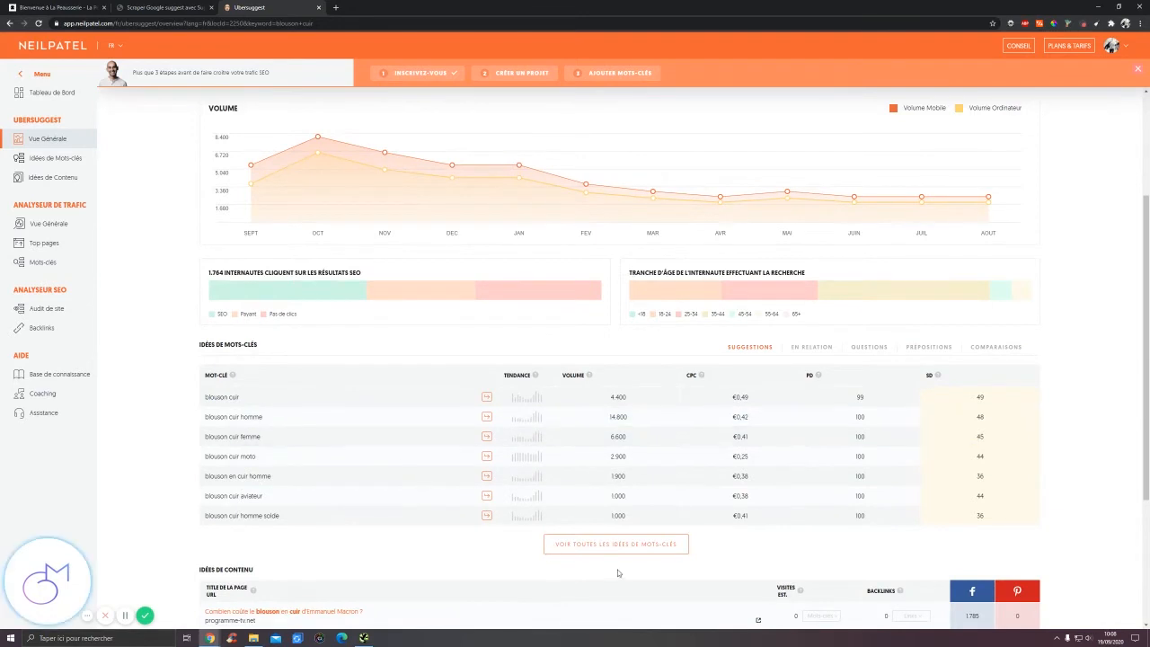
{"action": "left_click", "coordinate": [615, 546]}
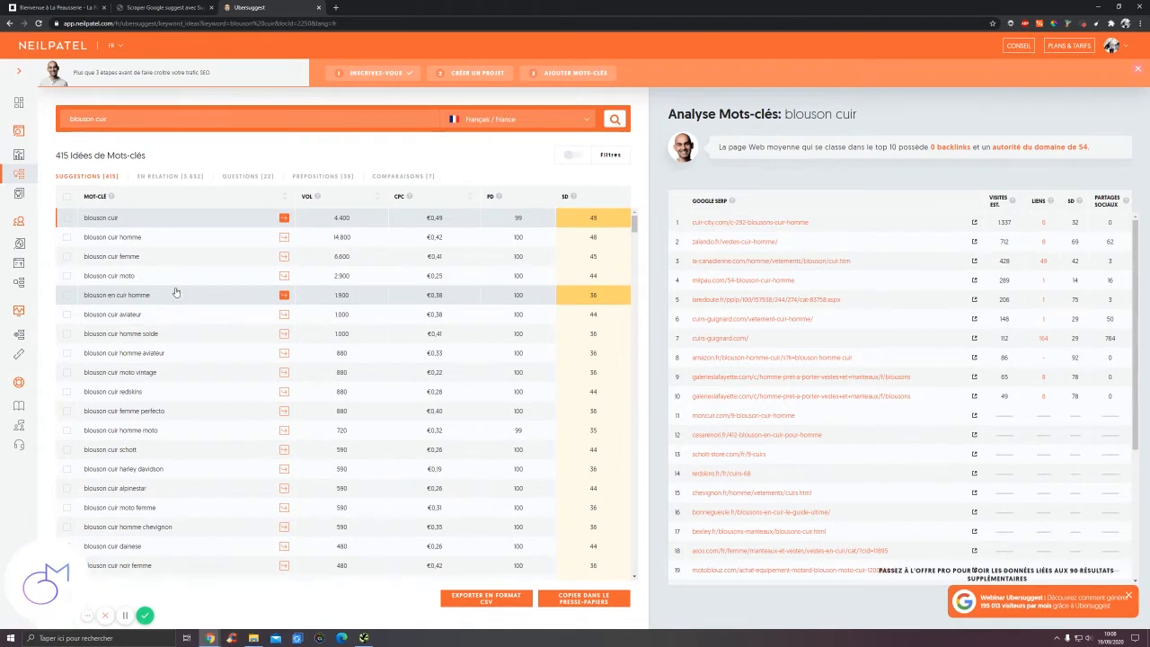
- Search the internal HTML pages of the La Peausserie crawl in Screaming Frog for "blouson", and minimise the crawler
{"action": "left_click", "coordinate": [90, 7]}
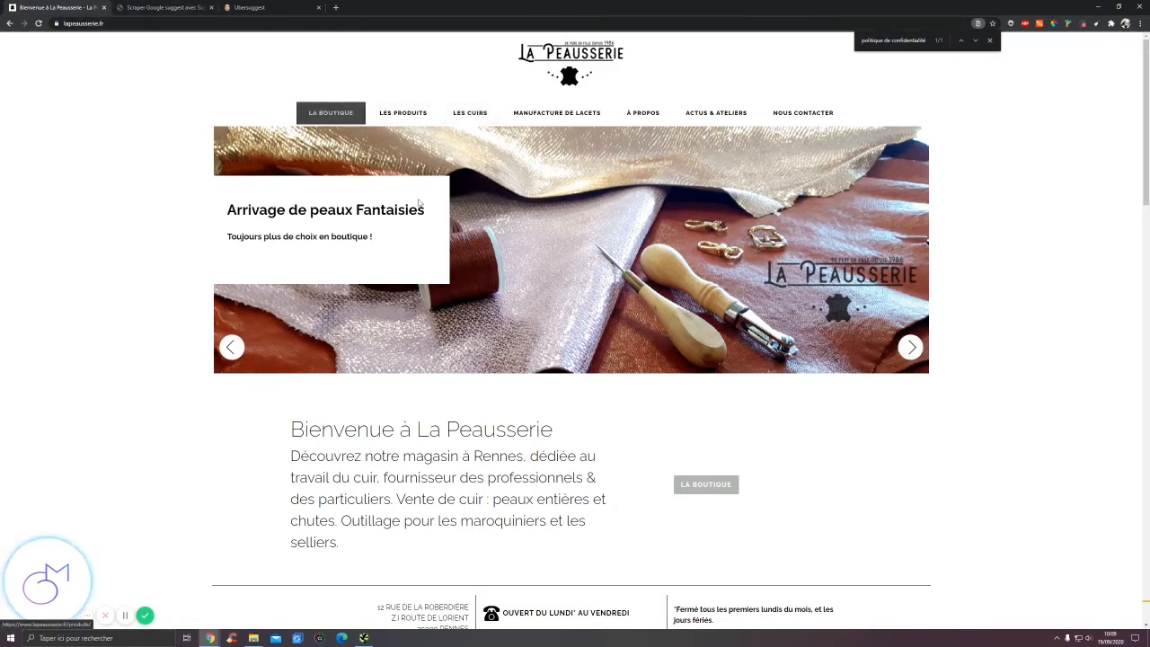
{"action": "left_click", "coordinate": [365, 639]}
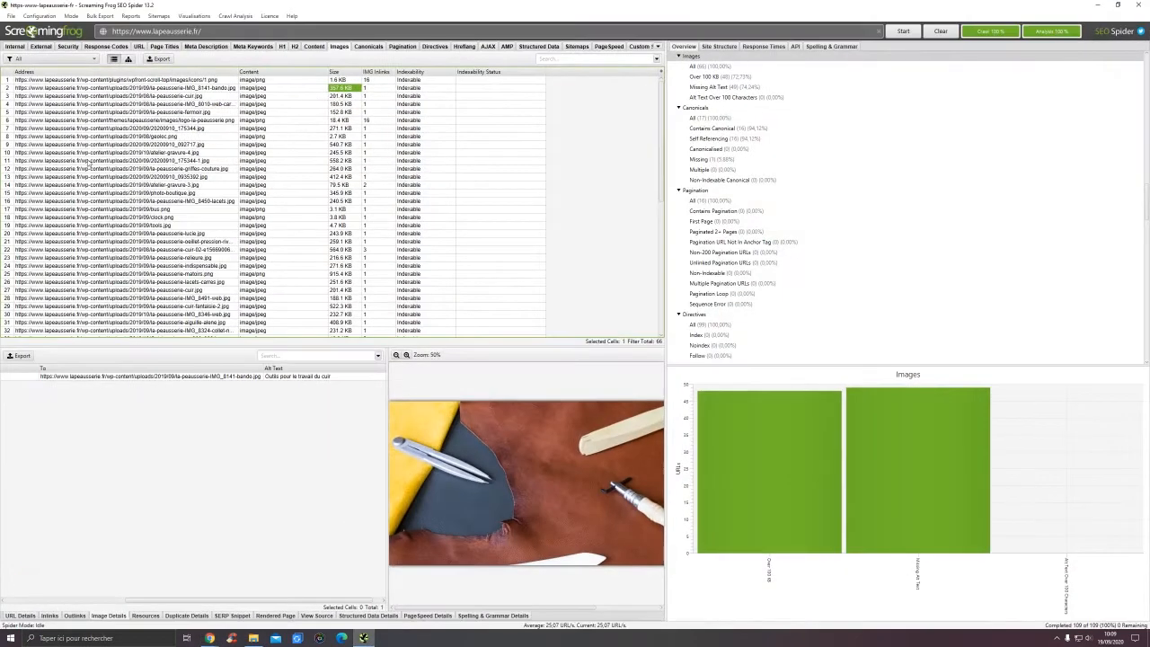
{"action": "left_click", "coordinate": [13, 47]}
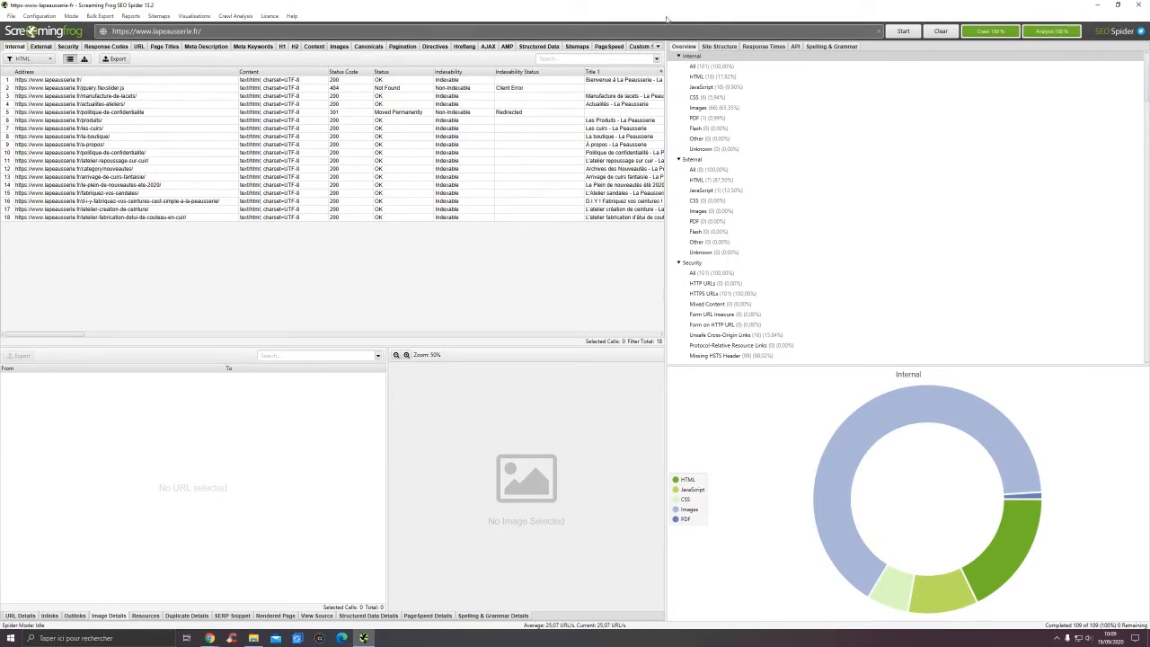
{"action": "left_click", "coordinate": [601, 60]}
{"action": "type", "text": "blouson"}
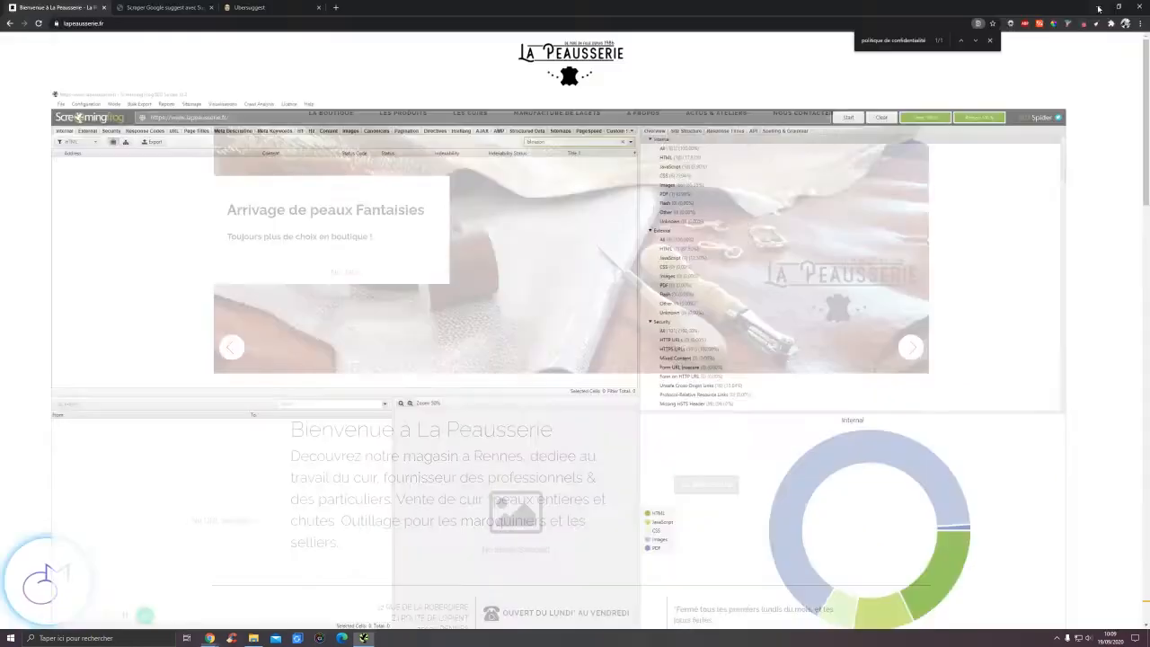
{"action": "left_click", "coordinate": [1097, 4]}
{"action": "left_click", "coordinate": [139, 21]}
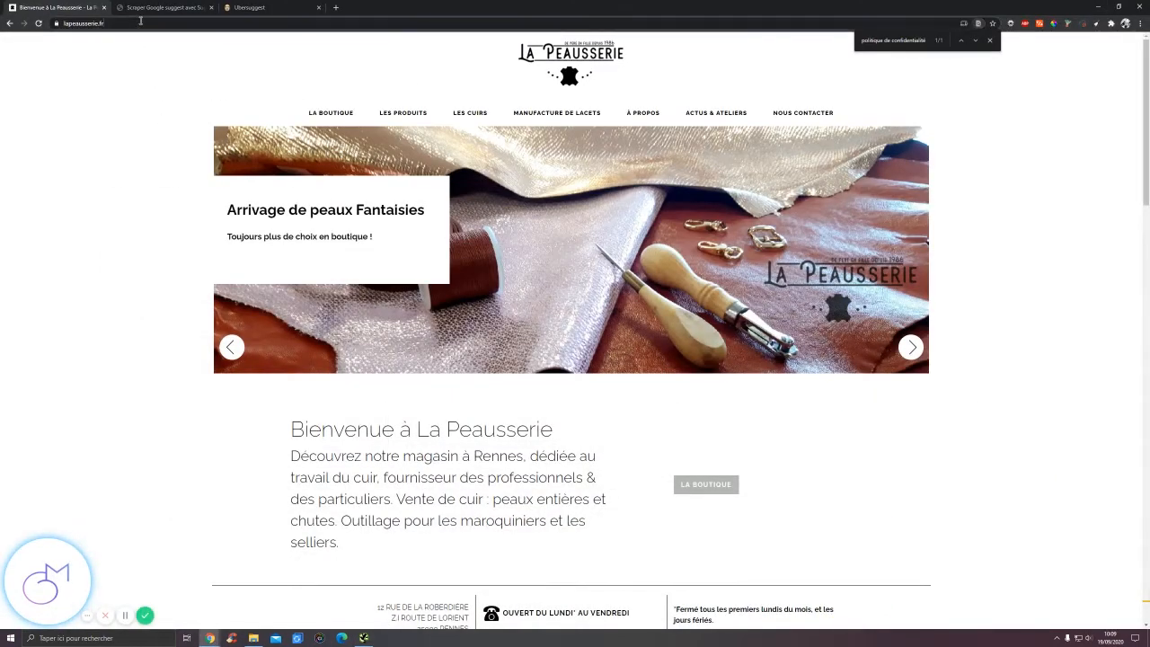
{"action": "type", "text": "site:"}
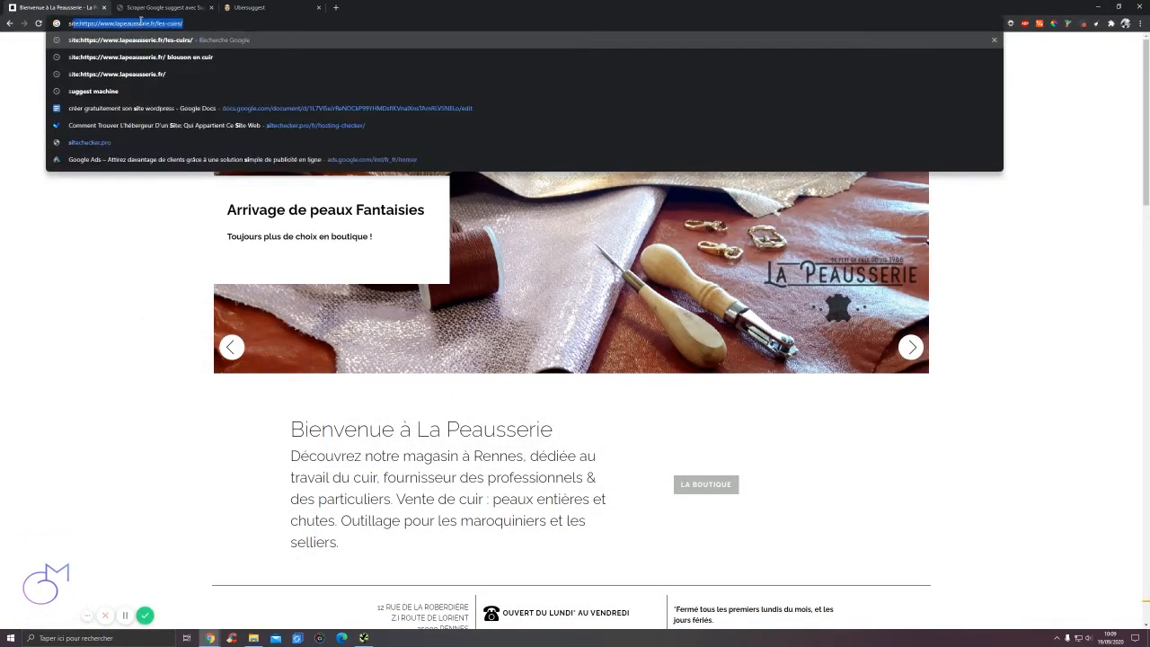
{"action": "type", "text": "https://www.lapeausserie.fr/ blouson"}
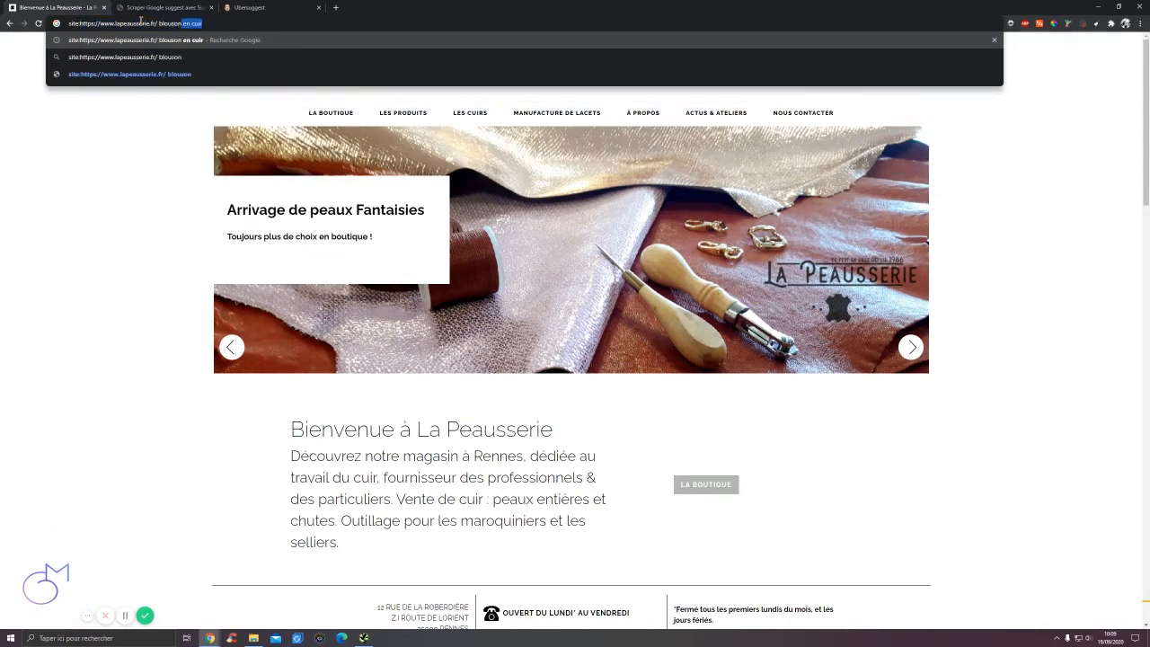
{"action": "key", "text": "Delete"}
{"action": "key", "text": "Return"}
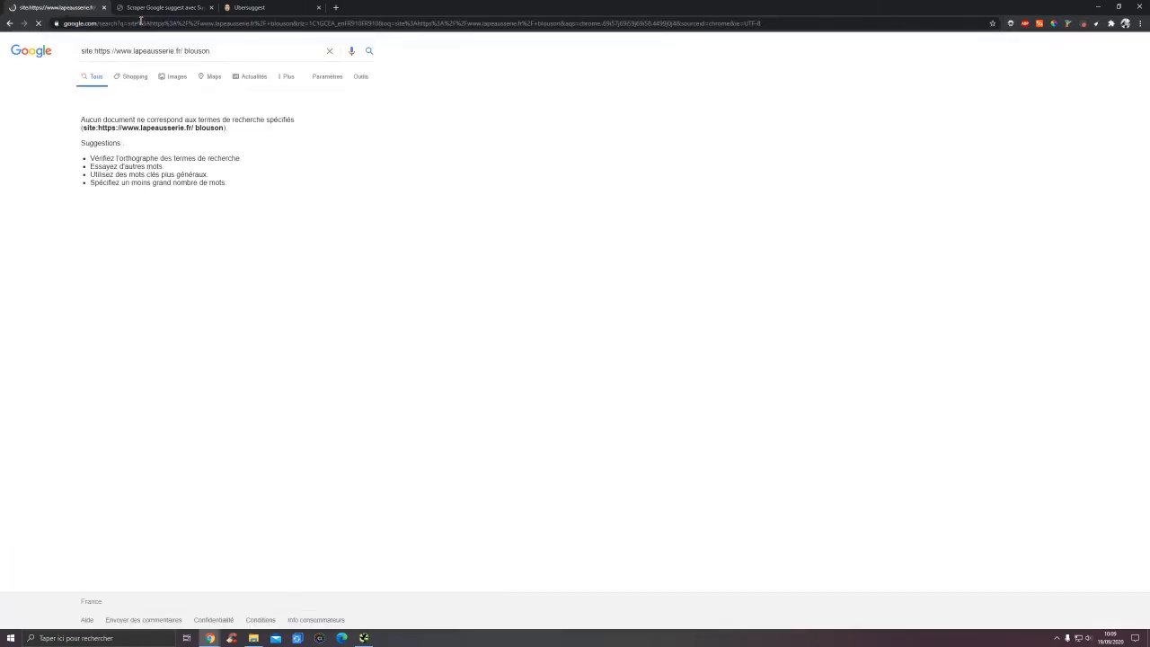
{"action": "left_click", "coordinate": [8, 24]}
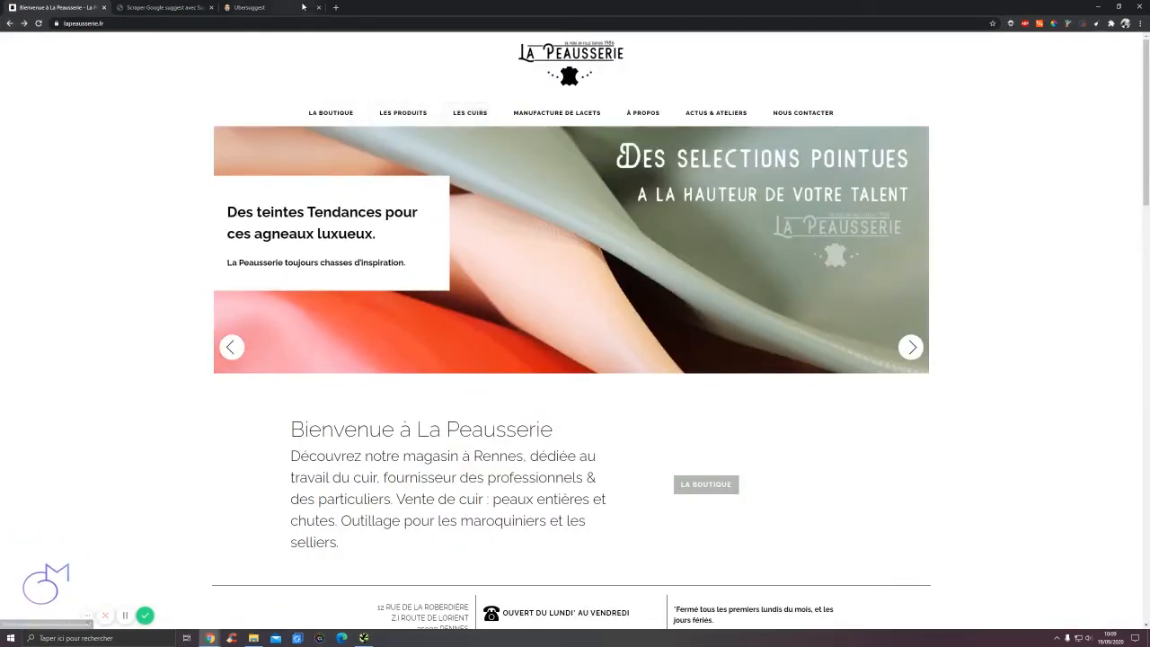
- Search Google for "coogle" in a new tab and open the Coggle mind map site from the results
{"action": "left_click", "coordinate": [336, 8]}
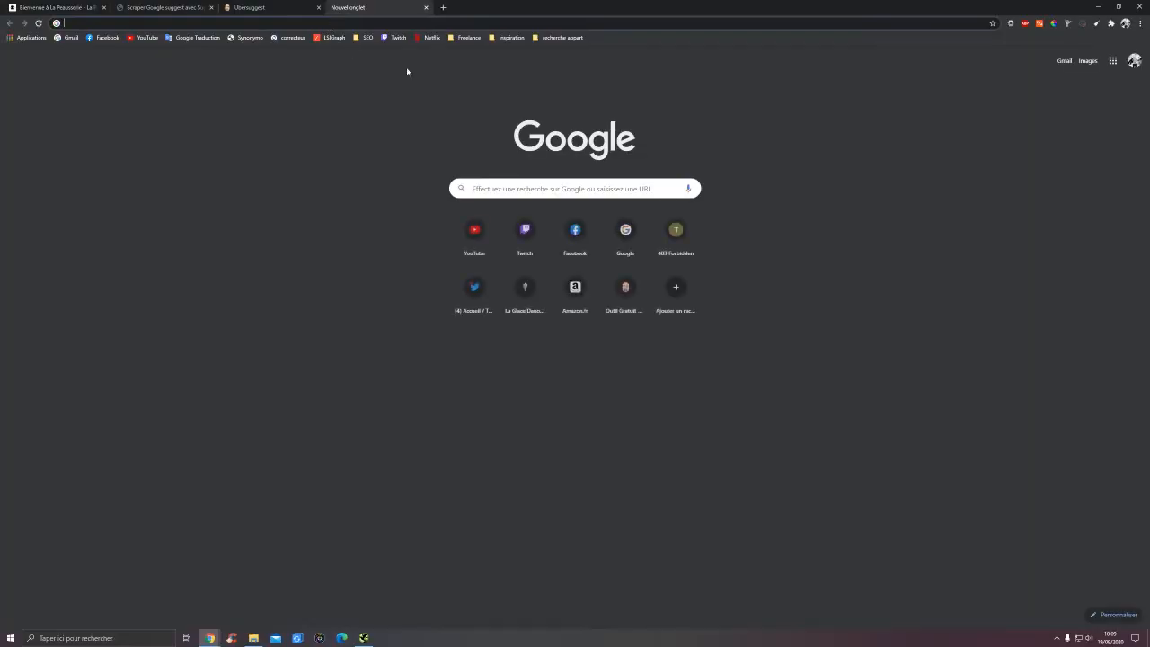
{"action": "left_click", "coordinate": [585, 22]}
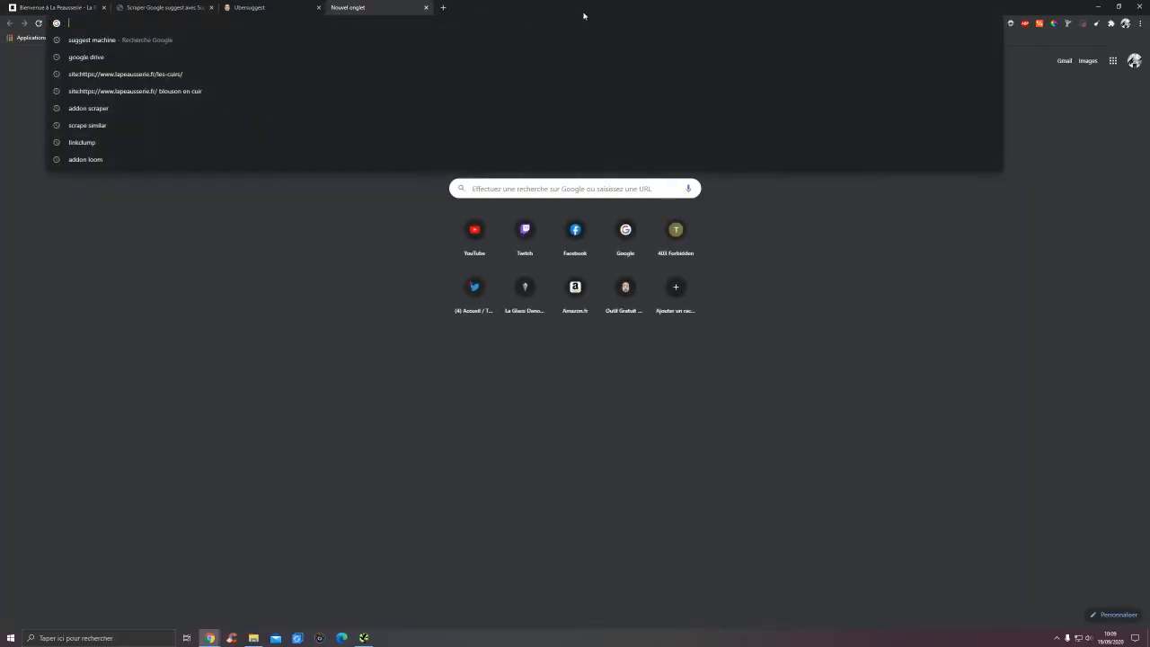
{"action": "type", "text": "coggle"}
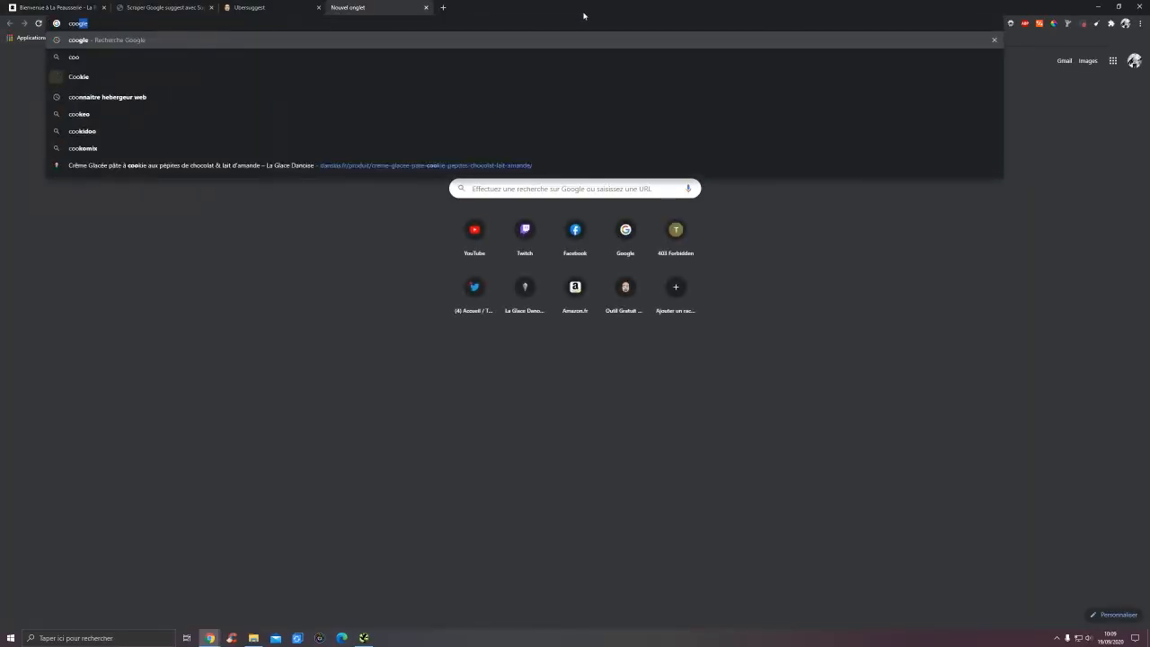
{"action": "key", "text": "Return"}
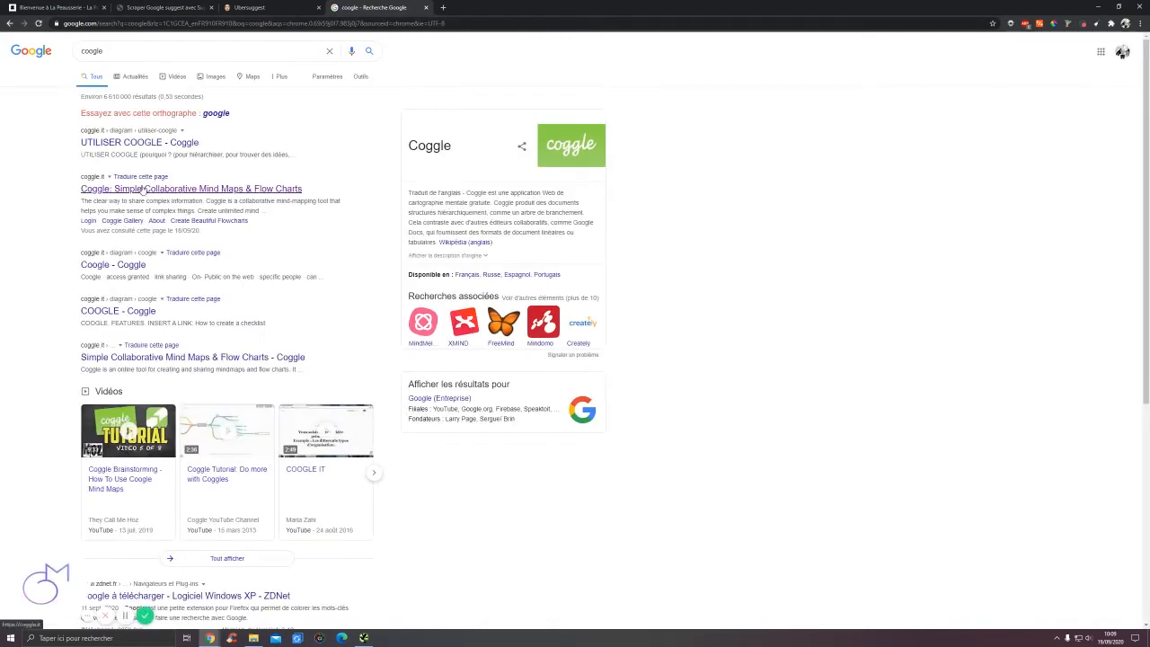
{"action": "left_click", "coordinate": [159, 188]}
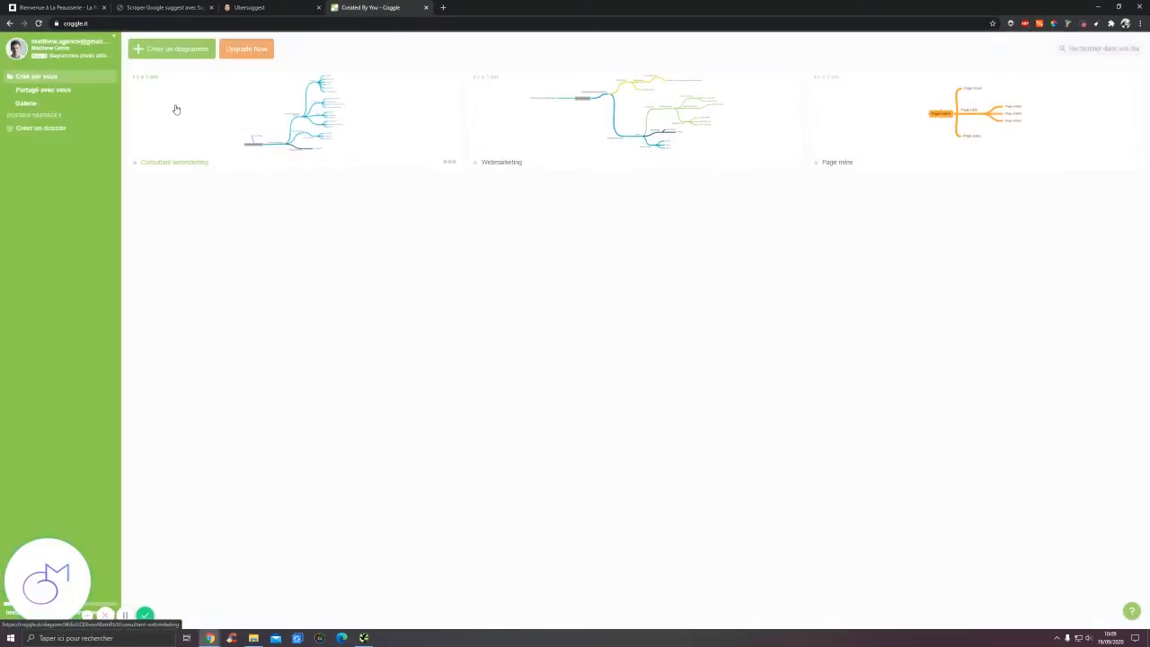
- Create a new Coggle diagram and name its central node "vente de cuir"
{"action": "left_click", "coordinate": [158, 54]}
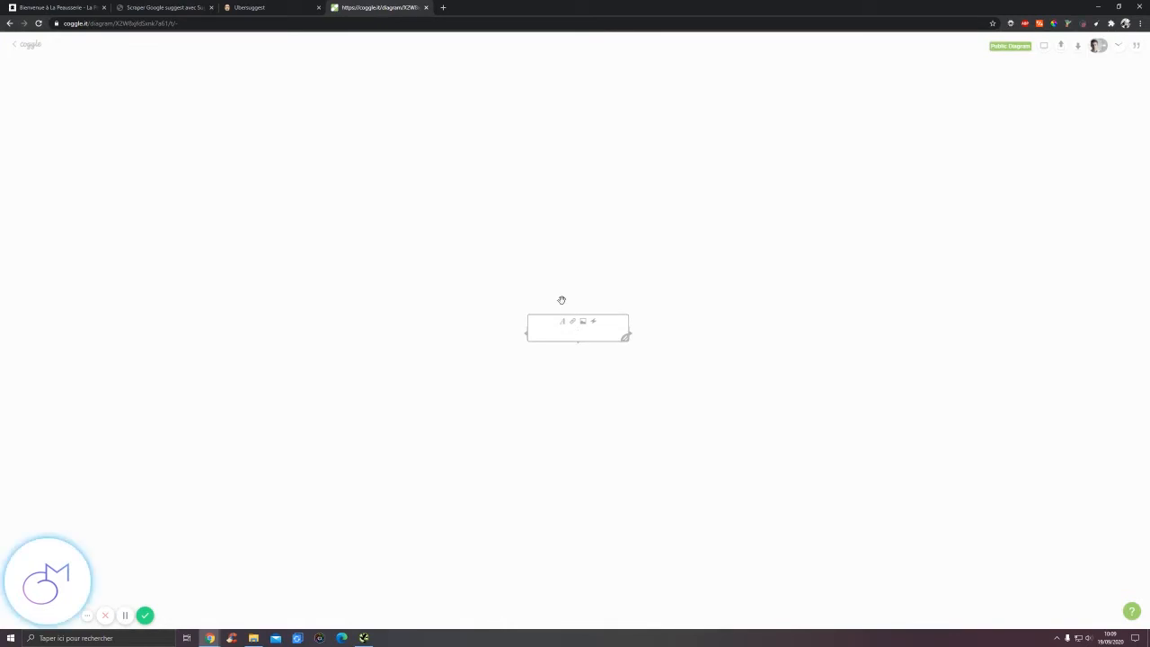
{"action": "type", "text": "vetse e"}
{"action": "key", "text": "BackSpace"}
{"action": "key", "text": "BackSpace"}
{"action": "key", "text": "BackSpace"}
{"action": "key", "text": "BackSpace"}
{"action": "key", "text": "BackSpace"}
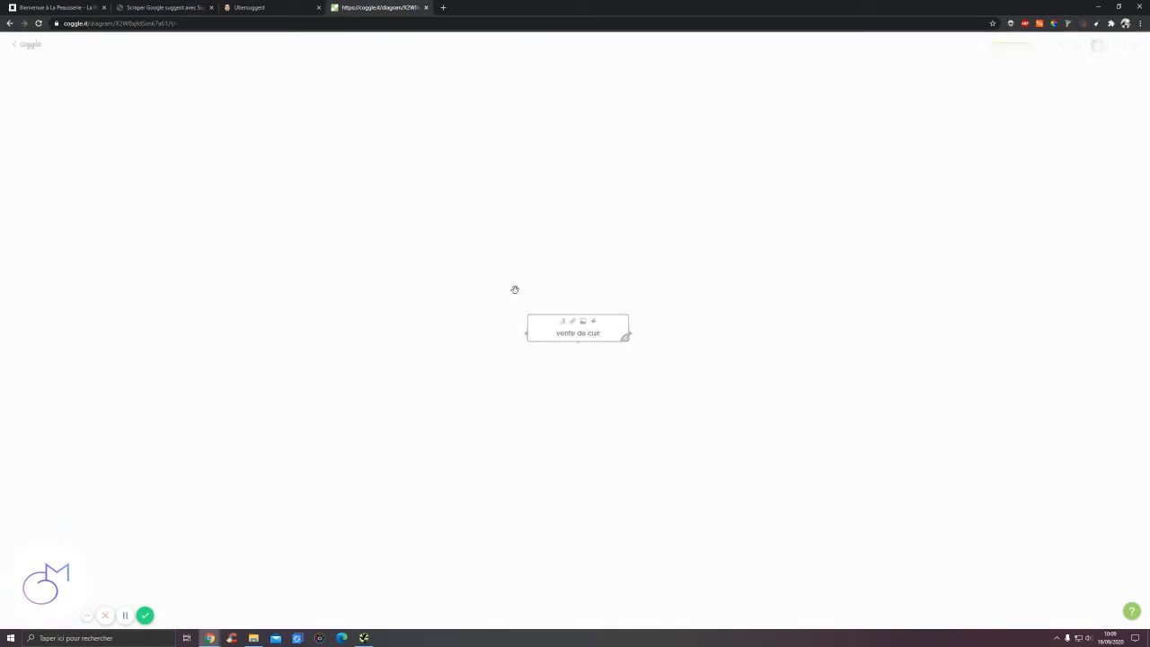
{"action": "left_click", "coordinate": [329, 339]}
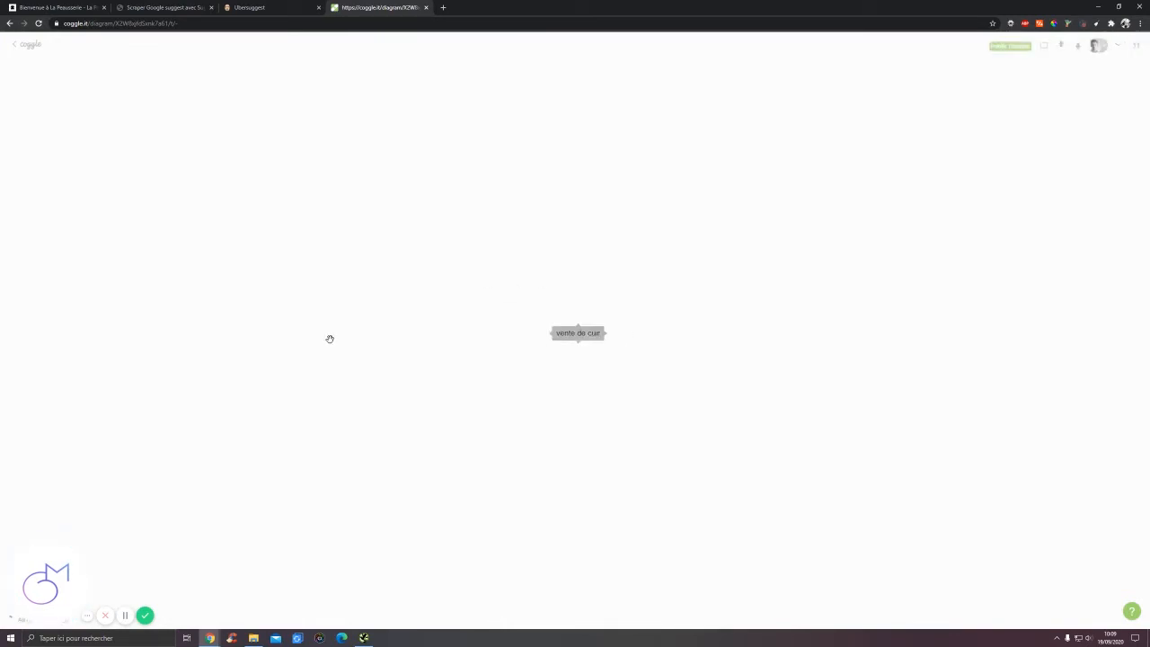
- Add a "blouson en cuir" branch to the "vente de cuir" node and give it a "blouson cuir homme" sub-branch
{"action": "left_click", "coordinate": [607, 333]}
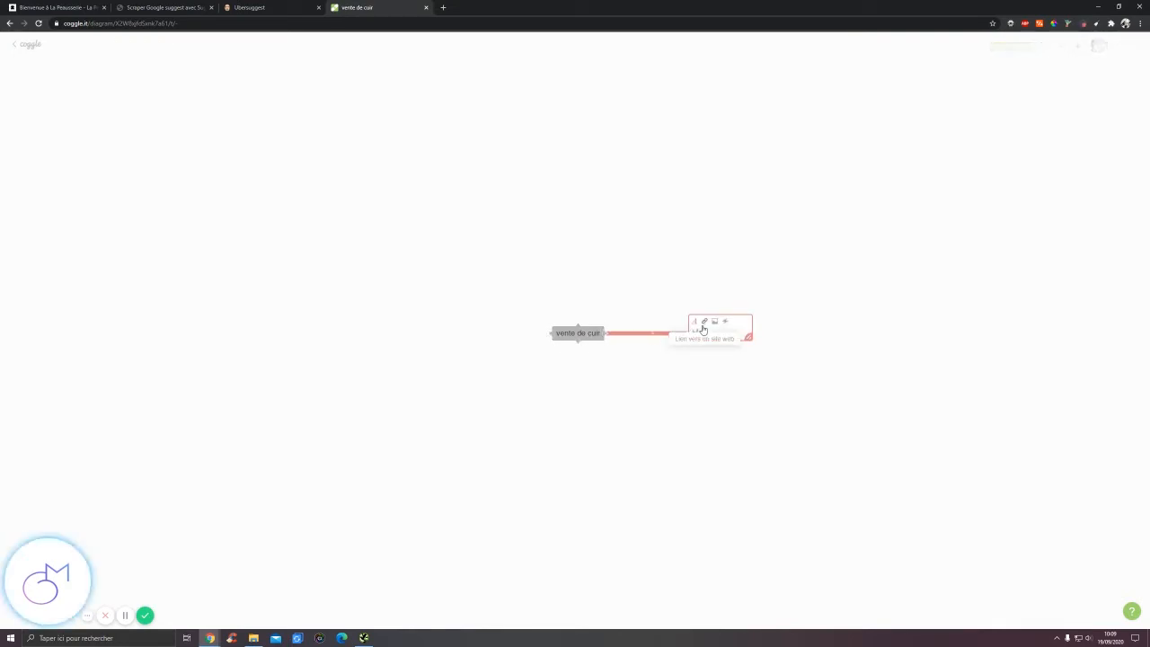
{"action": "key", "text": "Return"}
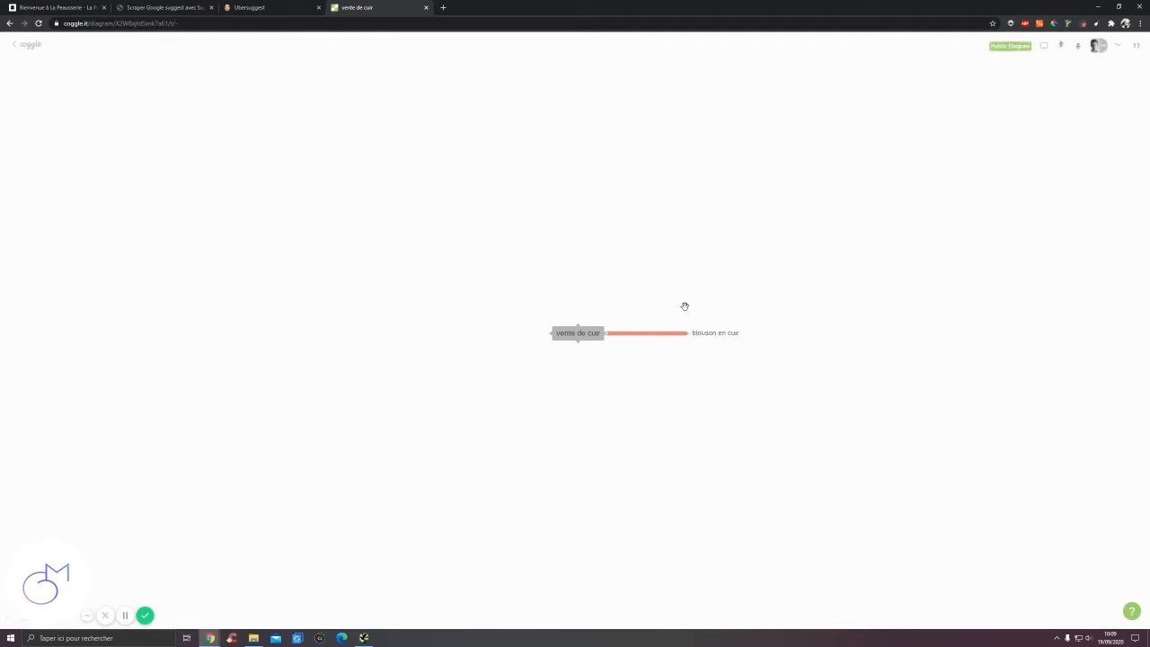
{"action": "left_click", "coordinate": [691, 333]}
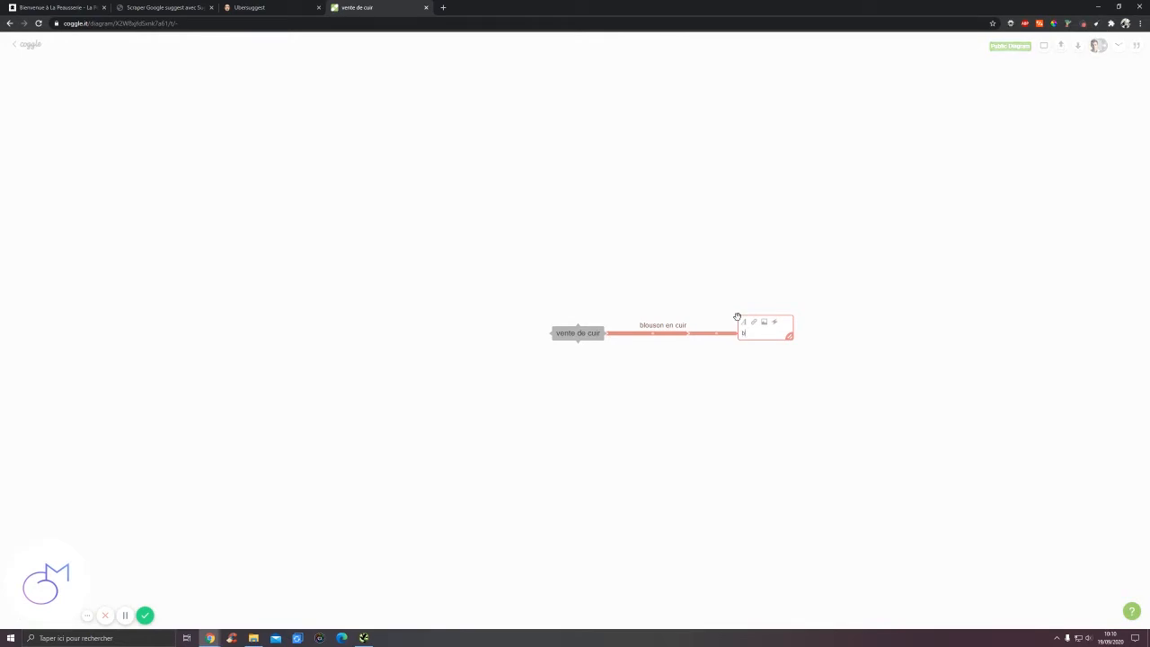
{"action": "type", "text": "blouson cui"}
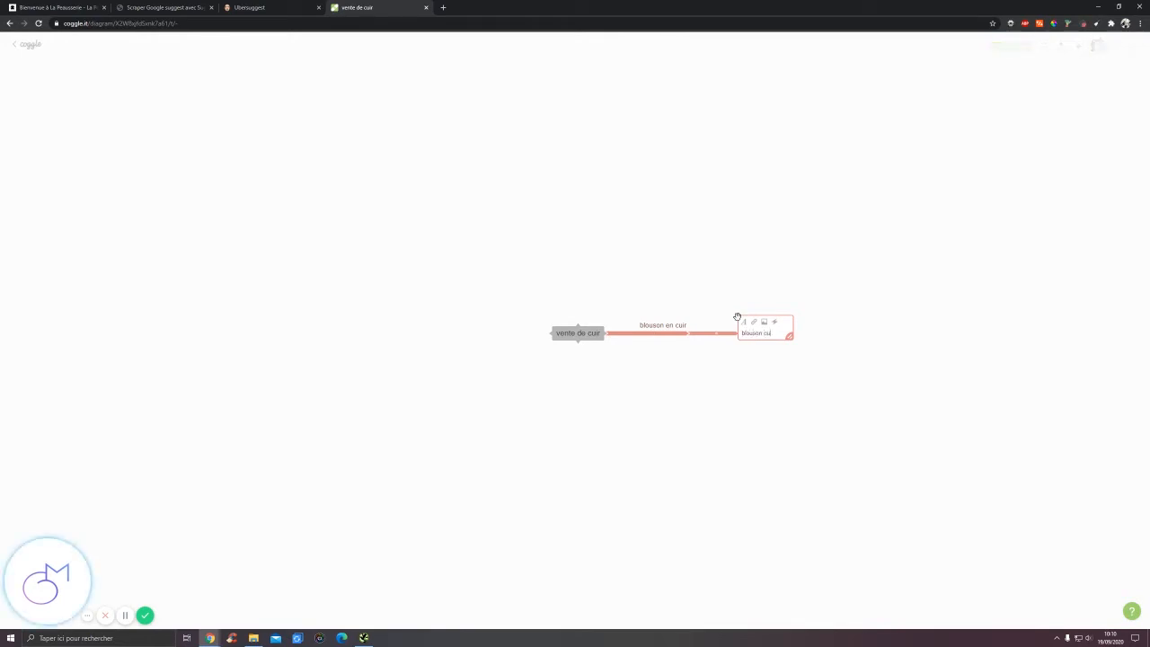
{"action": "type", "text": "r homme"}
{"action": "key", "text": "Return"}
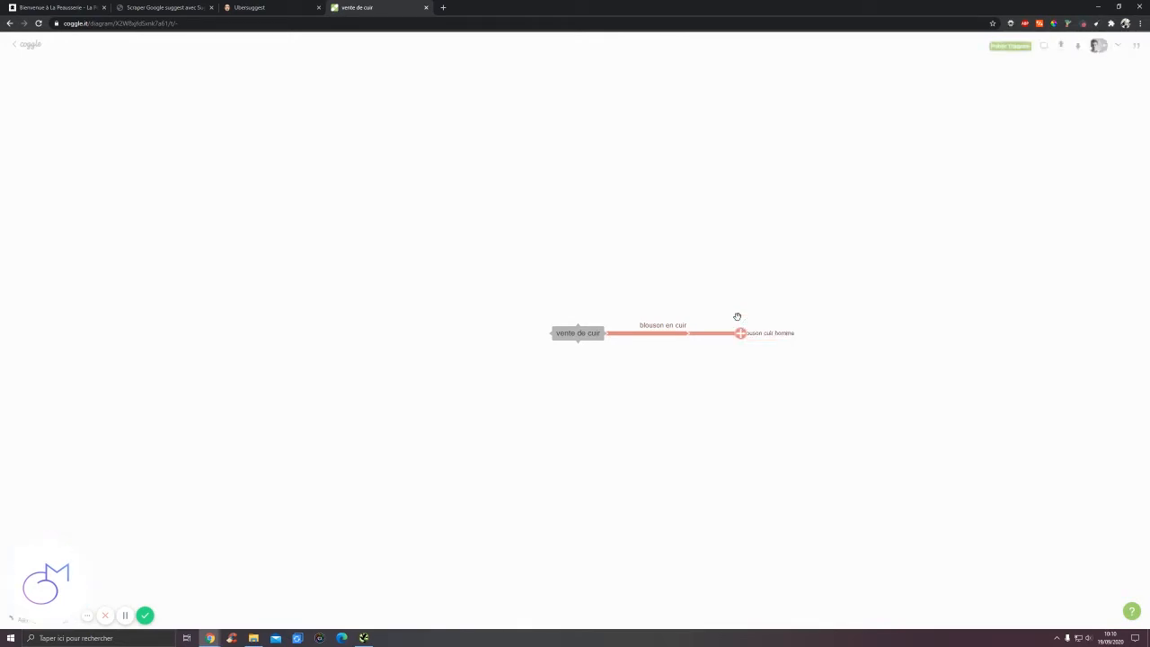
- Add two more sub-branches to "blouson en cuir", named "blouson cuir femme" and "blouson cuir aviateur"
{"action": "left_click", "coordinate": [688, 333]}
{"action": "type", "text": "blouson cuir femme"}
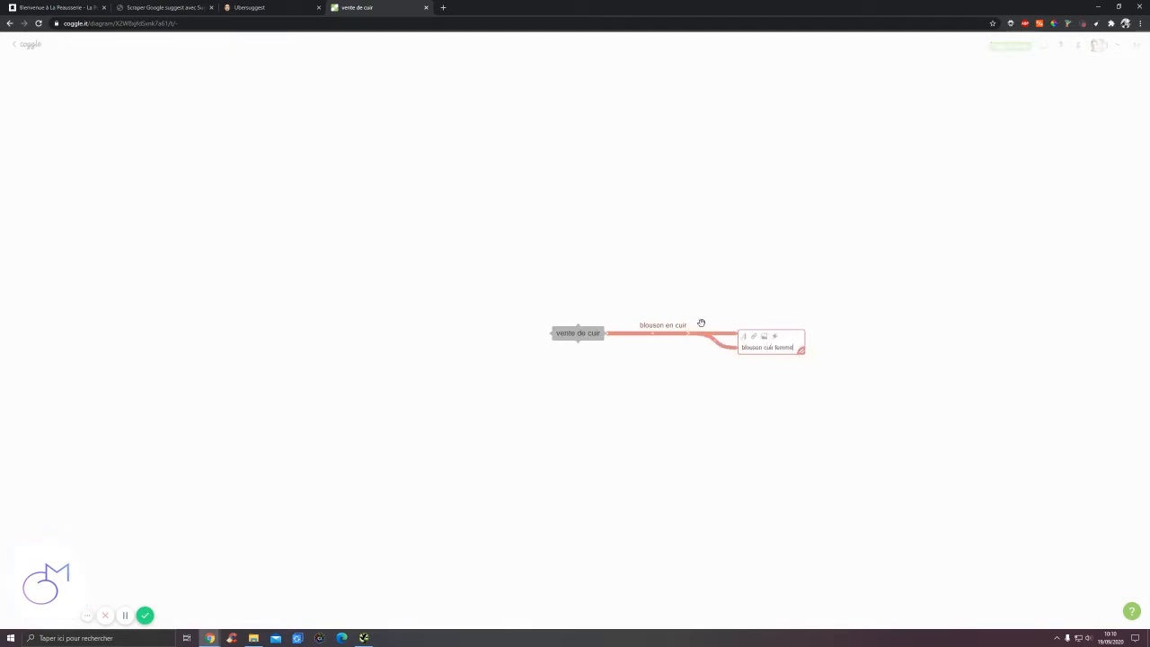
{"action": "key", "text": "Return"}
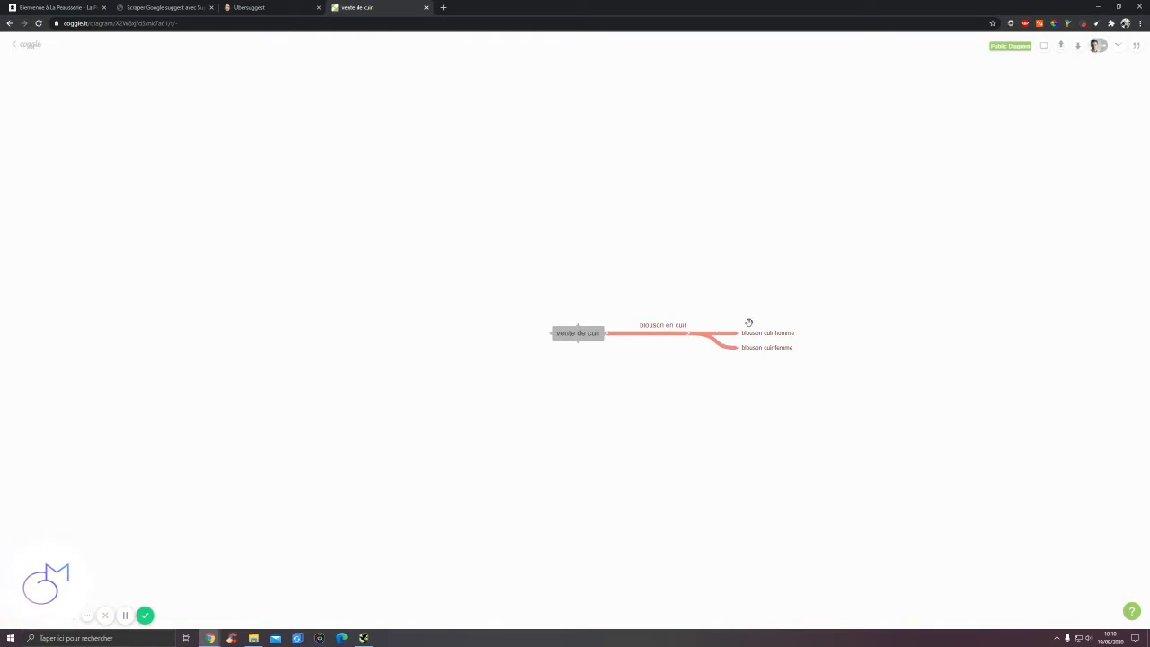
{"action": "left_click", "coordinate": [688, 333]}
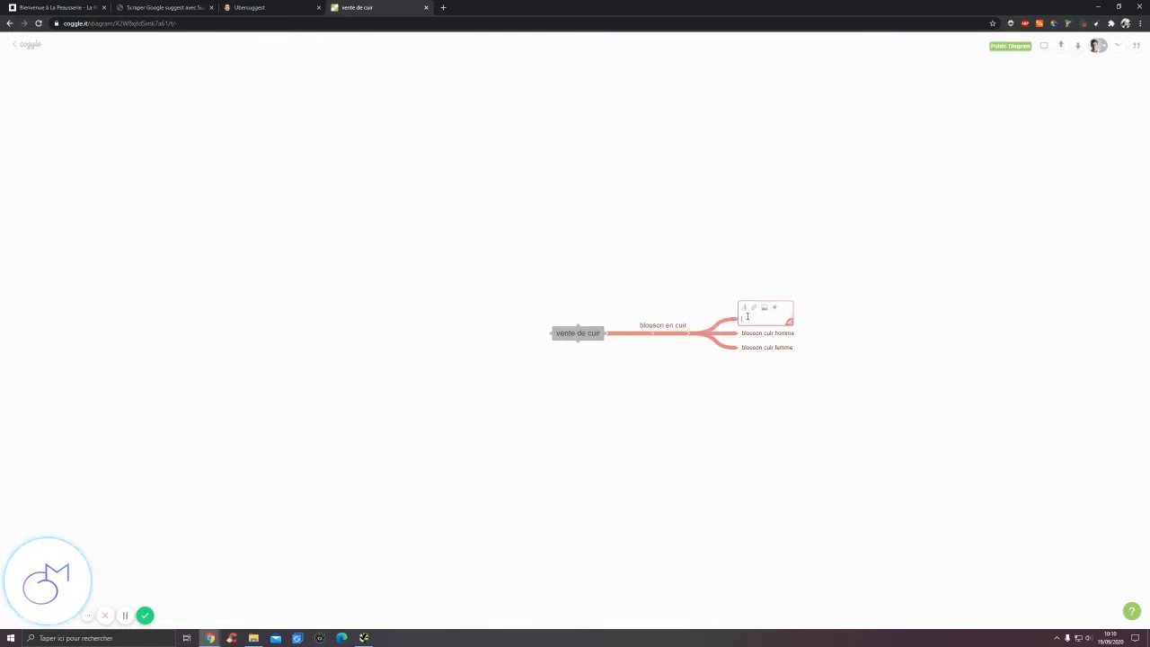
{"action": "type", "text": "blouson cuir a"}
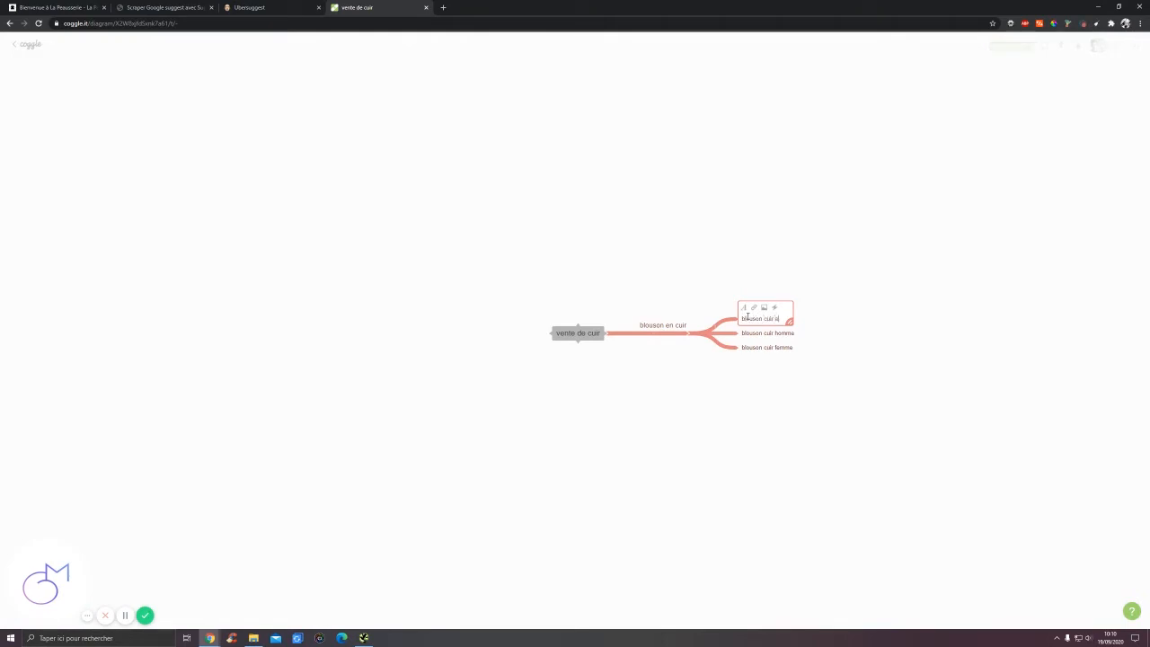
{"action": "type", "text": "viateur"}
{"action": "key", "text": "Return"}
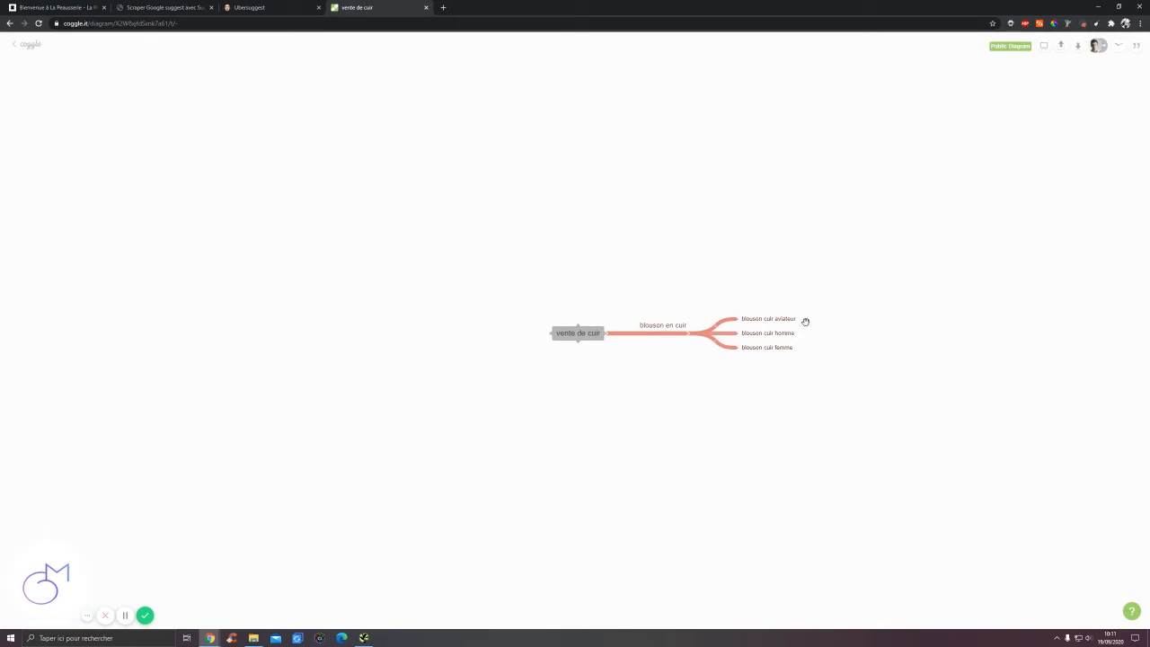
- Search Google for "blouson cuir homme" in a new tab and look through the ranking results
{"action": "left_click", "coordinate": [442, 7]}
{"action": "left_click", "coordinate": [454, 23]}
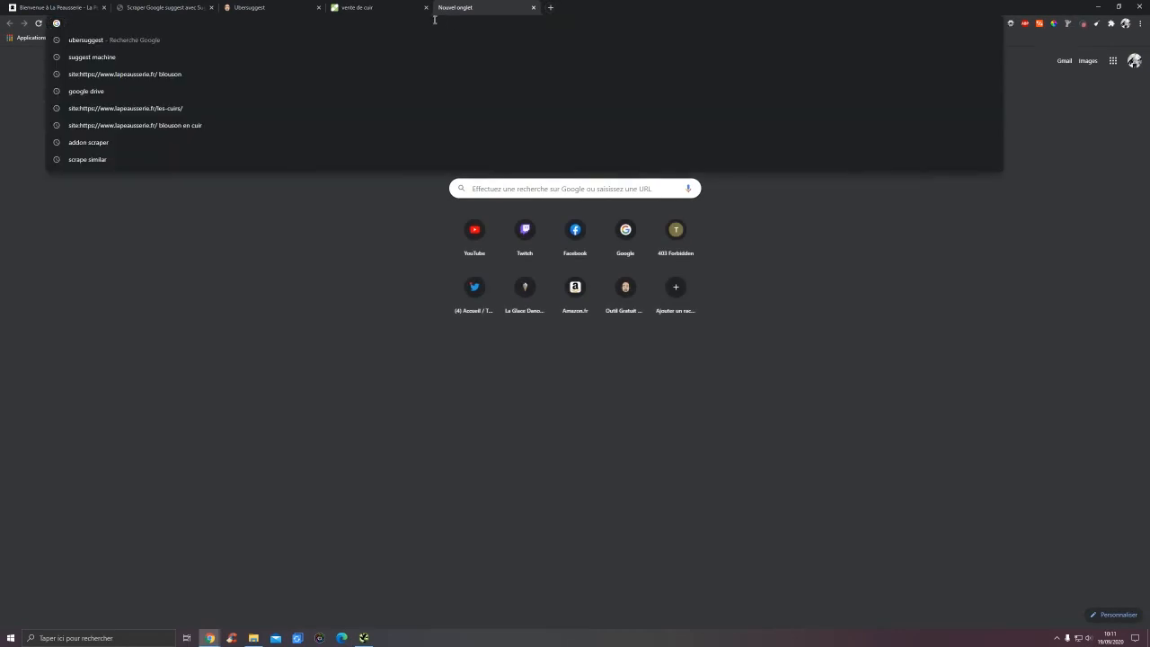
{"action": "type", "text": "uson cuir hom"}
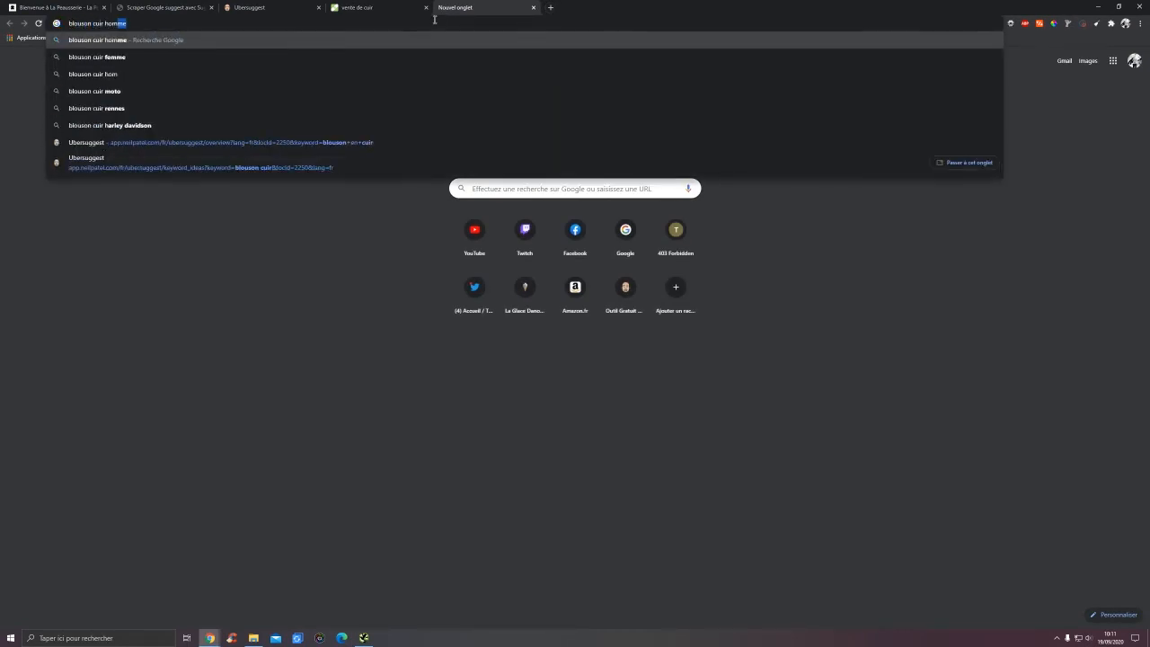
{"action": "key", "text": "Return"}
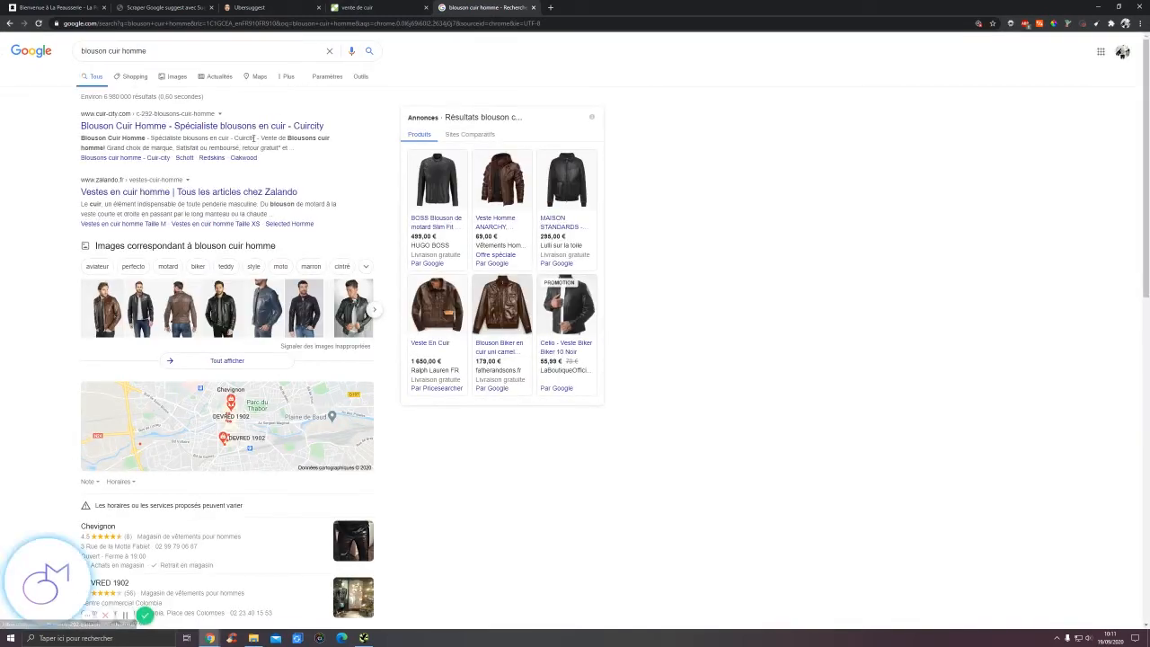
{"action": "scroll", "coordinate": [260, 128], "scroll_direction": "down", "scroll_amount": 6}
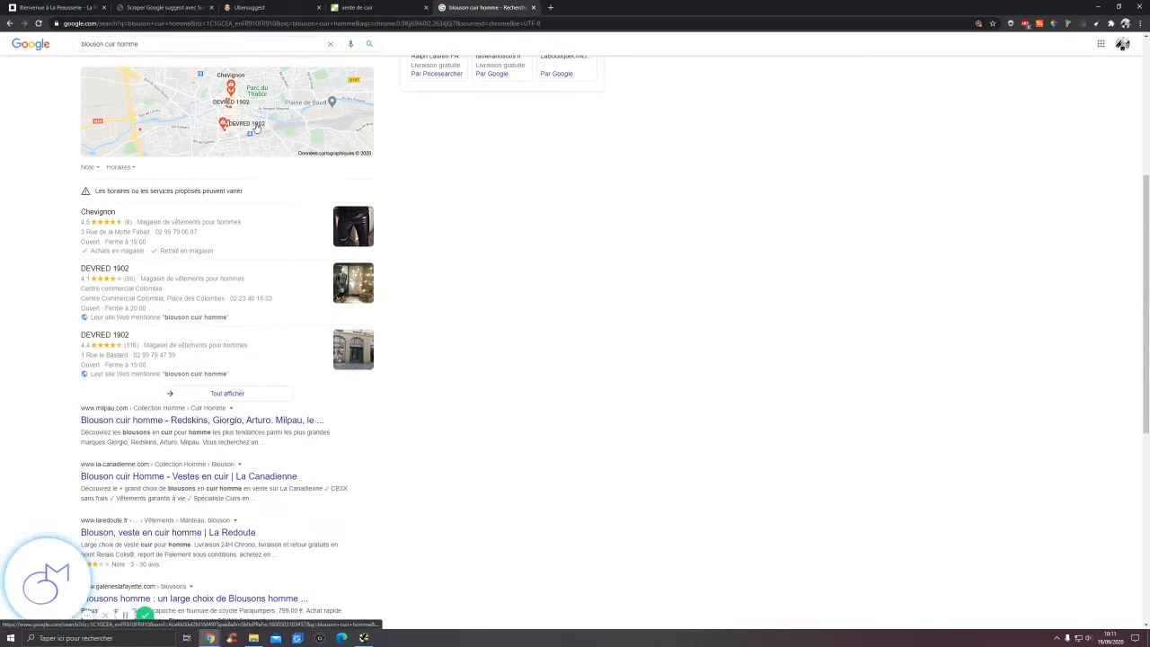
{"action": "scroll", "coordinate": [236, 193], "scroll_direction": "up", "scroll_amount": 3}
{"action": "scroll", "coordinate": [236, 193], "scroll_direction": "up", "scroll_amount": 3}
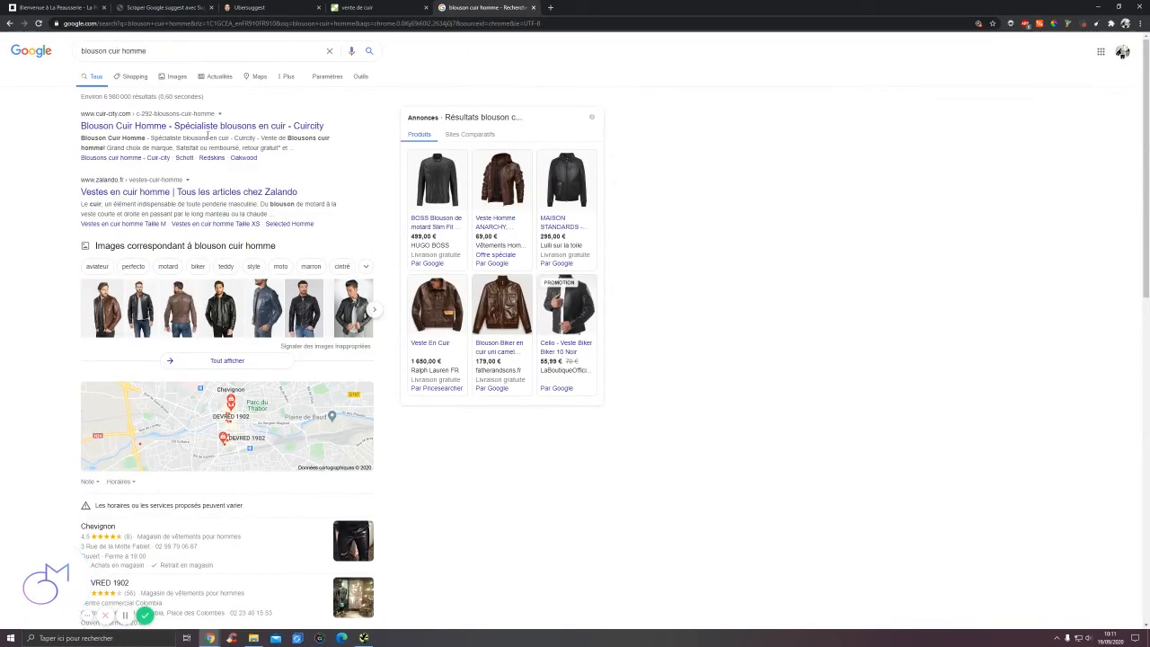
- Open Cuir-City's "Blouson Cuir Homme" result and examine the category page down to its descriptive text below the products
{"action": "left_click", "coordinate": [186, 127]}
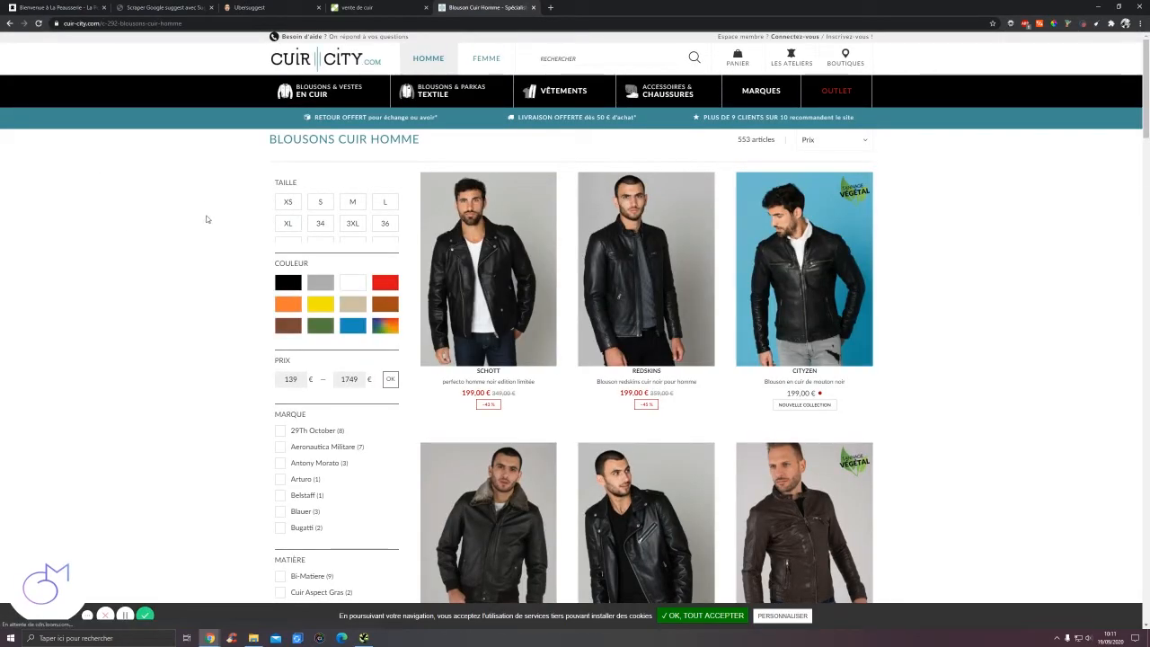
{"action": "scroll", "coordinate": [220, 209], "scroll_direction": "down", "scroll_amount": 6}
{"action": "scroll", "coordinate": [216, 213], "scroll_direction": "down", "scroll_amount": 15}
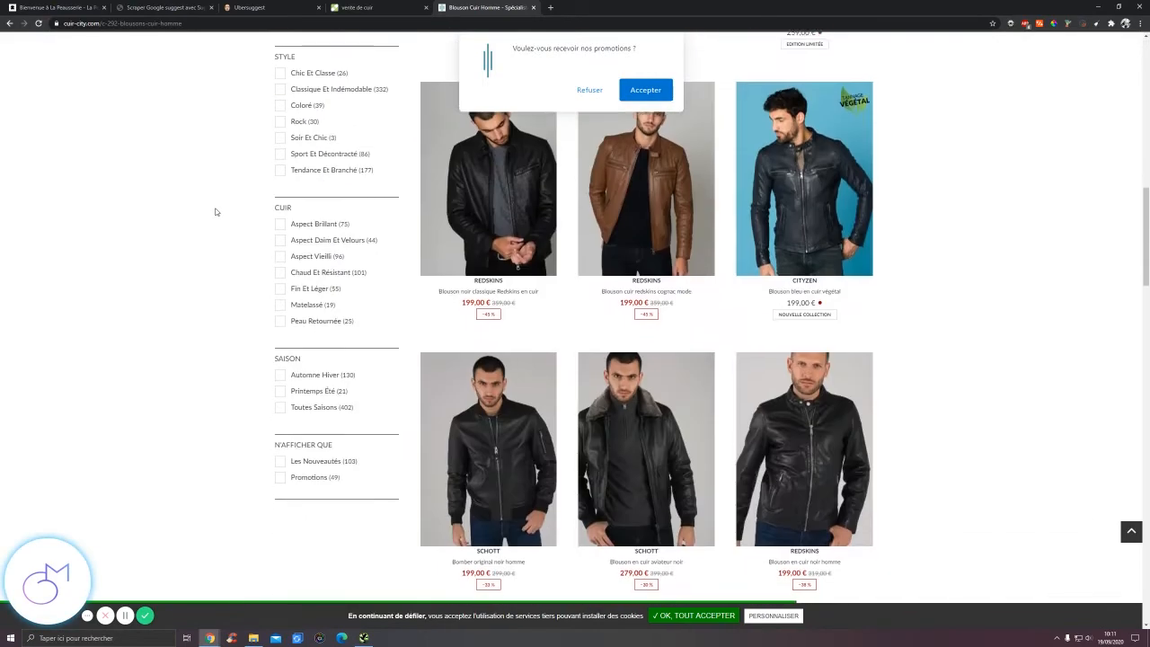
{"action": "scroll", "coordinate": [206, 185], "scroll_direction": "down", "scroll_amount": 5}
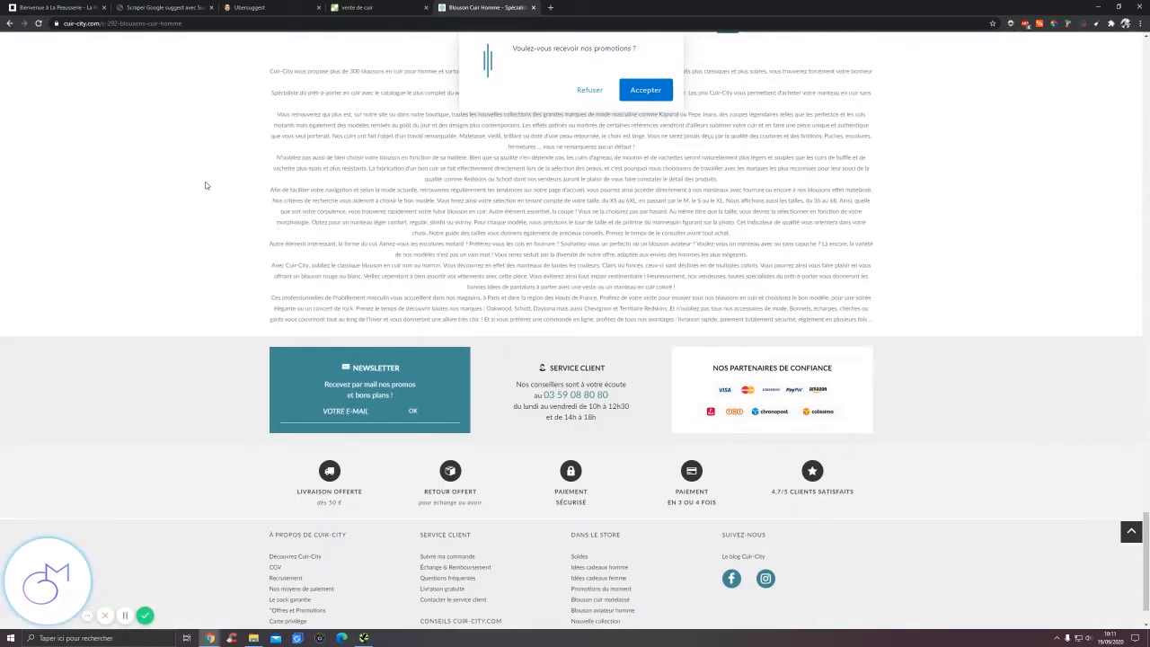
{"action": "scroll", "coordinate": [206, 185], "scroll_direction": "up", "scroll_amount": 6}
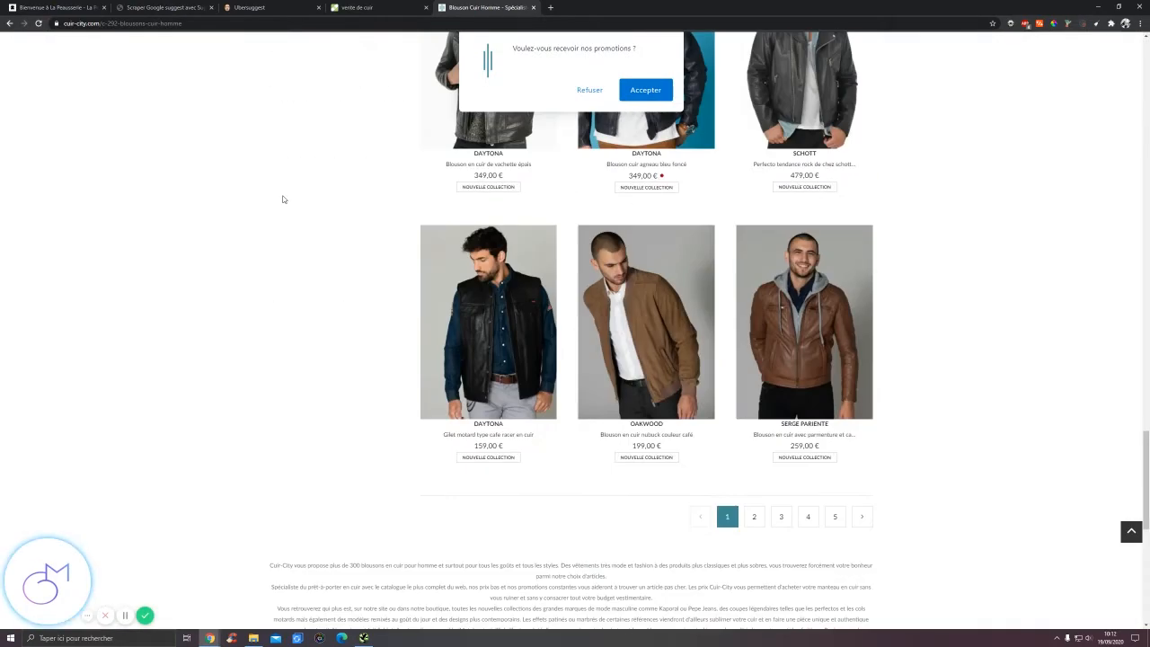
{"action": "scroll", "coordinate": [207, 191], "scroll_direction": "down", "scroll_amount": 3}
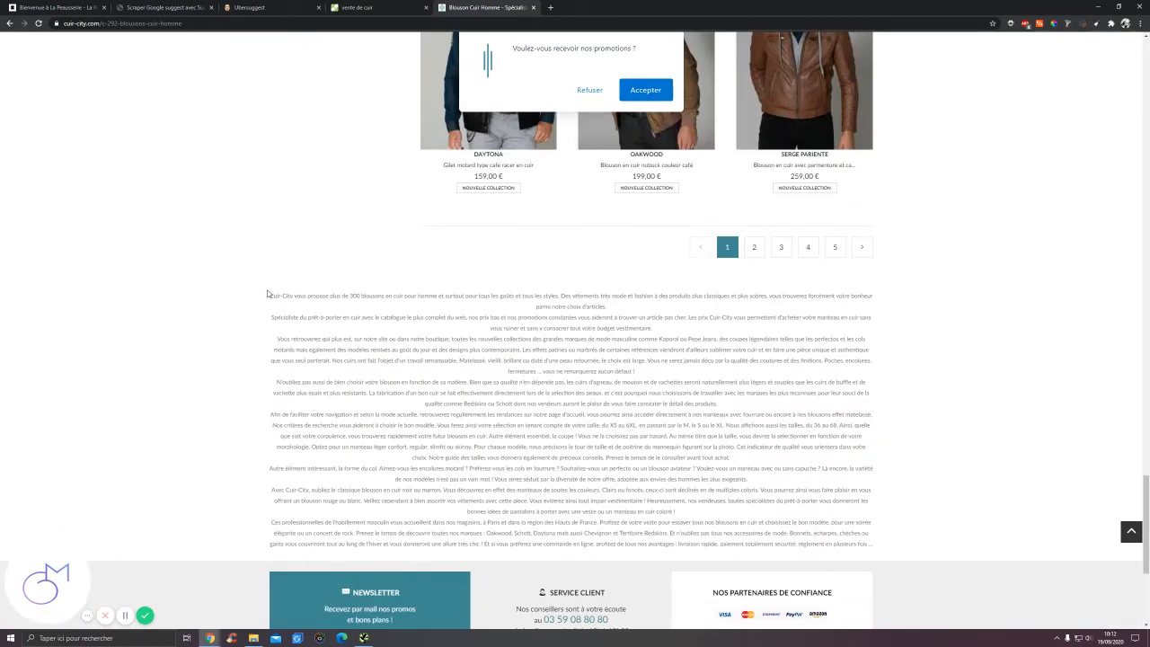
- Copy Cuir-City's category description, search for "countword" in a new tab, and paste the text into WordCounter to count its words
{"action": "left_click_drag", "start_coordinate": [268, 292], "coordinate": [900, 552]}
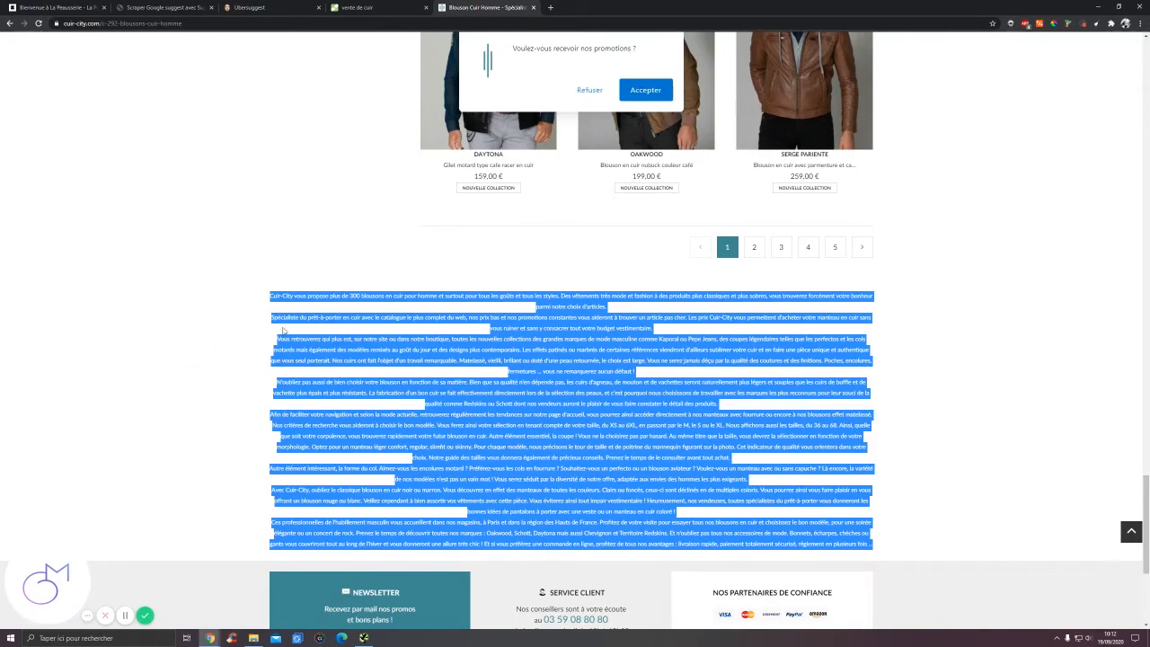
{"action": "key", "text": "ctrl+t"}
{"action": "type", "text": "countword"}
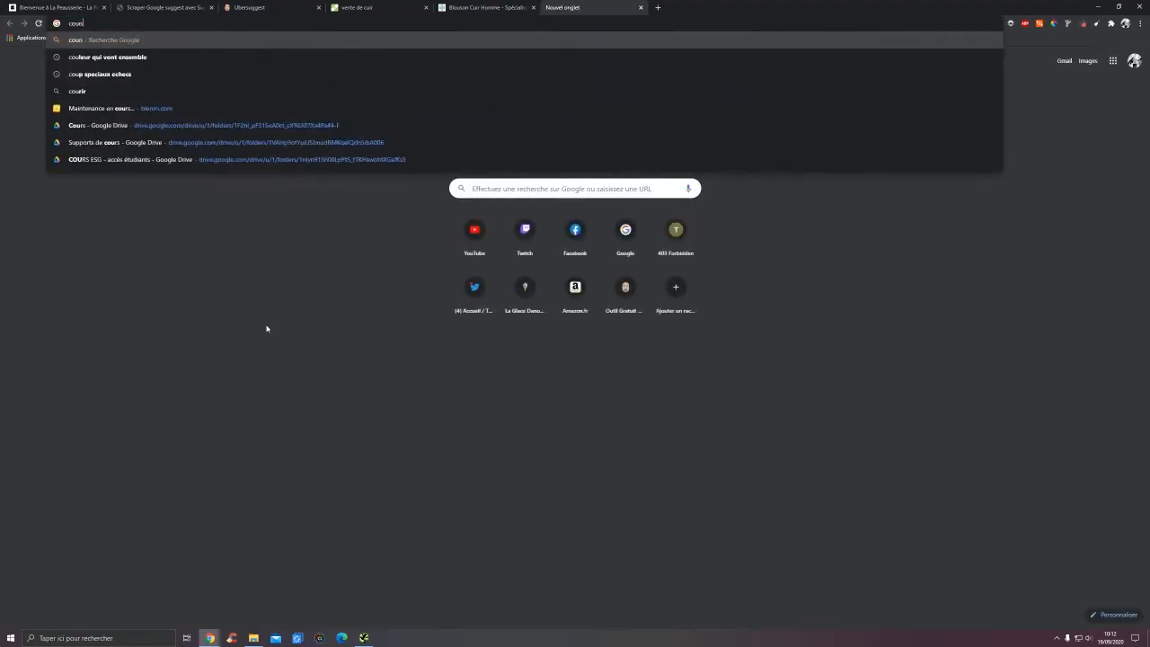
{"action": "key", "text": "Return"}
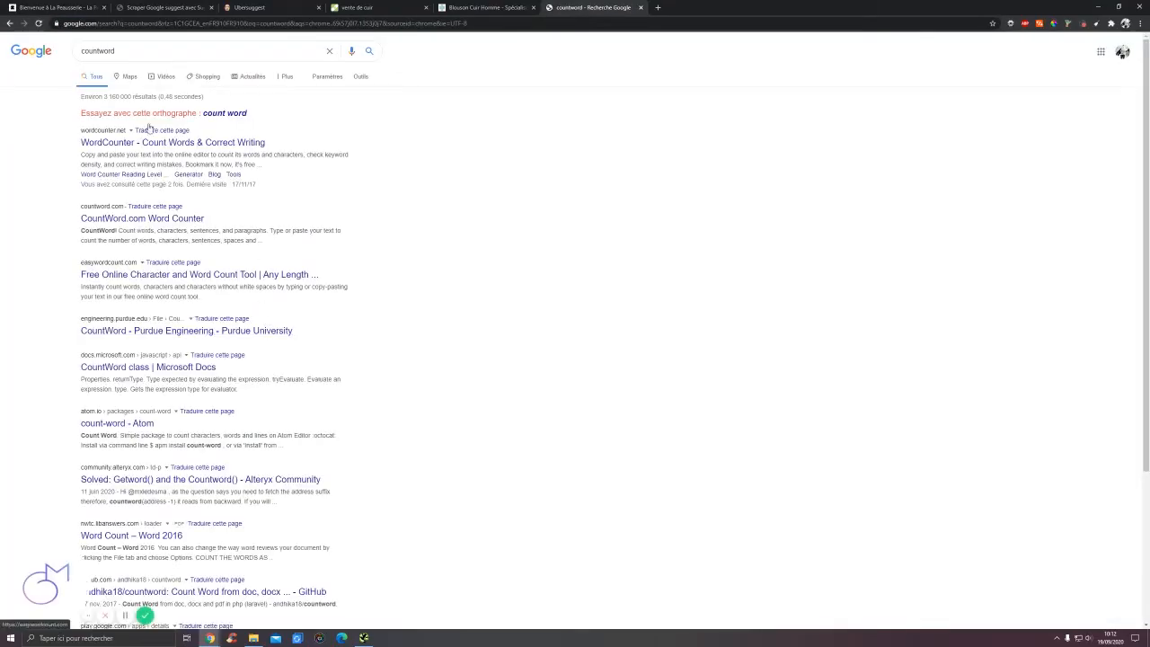
{"action": "left_click", "coordinate": [141, 143]}
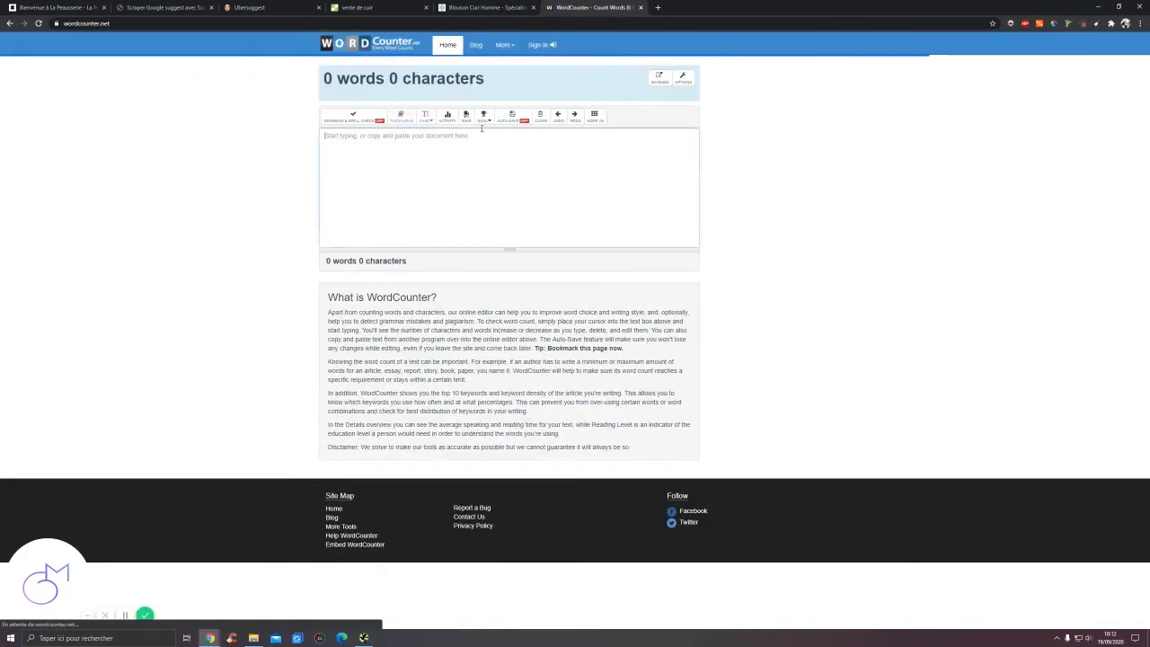
{"action": "left_click", "coordinate": [460, 163]}
{"action": "key", "text": "ctrl+v"}
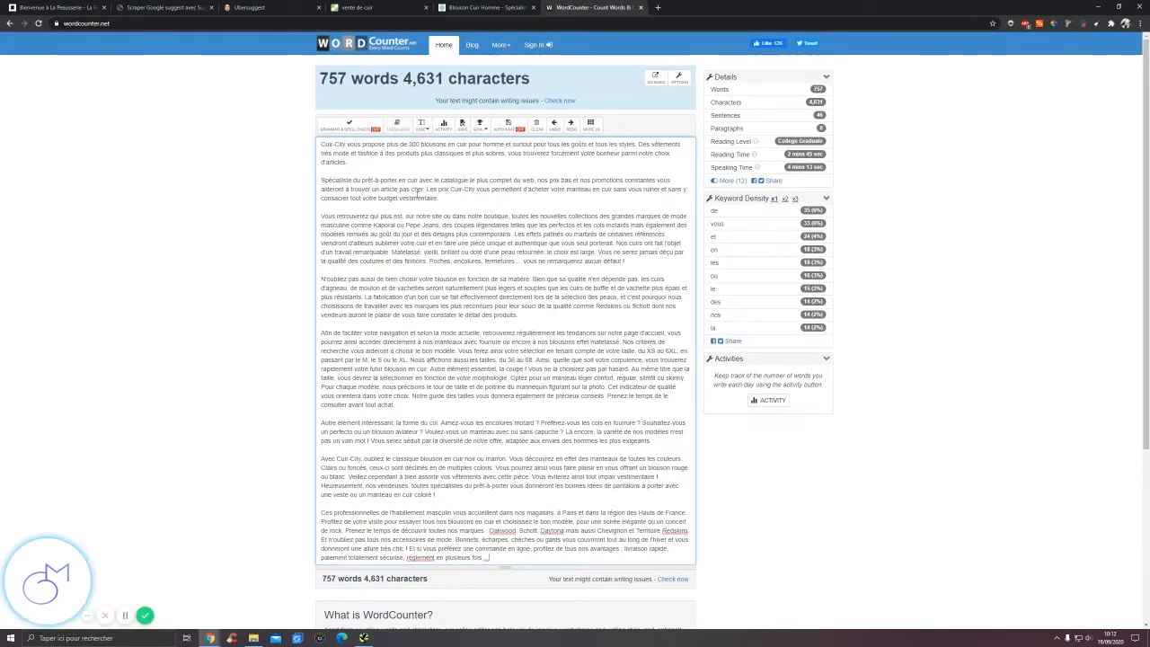
- Compare the Cuir-City category page and its description with the WordCounter word count and the leather jacket branches in the Coggle diagram
{"action": "left_click", "coordinate": [460, 7]}
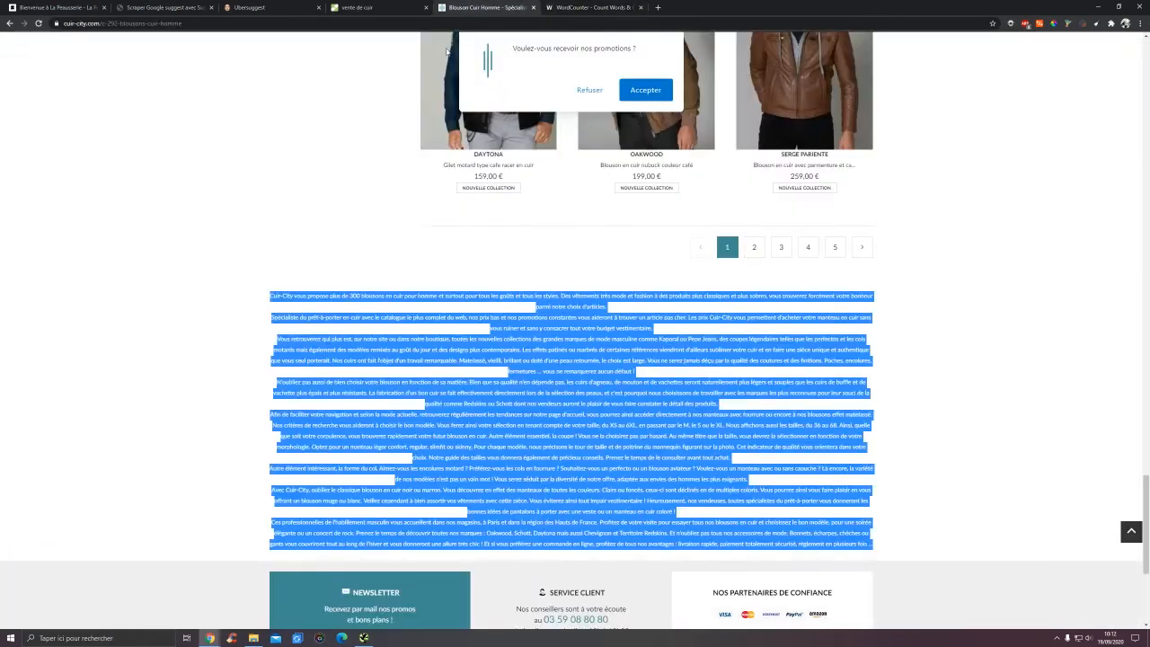
{"action": "scroll", "coordinate": [420, 179], "scroll_direction": "up", "scroll_amount": 10}
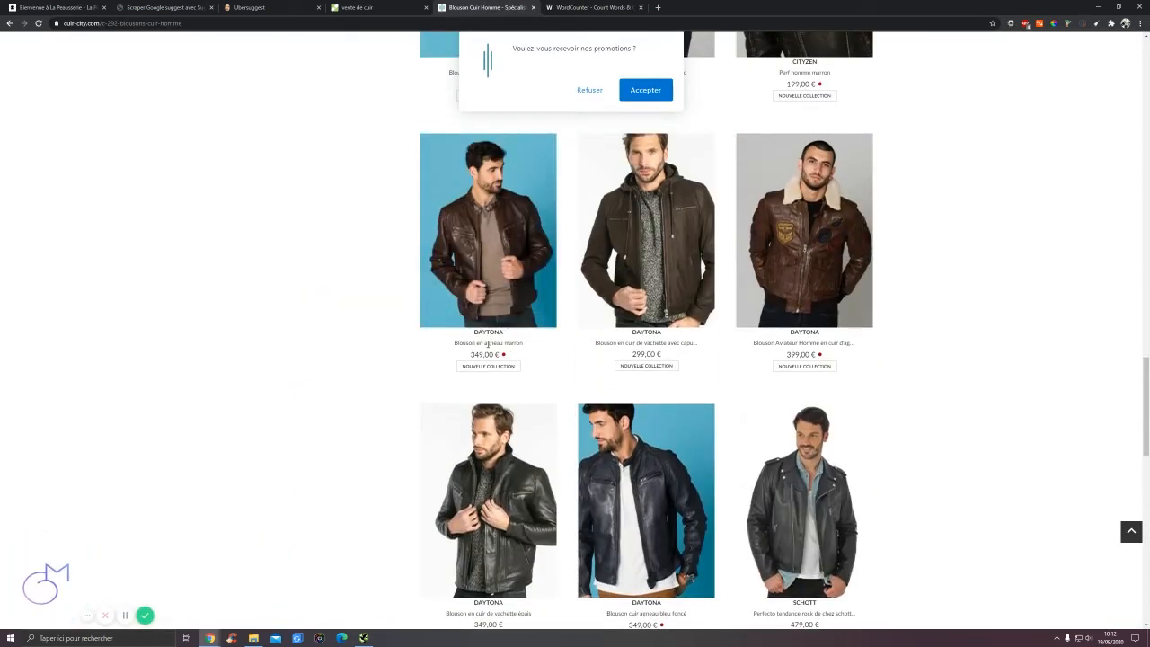
{"action": "scroll", "coordinate": [260, 224], "scroll_direction": "down", "scroll_amount": 10}
{"action": "left_click", "coordinate": [584, 7]}
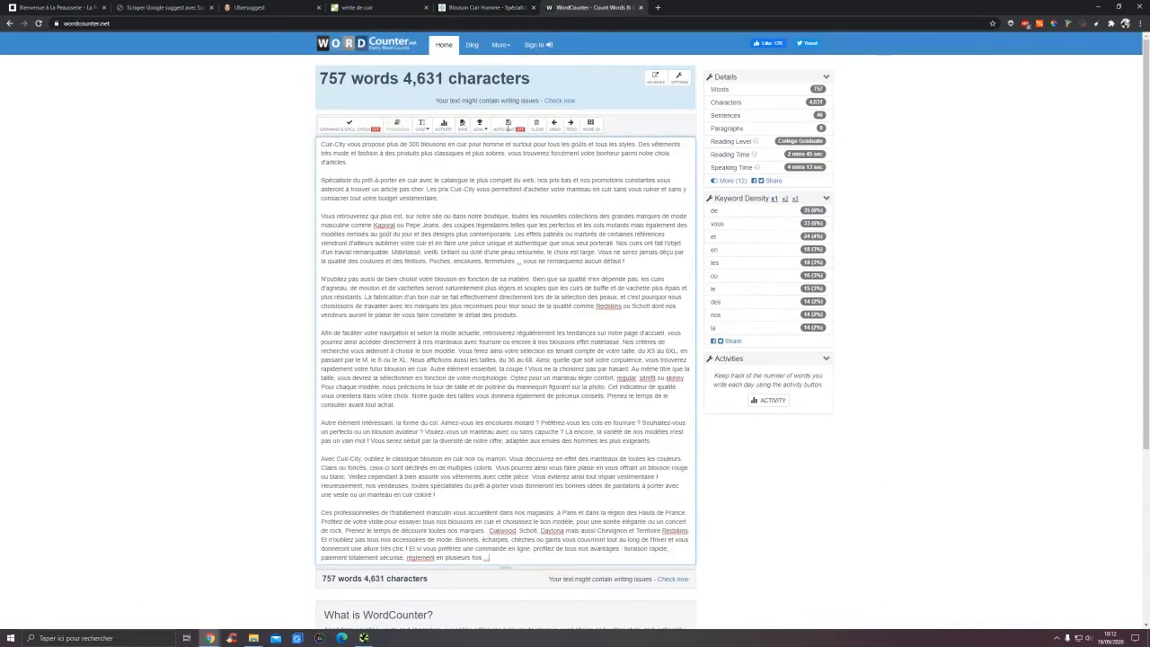
{"action": "left_click", "coordinate": [485, 7]}
{"action": "scroll", "coordinate": [344, 251], "scroll_direction": "down", "scroll_amount": 3}
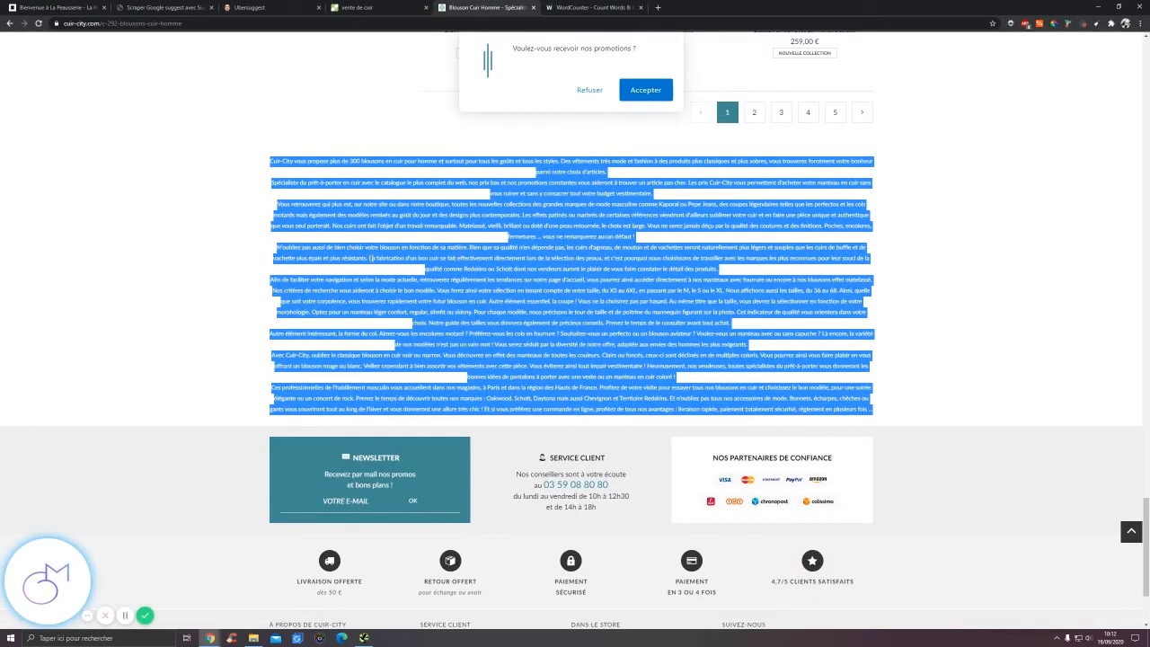
{"action": "left_click", "coordinate": [400, 9]}
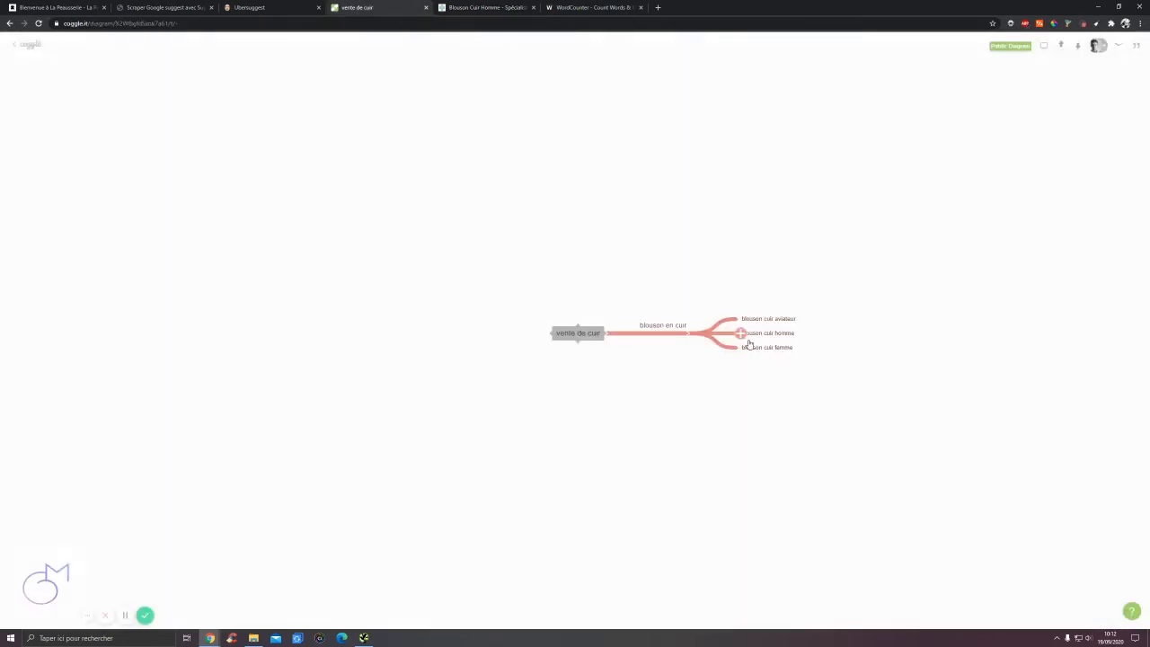
{"action": "left_click", "coordinate": [591, 7]}
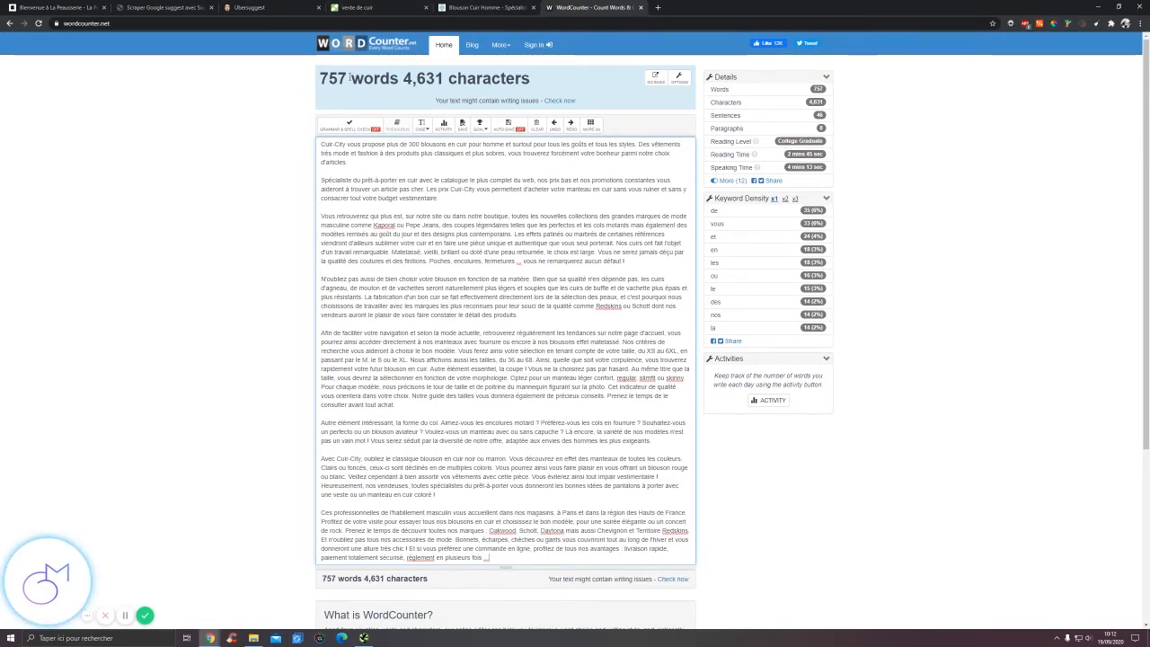
{"action": "left_click", "coordinate": [485, 7]}
{"action": "left_click", "coordinate": [396, 7]}
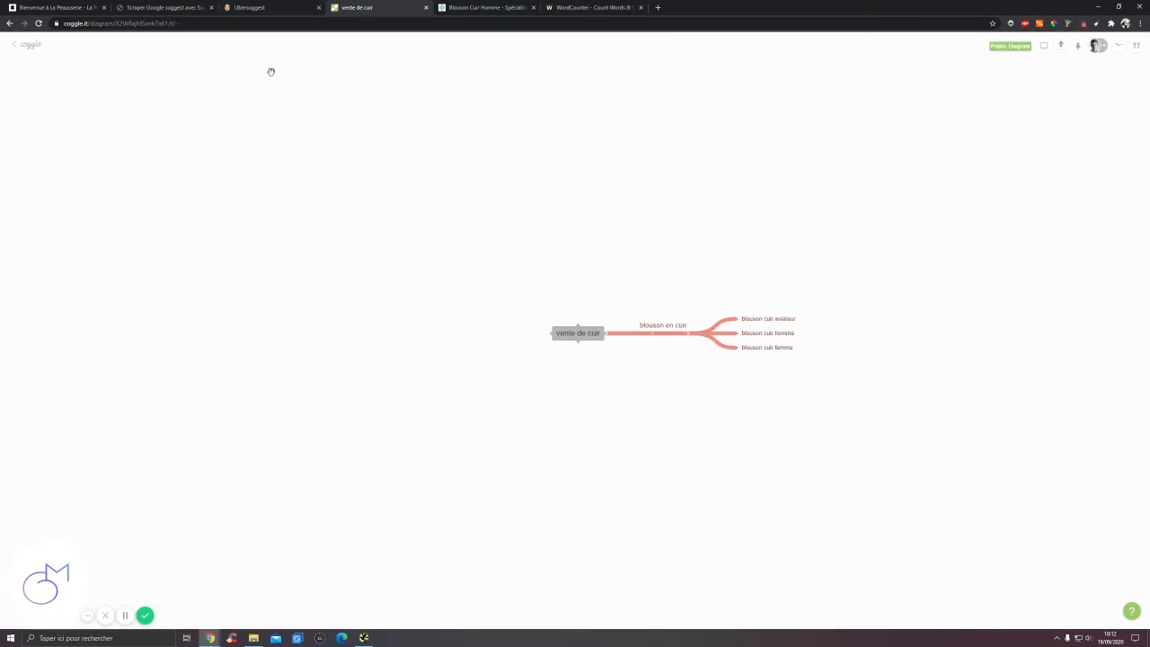
- Return to the La Peausserie site, open its "Les Produits" page and examine the tool sections
{"action": "left_click", "coordinate": [170, 7]}
{"action": "left_click", "coordinate": [63, 8]}
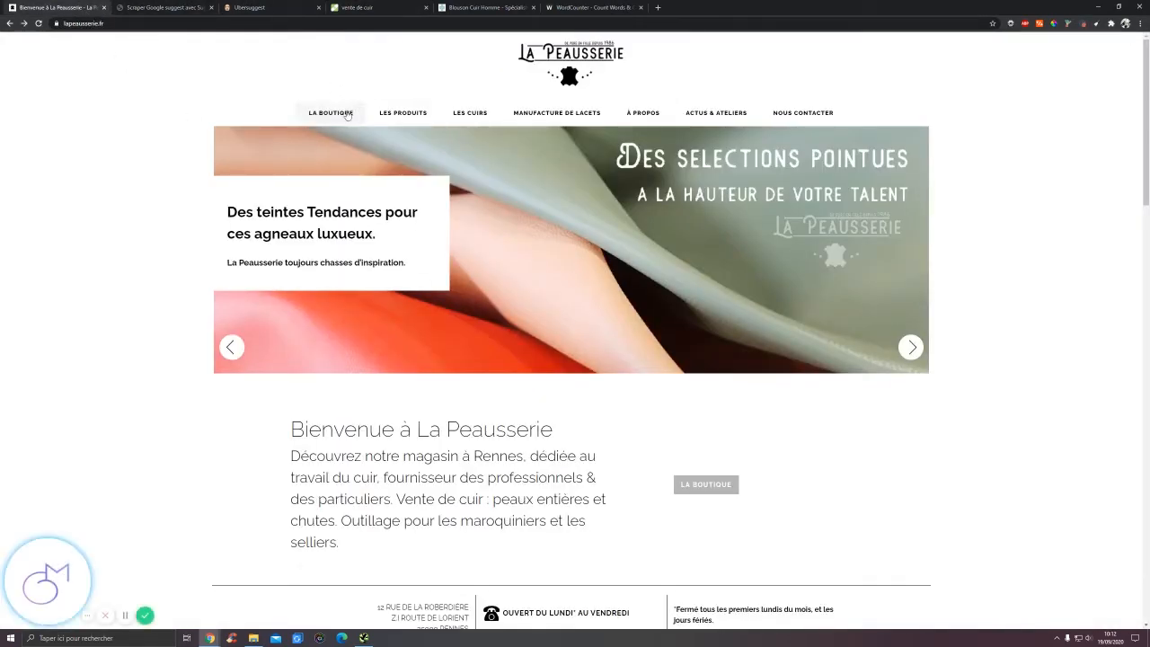
{"action": "left_click", "coordinate": [387, 115]}
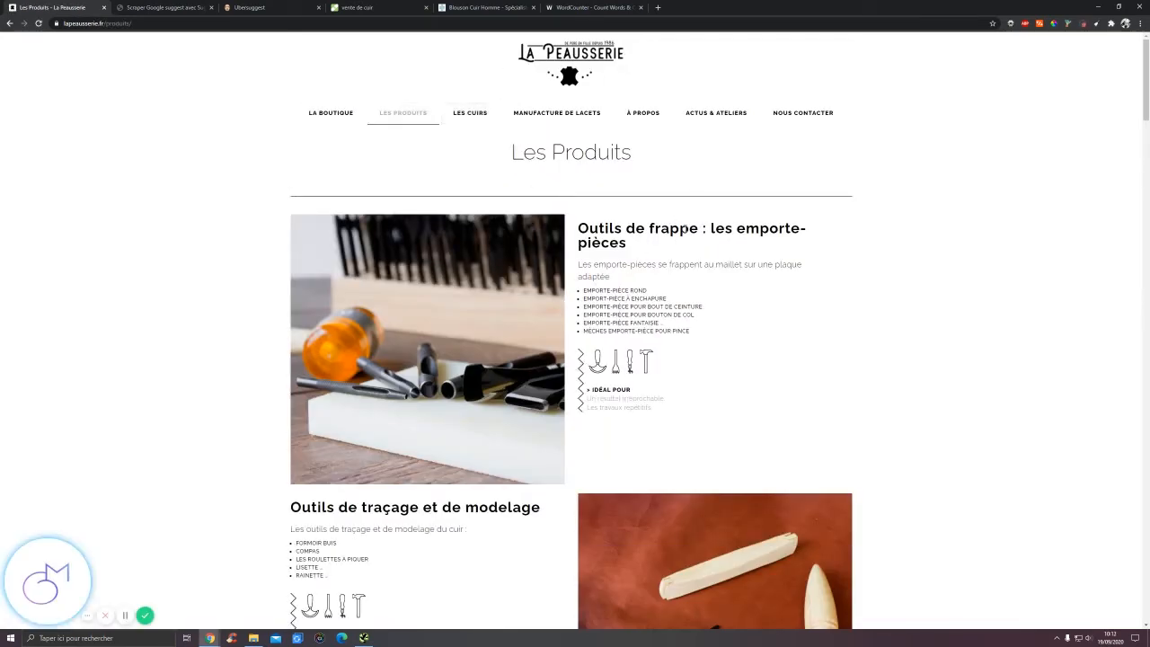
{"action": "scroll", "coordinate": [569, 197], "scroll_direction": "down", "scroll_amount": 3}
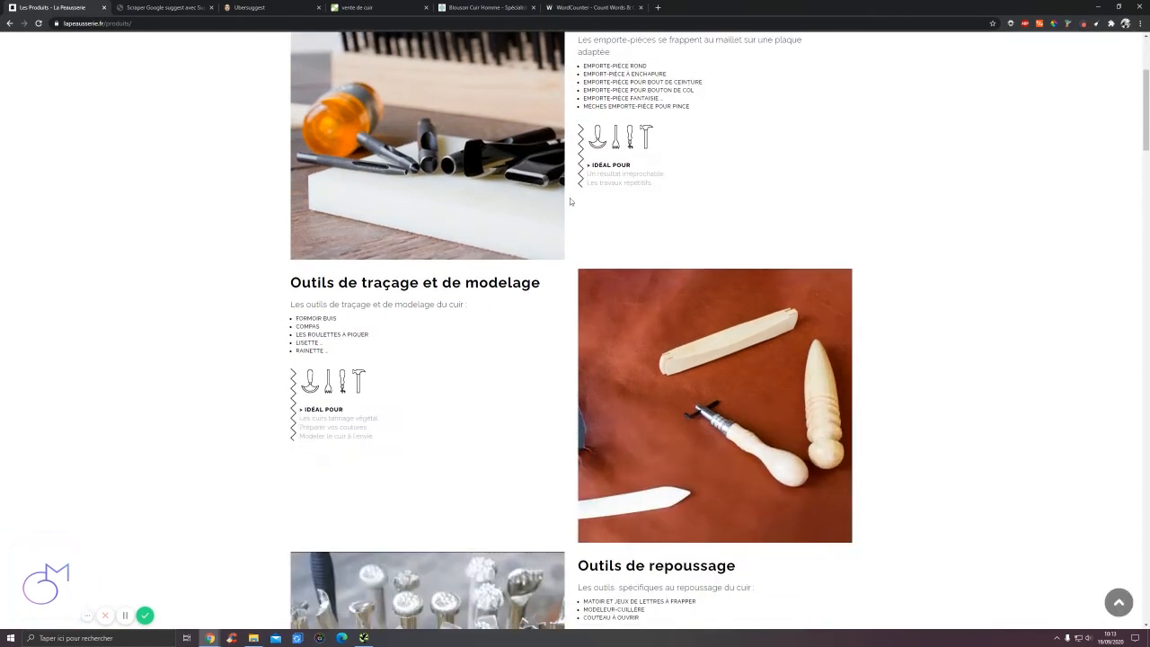
- Replace the keyword list in Suggest Machine with "repoussage cuir", scrape its Google suggestions and stop the run
{"action": "scroll", "coordinate": [594, 243], "scroll_direction": "down", "scroll_amount": 3}
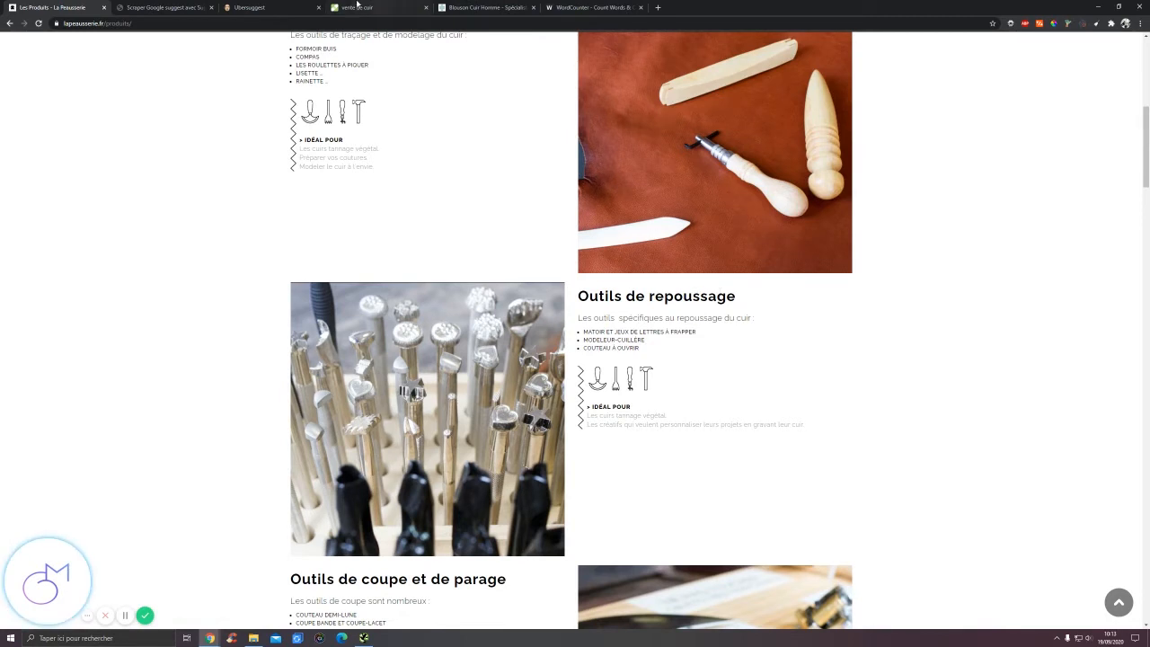
{"action": "left_click", "coordinate": [202, 7]}
{"action": "left_click", "coordinate": [640, 336]}
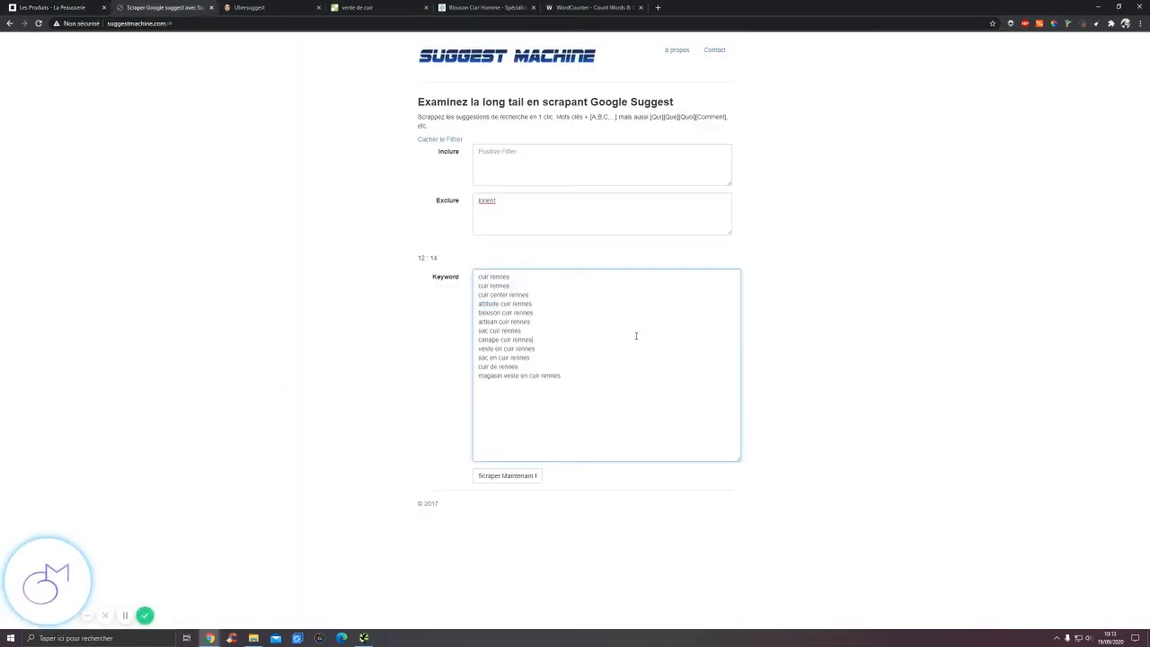
{"action": "key", "text": "ctrl+a"}
{"action": "type", "text": "repou"}
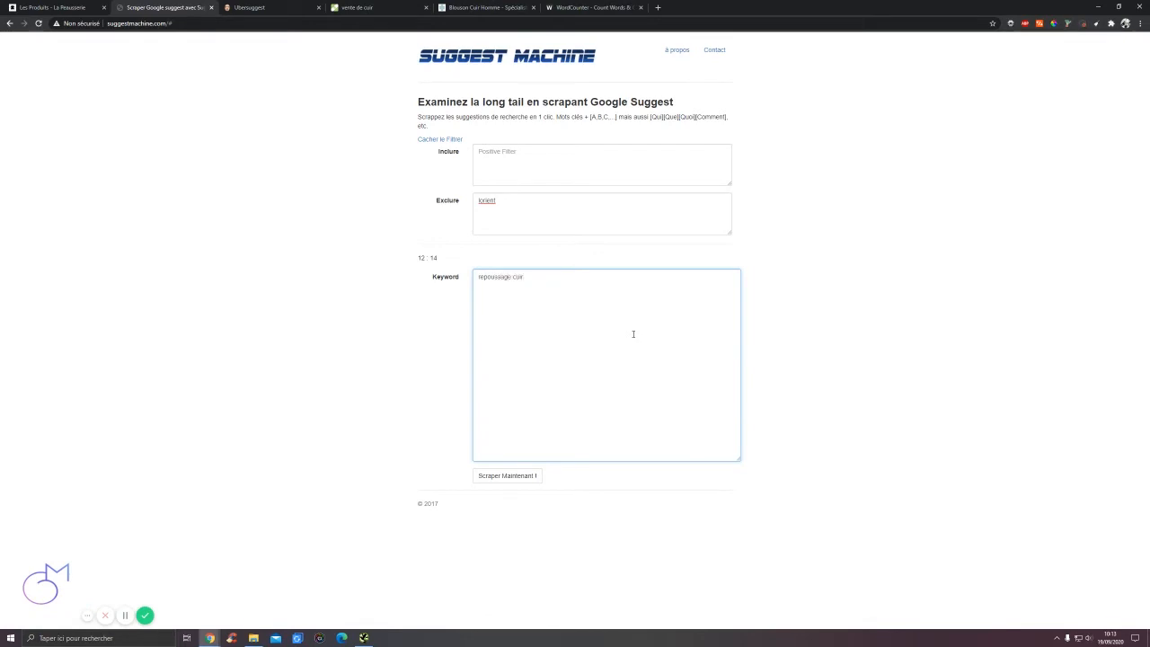
{"action": "left_click", "coordinate": [507, 477]}
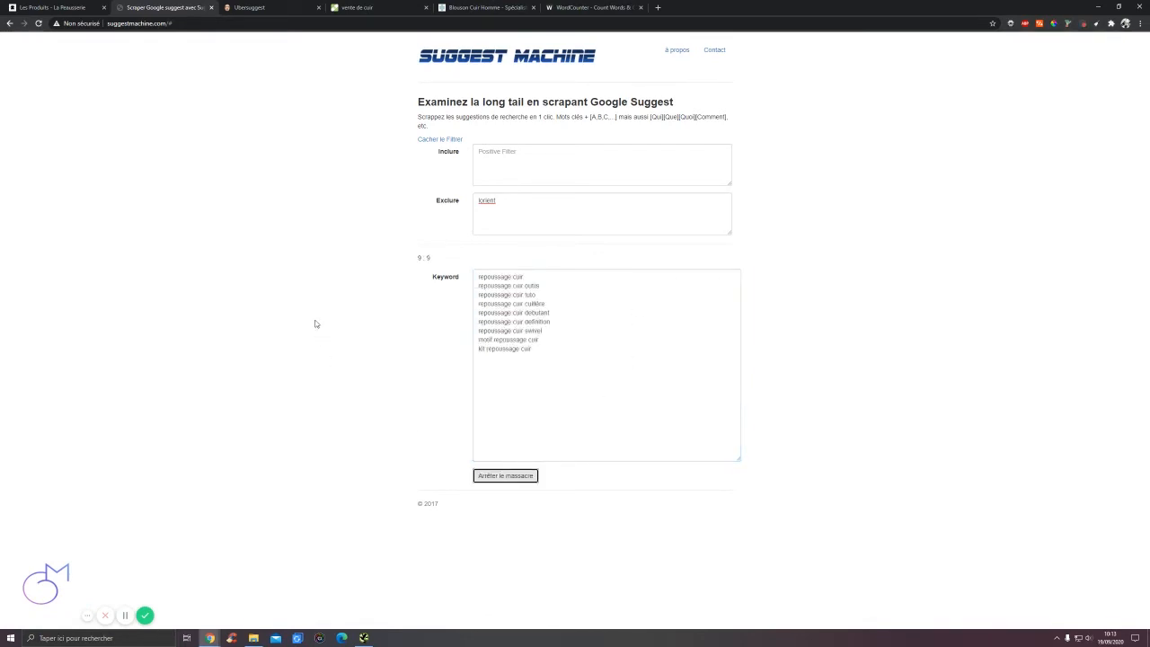
{"action": "left_click", "coordinate": [523, 477]}
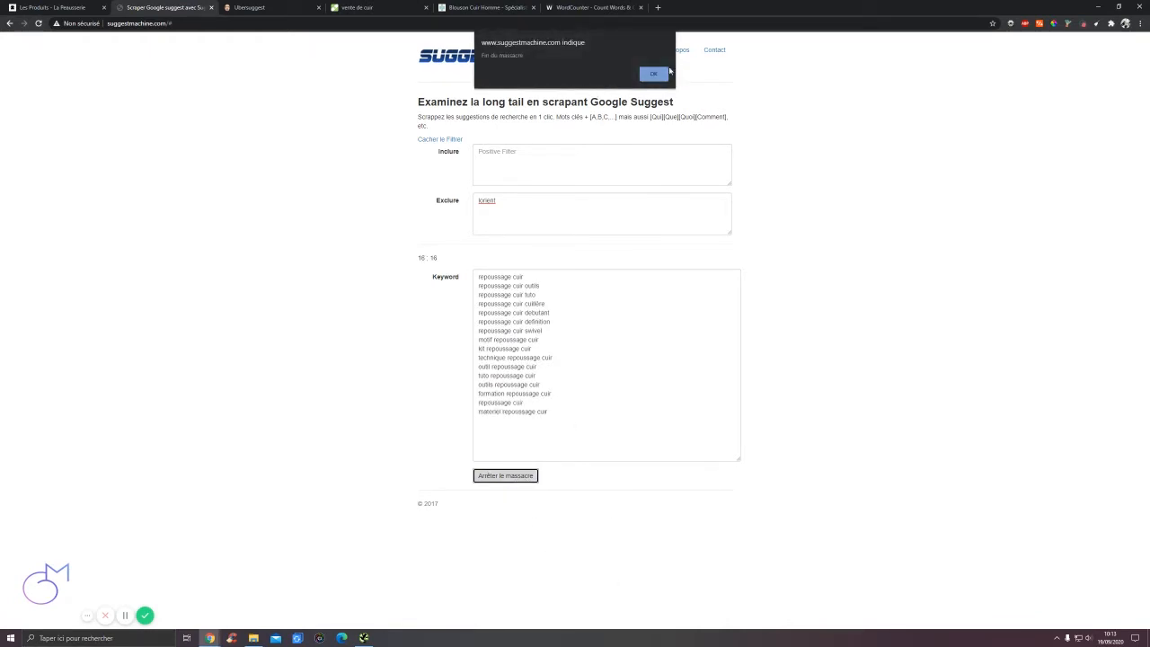
{"action": "left_click", "coordinate": [665, 72]}
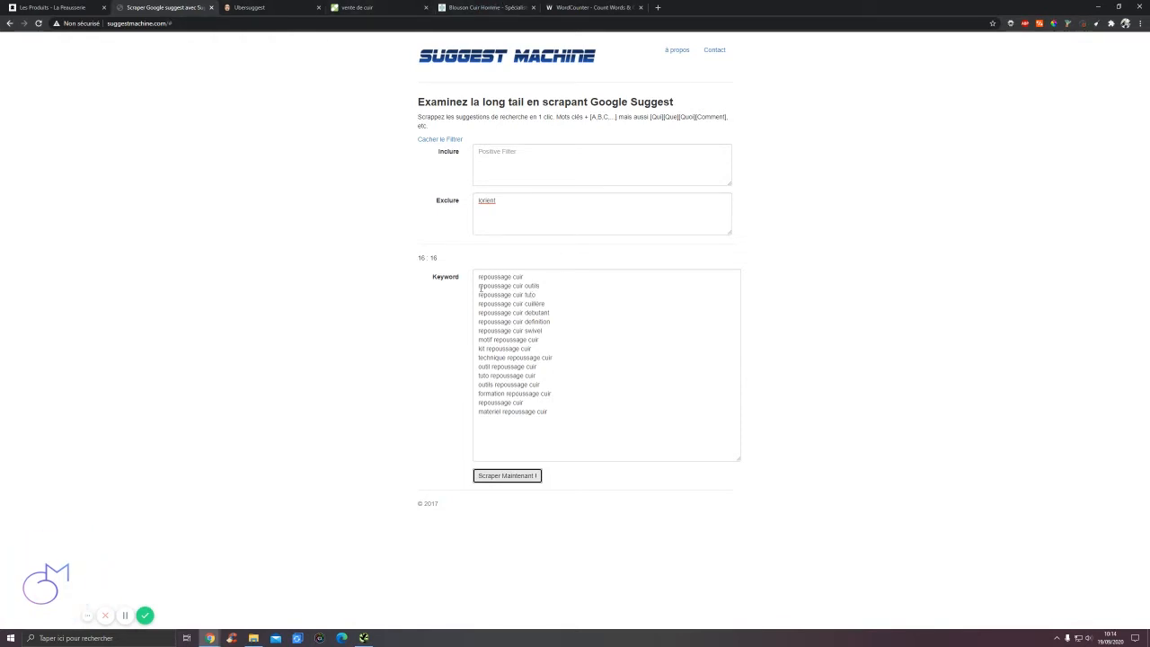
- Compare the top of Cuir-City's category page with the tool sections on La Peausserie's "Les Produits" page, focusing on "Outils de repoussage"
{"action": "left_click", "coordinate": [493, 6]}
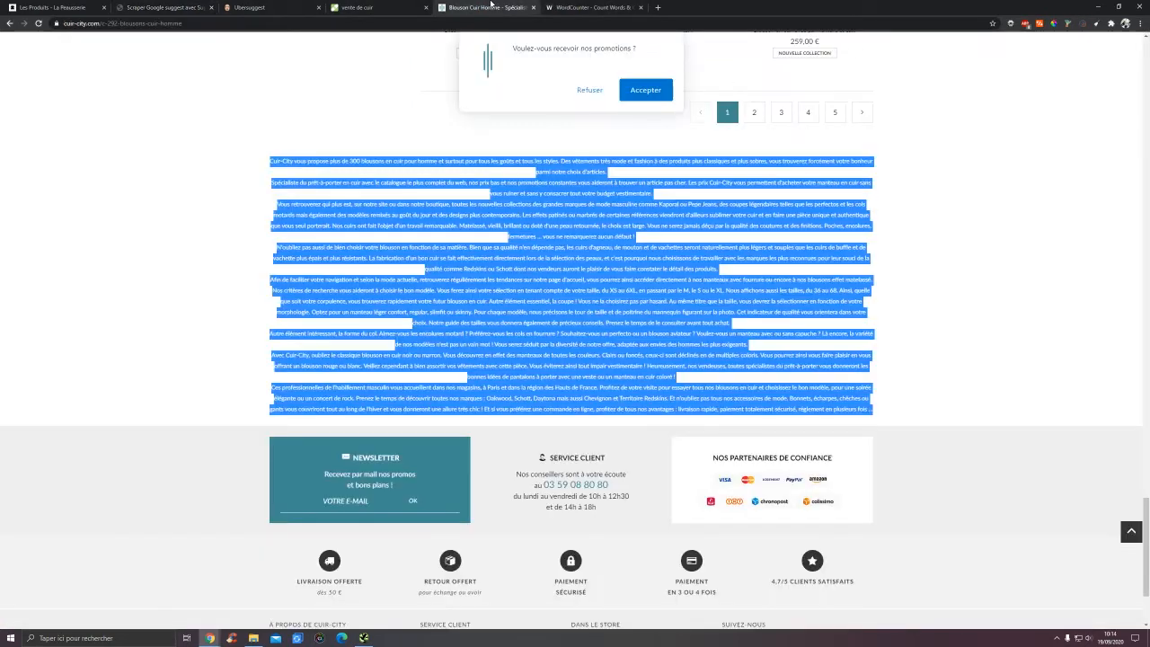
{"action": "scroll", "coordinate": [390, 139], "scroll_direction": "up", "scroll_amount": 20}
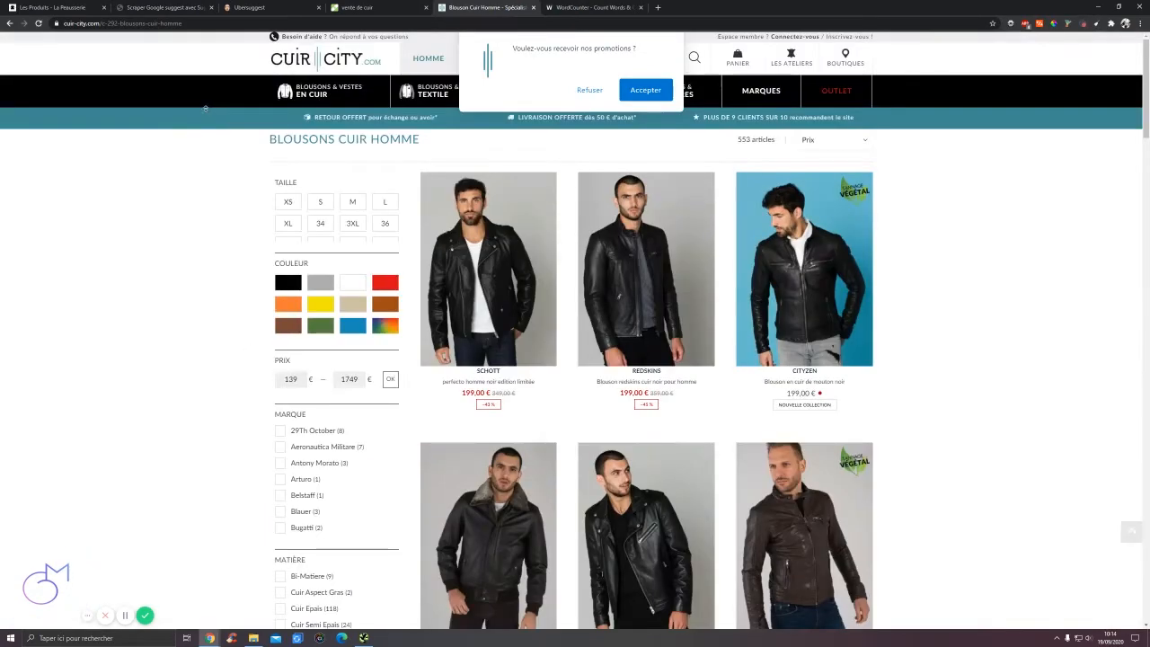
{"action": "left_click", "coordinate": [80, 7]}
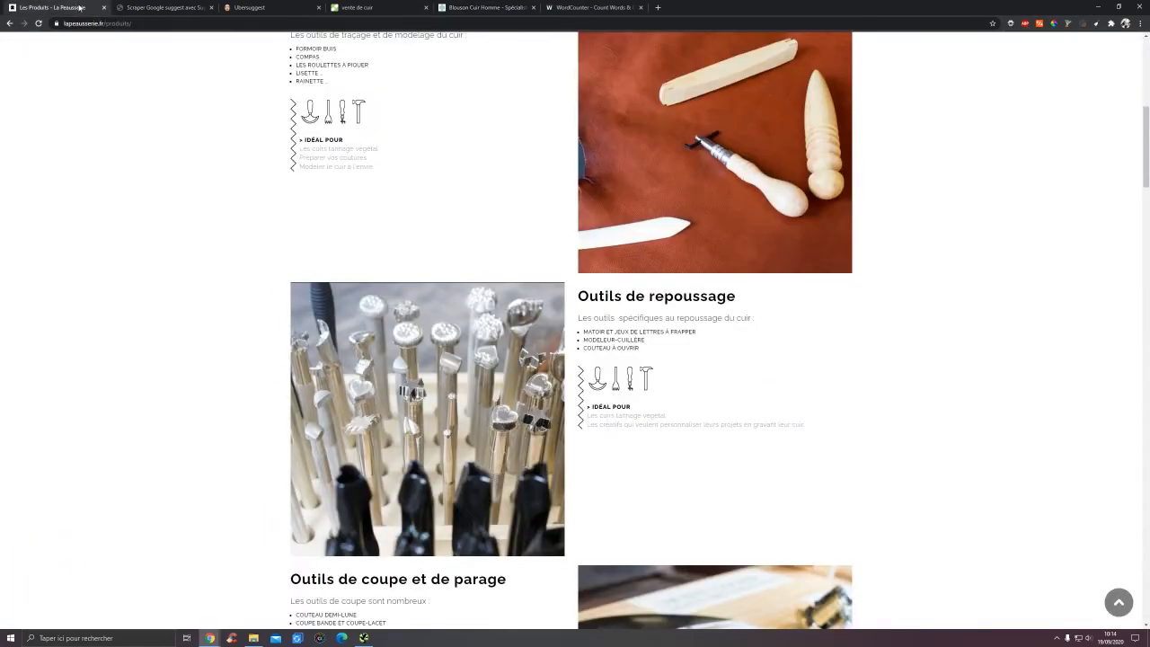
{"action": "scroll", "coordinate": [474, 227], "scroll_direction": "up", "scroll_amount": 5}
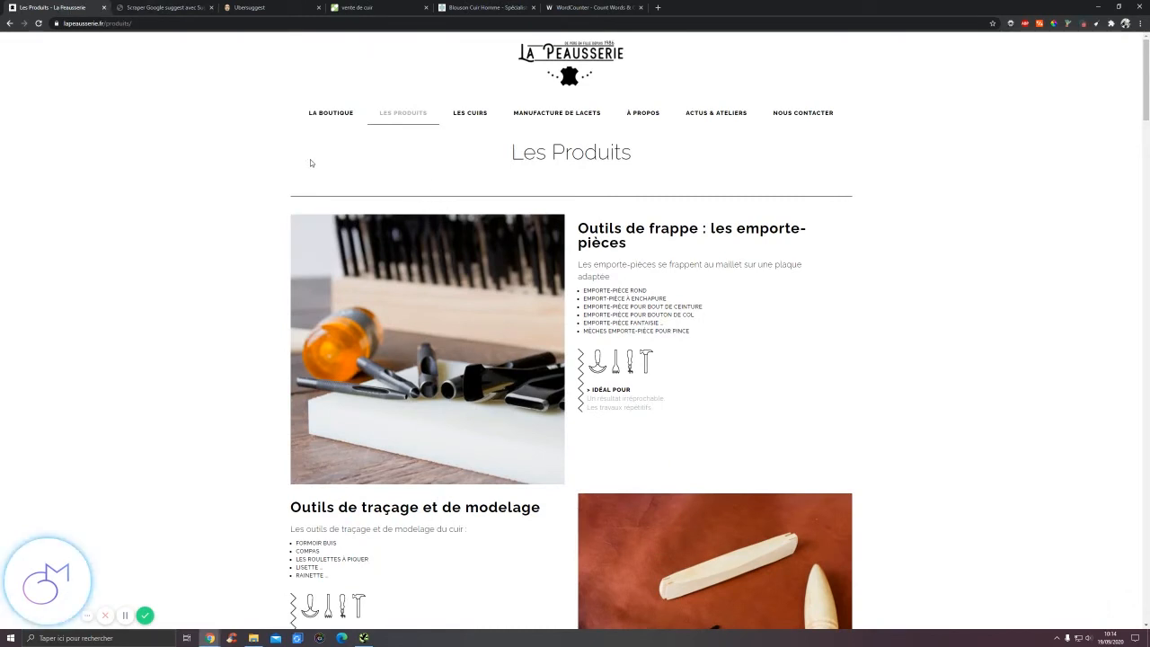
{"action": "scroll", "coordinate": [413, 278], "scroll_direction": "down", "scroll_amount": 5}
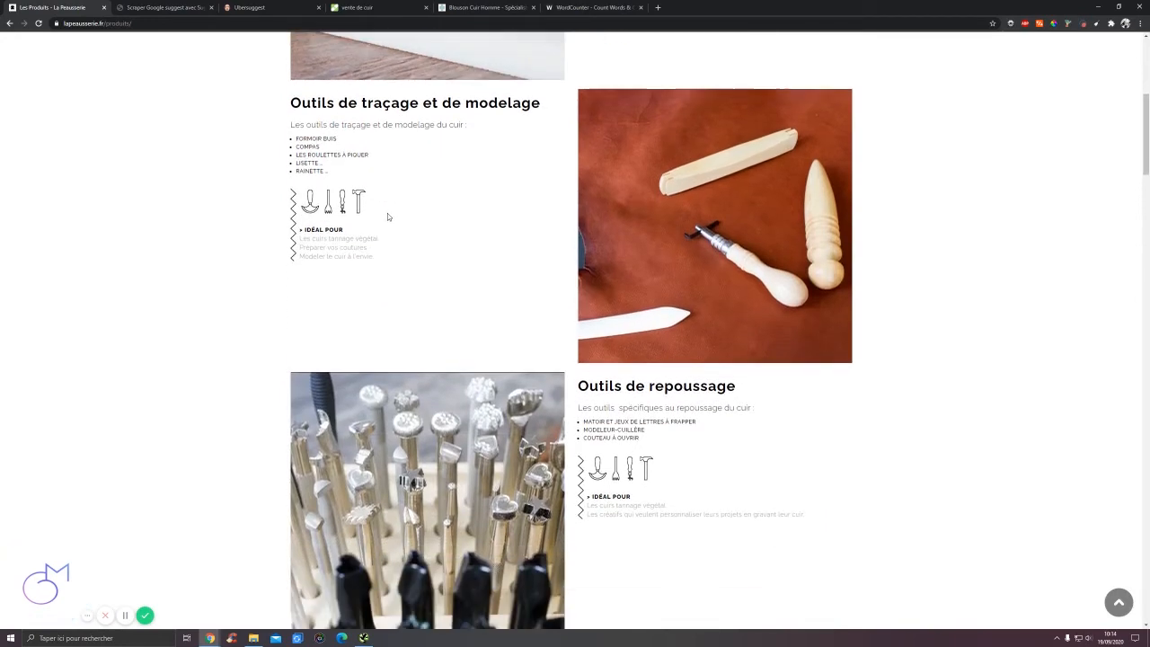
{"action": "scroll", "coordinate": [399, 237], "scroll_direction": "up", "scroll_amount": 3}
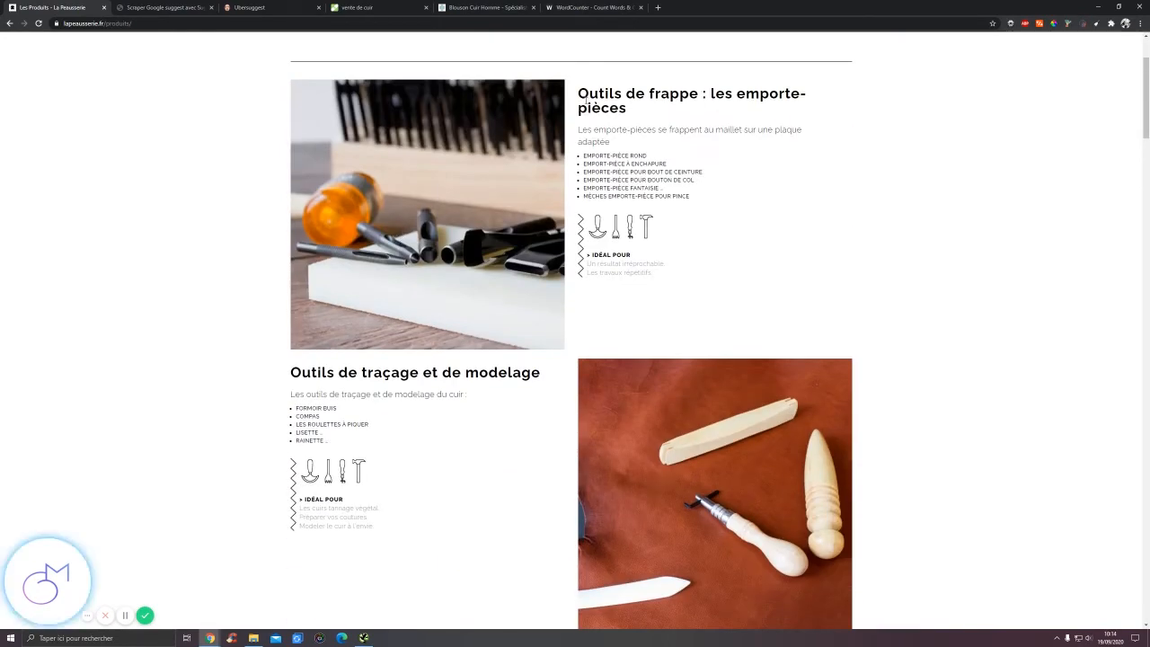
{"action": "scroll", "coordinate": [580, 120], "scroll_direction": "down", "scroll_amount": 5}
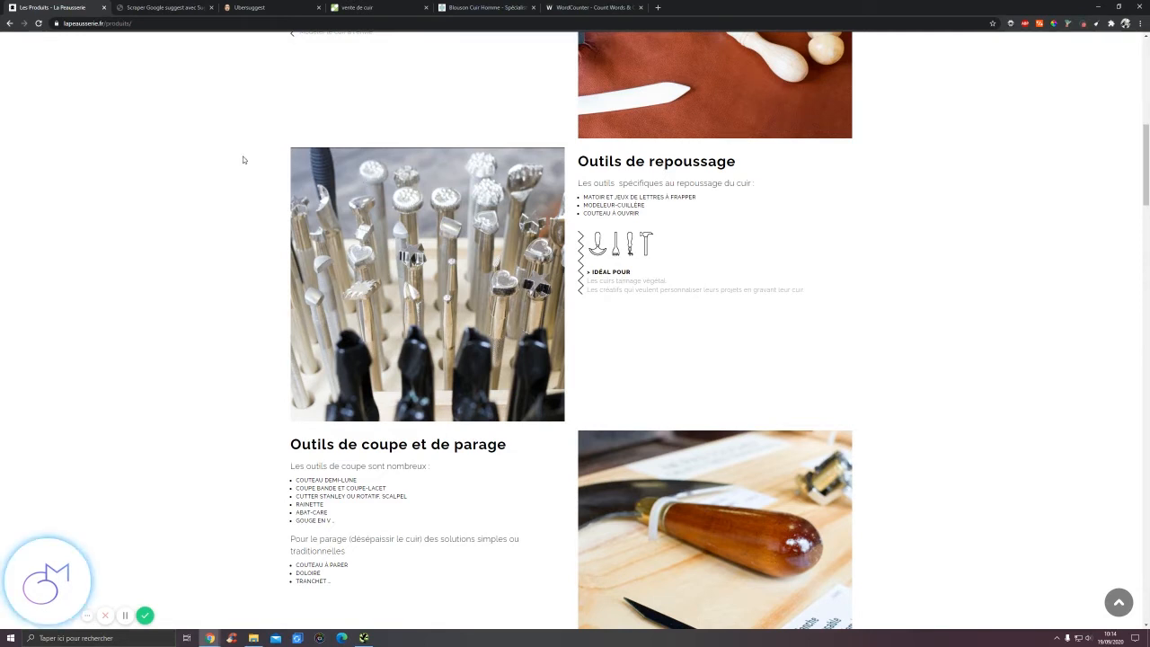
{"action": "left_click_drag", "start_coordinate": [244, 159], "coordinate": [698, 351]}
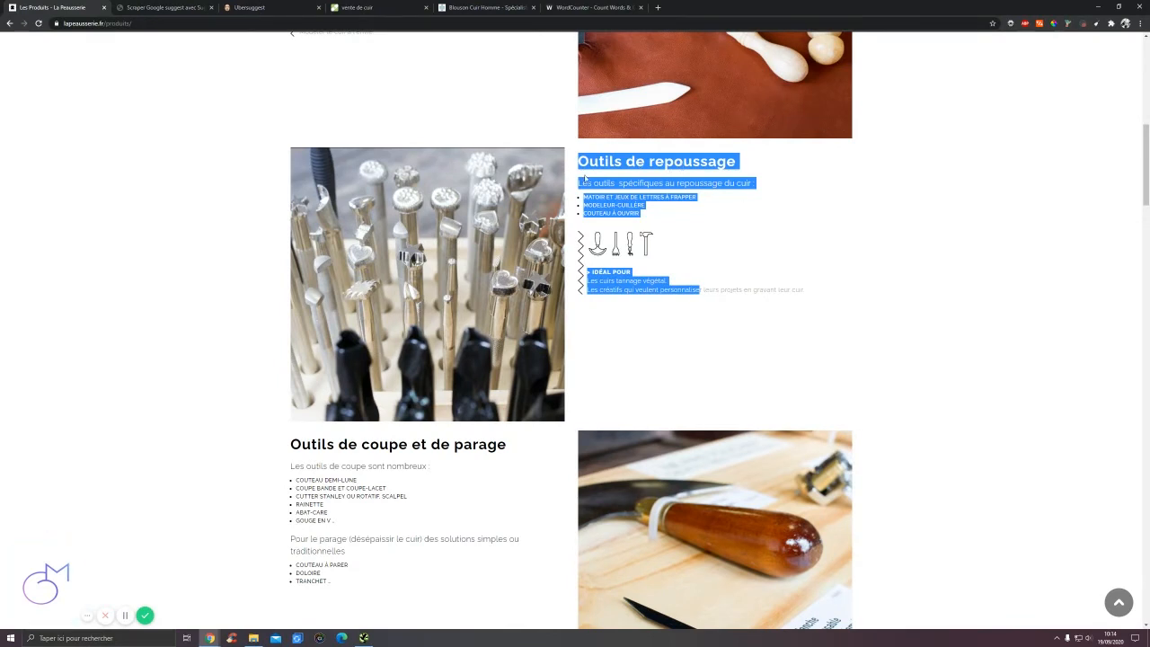
{"action": "left_click", "coordinate": [824, 186]}
- Search Ubersuggest for keyword ideas on "repoussage cuir"
{"action": "left_click", "coordinate": [256, 7]}
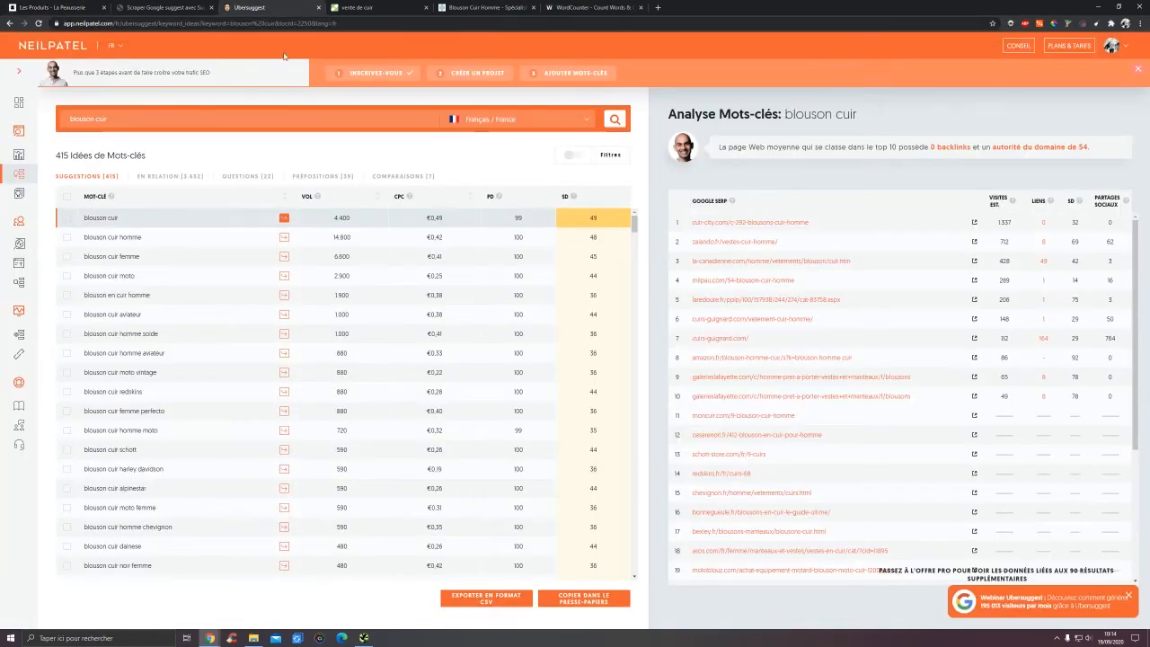
{"action": "left_click", "coordinate": [771, 221]}
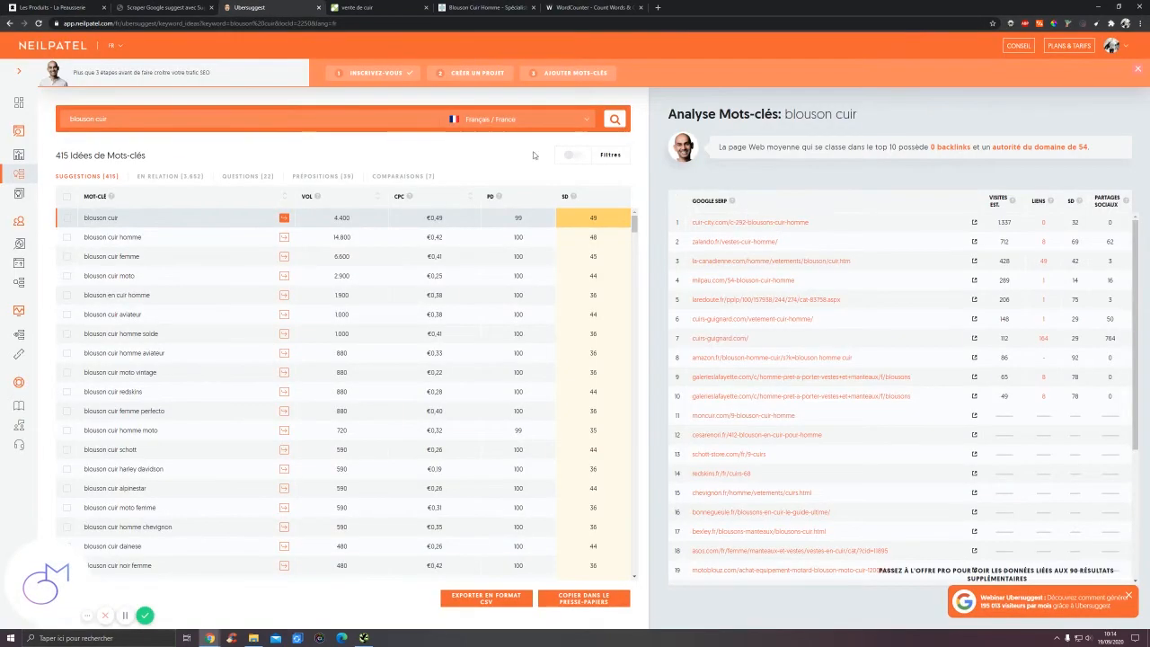
{"action": "triple_click", "coordinate": [267, 125]}
{"action": "type", "text": "ve"}
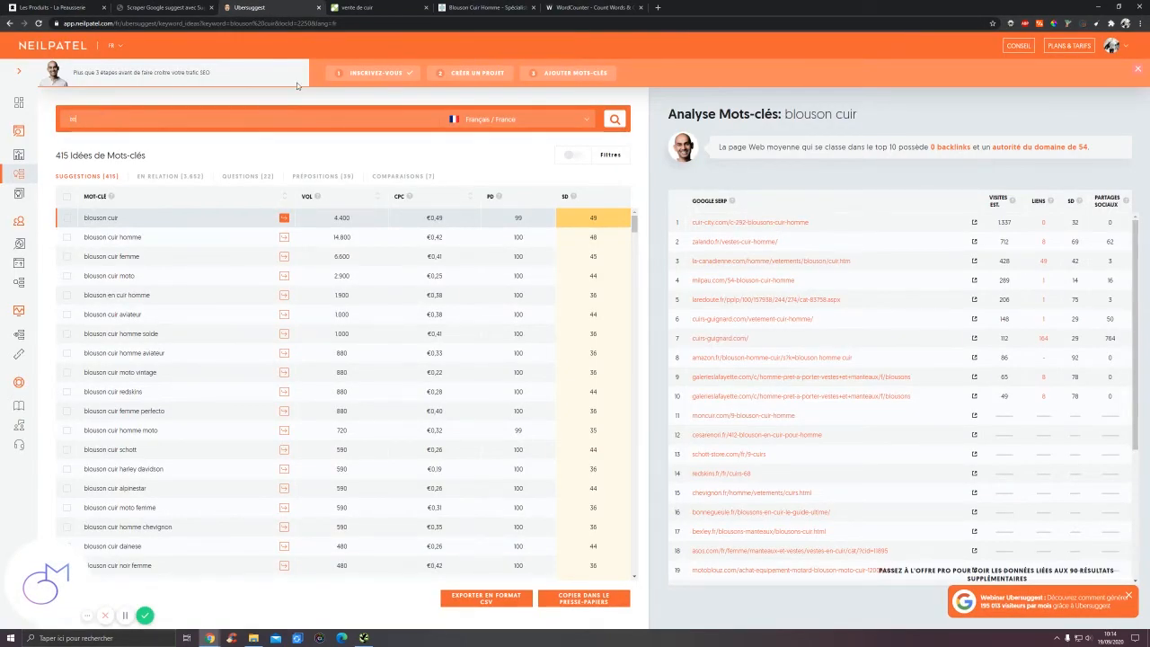
{"action": "type", "text": "poussage cuir"}
{"action": "key", "text": "Return"}
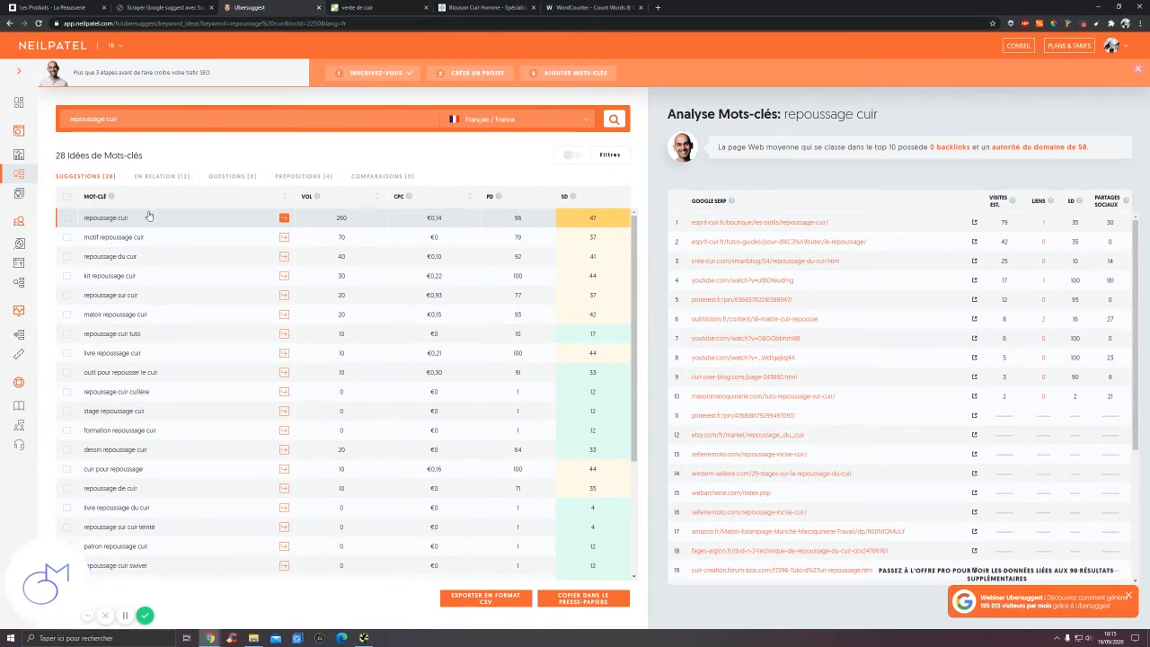
- Review La Peausserie's "Outils de repoussage" section, and add an "outils" branch with an "outils repoussage" sub-branch to "vente de cuir" in Coggle
{"action": "left_click", "coordinate": [148, 7]}
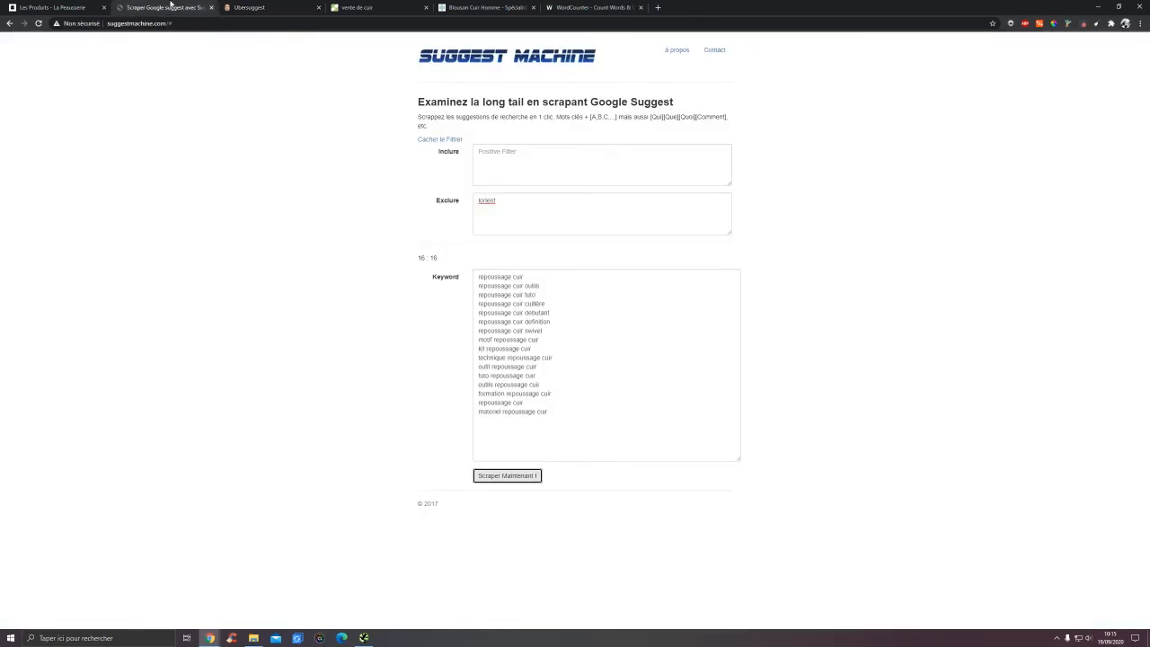
{"action": "left_click", "coordinate": [54, 7]}
{"action": "scroll", "coordinate": [124, 159], "scroll_direction": "up", "scroll_amount": 5}
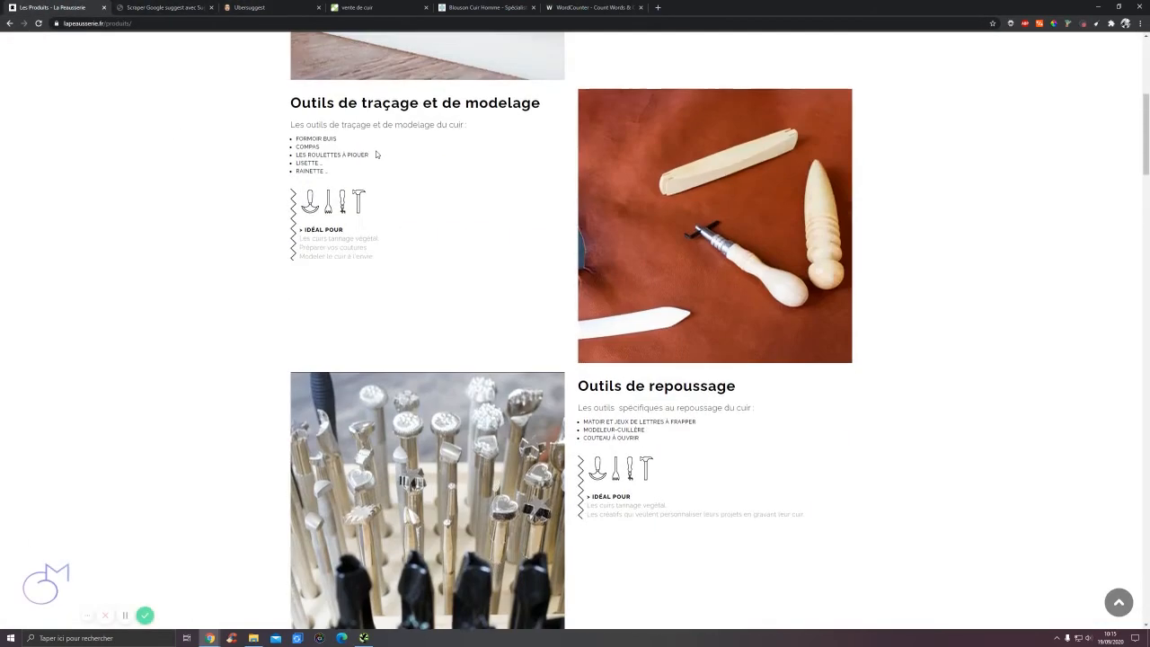
{"action": "scroll", "coordinate": [618, 293], "scroll_direction": "down", "scroll_amount": 3}
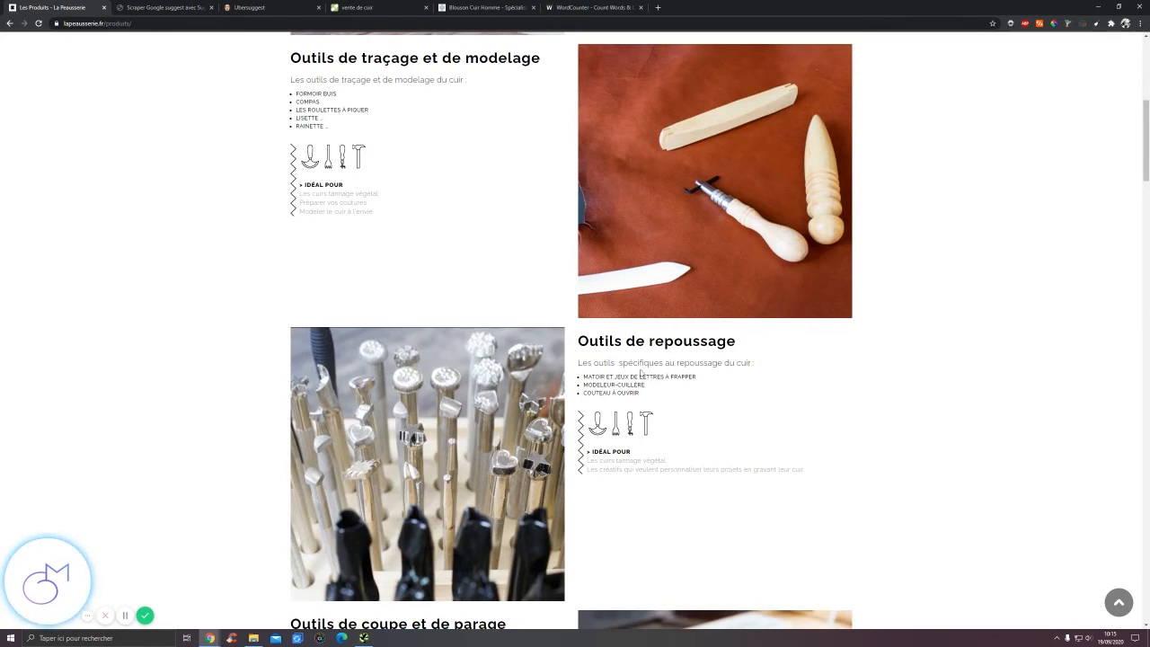
{"action": "left_click_drag", "start_coordinate": [700, 341], "coordinate": [599, 341]}
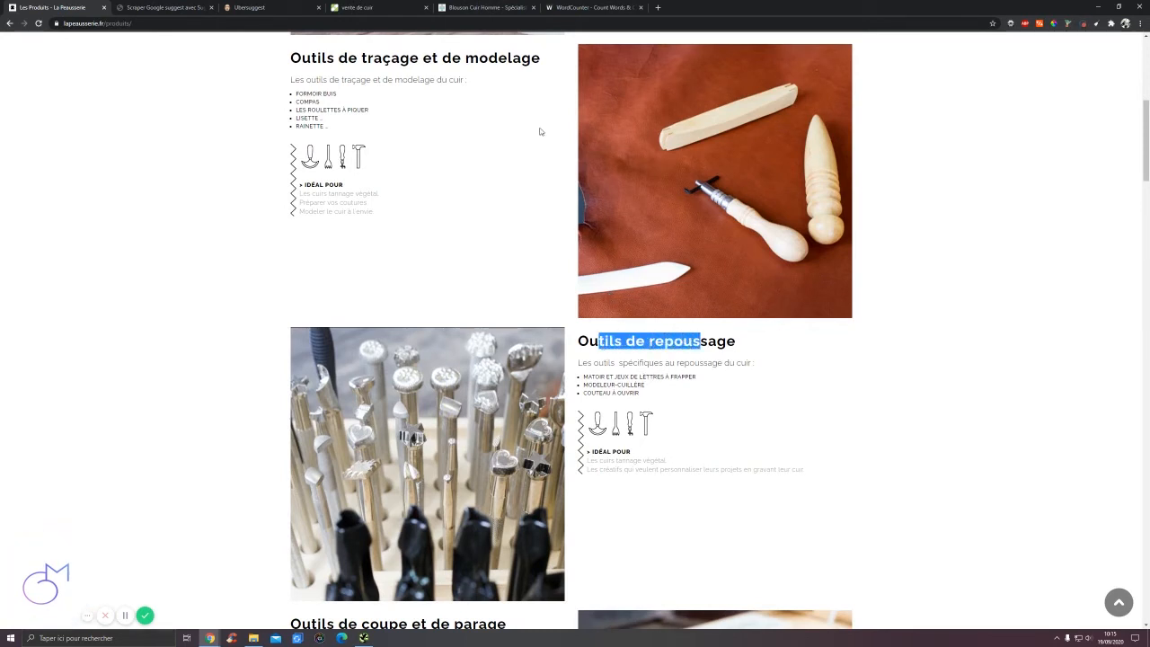
{"action": "left_click", "coordinate": [359, 8]}
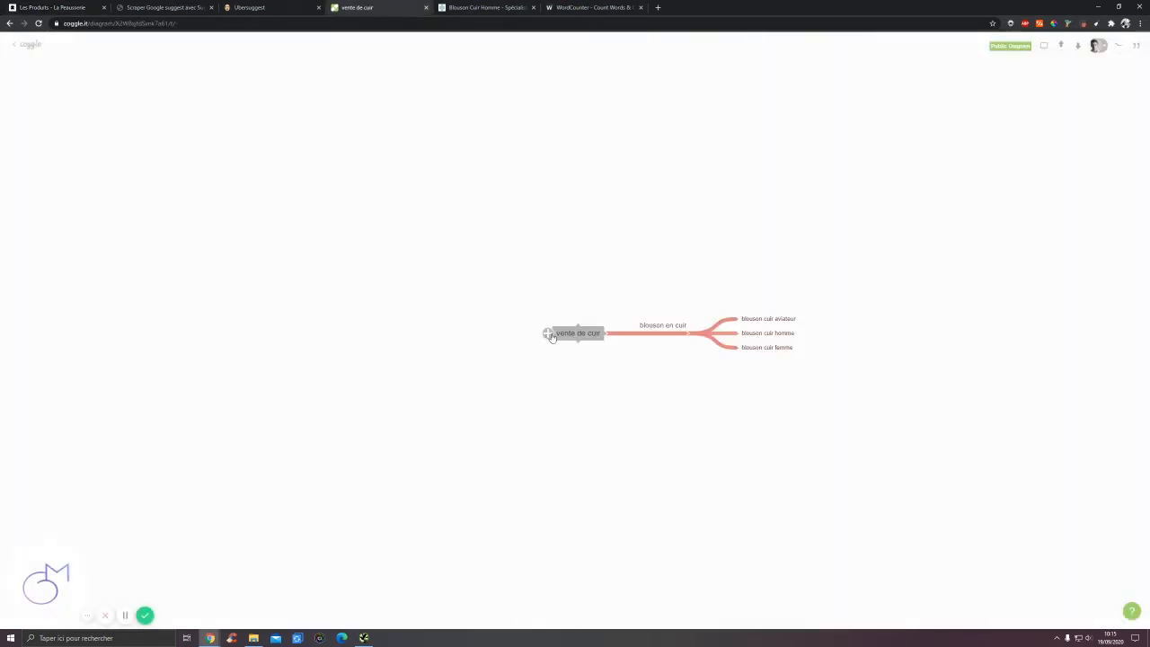
{"action": "left_click", "coordinate": [546, 334]}
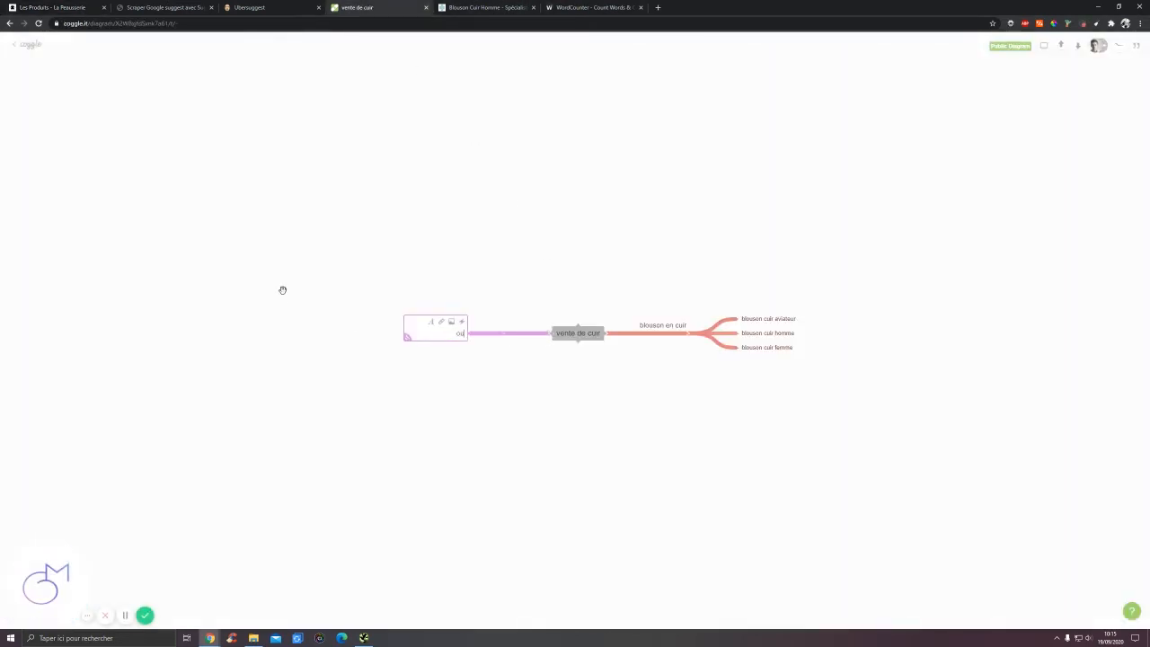
{"action": "type", "text": "outils"}
{"action": "left_click", "coordinate": [470, 334]}
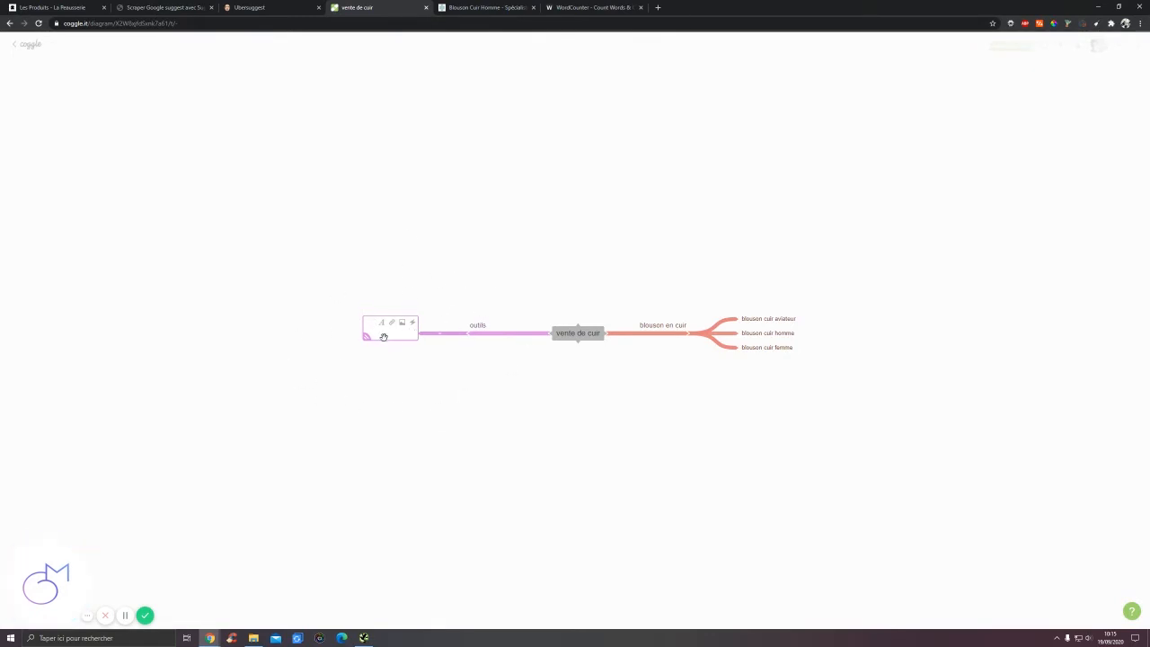
{"action": "type", "text": "outils repoussage"}
{"action": "left_click", "coordinate": [400, 242]}
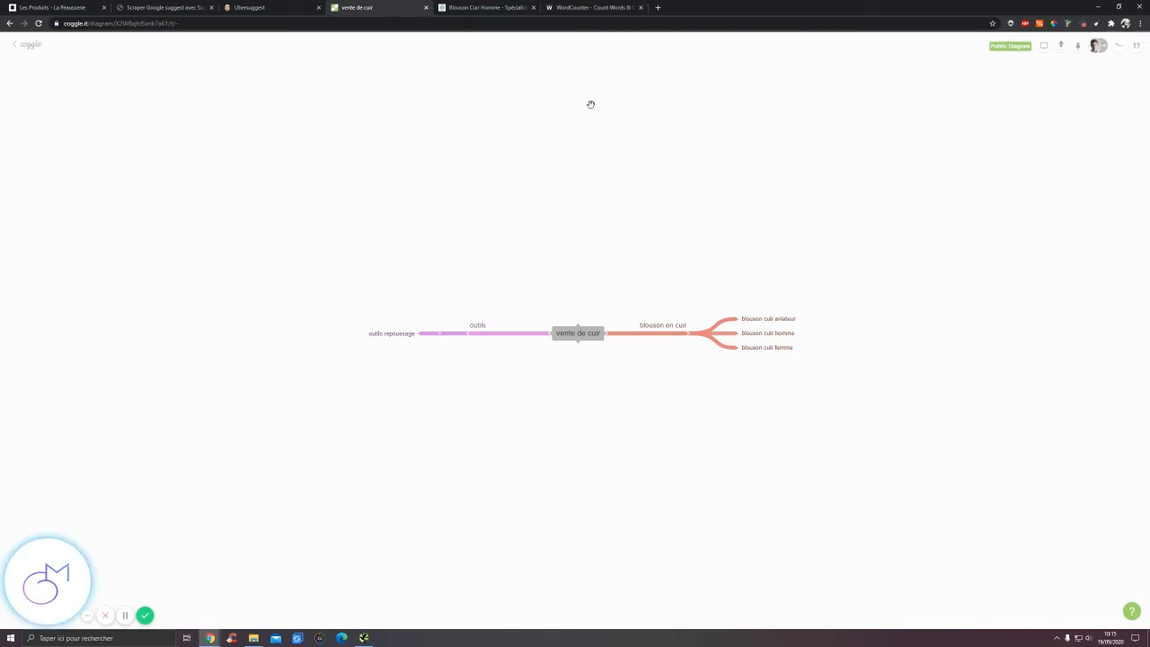
- Search Google for "repoussage cuir" in a new browser tab
{"action": "left_click", "coordinate": [655, 9]}
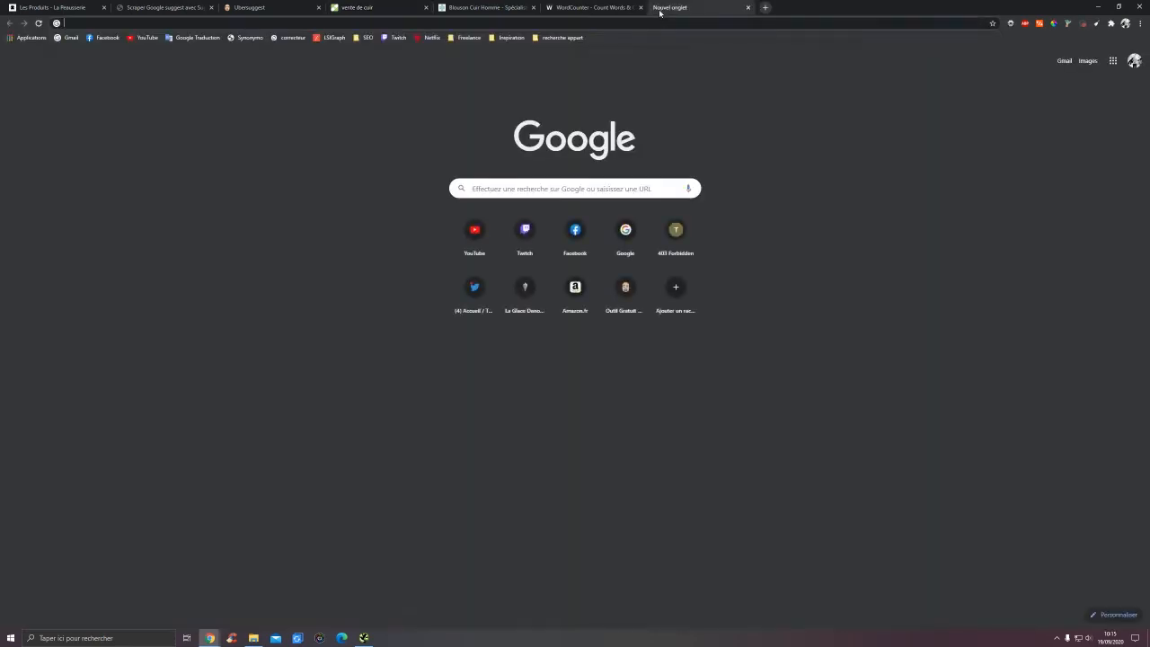
{"action": "left_click", "coordinate": [656, 20]}
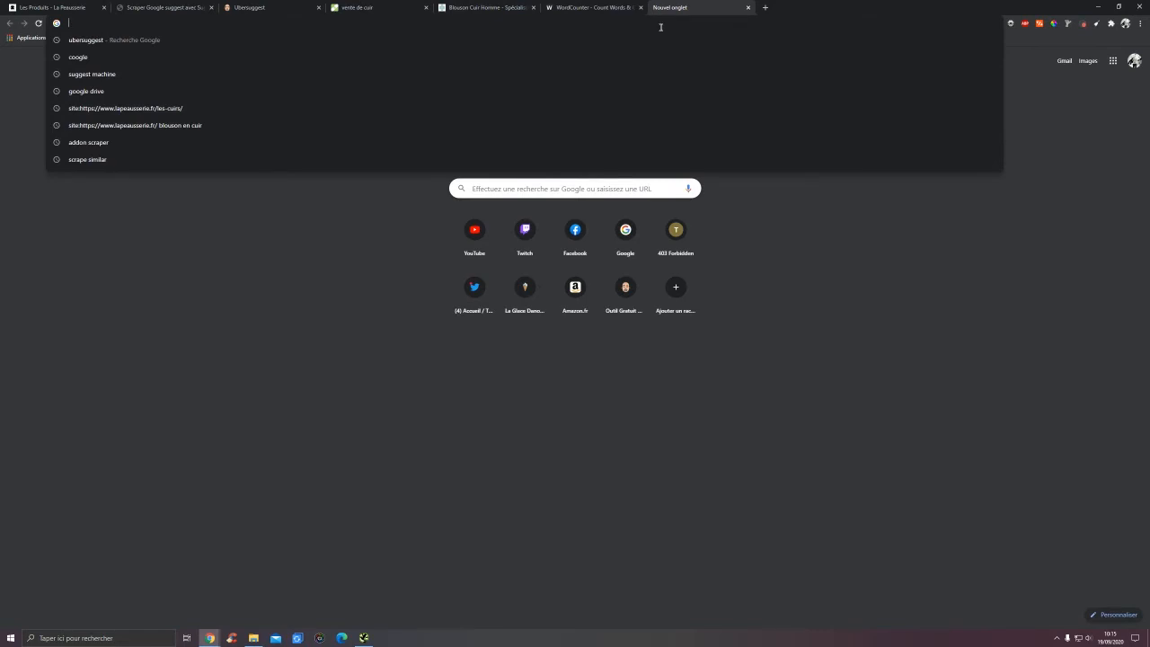
{"action": "type", "text": "repoussage cuir"}
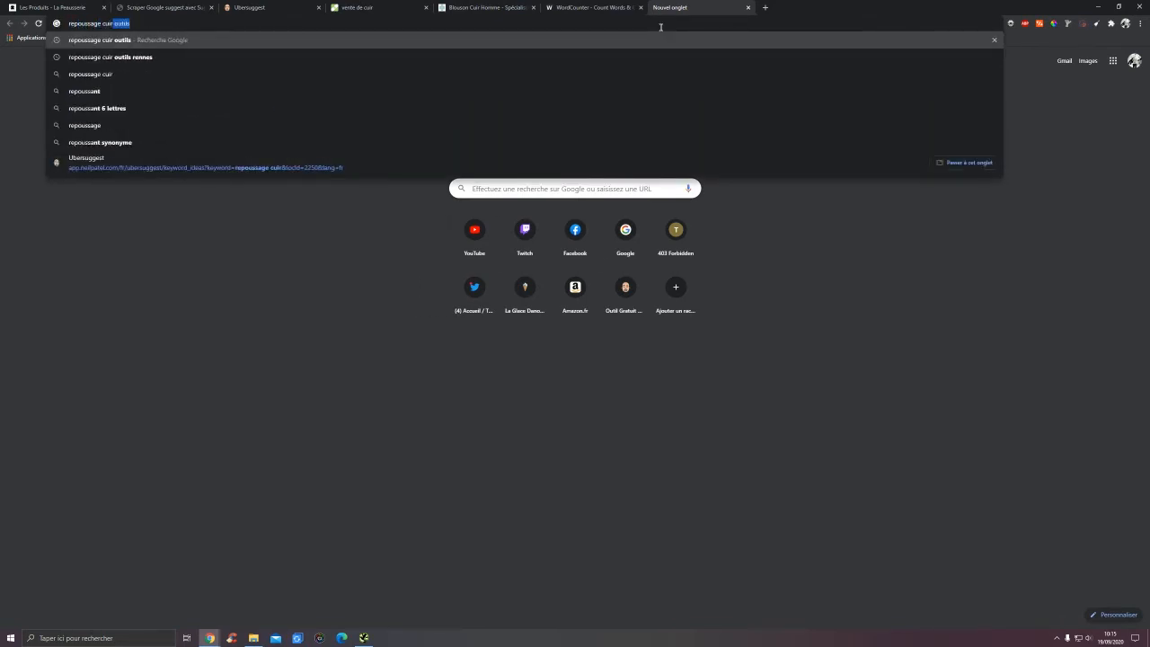
{"action": "key", "text": "Delete"}
{"action": "key", "text": "Return"}
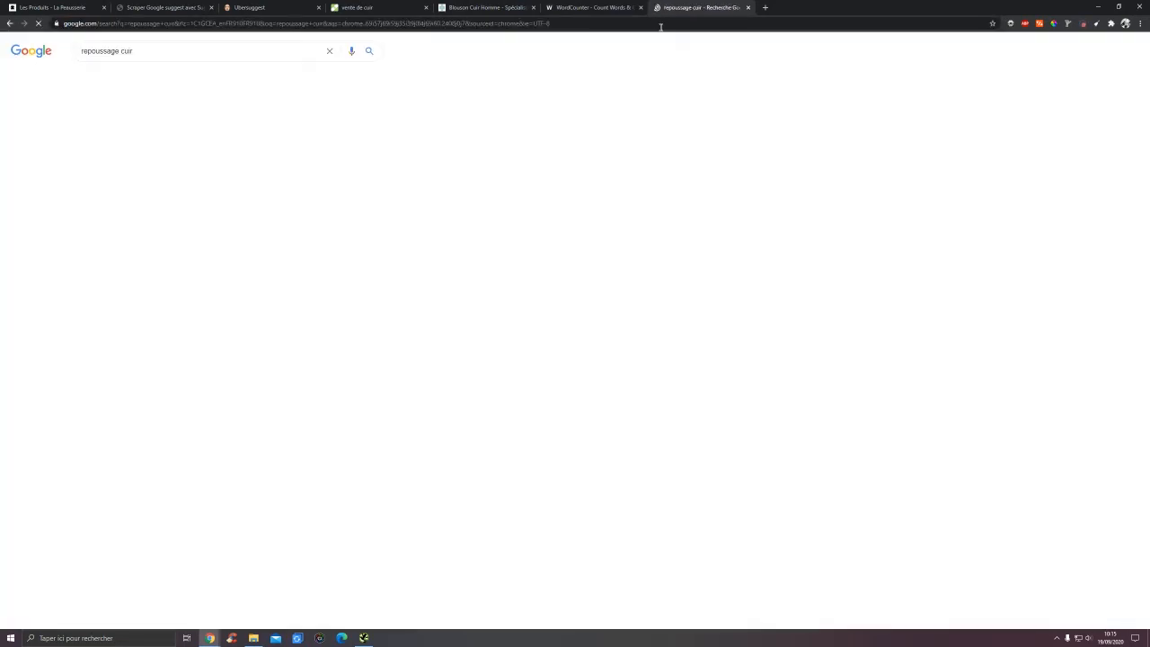
- Examine the related questions in the Google results, expanding "Comment repousser le cuir ?" and "Comment faire des motifs sur du cuir ?"
{"action": "scroll", "coordinate": [637, 113], "scroll_direction": "down", "scroll_amount": 5}
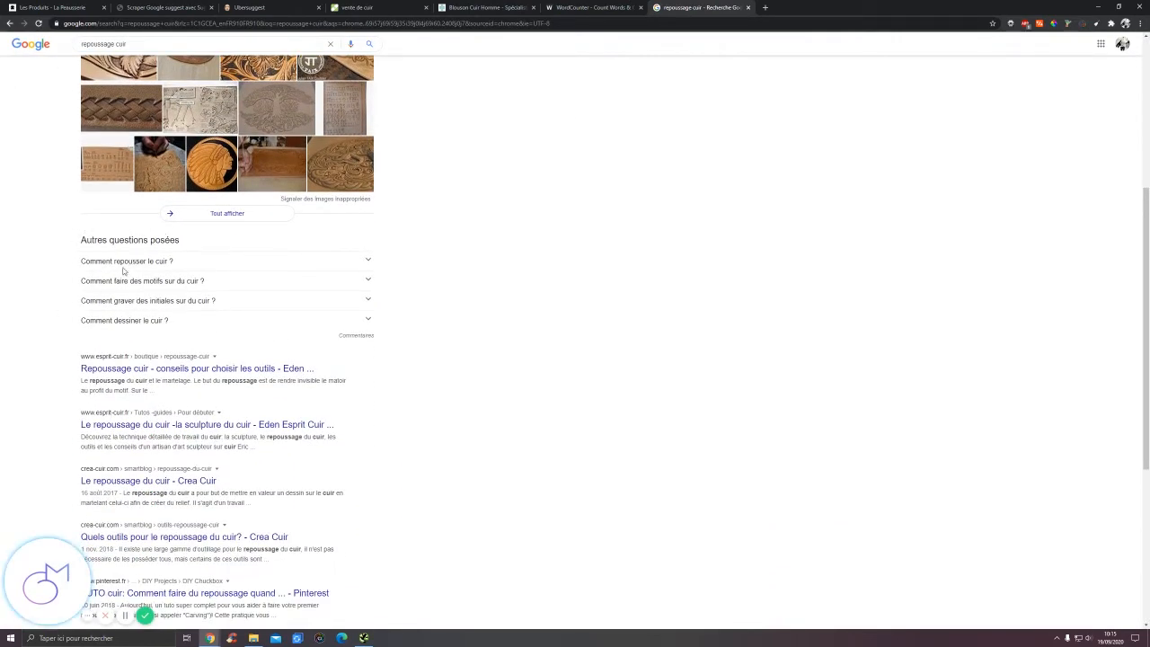
{"action": "left_click", "coordinate": [153, 264]}
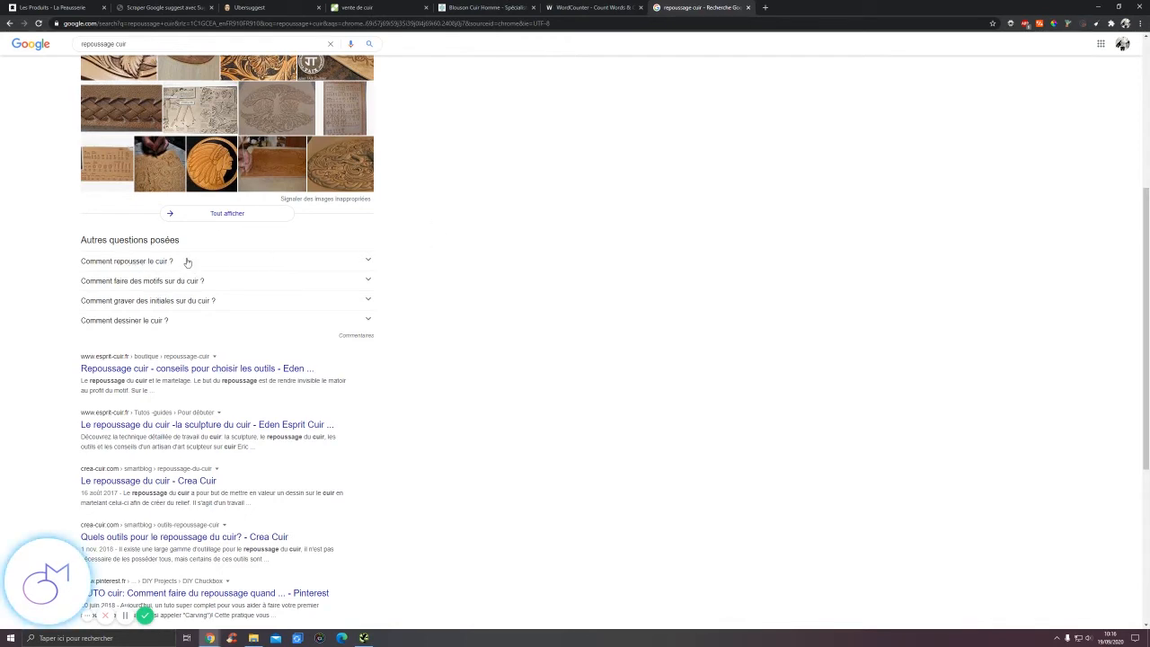
{"action": "left_click_drag", "start_coordinate": [173, 262], "coordinate": [81, 267]}
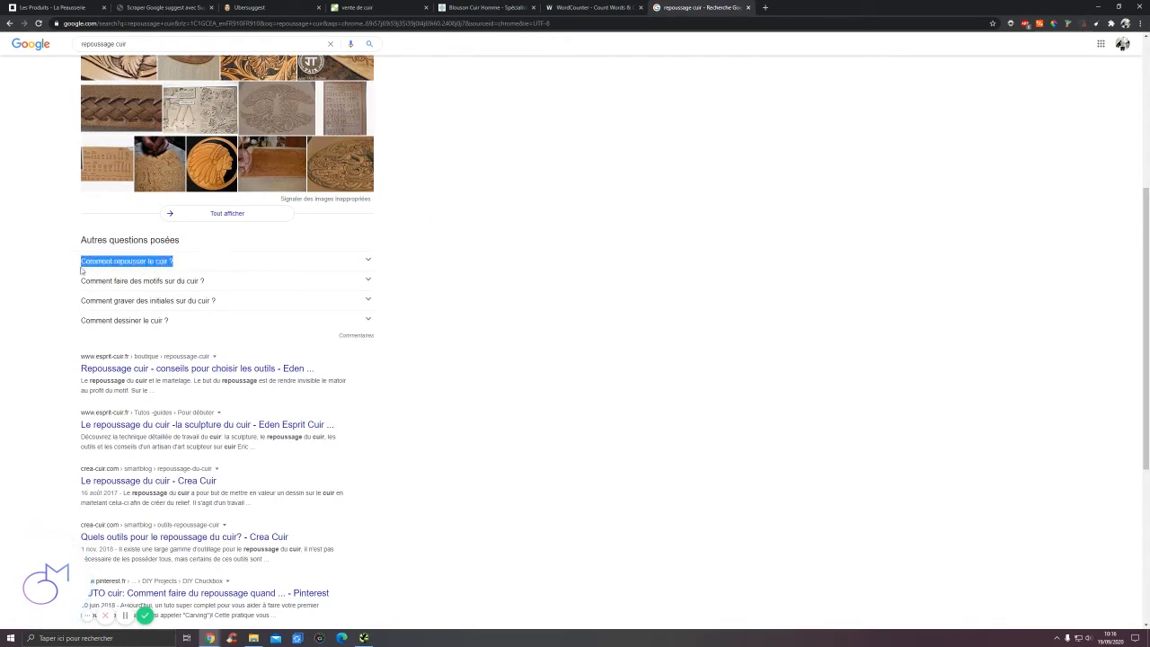
{"action": "left_click", "coordinate": [400, 8]}
{"action": "left_click", "coordinate": [701, 7]}
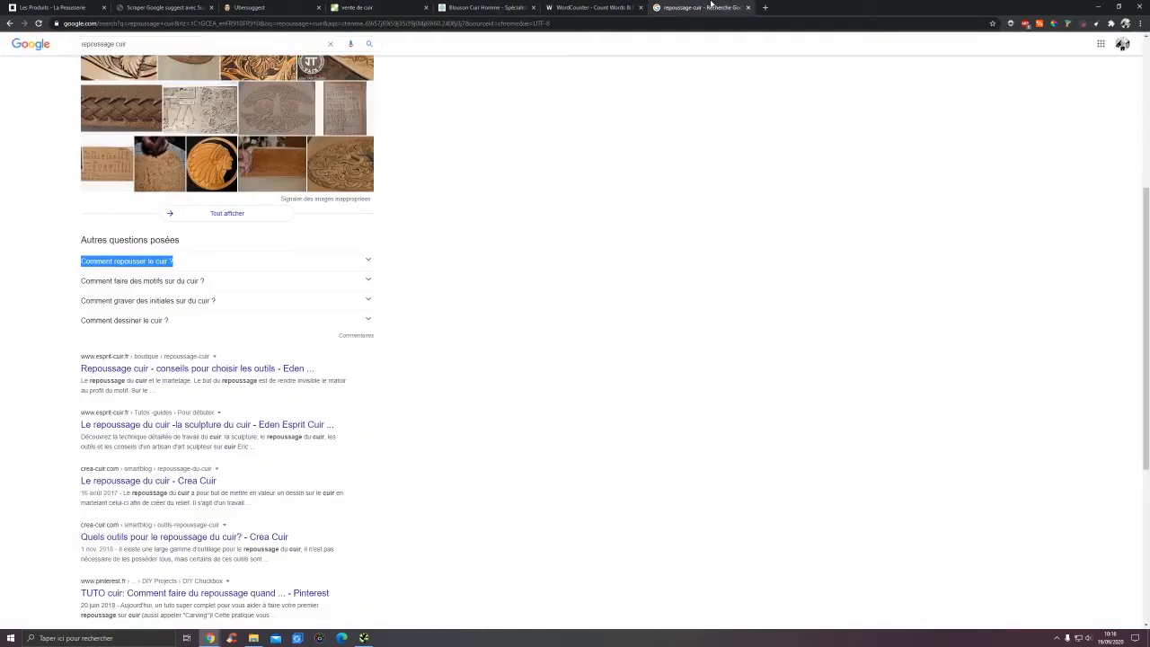
{"action": "left_click", "coordinate": [216, 266]}
{"action": "left_click", "coordinate": [190, 379]}
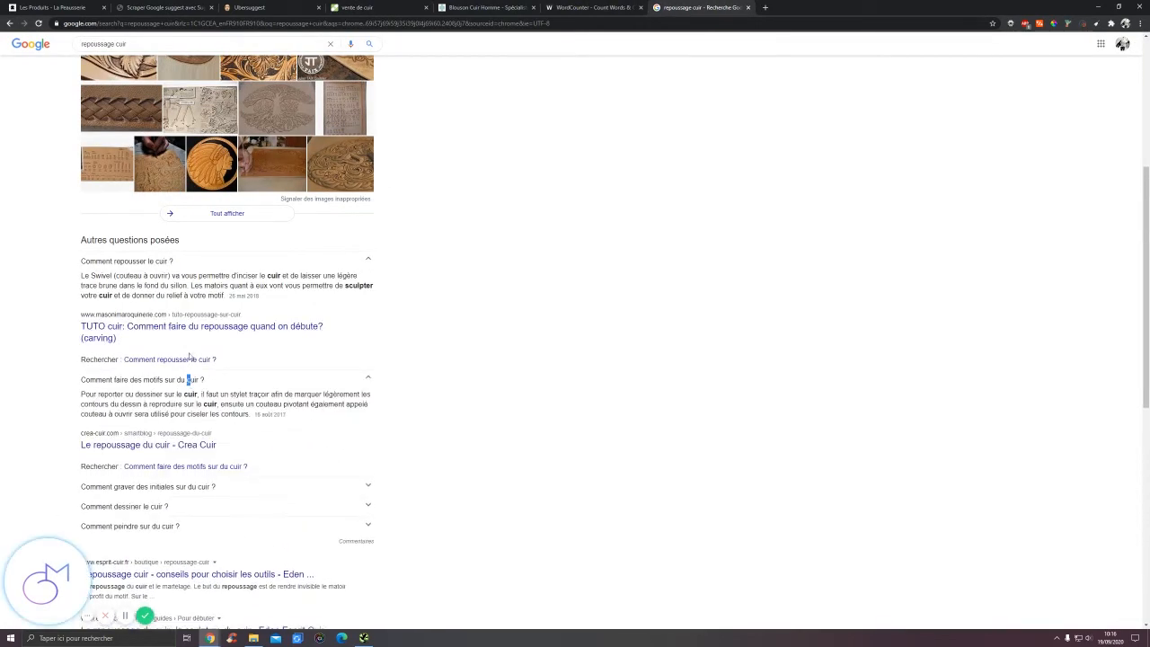
- Expand the related question "Comment graver des initiales sur du cuir ?" and examine the videos and questions in the Google results
{"action": "scroll", "coordinate": [191, 359], "scroll_direction": "down", "scroll_amount": 1}
{"action": "left_click", "coordinate": [193, 398]}
{"action": "scroll", "coordinate": [171, 440], "scroll_direction": "down", "scroll_amount": 1}
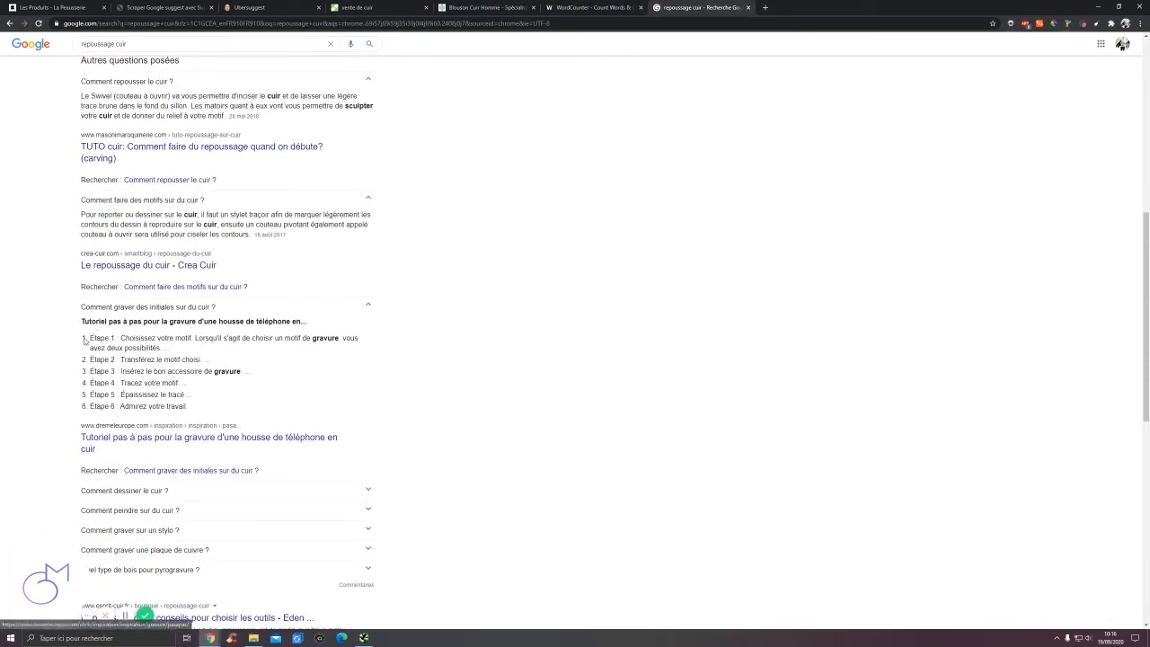
{"action": "scroll", "coordinate": [125, 372], "scroll_direction": "up", "scroll_amount": 3}
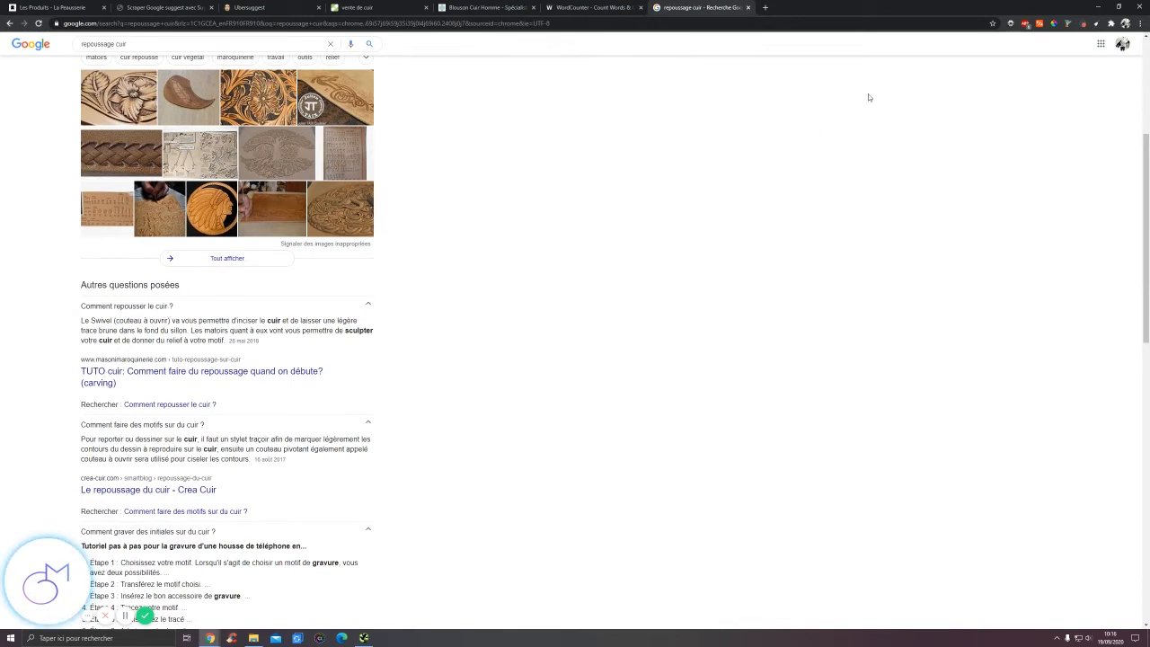
{"action": "right_click", "coordinate": [1096, 28]}
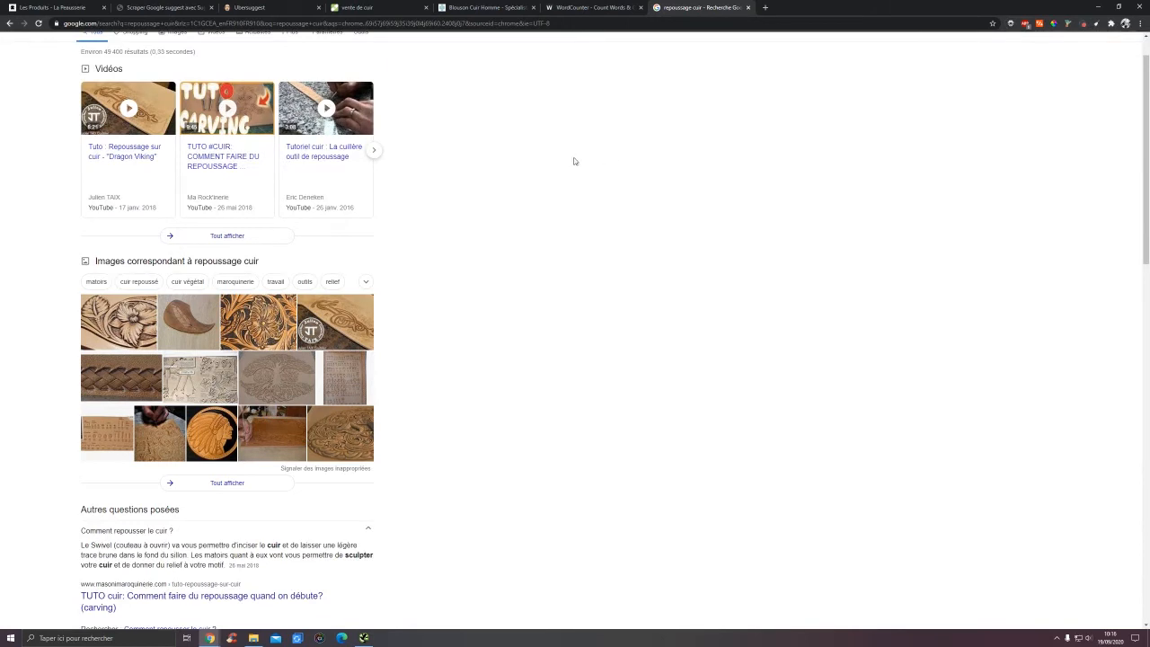
{"action": "scroll", "coordinate": [572, 161], "scroll_direction": "up", "scroll_amount": 1}
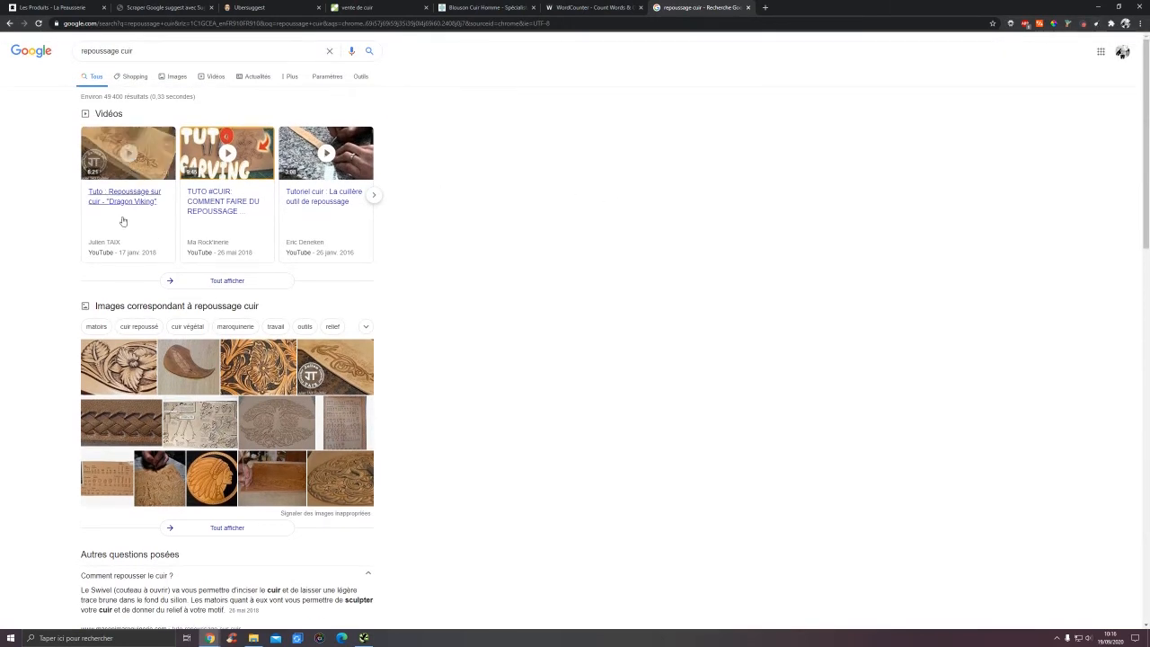
{"action": "scroll", "coordinate": [122, 255], "scroll_direction": "down", "scroll_amount": 1}
{"action": "scroll", "coordinate": [122, 254], "scroll_direction": "down", "scroll_amount": 2}
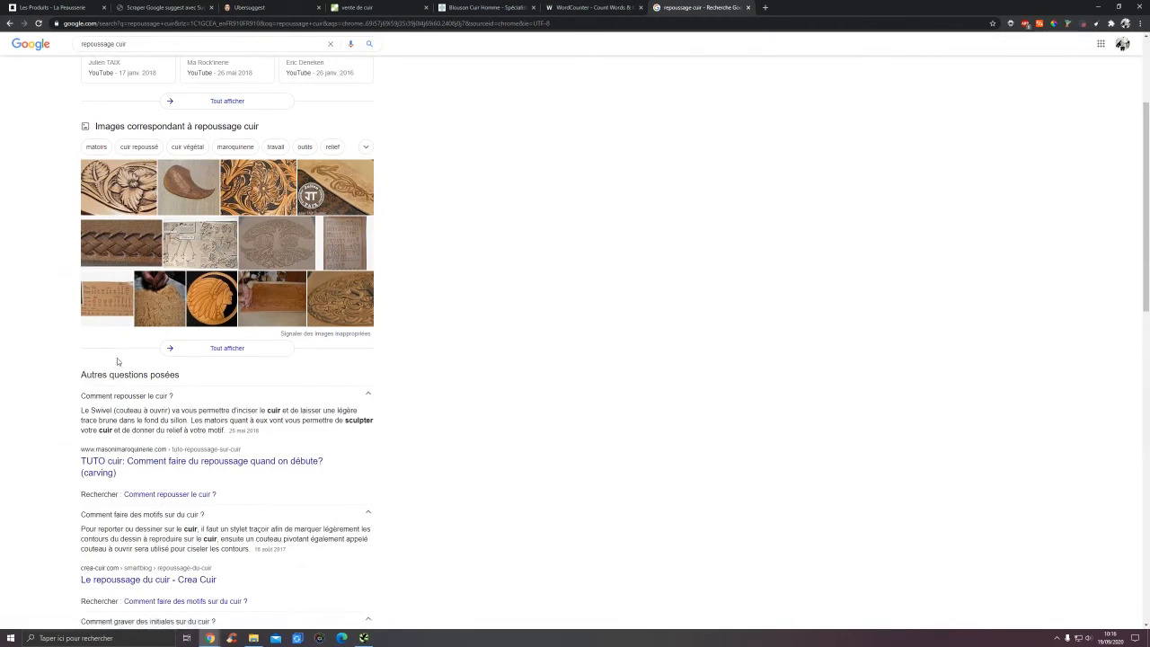
{"action": "right_click", "coordinate": [93, 372]}
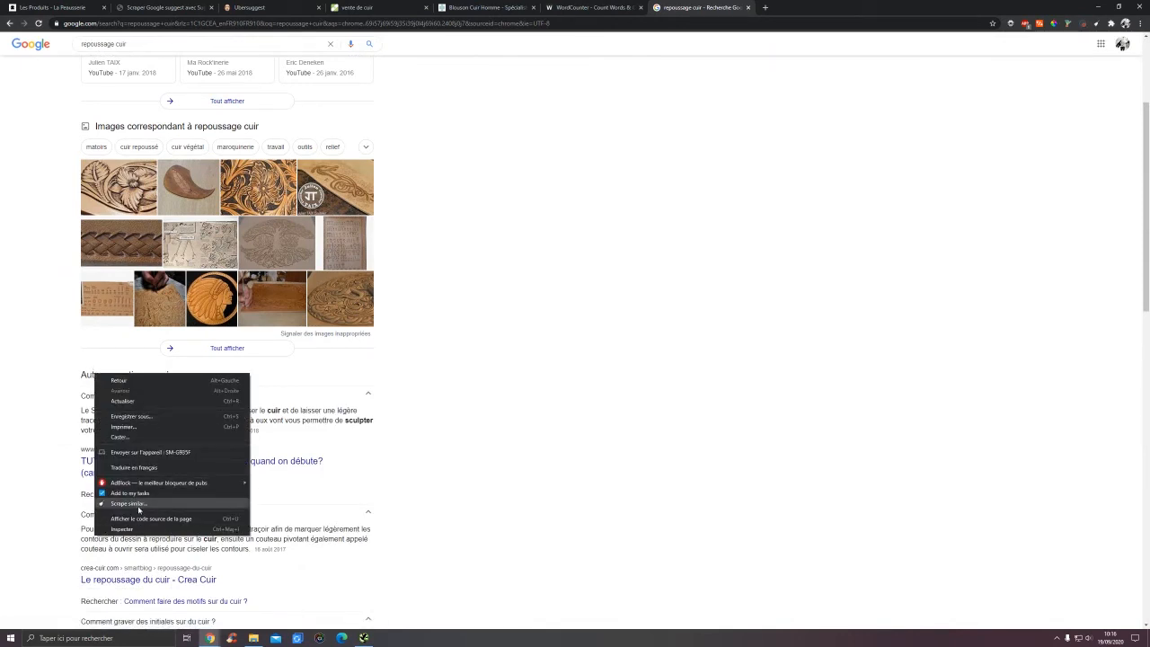
{"action": "left_click", "coordinate": [138, 506]}
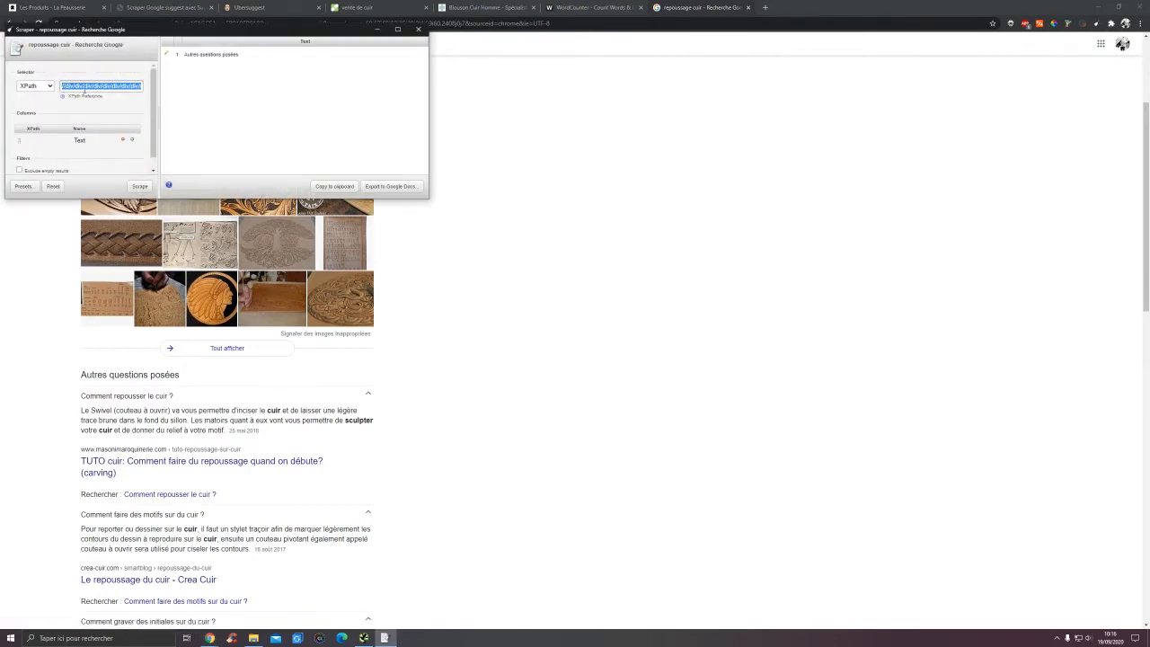
{"action": "left_click", "coordinate": [85, 87]}
{"action": "left_click_drag", "start_coordinate": [67, 86], "coordinate": [197, 80]}
{"action": "type", "text": "//d"}
{"action": "left_click", "coordinate": [417, 29]}
- Inspect the HTML element of the question "Comment repousser le cuir ?" and copy its class value
{"action": "scroll", "coordinate": [125, 399], "scroll_direction": "down", "scroll_amount": 1}
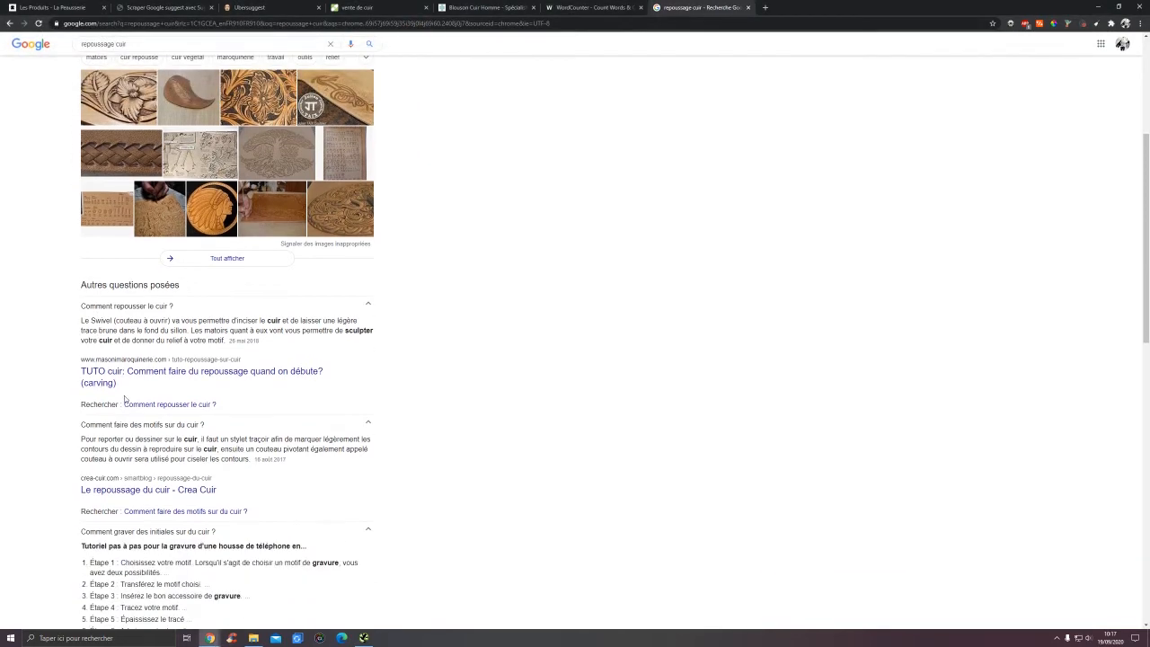
{"action": "right_click", "coordinate": [101, 306]}
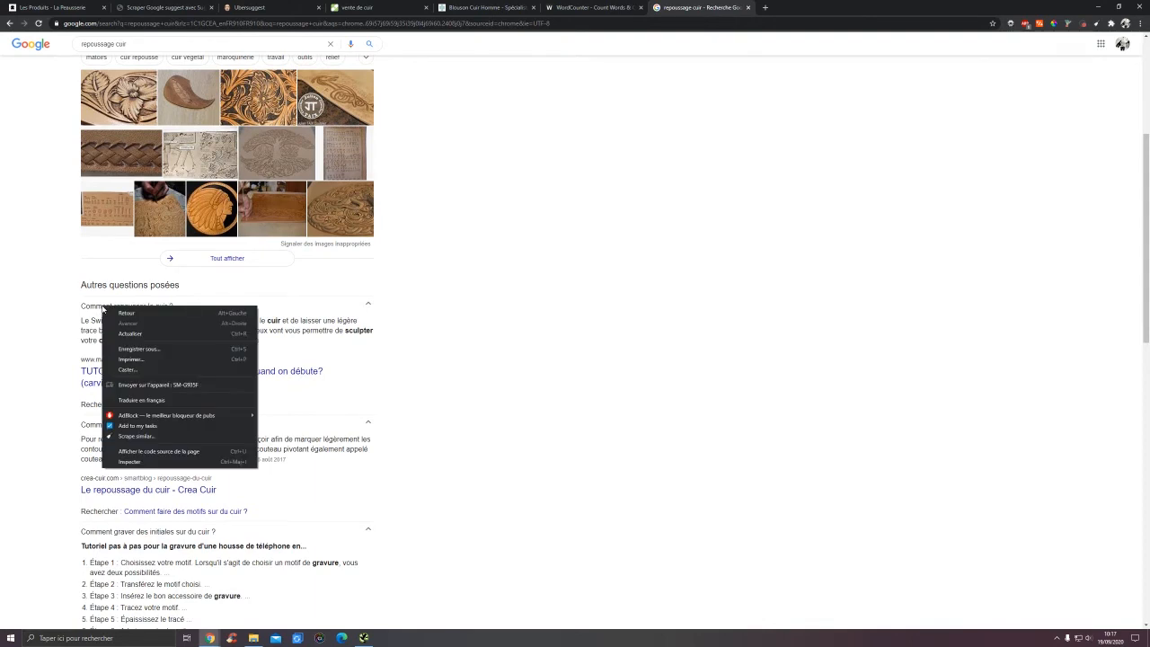
{"action": "left_click", "coordinate": [128, 462]}
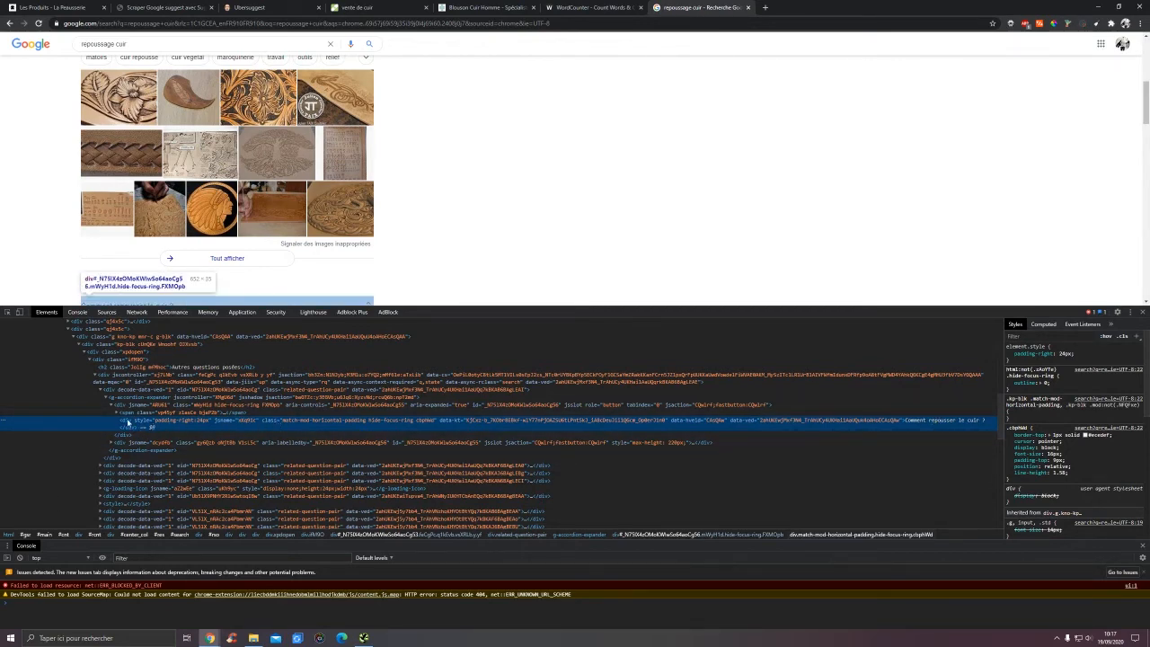
{"action": "double_click", "coordinate": [308, 420]}
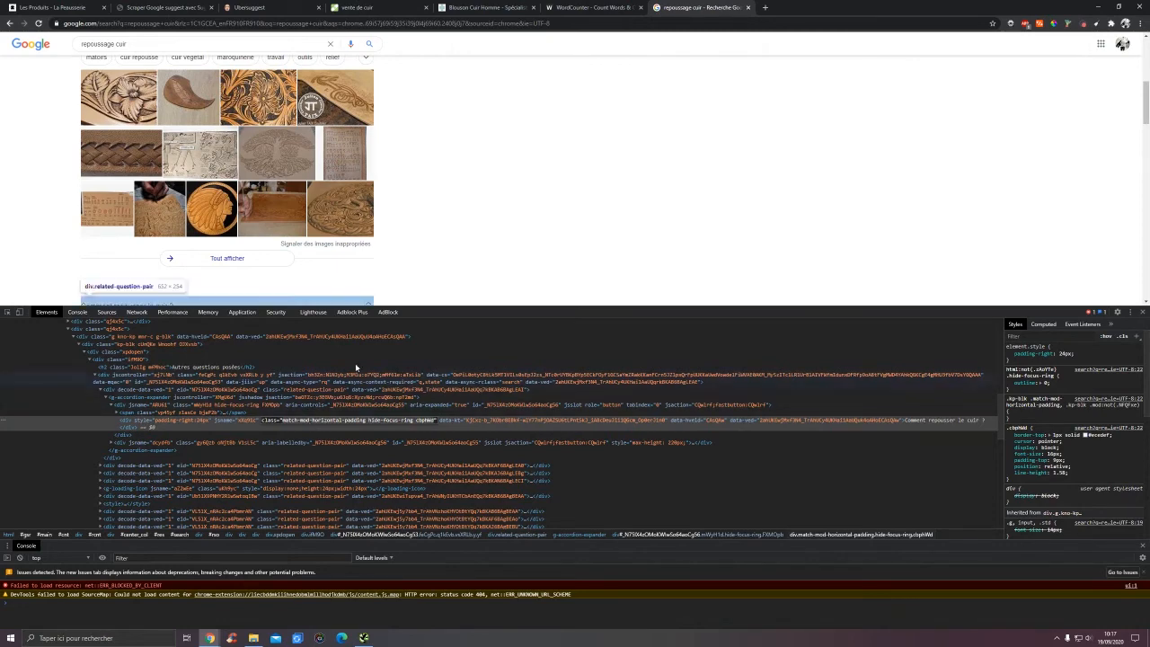
{"action": "key", "text": "Escape"}
{"action": "scroll", "coordinate": [330, 194], "scroll_direction": "down", "scroll_amount": 2}
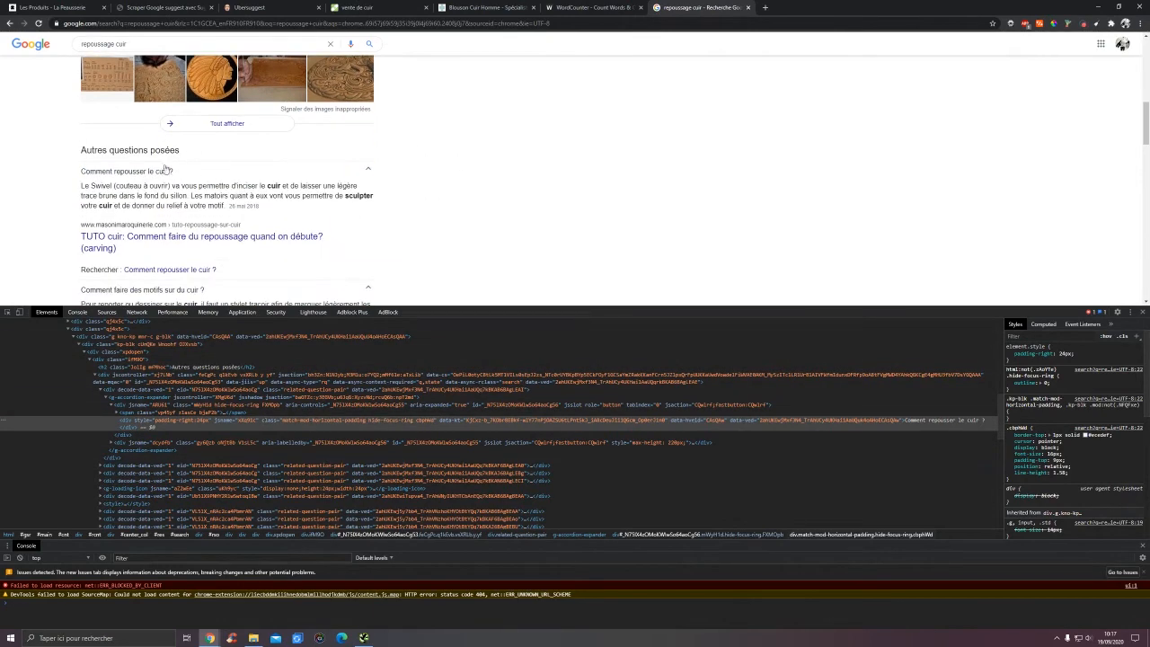
{"action": "scroll", "coordinate": [134, 145], "scroll_direction": "down", "scroll_amount": 1}
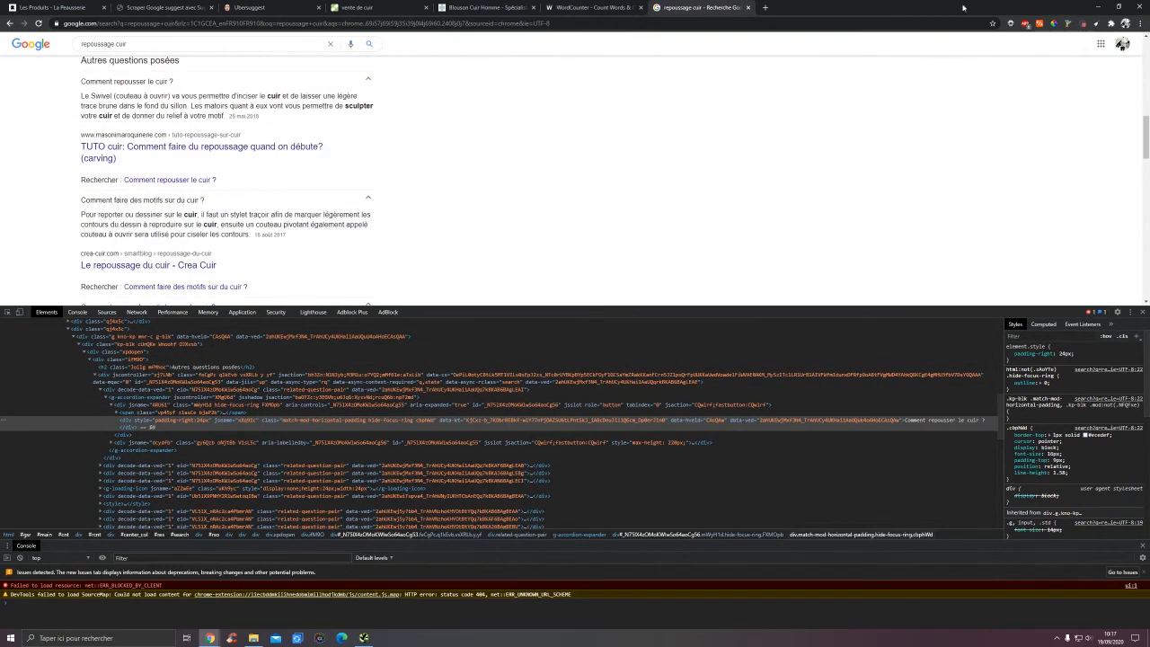
{"action": "left_click", "coordinate": [1099, 24]}
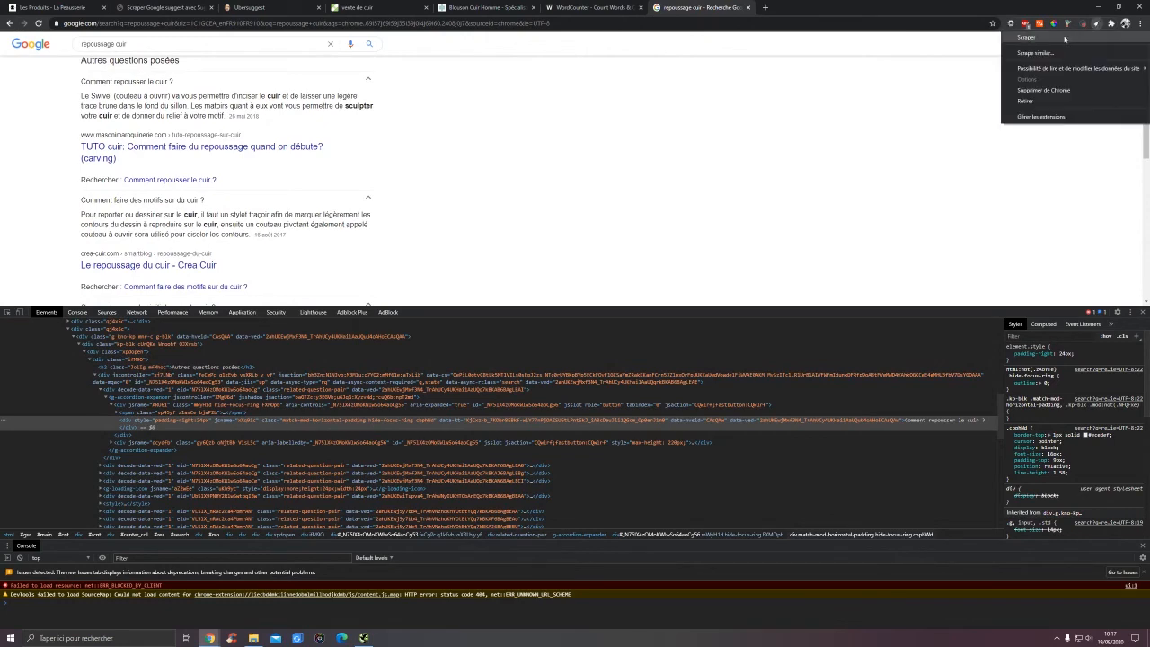
{"action": "left_click", "coordinate": [1060, 53]}
{"action": "key", "text": "BackSpace"}
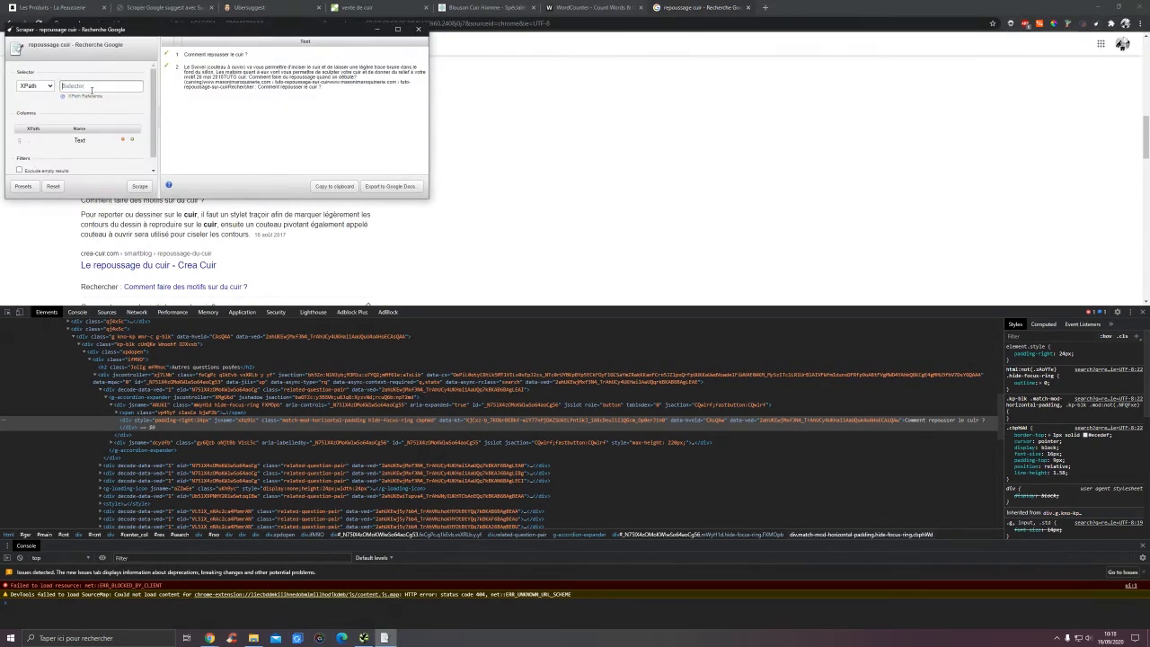
{"action": "left_click", "coordinate": [98, 85]}
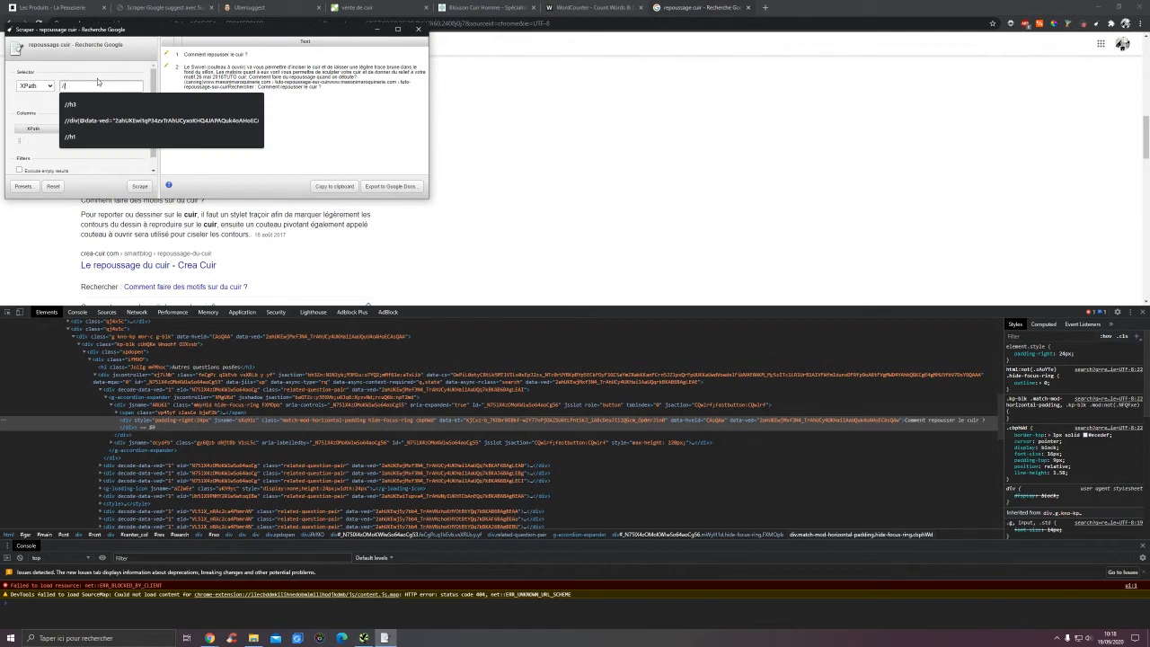
{"action": "type", "text": "//di"}
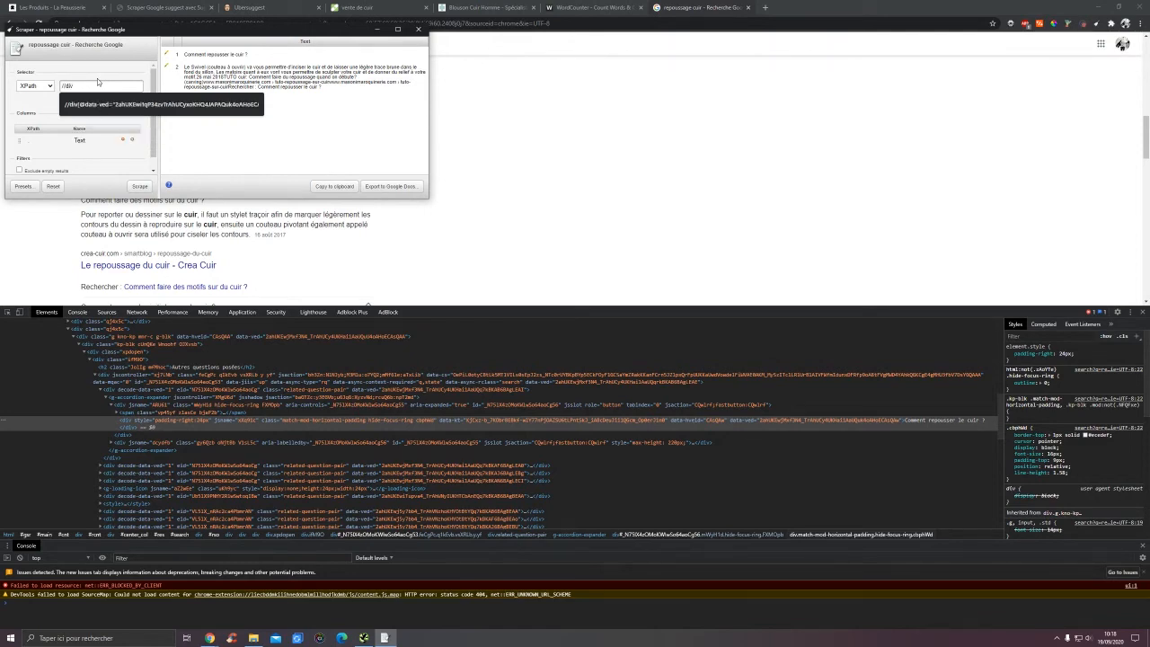
{"action": "type", "text": "v[@c"}
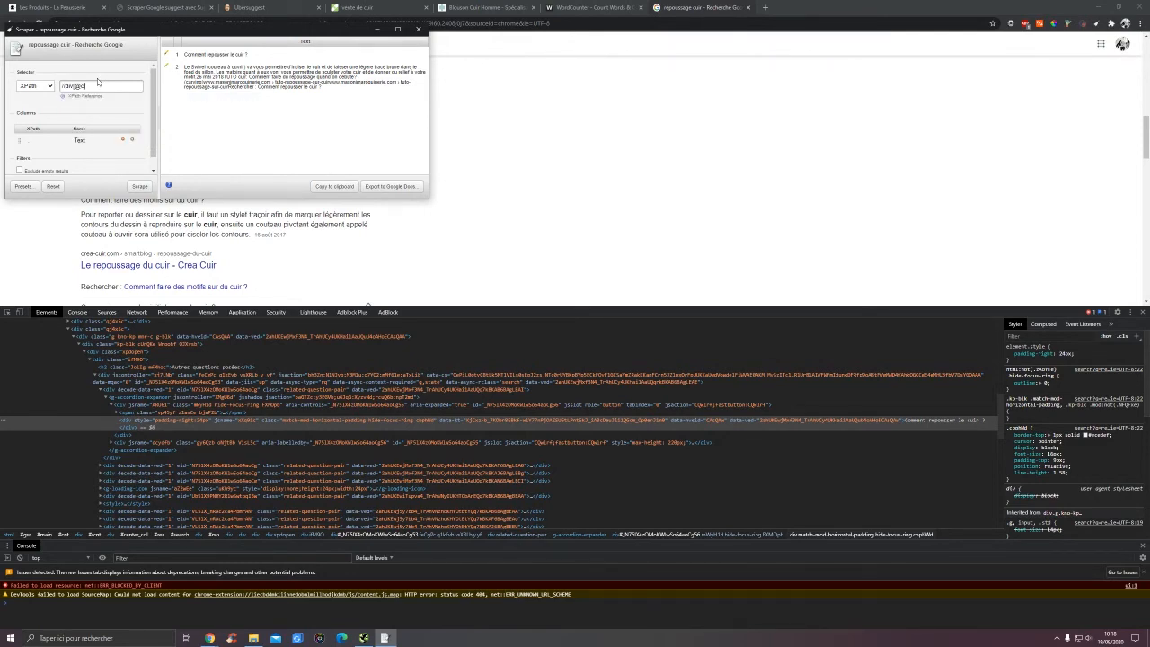
{"action": "type", "text": "lass="}
{"action": "key", "text": "ctrl+v"}
{"action": "type", "text": "']"}
{"action": "type", "text": "]"}
{"action": "left_click", "coordinate": [141, 187]}
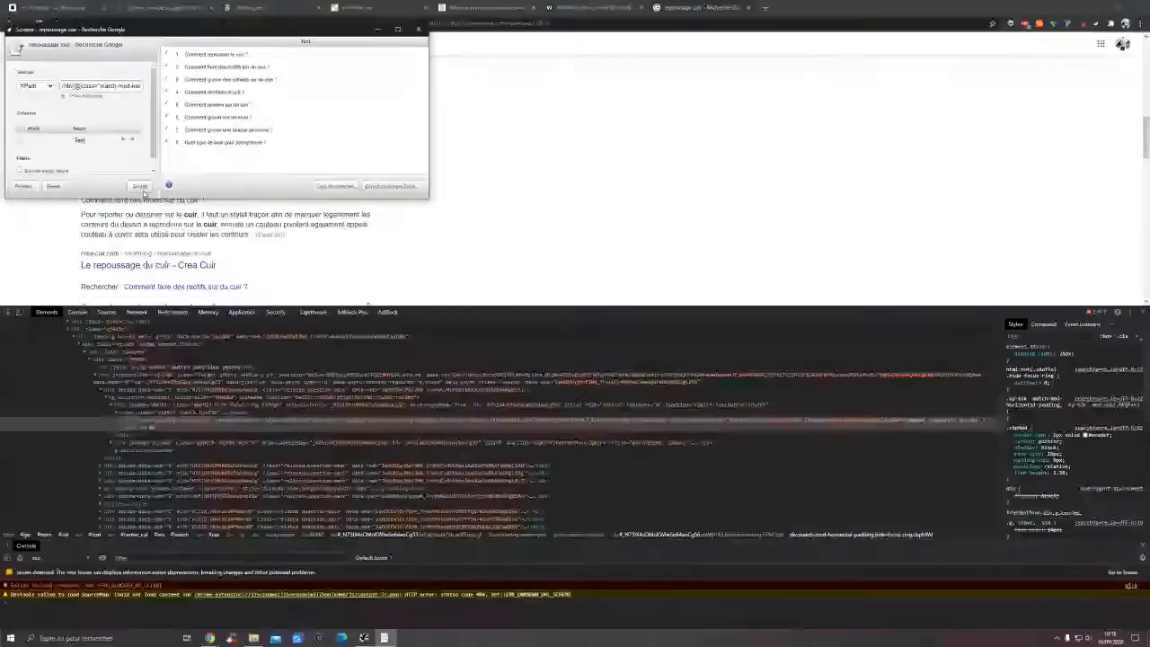
- Copy the scraped questions into a new Notepad document, highlight the list of questions, and discard the document without saving
{"action": "left_click", "coordinate": [334, 187]}
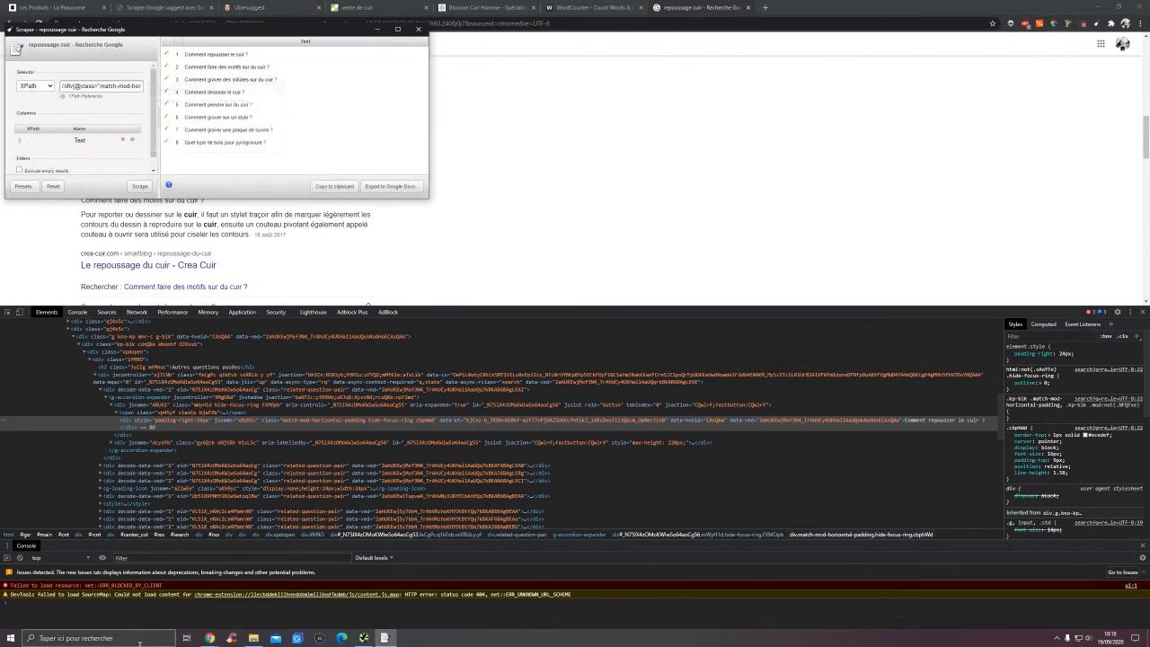
{"action": "left_click", "coordinate": [113, 633]}
{"action": "type", "text": "bloc"}
{"action": "key", "text": "Return"}
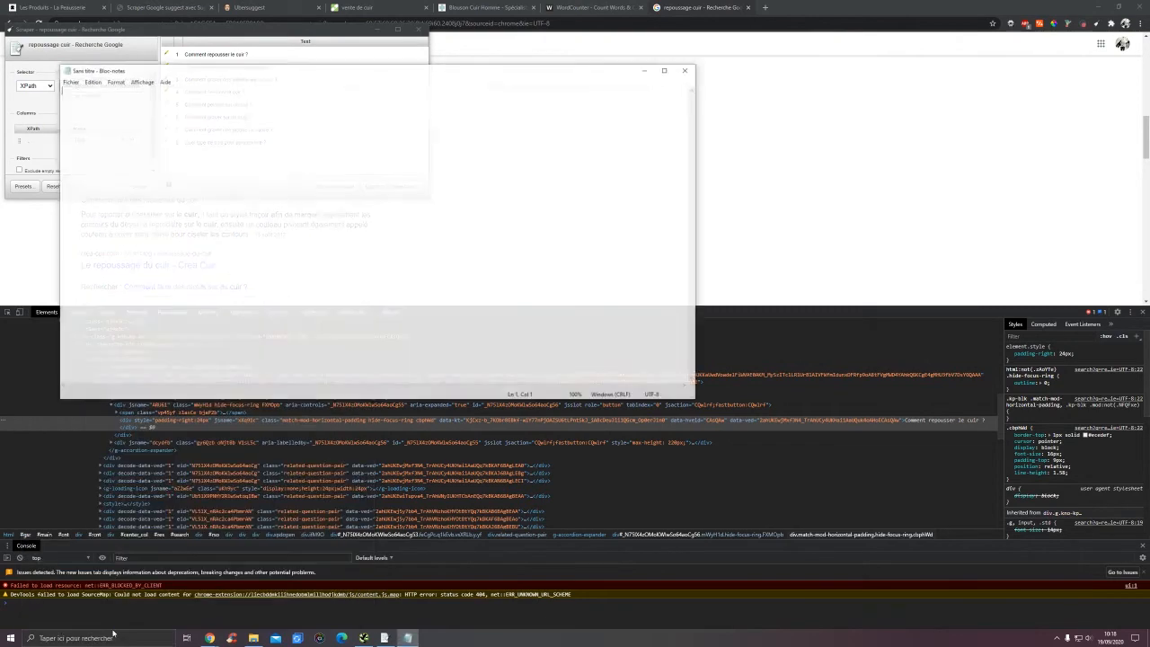
{"action": "type", "text": "Text Comment repousser le cuir ? Comment faire des motifs sur du cuir ? Comment graver des initiales sur du cuir ? Comment dessiner le cuir ? Comment peindre sur du cuir ? Comment graver sur un stylo ? Comment graver une plaque de cuivre ? Quel type de bois pour pyrogravure ?"}
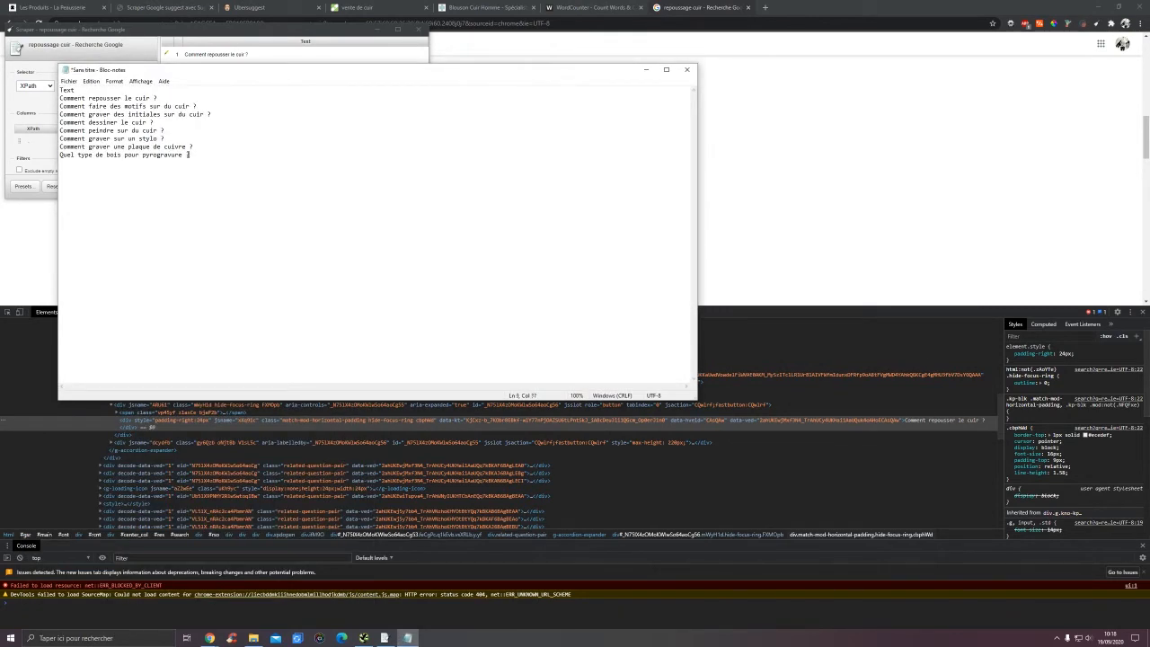
{"action": "left_click_drag", "start_coordinate": [188, 154], "coordinate": [2, 100]}
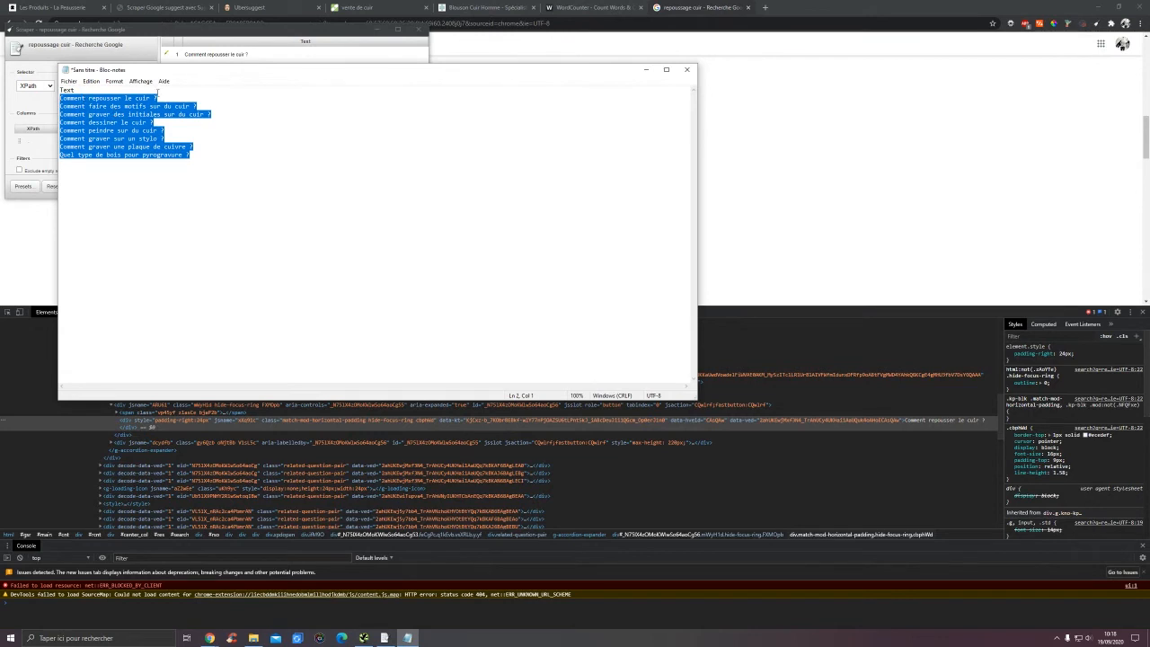
{"action": "left_click", "coordinate": [246, 116]}
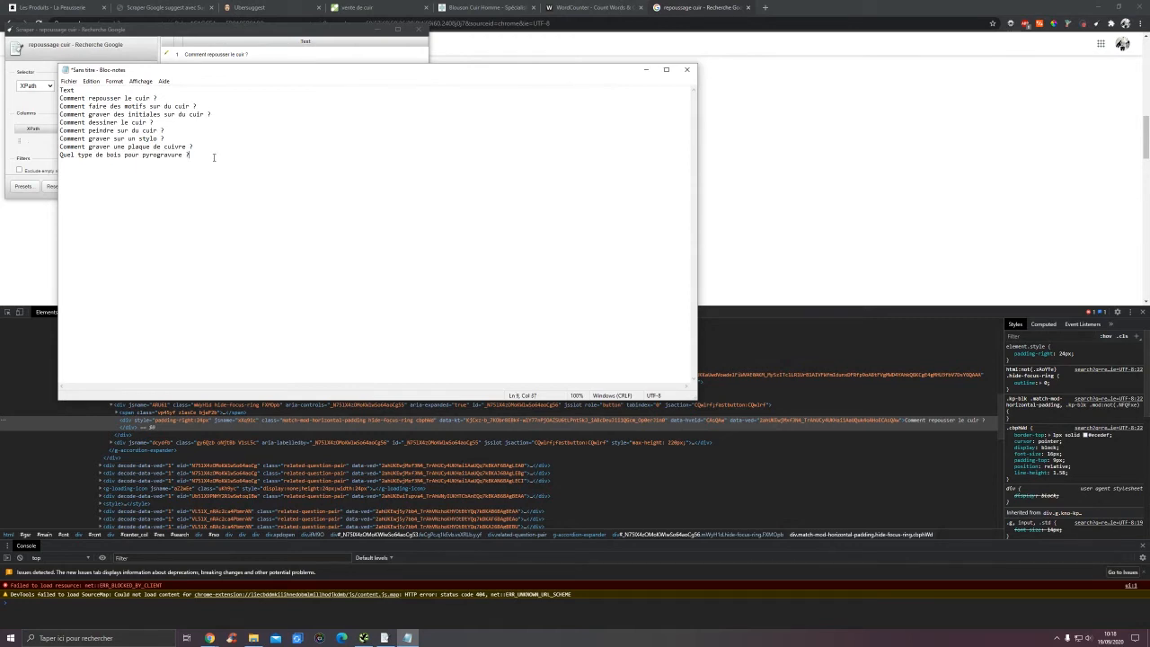
{"action": "left_click_drag", "start_coordinate": [214, 157], "coordinate": [2, 99]}
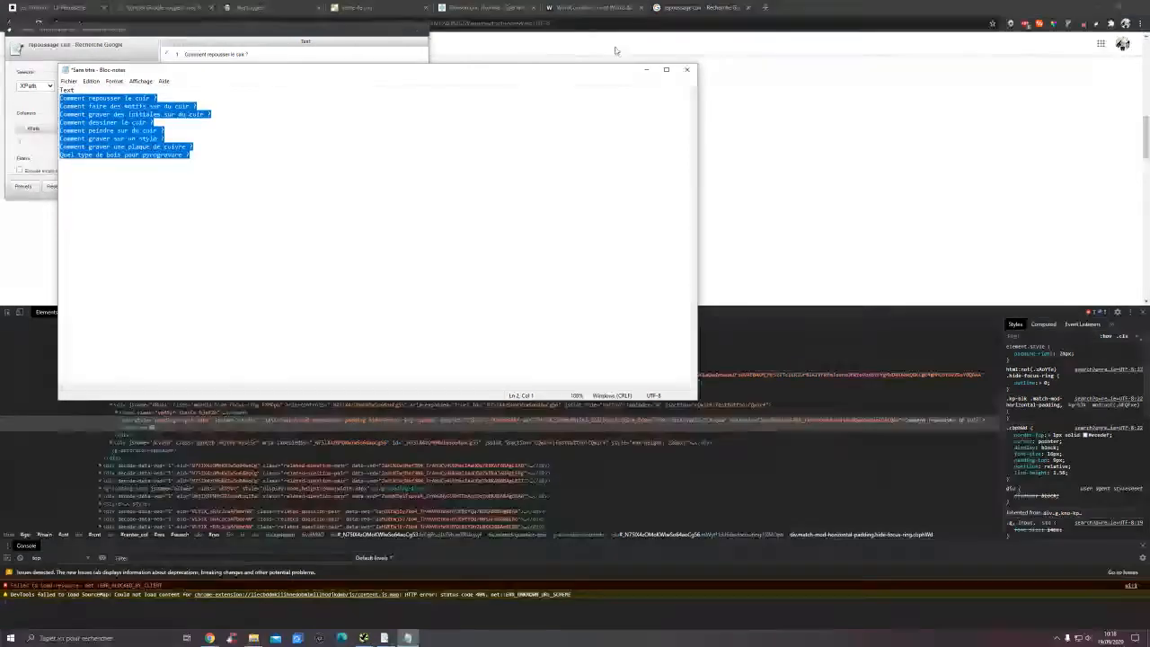
{"action": "left_click", "coordinate": [687, 69]}
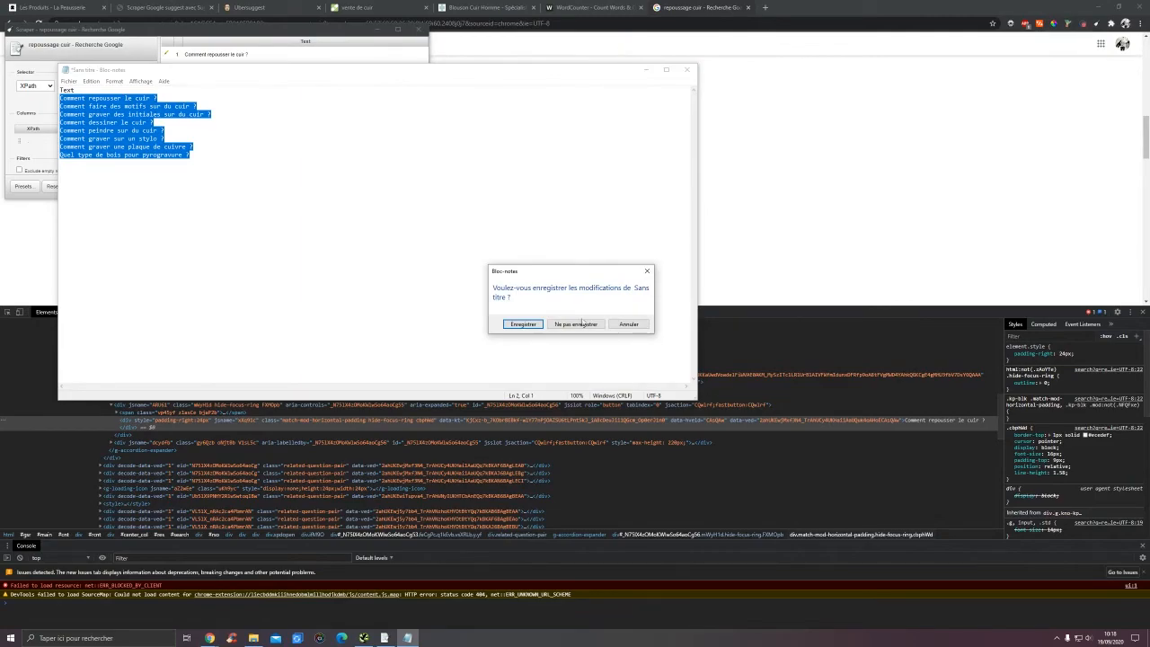
{"action": "left_click", "coordinate": [575, 326]}
- Look at the "vente de cuir" diagram in Coggle, then examine La Peausserie's page titles in Screaming Frog
{"action": "left_click", "coordinate": [370, 8]}
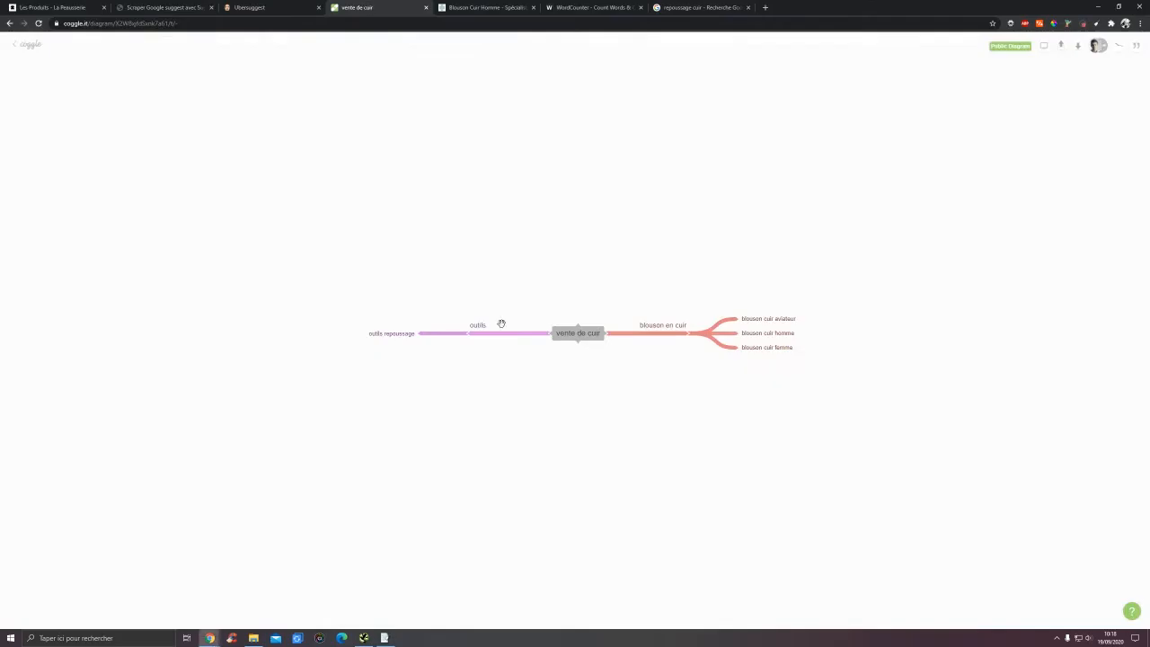
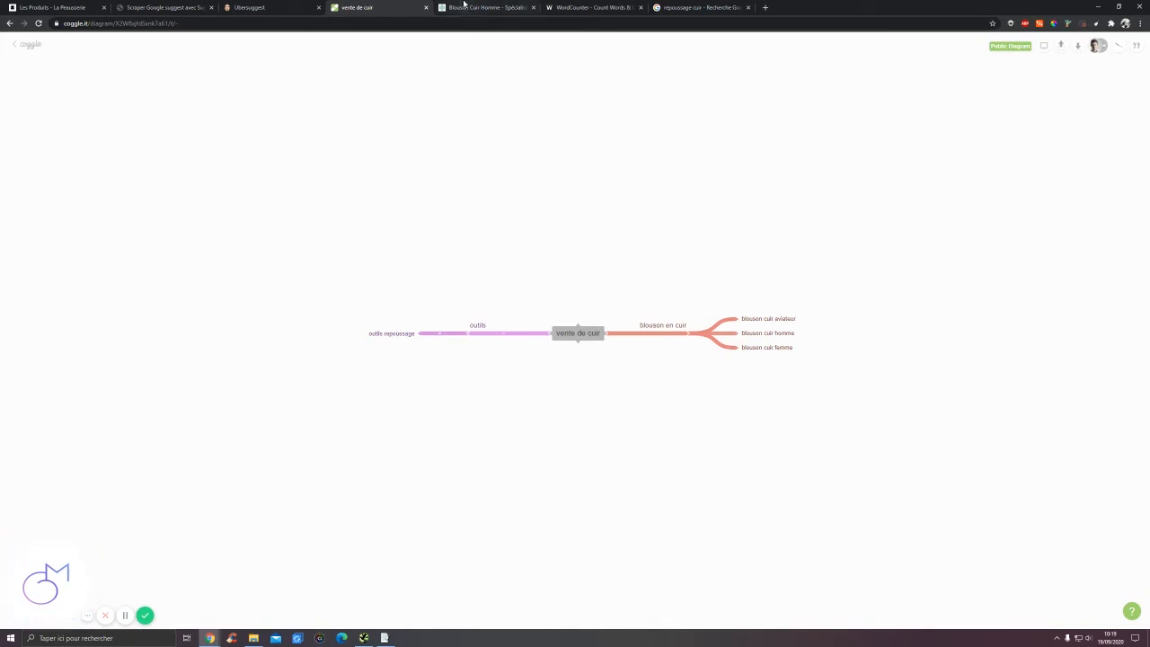
{"action": "key", "text": "alt+Tab"}
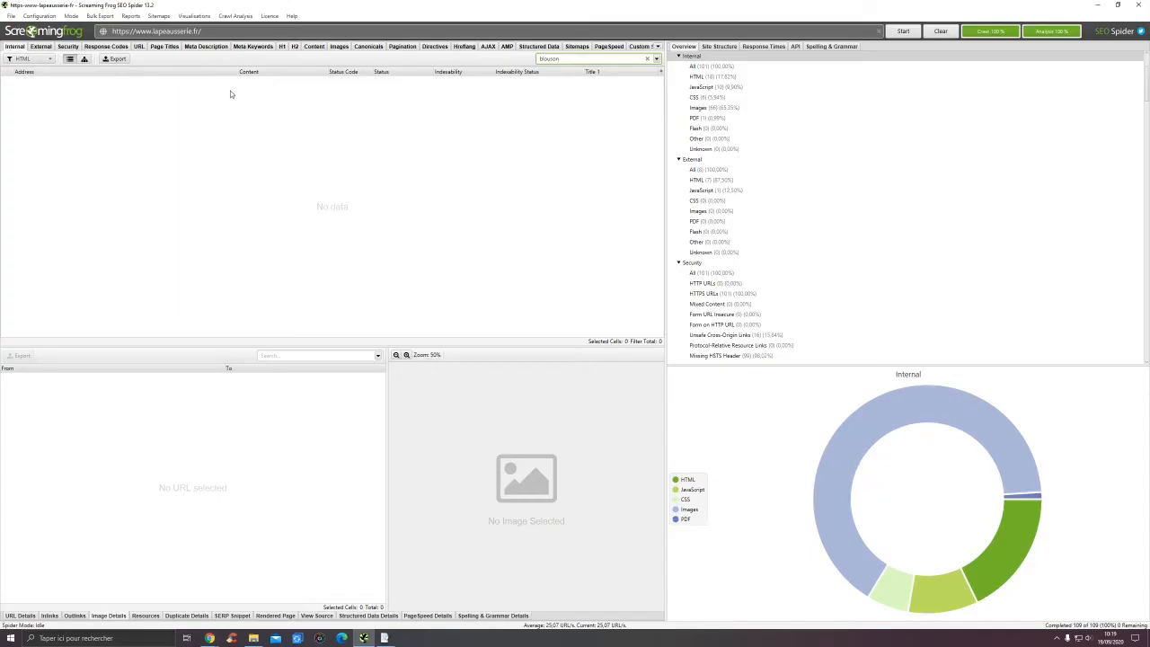
{"action": "left_click", "coordinate": [165, 46]}
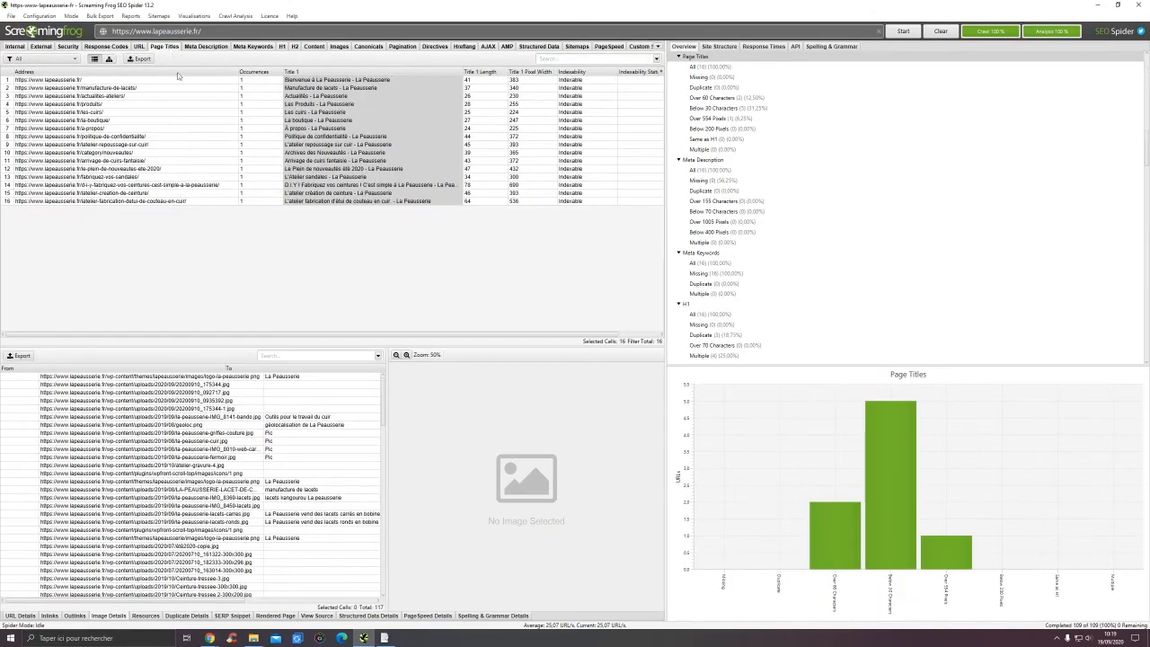
{"action": "left_click", "coordinate": [271, 279]}
{"action": "left_click", "coordinate": [179, 185]}
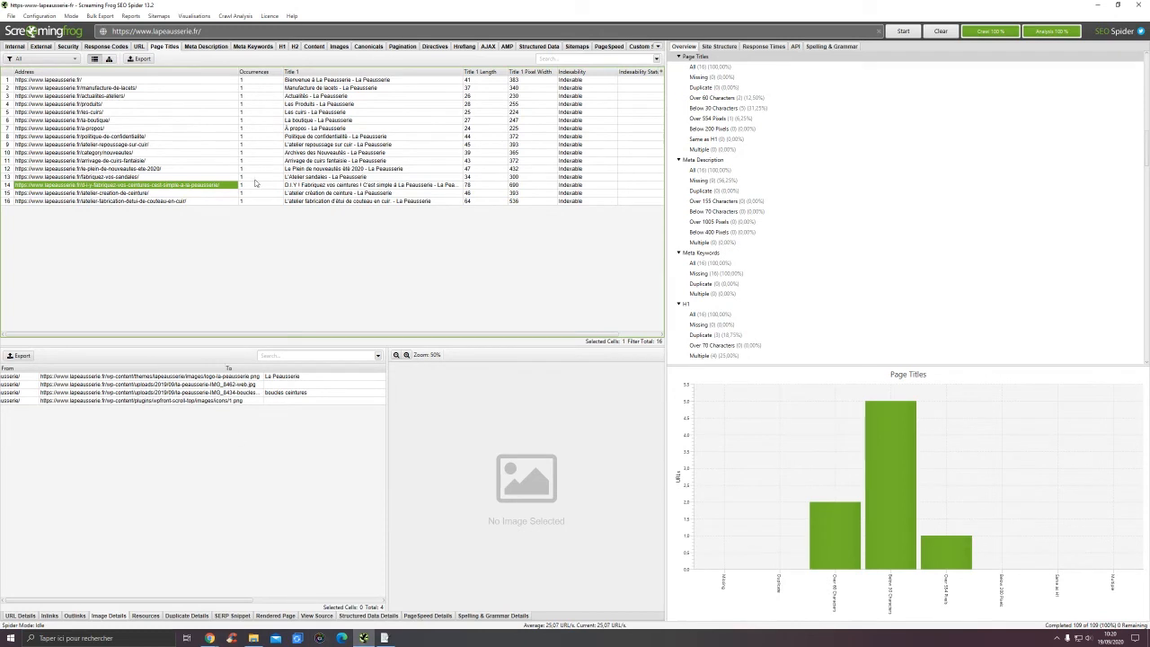
{"action": "left_click_drag", "start_coordinate": [315, 82], "coordinate": [315, 204]}
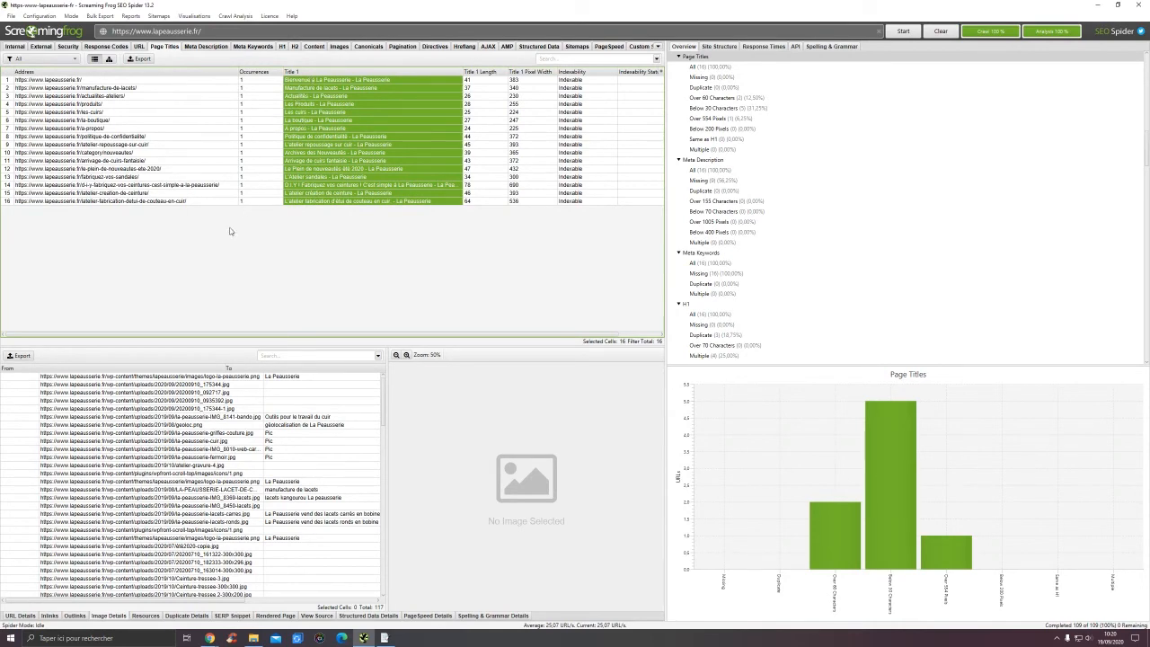
- Remove the page about making your own belts ("fabriquez-vos-ceintures") from the crawl's page title list
{"action": "left_click", "coordinate": [128, 185]}
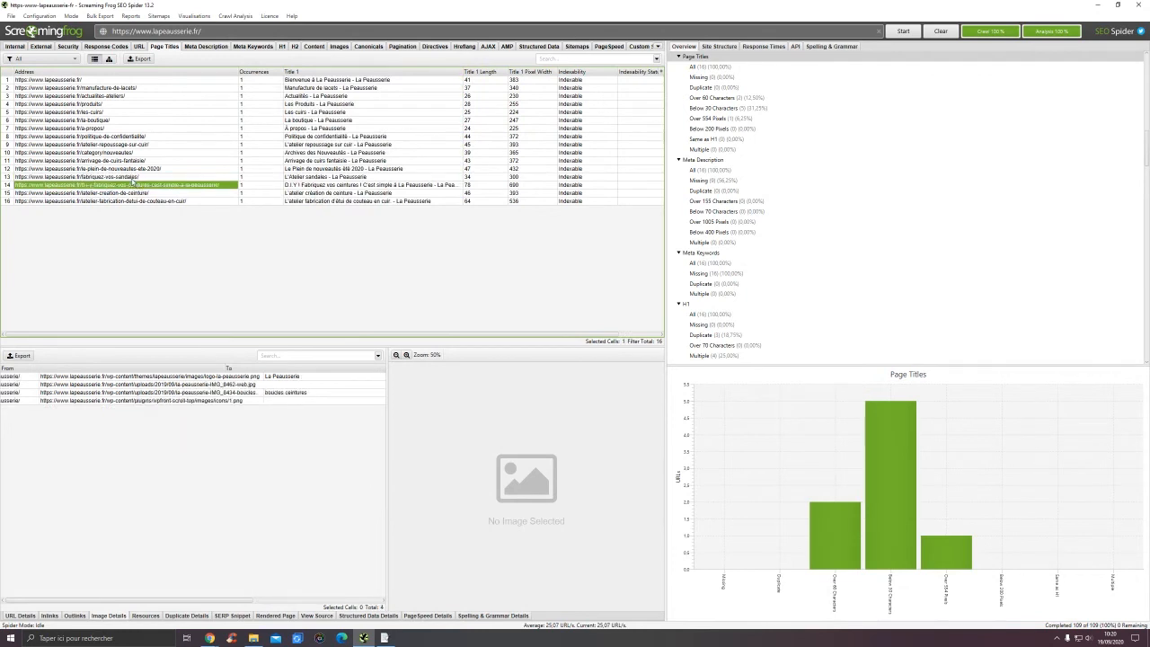
{"action": "right_click", "coordinate": [222, 186]}
{"action": "left_click", "coordinate": [254, 228]}
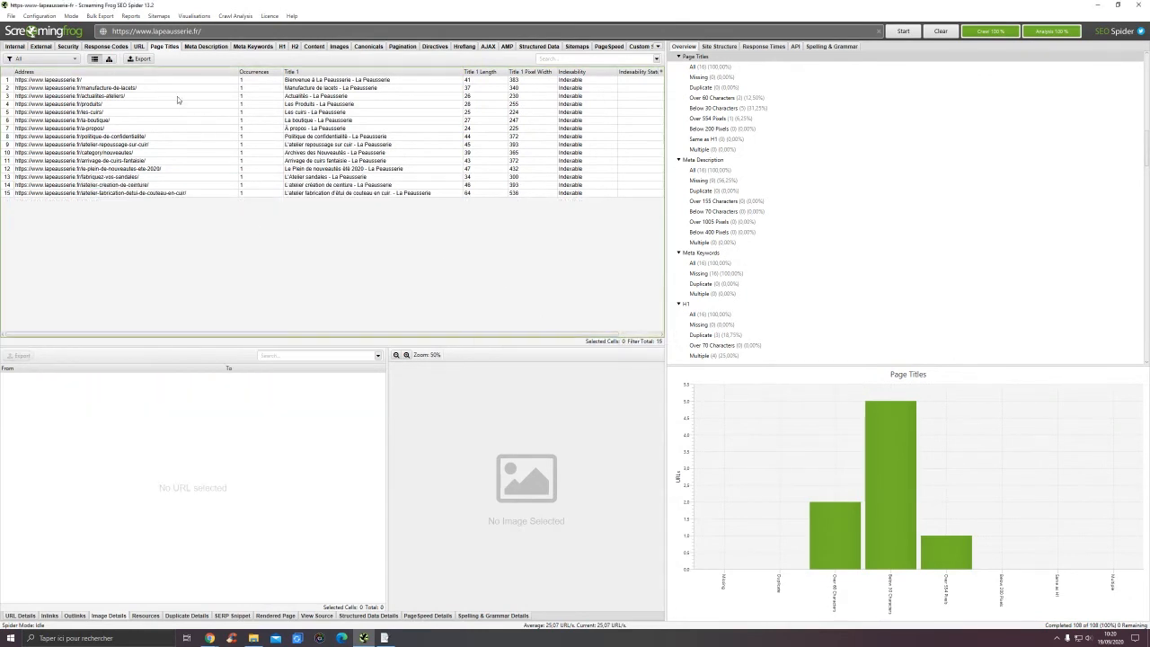
- Copy the first eleven page titles from the Screaming Frog crawl and open a maximized PSPad window
{"action": "left_click_drag", "start_coordinate": [342, 81], "coordinate": [337, 163]}
{"action": "left_click", "coordinate": [96, 637]}
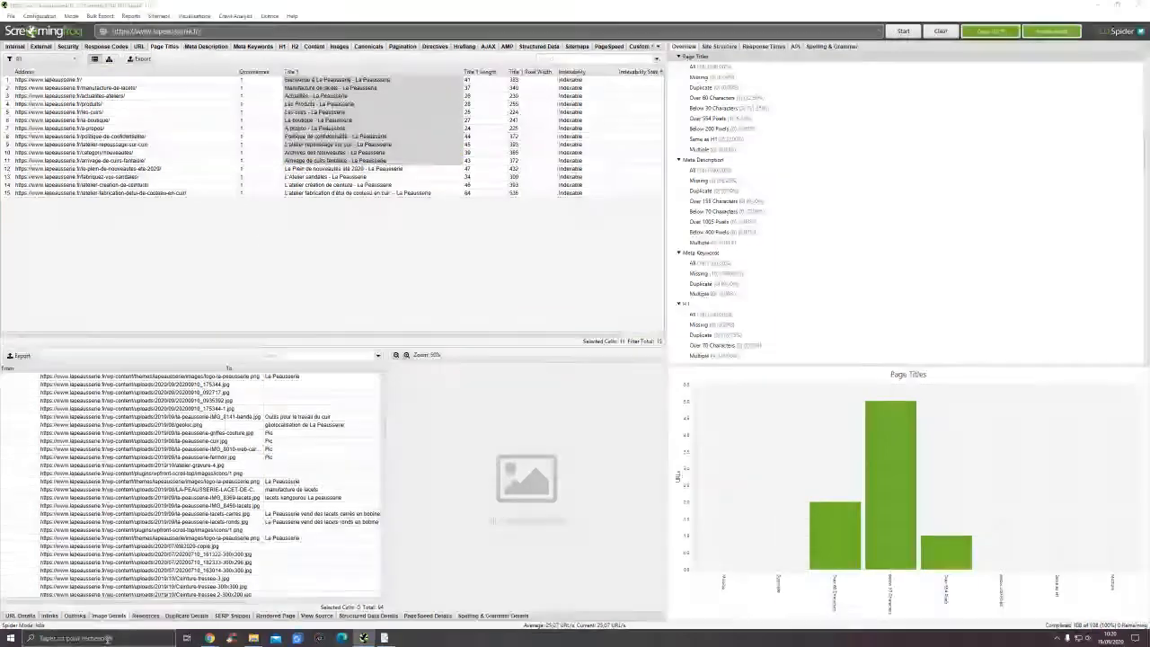
{"action": "type", "text": "pspad"}
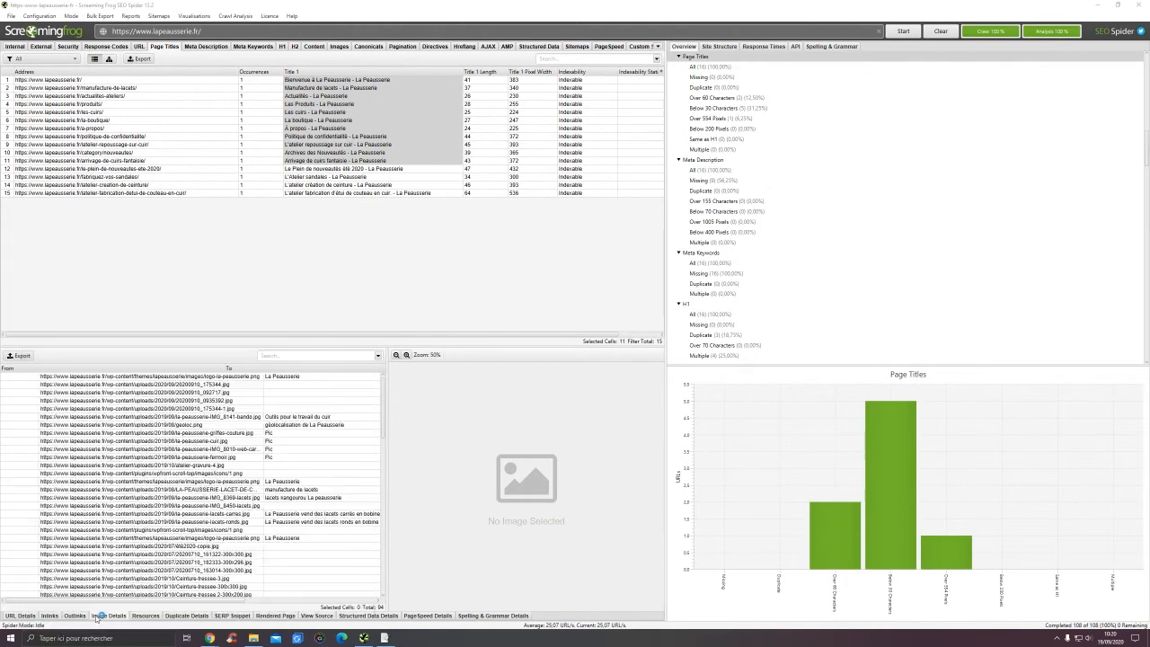
{"action": "key", "text": "Return"}
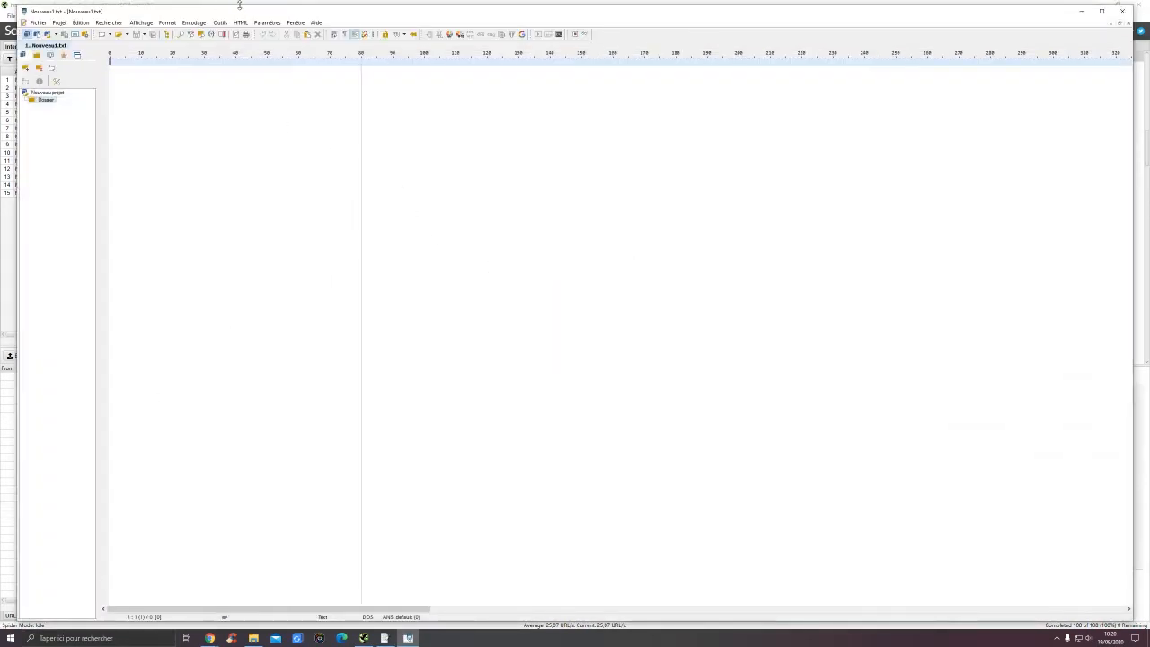
{"action": "double_click", "coordinate": [242, 13]}
- Paste the copied page titles into the blank text file and remove the indent before the first title
{"action": "left_click", "coordinate": [273, 90]}
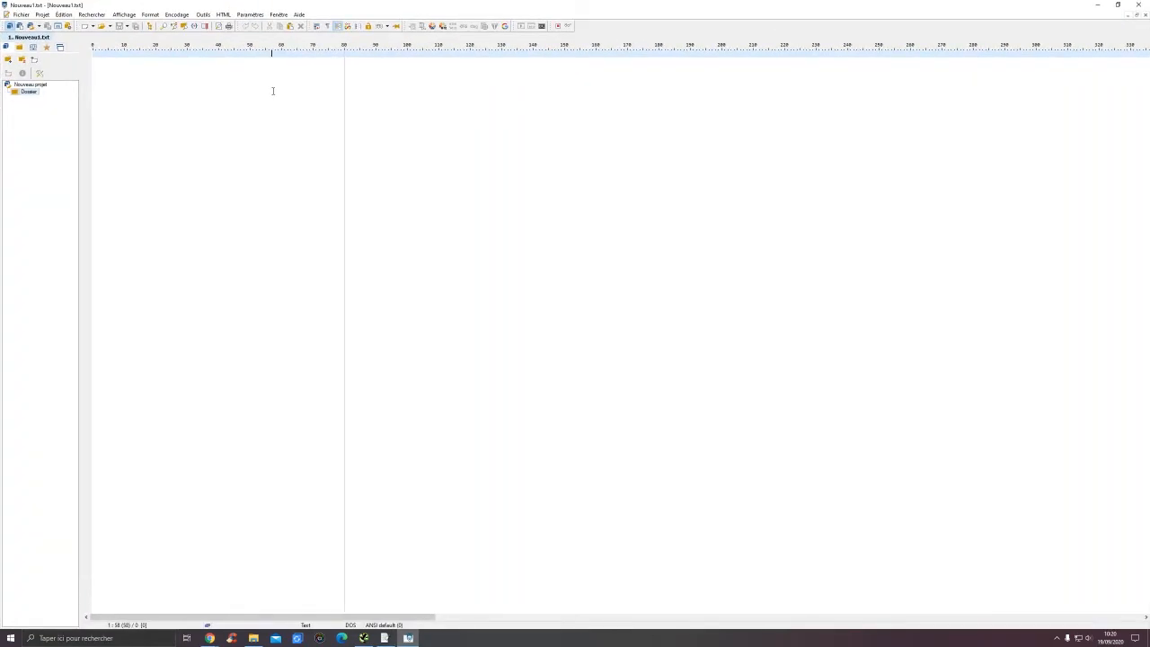
{"action": "type", "text": "Bienvenue à La Peausserie - La Peausserie Manufacture de lacets - La Peausserie Actualités - La Peausserie Les Produits - La Peausserie Les cuirs - La Peausserie La boutique - La Peausserie À propos - La Peausserie Politique de confidentialité - La Peausserie L'atelier repoussage sur cuir - La Peausserie Archives des Nouveautés - La Peausserie Arrivage de cuirs fantaisie - La Peausserie"}
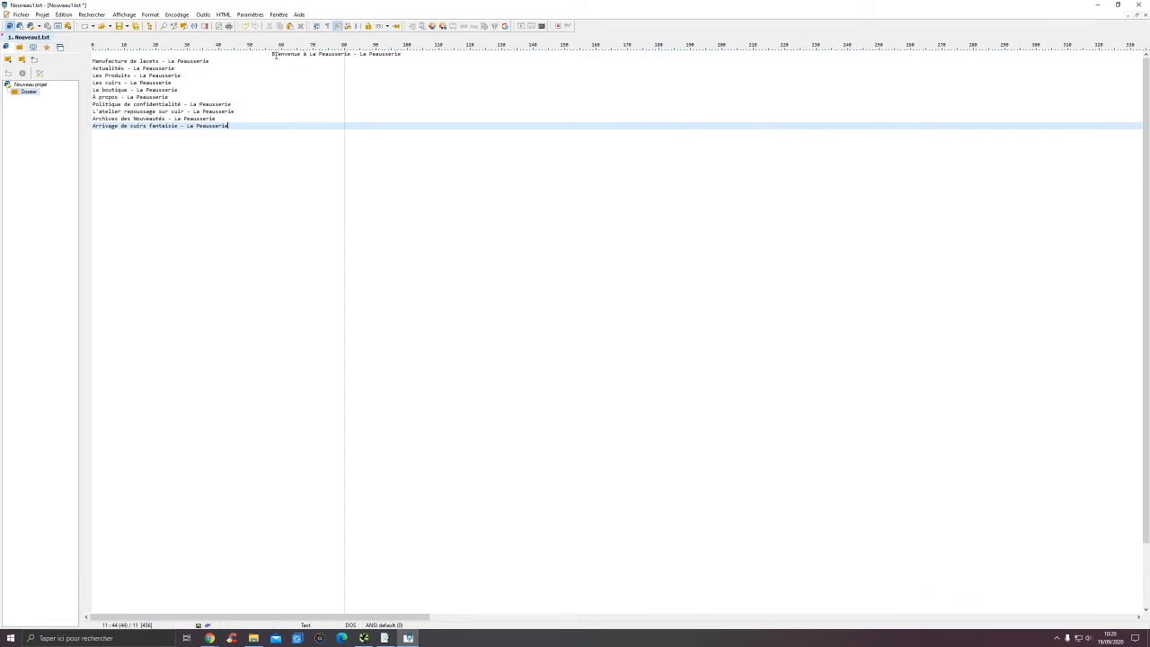
{"action": "left_click_drag", "start_coordinate": [273, 55], "coordinate": [7, 54]}
{"action": "key", "text": "BackSpace"}
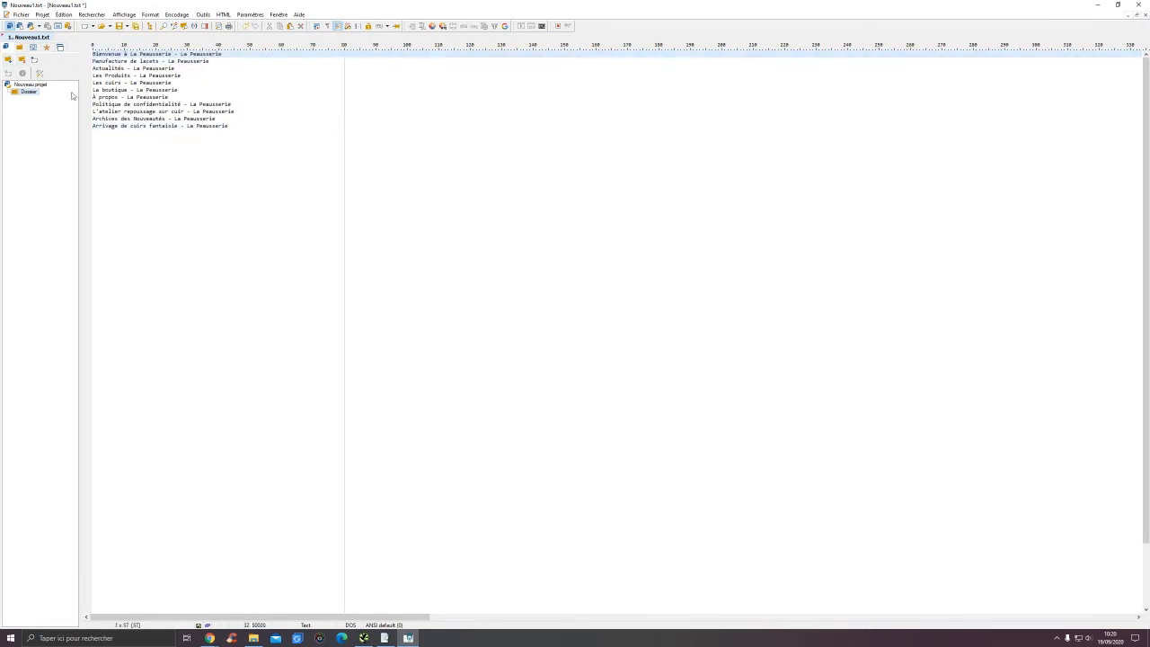
- Switch to Chrome and search Google for "regex bases" in a new tab
{"action": "left_click", "coordinate": [272, 210]}
{"action": "key", "text": "ctrl+r"}
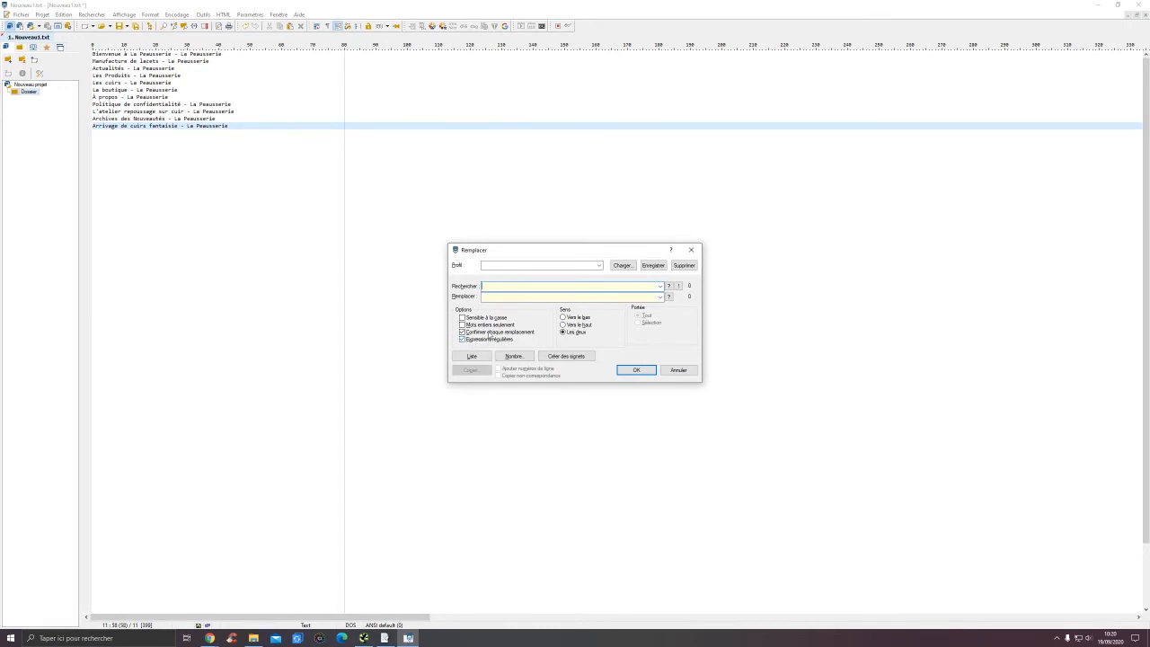
{"action": "left_click", "coordinate": [210, 638]}
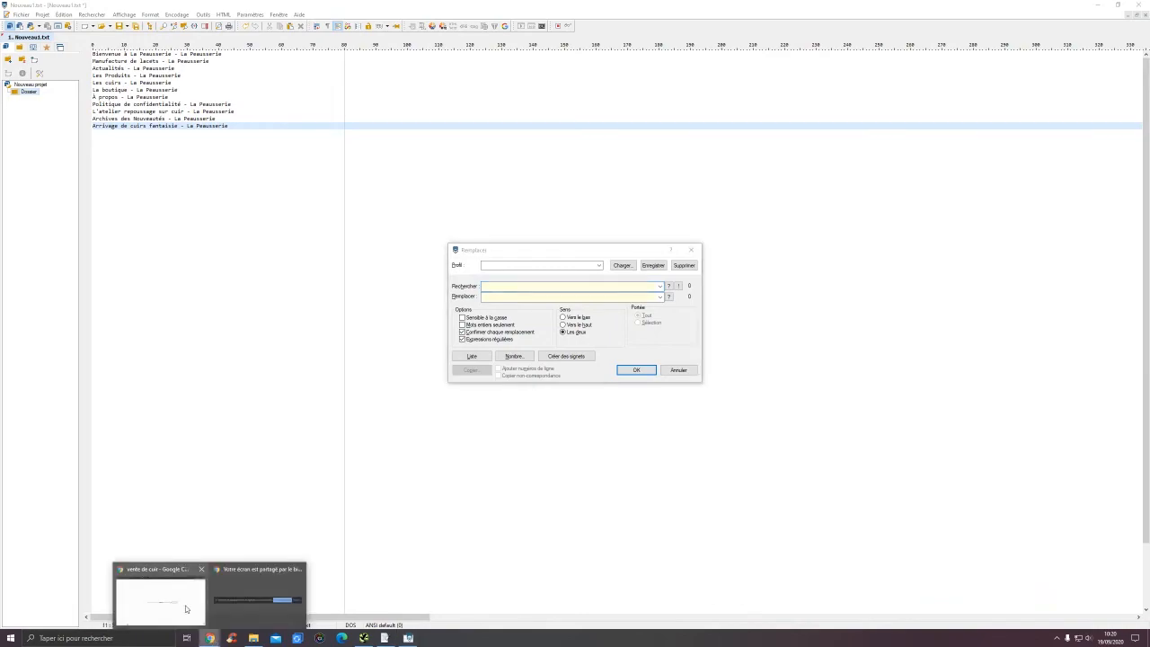
{"action": "left_click", "coordinate": [177, 599]}
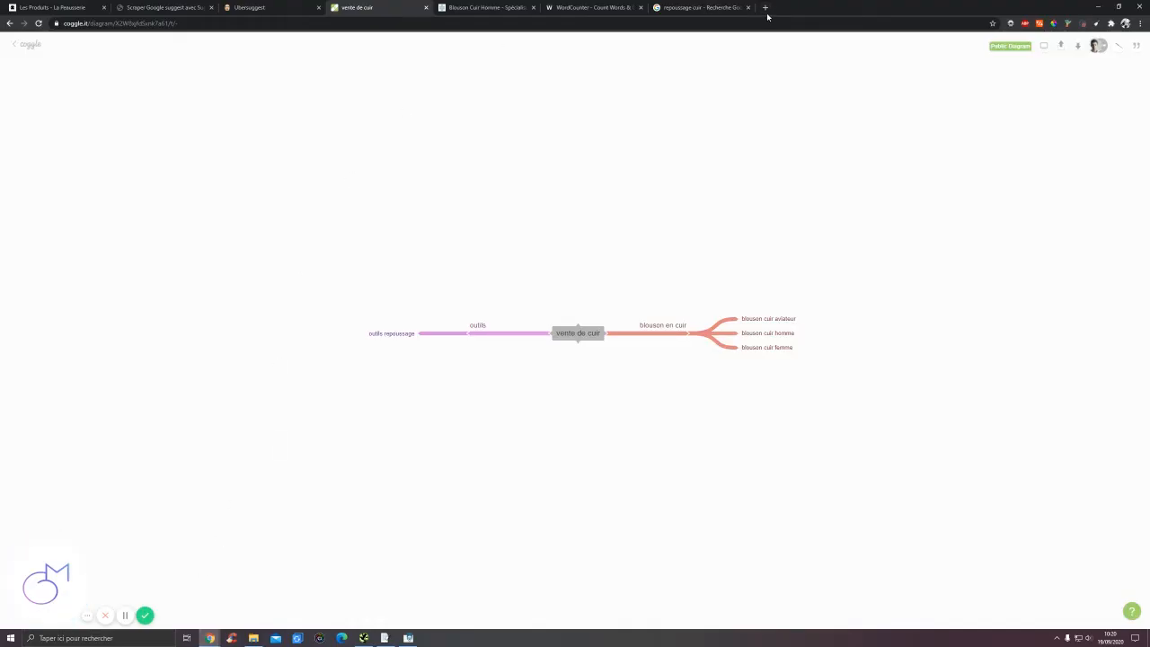
{"action": "left_click", "coordinate": [764, 8]}
{"action": "type", "text": "regex"}
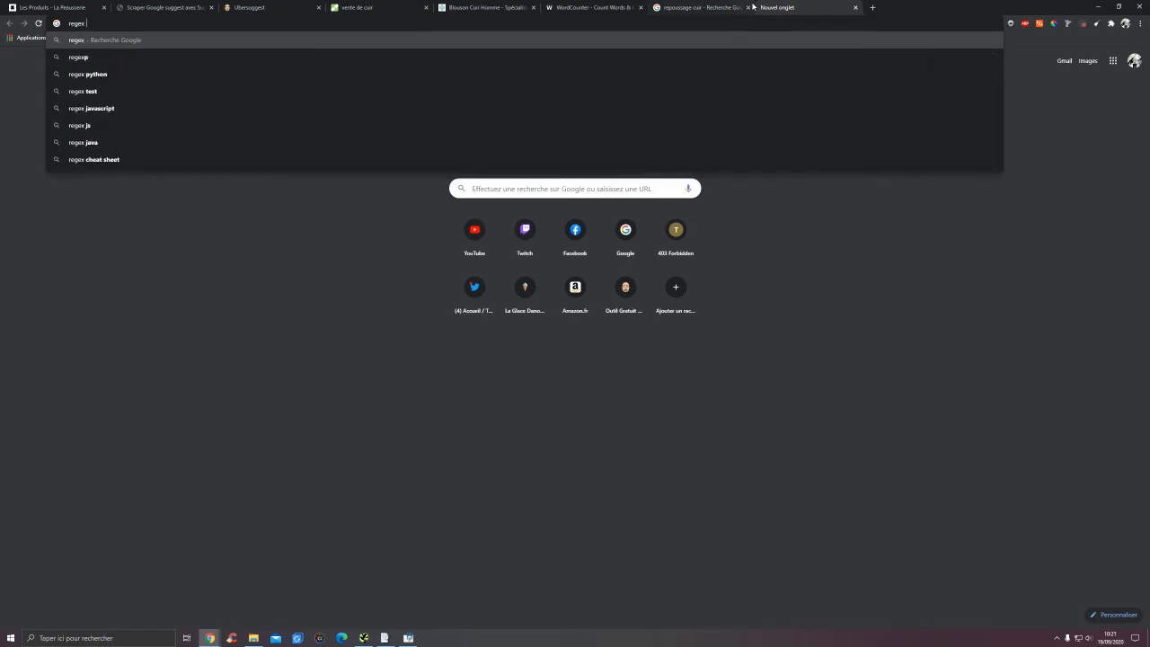
{"action": "type", "text": " bases"}
{"action": "key", "text": "Return"}
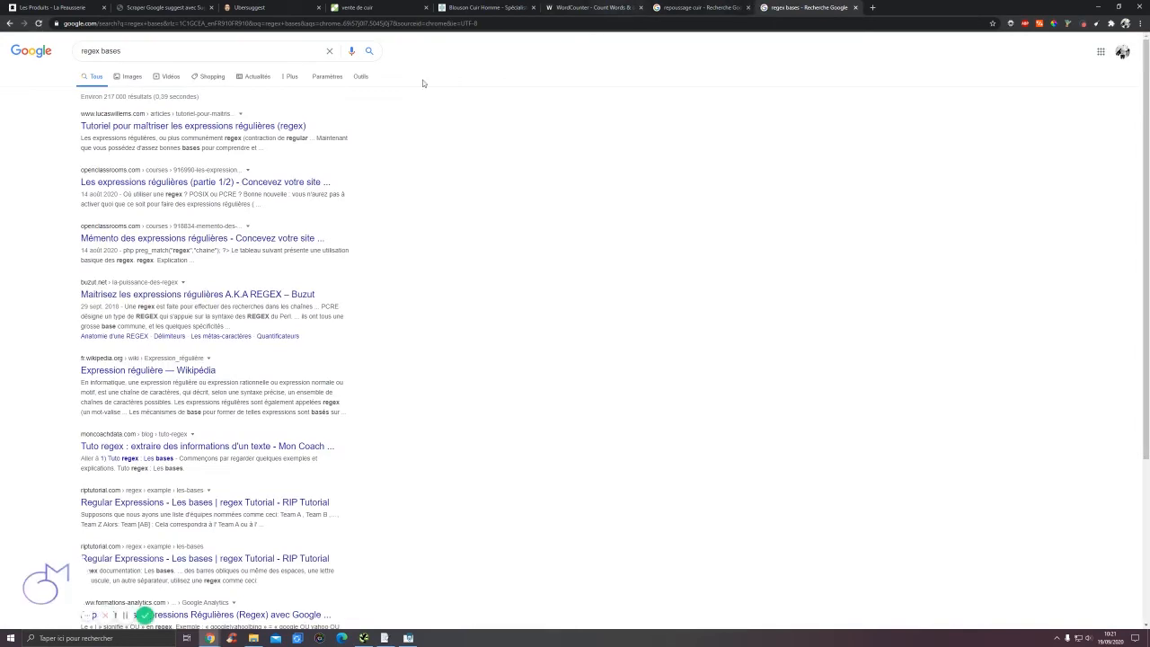
- Examine the character sets and intervals in the "Tutoriel pour maîtriser les expressions régulières" article, then return to PSPad and dismiss the Replace dialog
{"action": "left_click", "coordinate": [238, 126]}
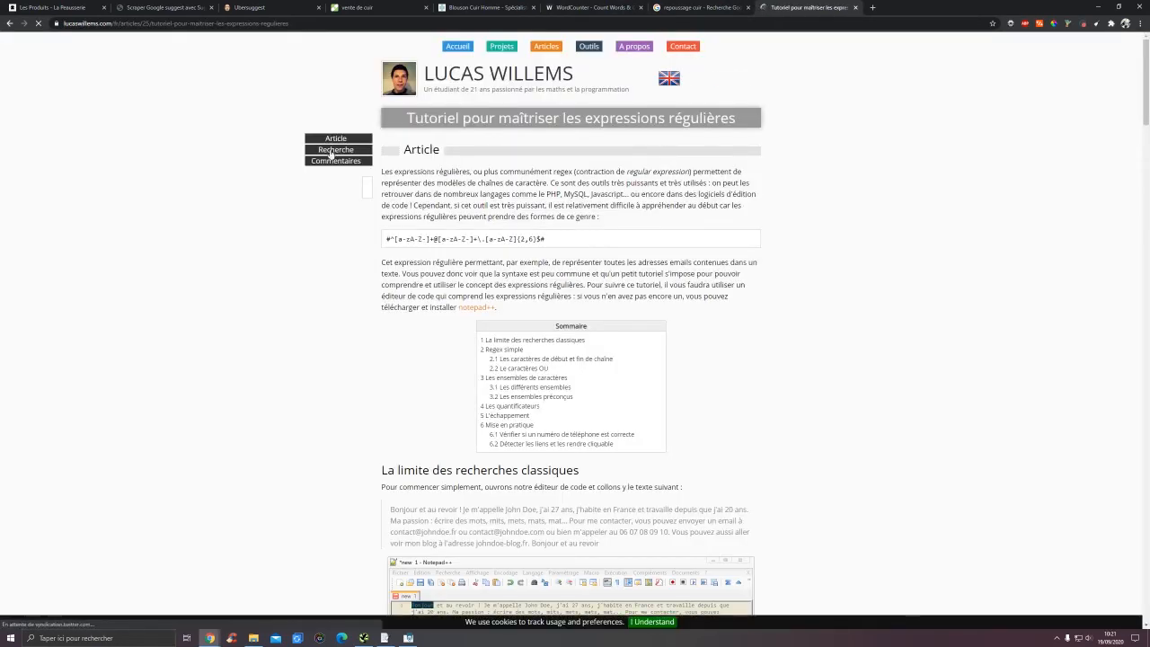
{"action": "scroll", "coordinate": [401, 241], "scroll_direction": "down", "scroll_amount": 3}
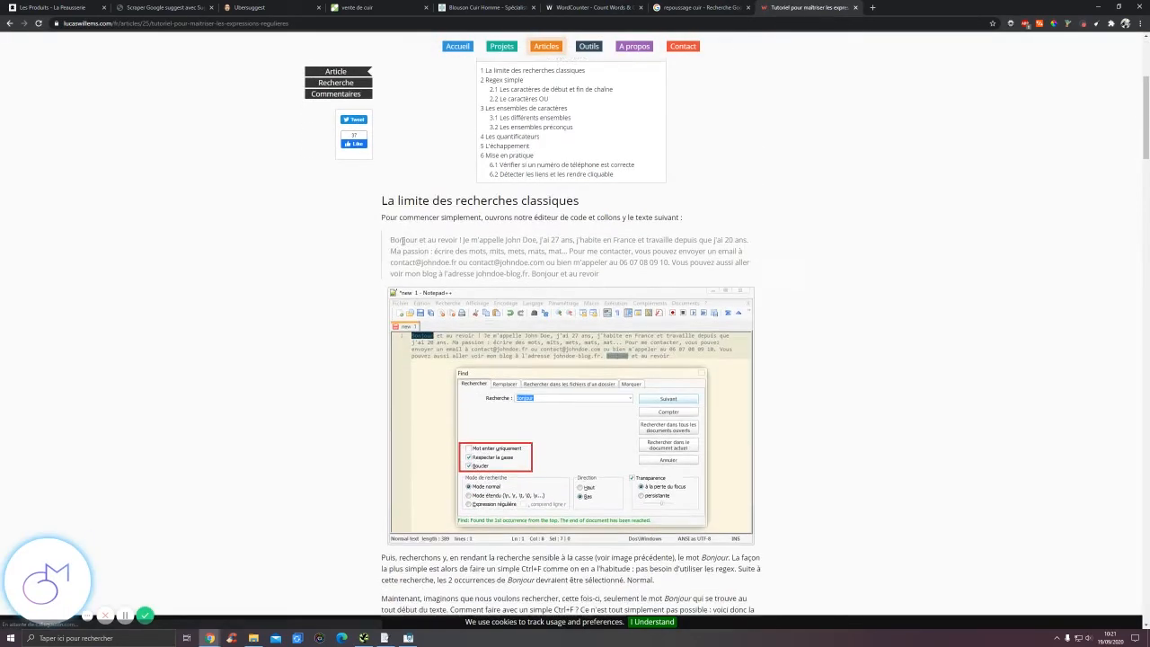
{"action": "scroll", "coordinate": [402, 241], "scroll_direction": "down", "scroll_amount": 15}
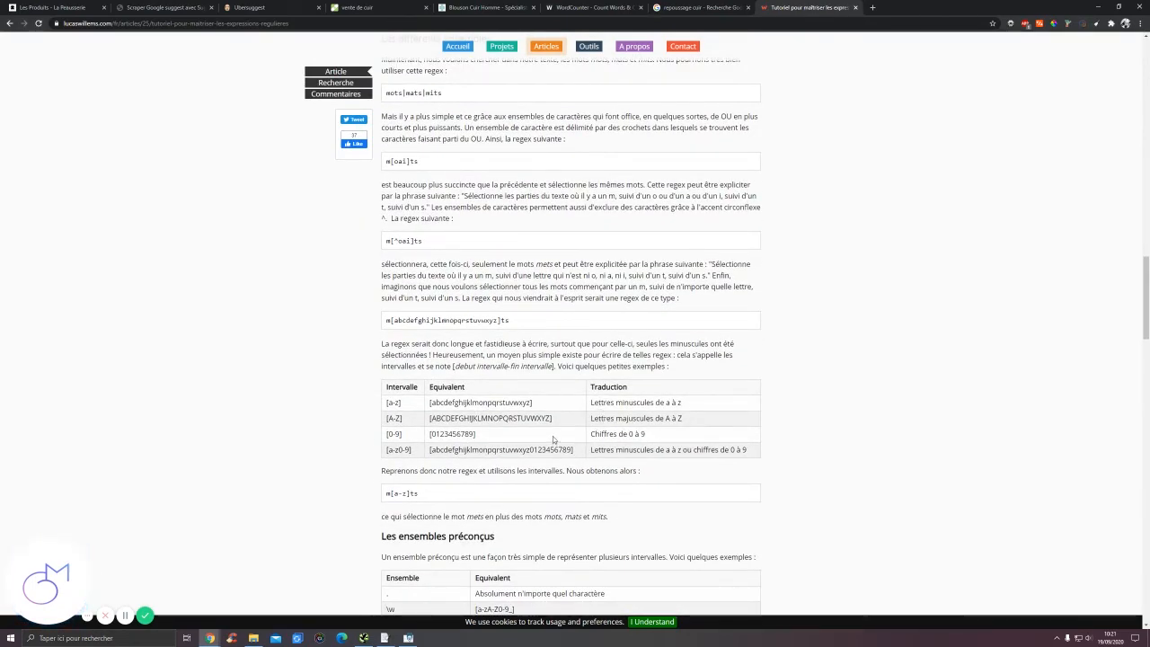
{"action": "left_click", "coordinate": [1098, 6]}
{"action": "left_click", "coordinate": [691, 249]}
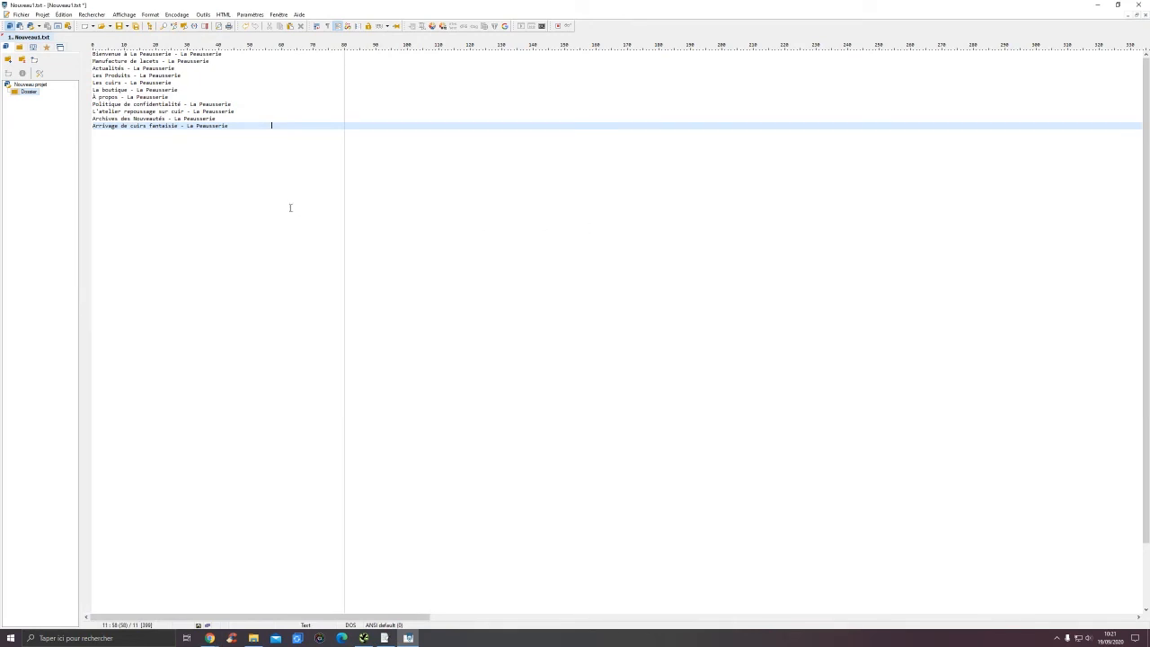
- Remove the " - La Peausserie" suffix from all page titles by replacing it with nothing
{"action": "left_click_drag", "start_coordinate": [180, 126], "coordinate": [252, 124]}
{"action": "key", "text": "ctrl+r"}
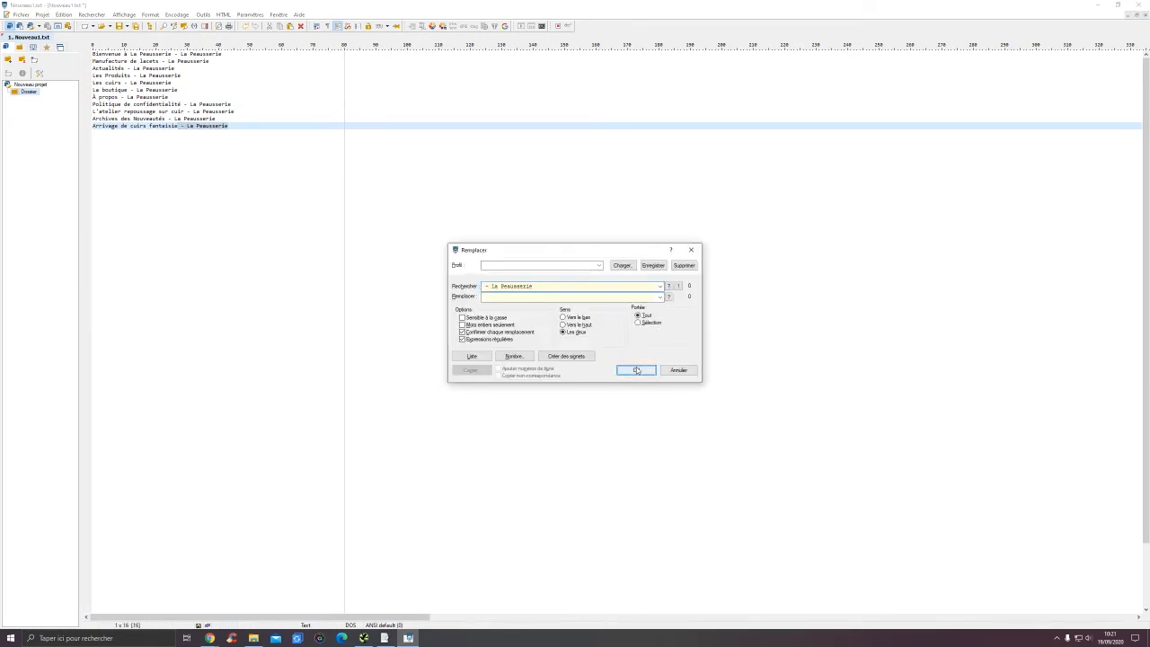
{"action": "left_click", "coordinate": [636, 368]}
{"action": "left_click", "coordinate": [620, 331]}
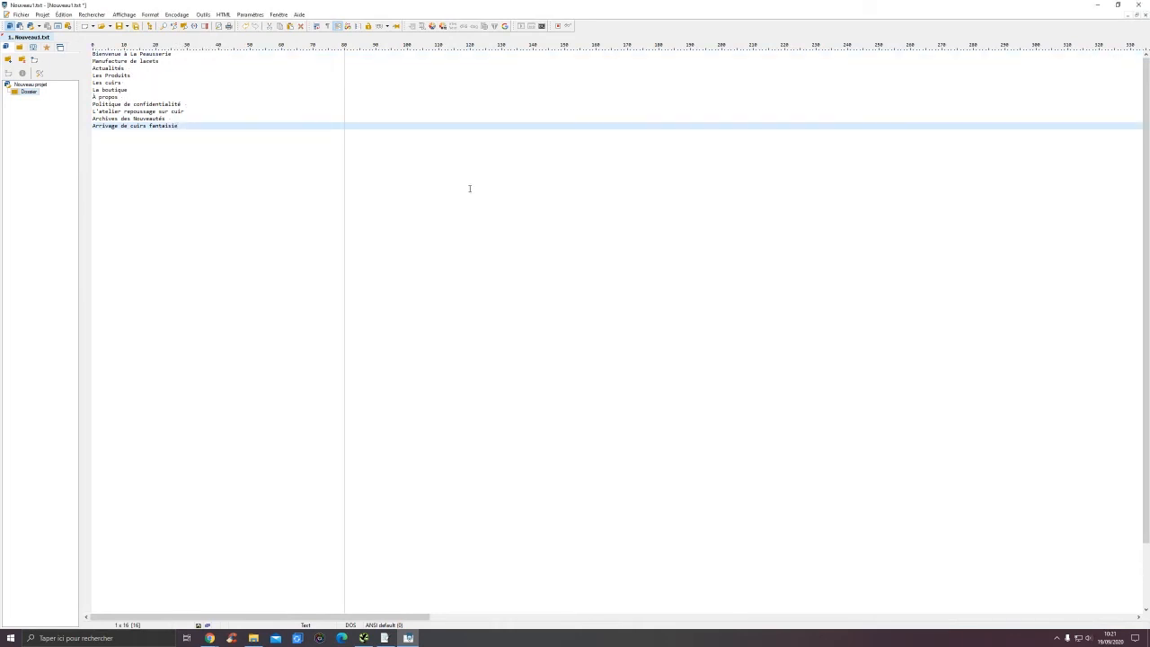
- Append " à Rennes" to every title with a regular-expression replacement that captures each line and substitutes "$1 à Rennes"
{"action": "left_click", "coordinate": [268, 183]}
{"action": "key", "text": "ctrl+r"}
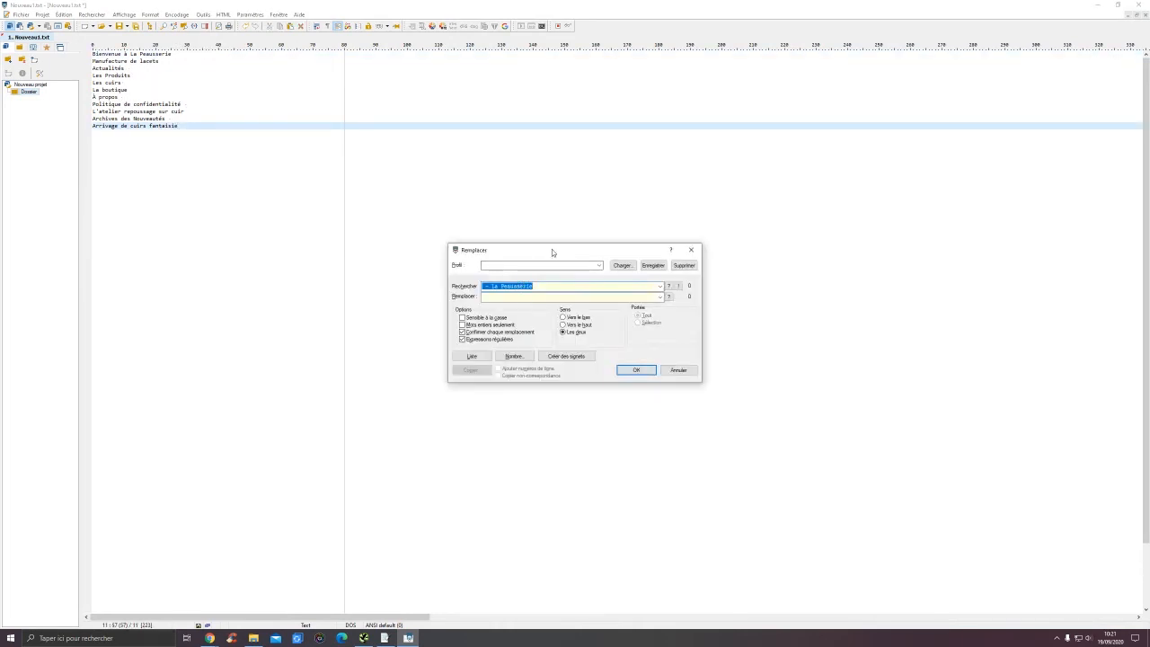
{"action": "type", "text": "(.*"}
{"action": "type", "text": "$1 à Rennes"}
{"action": "left_click", "coordinate": [634, 371]}
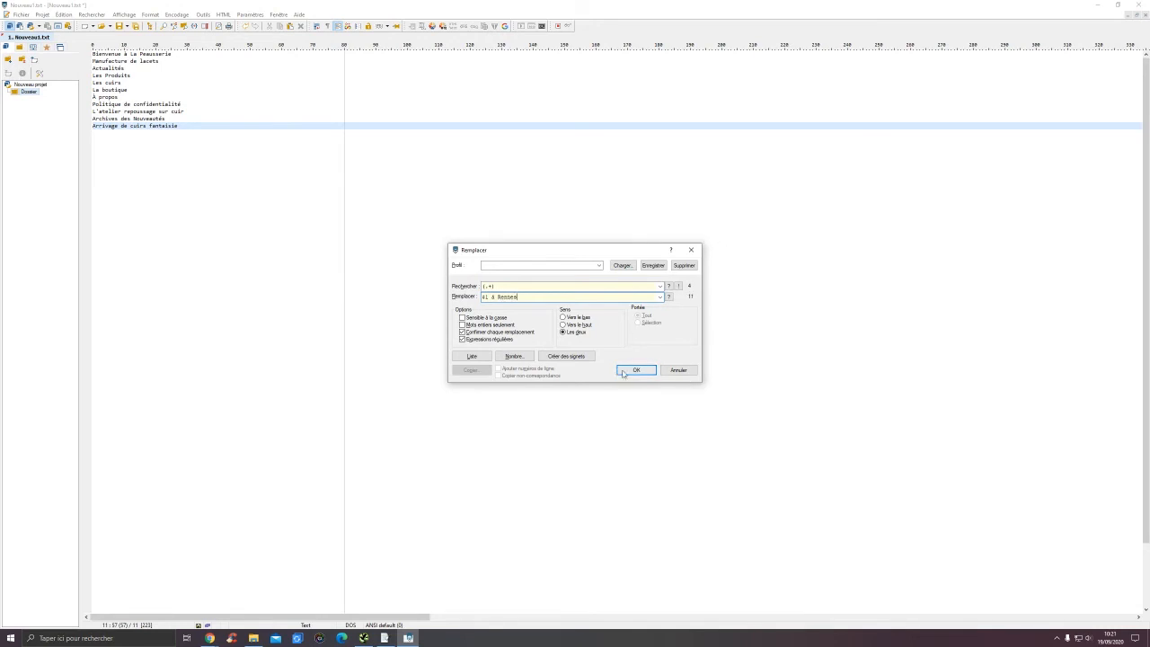
{"action": "left_click", "coordinate": [631, 332]}
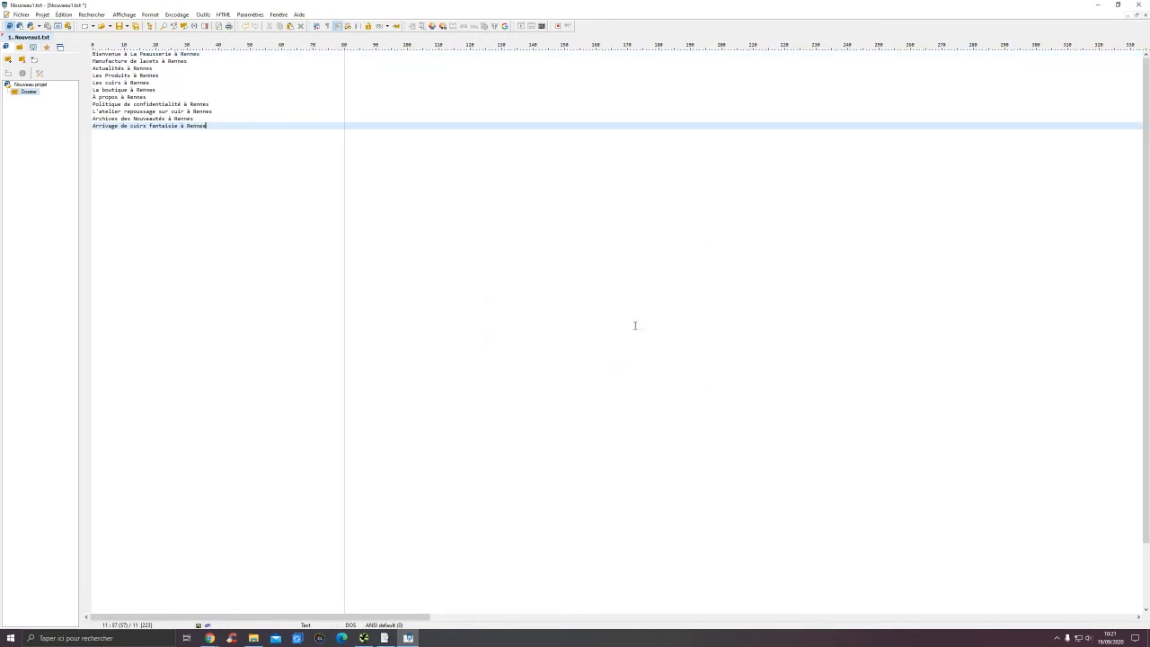
{"action": "left_click_drag", "start_coordinate": [112, 60], "coordinate": [141, 135]}
{"action": "left_click", "coordinate": [189, 136]}
- Rewrite the first title as "vente de cuir à rennes - La Peausserie" and select the whole line
{"action": "left_click", "coordinate": [157, 55]}
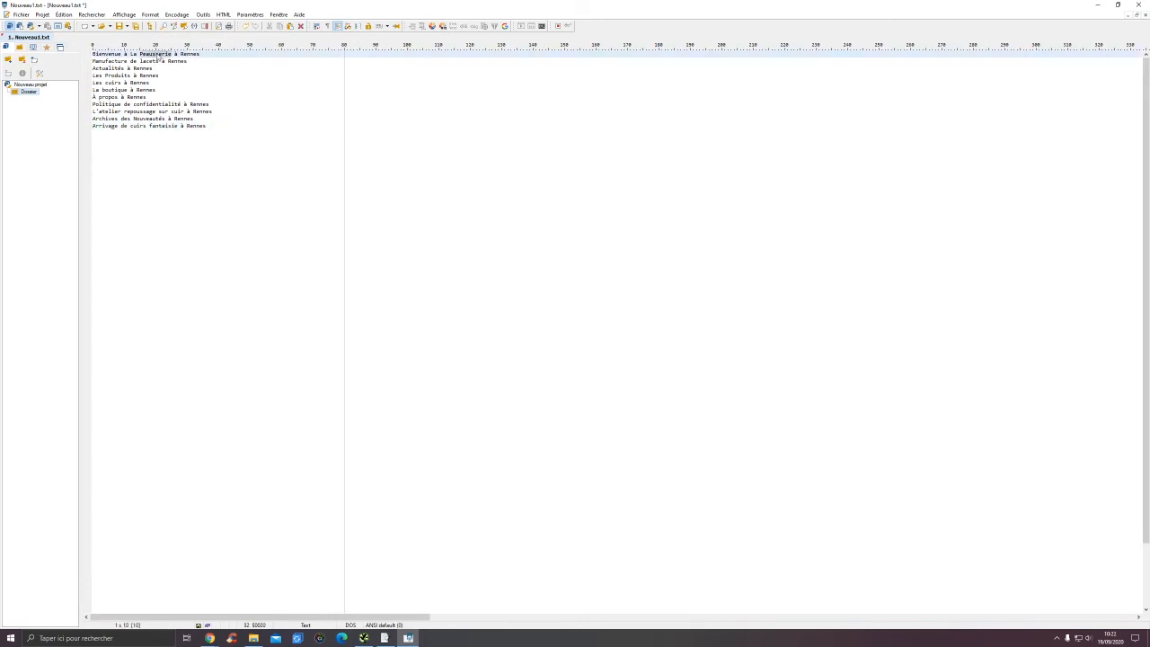
{"action": "left_click", "coordinate": [93, 54]}
{"action": "type", "text": "vente de cuir"}
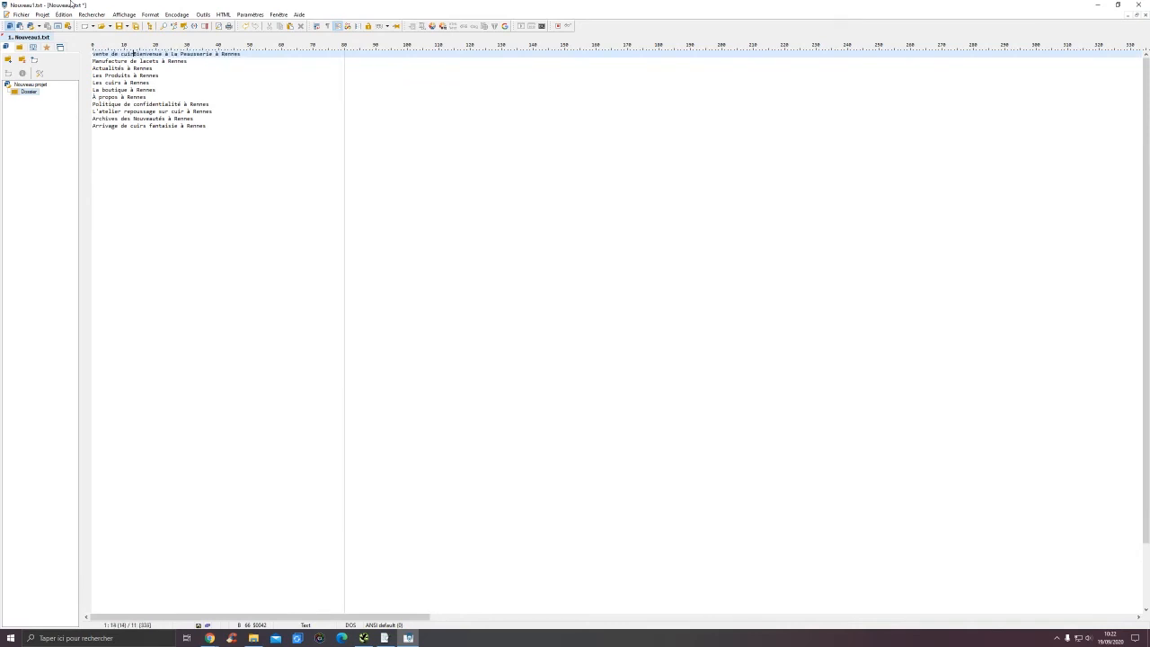
{"action": "type", "text": " à rennes -"}
{"action": "key", "text": "Delete"}
{"action": "key", "text": "Delete"}
{"action": "key", "text": "Delete"}
{"action": "key", "text": "Delete"}
{"action": "key", "text": "Delete"}
{"action": "key", "text": "Delete"}
{"action": "key", "text": "Delete"}
{"action": "key", "text": "Delete"}
{"action": "key", "text": "Delete"}
{"action": "key", "text": "Delete"}
{"action": "key", "text": "Delete"}
{"action": "key", "text": "Delete"}
{"action": "key", "text": "Right"}
{"action": "key", "text": "Right"}
{"action": "key", "text": "Right"}
{"action": "key", "text": "Right"}
{"action": "key", "text": "Right"}
{"action": "key", "text": "Right"}
{"action": "key", "text": "Right"}
{"action": "key", "text": "Right"}
{"action": "key", "text": "Right"}
{"action": "key", "text": "Right"}
{"action": "key", "text": "Right"}
{"action": "key", "text": "Right"}
{"action": "key", "text": "Right"}
{"action": "key", "text": "Right"}
{"action": "key", "text": "Delete"}
{"action": "key", "text": "Delete"}
{"action": "key", "text": "Delete"}
{"action": "key", "text": "Delete"}
{"action": "key", "text": "Delete"}
{"action": "key", "text": "Delete"}
{"action": "key", "text": "Delete"}
{"action": "key", "text": "Delete"}
{"action": "key", "text": "BackSpace"}
{"action": "key", "text": "shift+Home"}
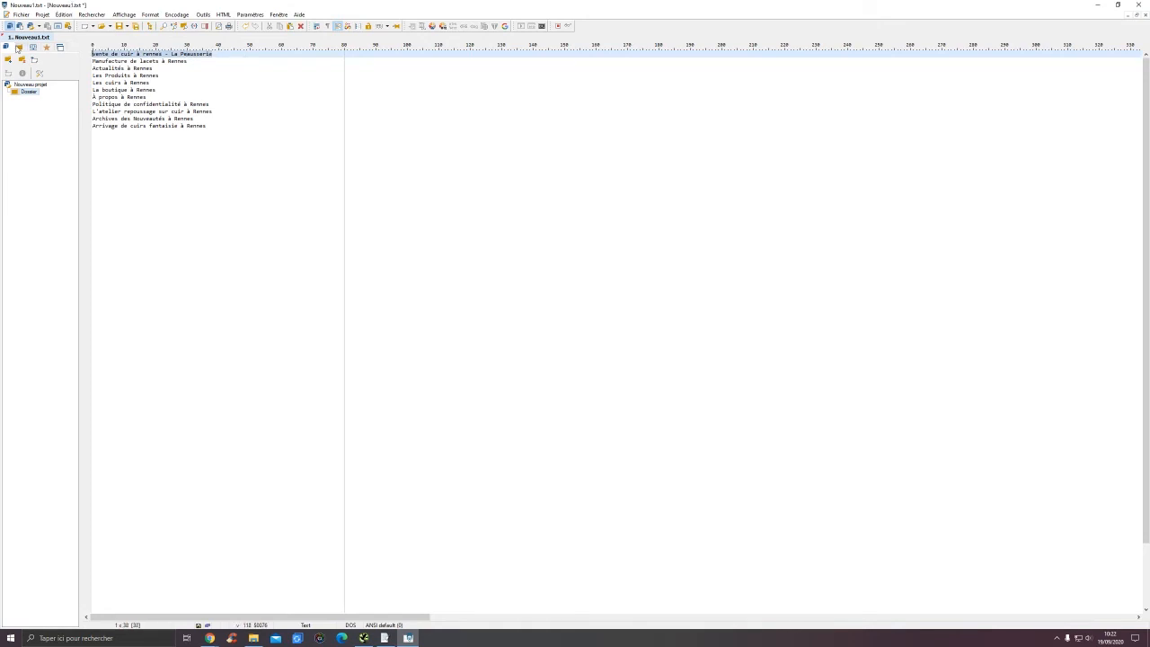
- Switch to Chrome and review the "repoussage cuir" keyword ideas in Ubersuggest, then La Peausserie's Les Produits page up to its heading
{"action": "key", "text": "alt+Tab"}
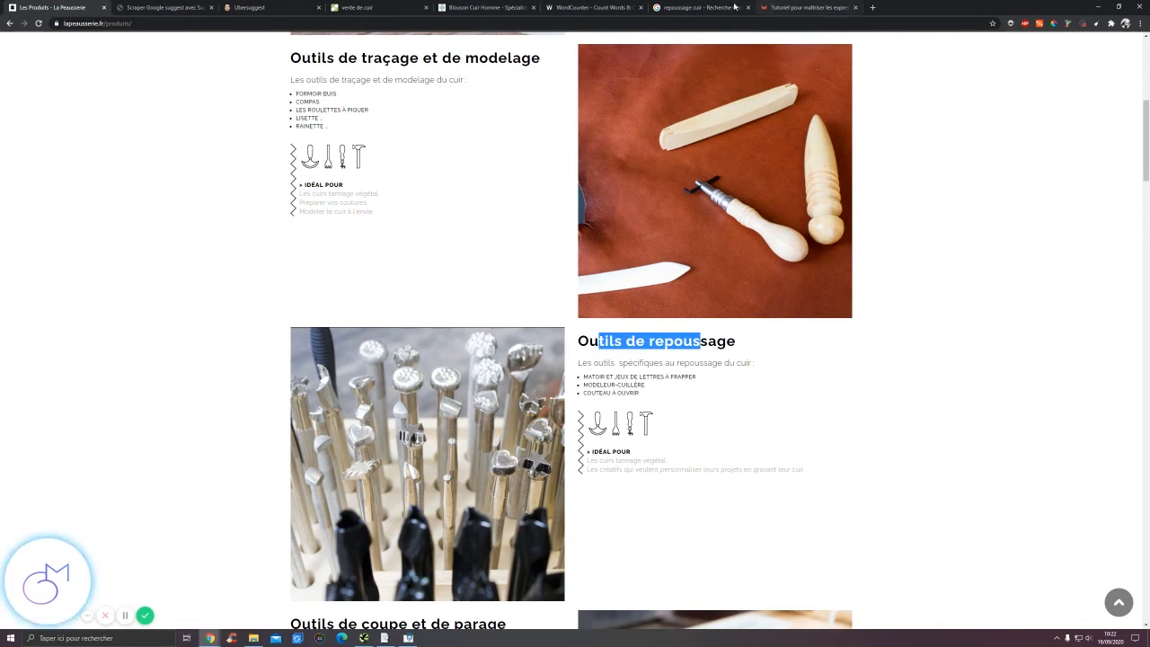
{"action": "left_click", "coordinate": [701, 7]}
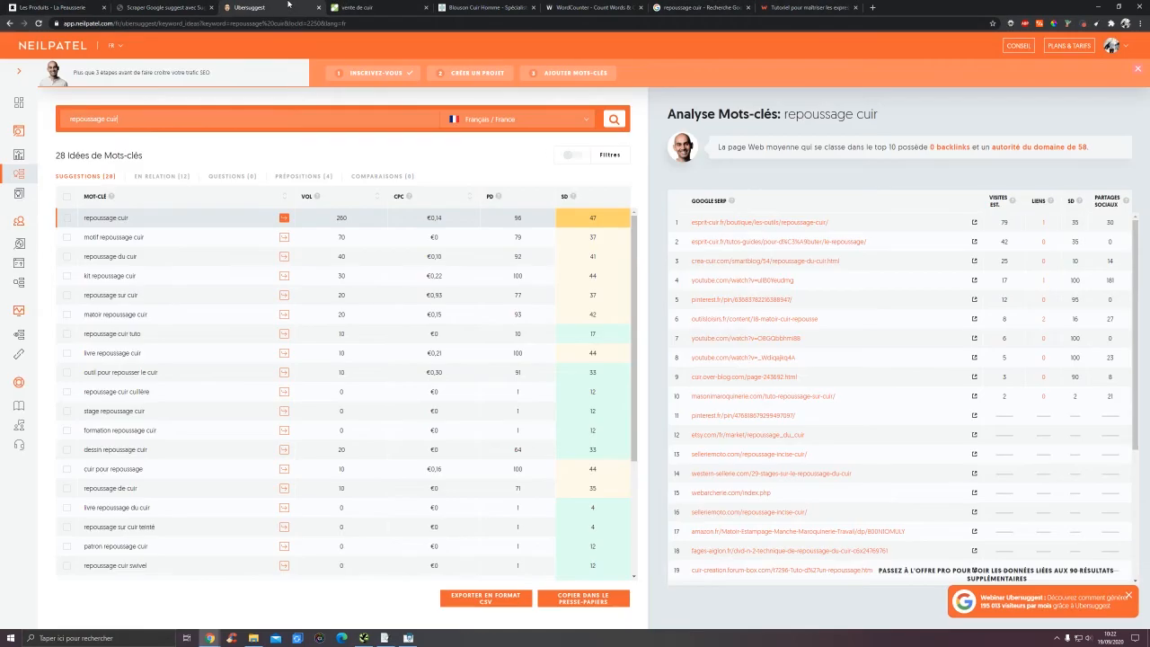
{"action": "left_click", "coordinate": [269, 7]}
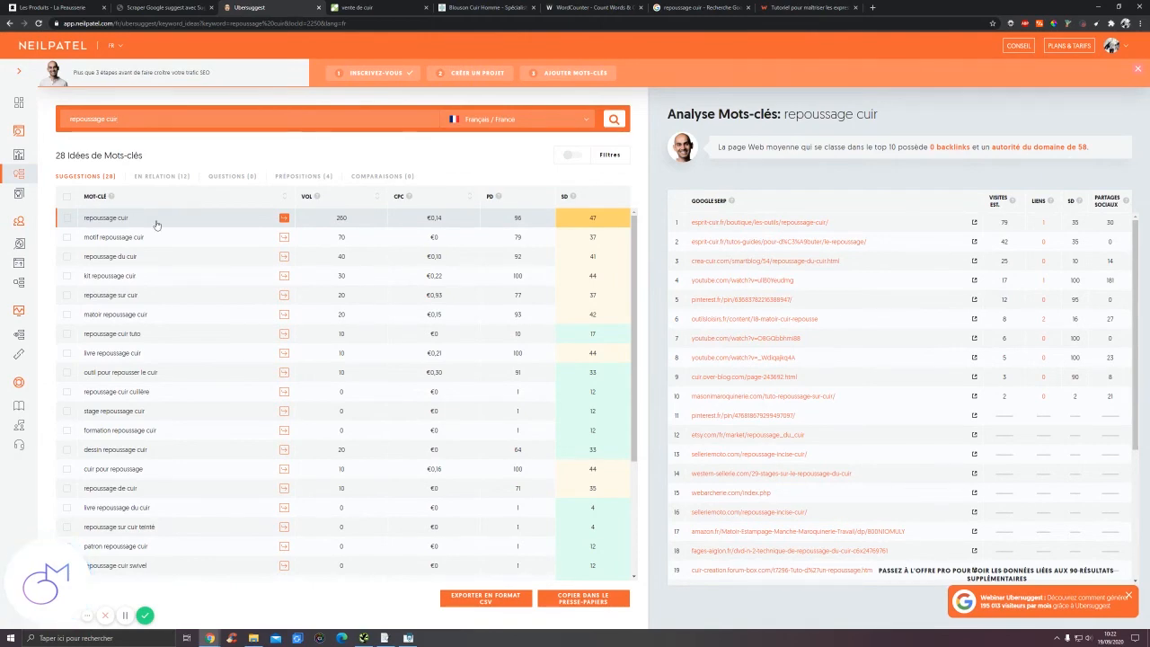
{"action": "left_click", "coordinate": [54, 8]}
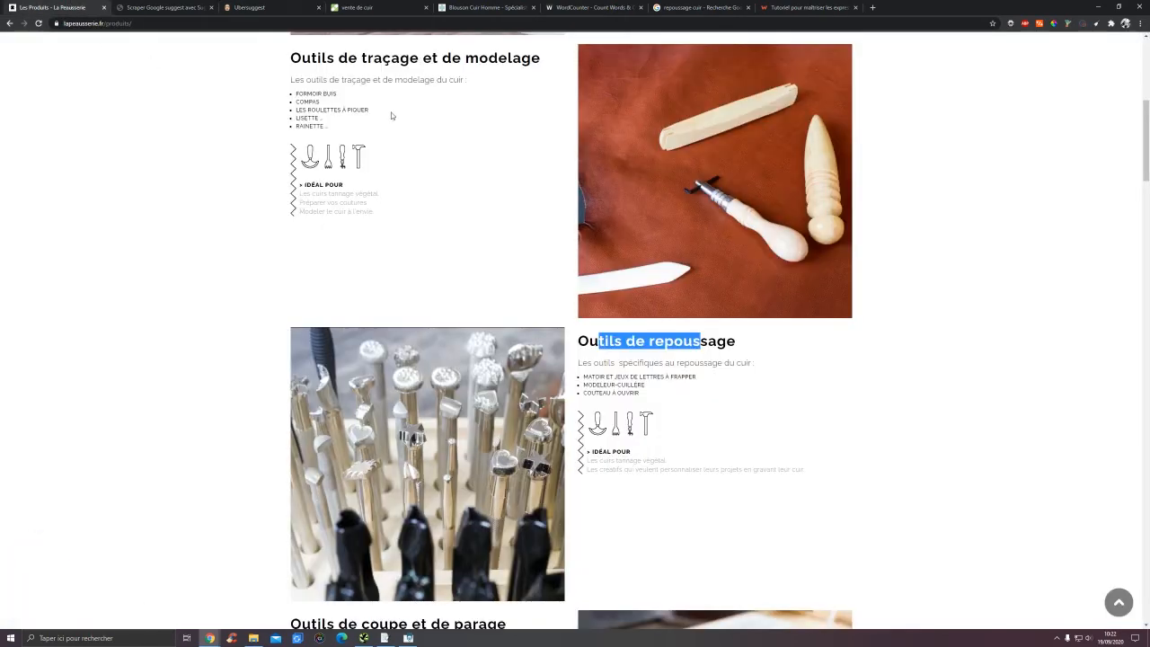
{"action": "scroll", "coordinate": [398, 133], "scroll_direction": "up", "scroll_amount": 5}
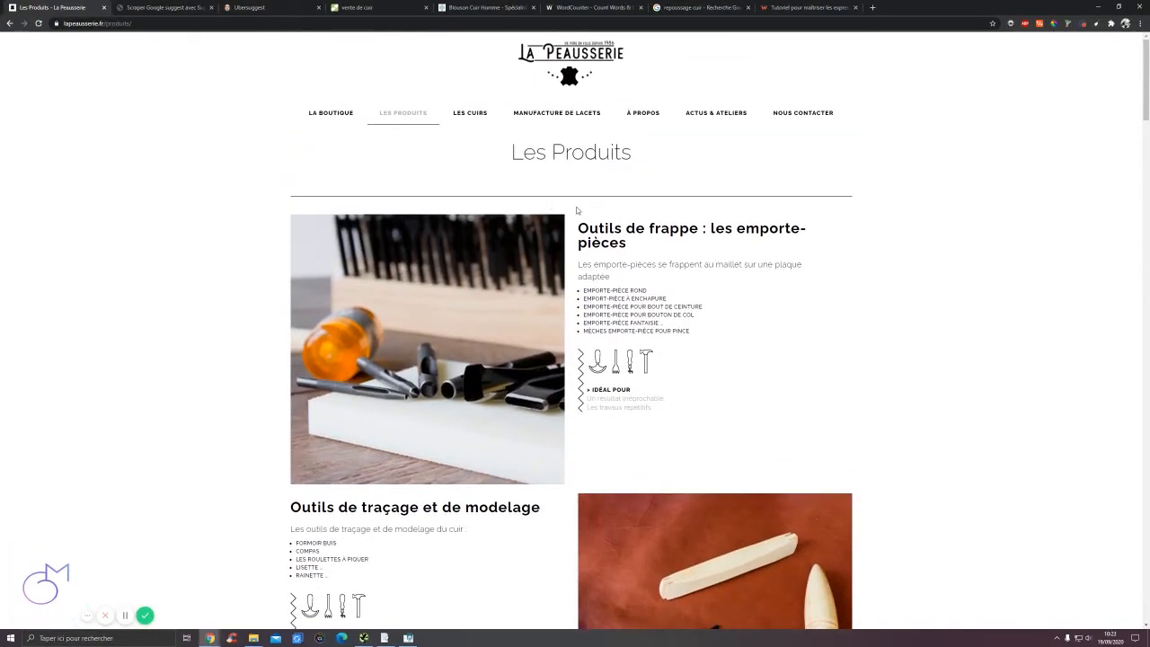
- Open La Peausserie's Les cuirs page and change its H1 to "Les cuirs à Rennes" through the element inspector, closing the inspector when done
{"action": "left_click", "coordinate": [469, 112]}
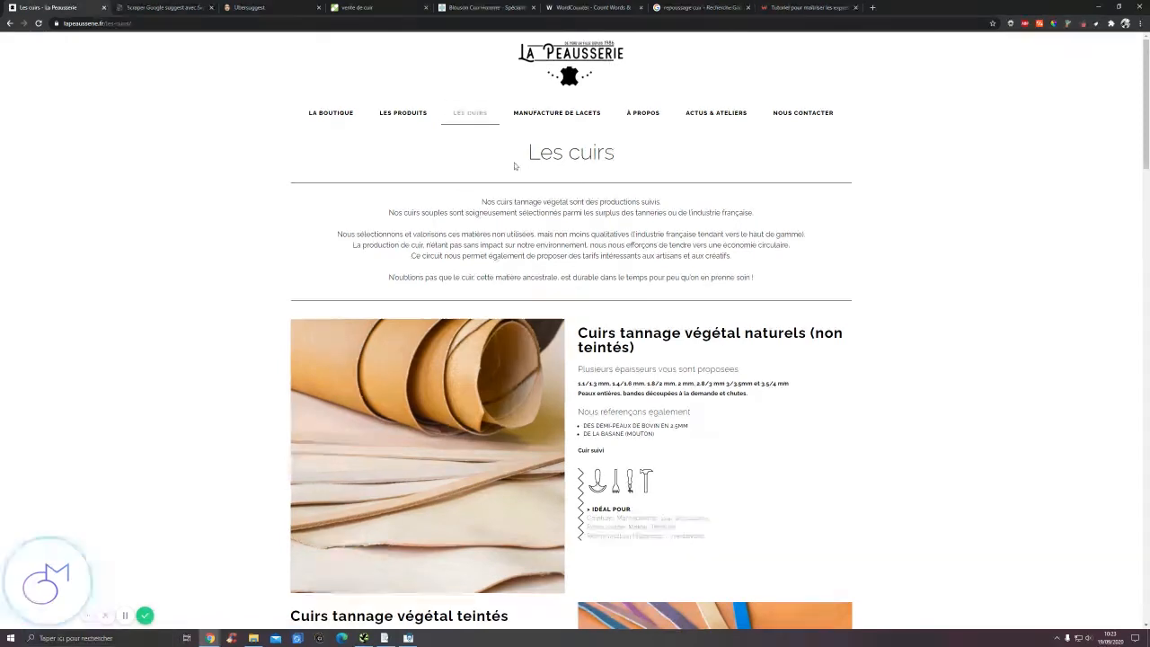
{"action": "right_click", "coordinate": [584, 152]}
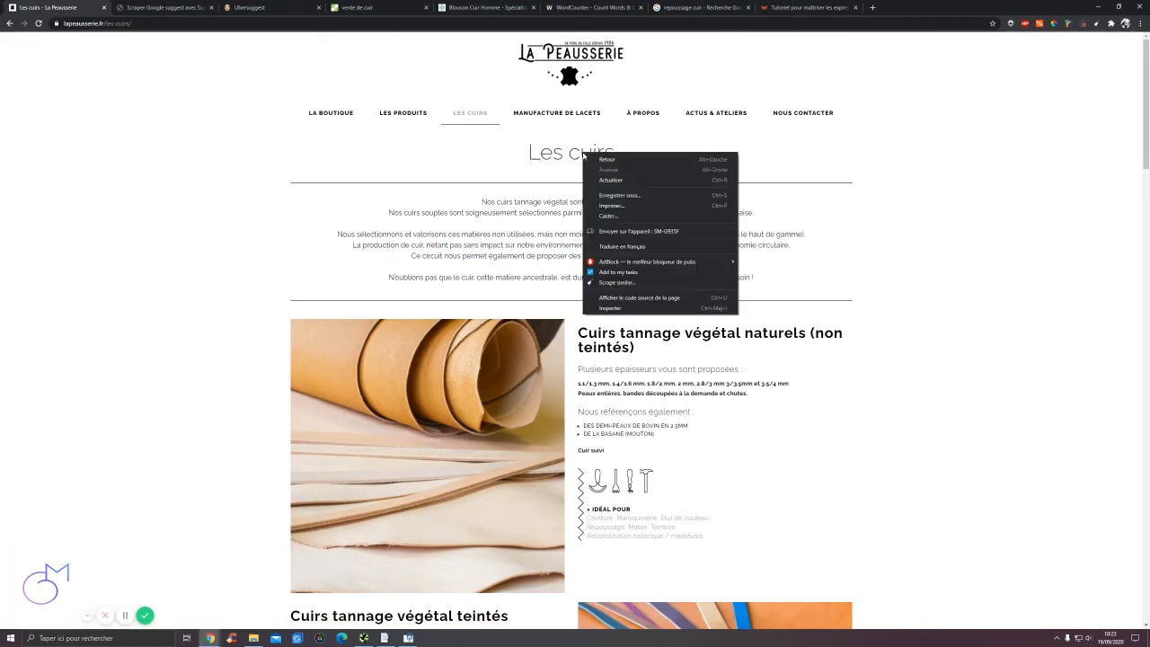
{"action": "left_click", "coordinate": [610, 308]}
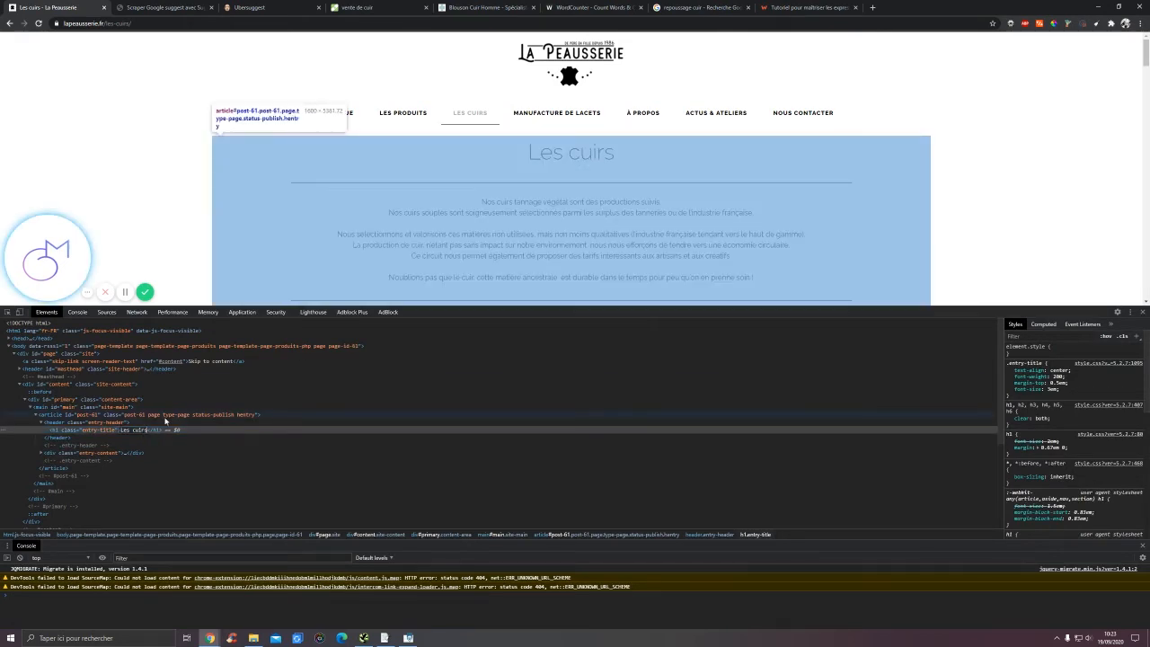
{"action": "type", "text": "ennes"}
{"action": "key", "text": "Return"}
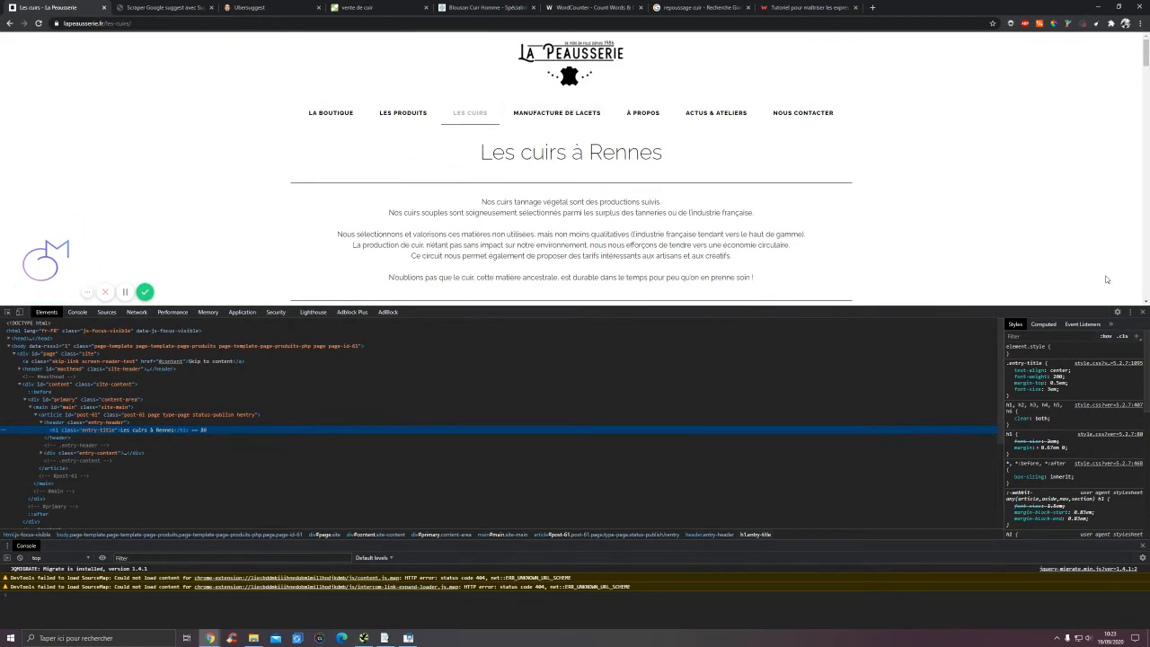
{"action": "key", "text": "F12"}
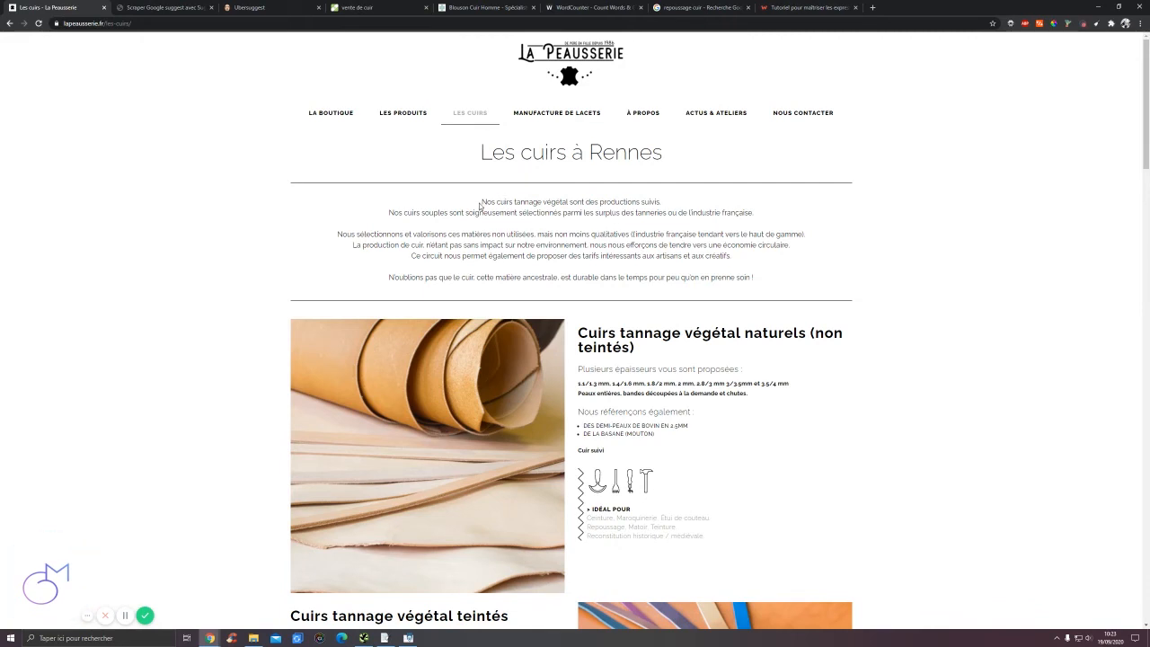
- Highlight the introductory text beneath the "Les cuirs à Rennes" heading, then clear the selection
{"action": "left_click_drag", "start_coordinate": [483, 201], "coordinate": [795, 266]}
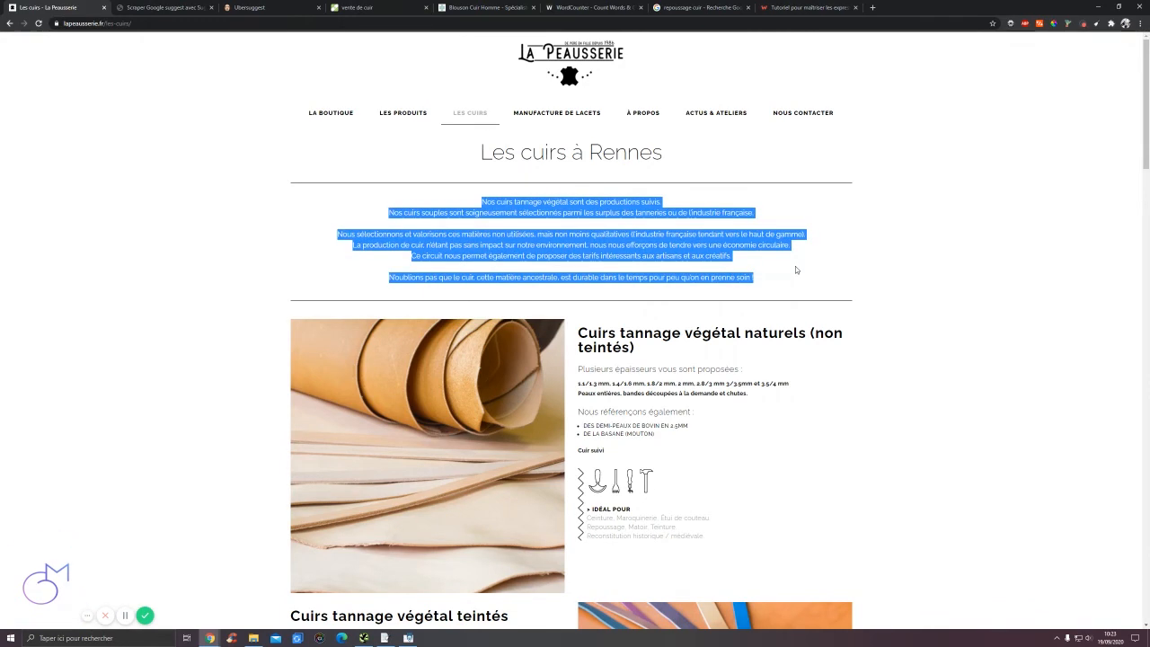
{"action": "left_click", "coordinate": [682, 235]}
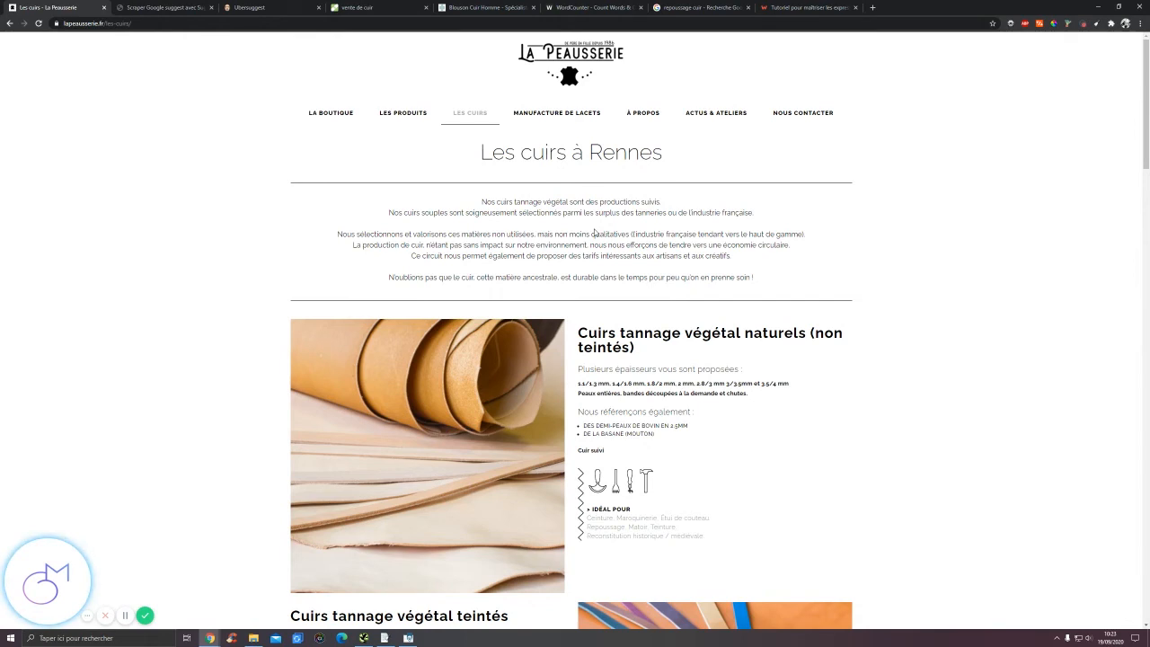
- Inspect the HTML tag of the "Cuirs tannage végétal naturels (non teintés)" heading and close the inspector
{"action": "scroll", "coordinate": [594, 232], "scroll_direction": "down", "scroll_amount": 1}
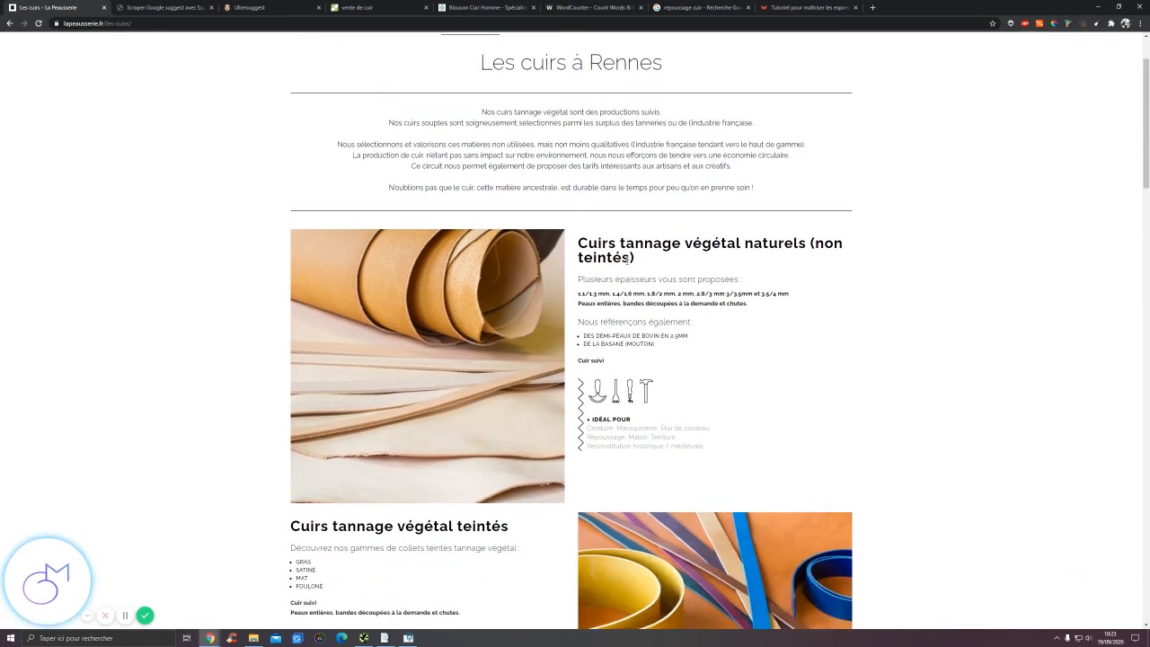
{"action": "left_click", "coordinate": [629, 404]}
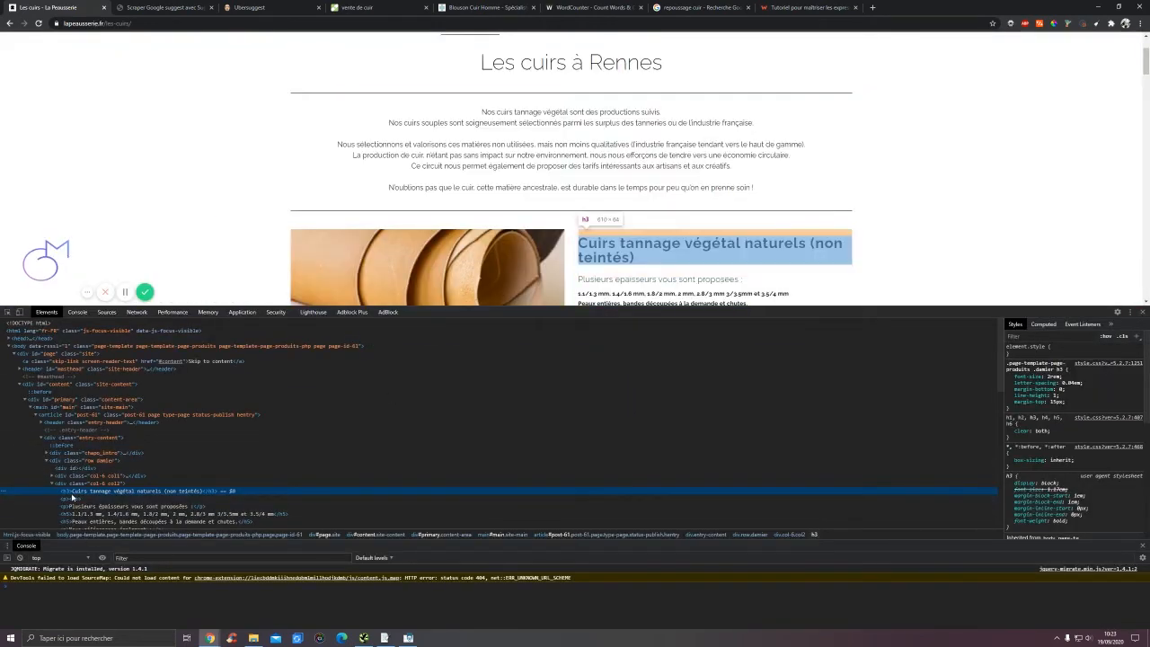
{"action": "left_click", "coordinate": [1143, 312]}
- Generate a document outline of the Les cuirs page with the Web Developer extension
{"action": "left_click", "coordinate": [1010, 23]}
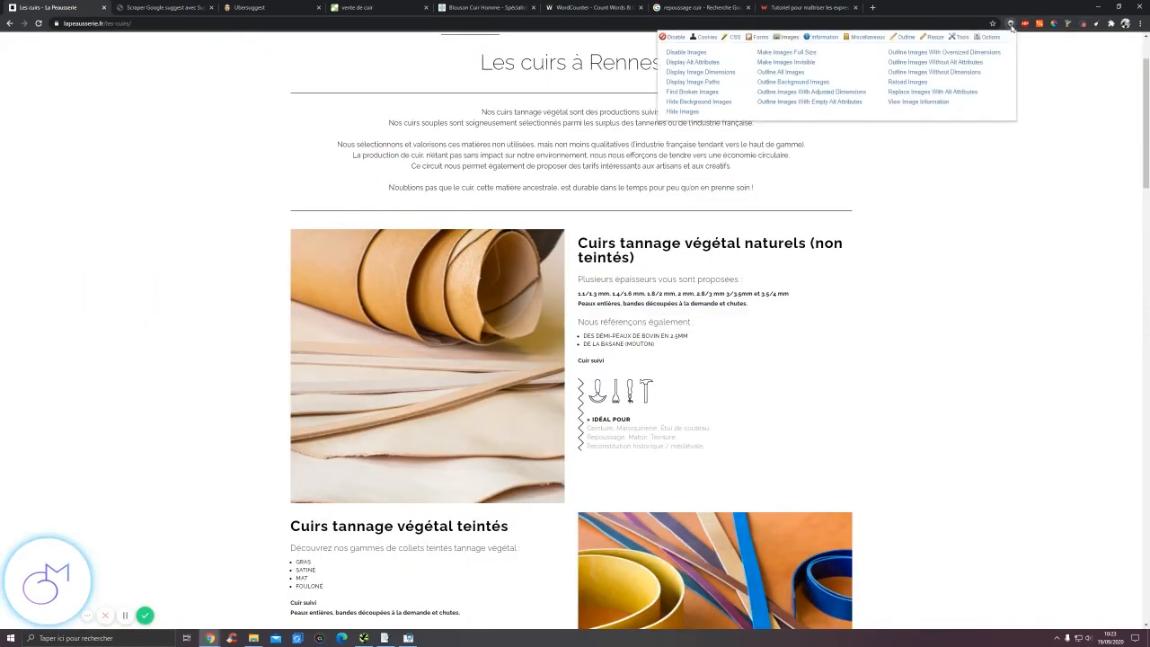
{"action": "left_click", "coordinate": [822, 37]}
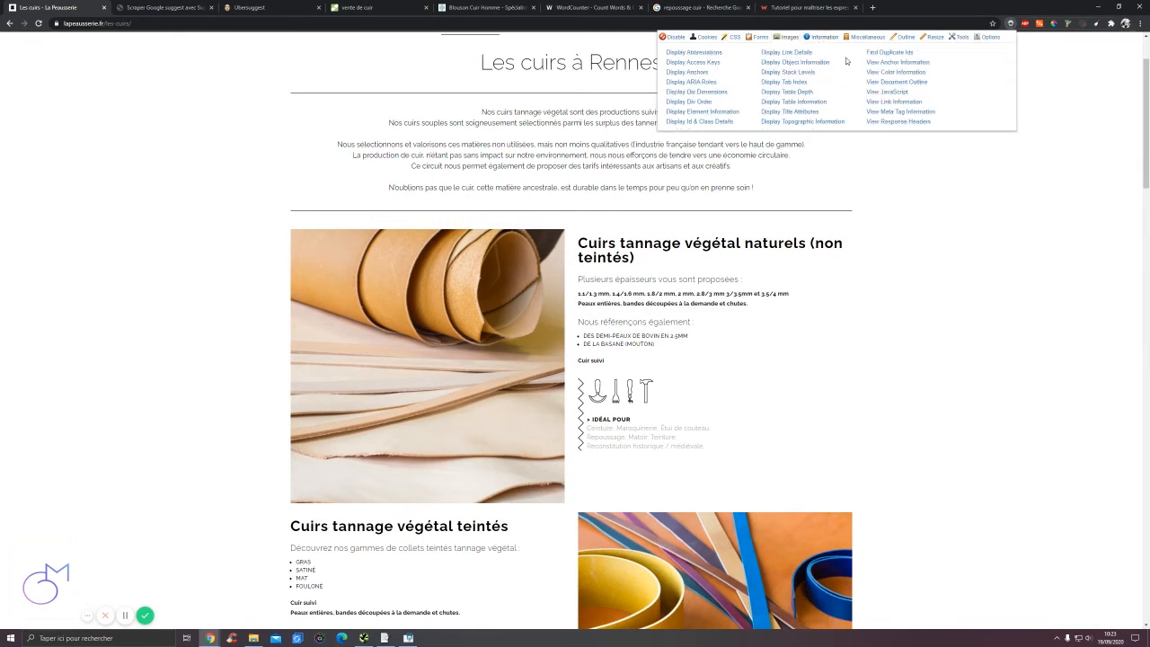
{"action": "left_click", "coordinate": [886, 82]}
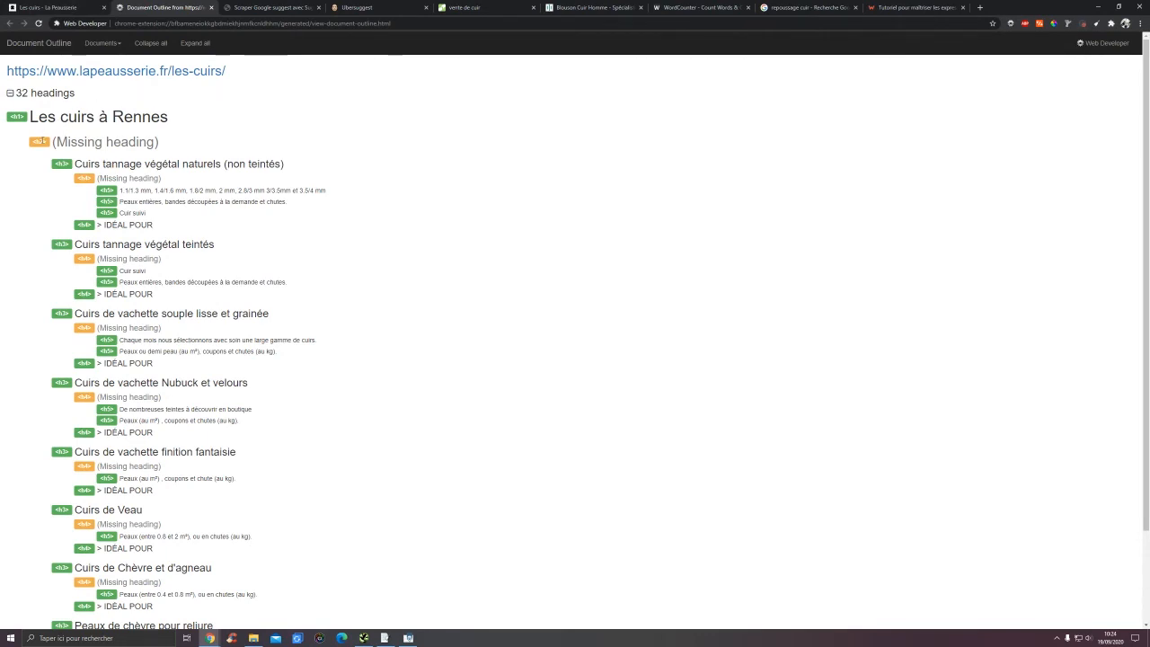
- Examine the outline's heading hierarchy, from the missing H2 down to the H3 and H5 entries of the first leather section
{"action": "left_click", "coordinate": [142, 138]}
{"action": "left_click_drag", "start_coordinate": [108, 158], "coordinate": [254, 159]}
{"action": "left_click_drag", "start_coordinate": [116, 189], "coordinate": [133, 212]}
{"action": "left_click", "coordinate": [144, 191]}
- Return to the Les cuirs page and compare its H1 with the highlighted "Cuirs tannage végétal naturels" heading and the sections below
{"action": "left_click", "coordinate": [41, 6]}
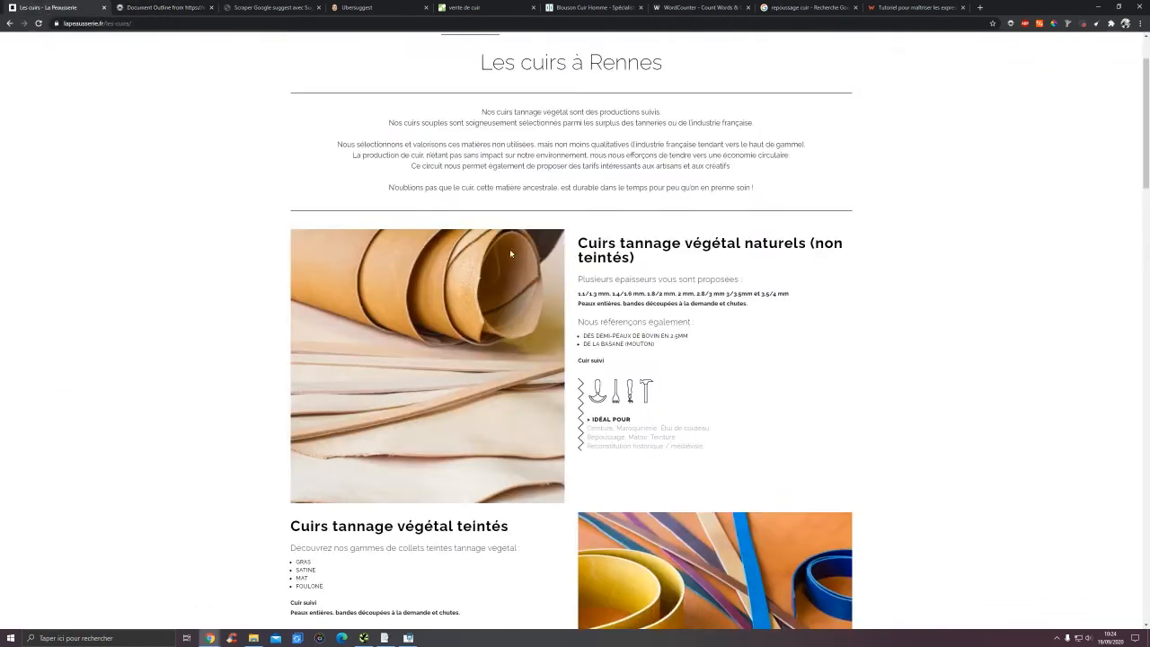
{"action": "left_click_drag", "start_coordinate": [602, 244], "coordinate": [772, 247]}
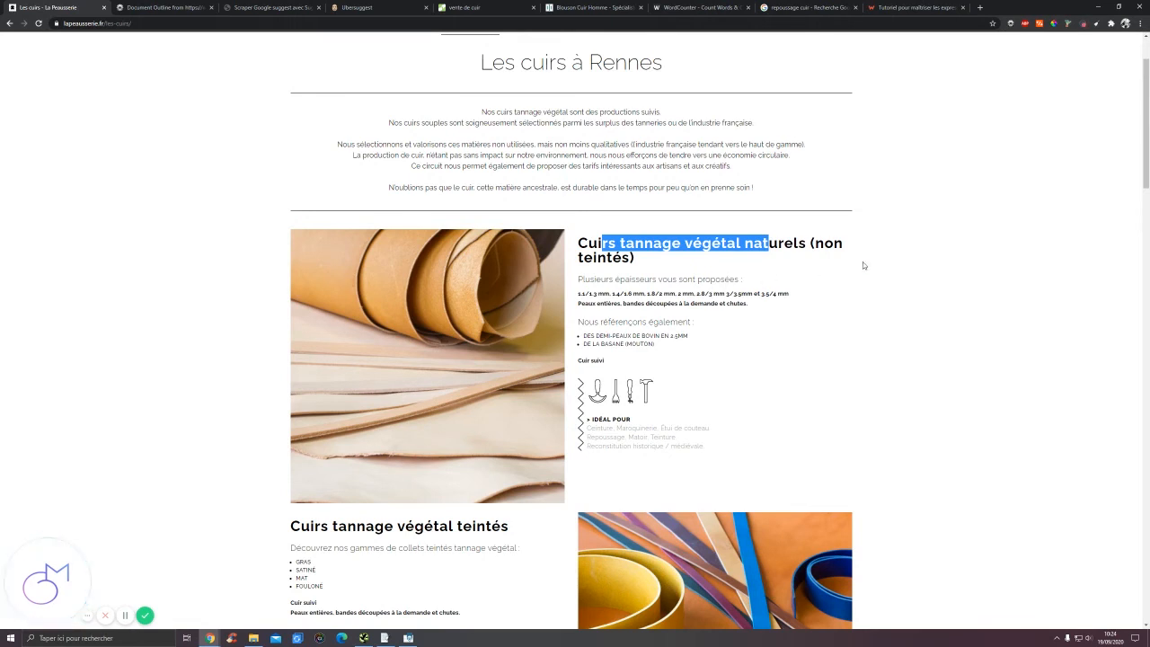
{"action": "left_click", "coordinate": [905, 261]}
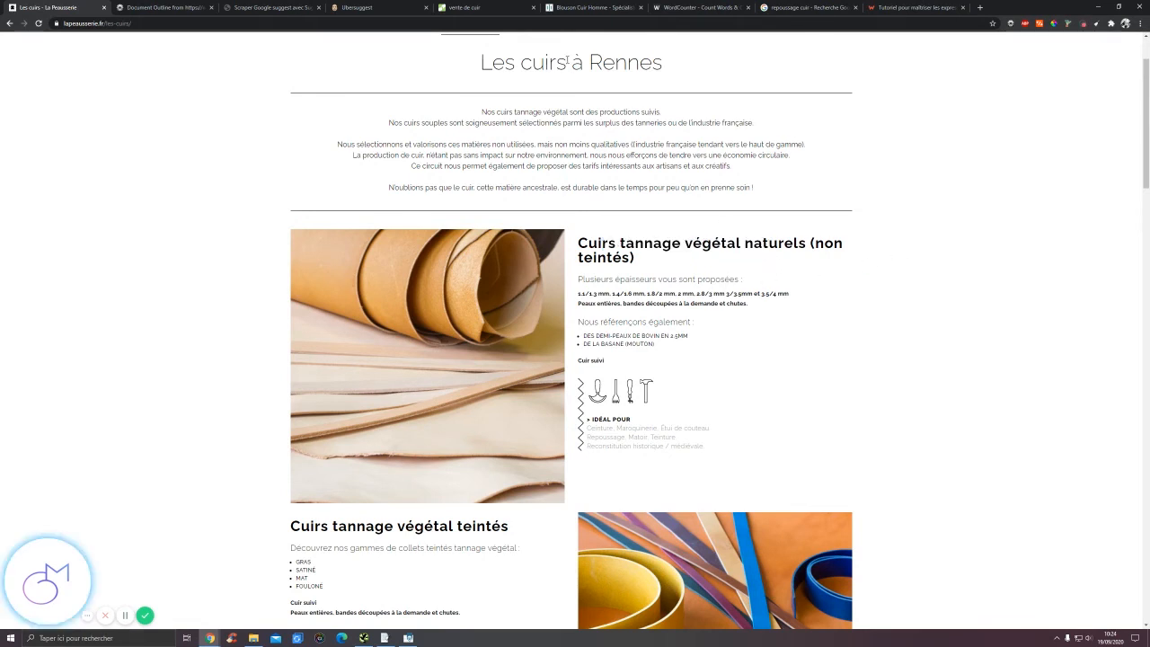
{"action": "scroll", "coordinate": [524, 141], "scroll_direction": "up", "scroll_amount": 1}
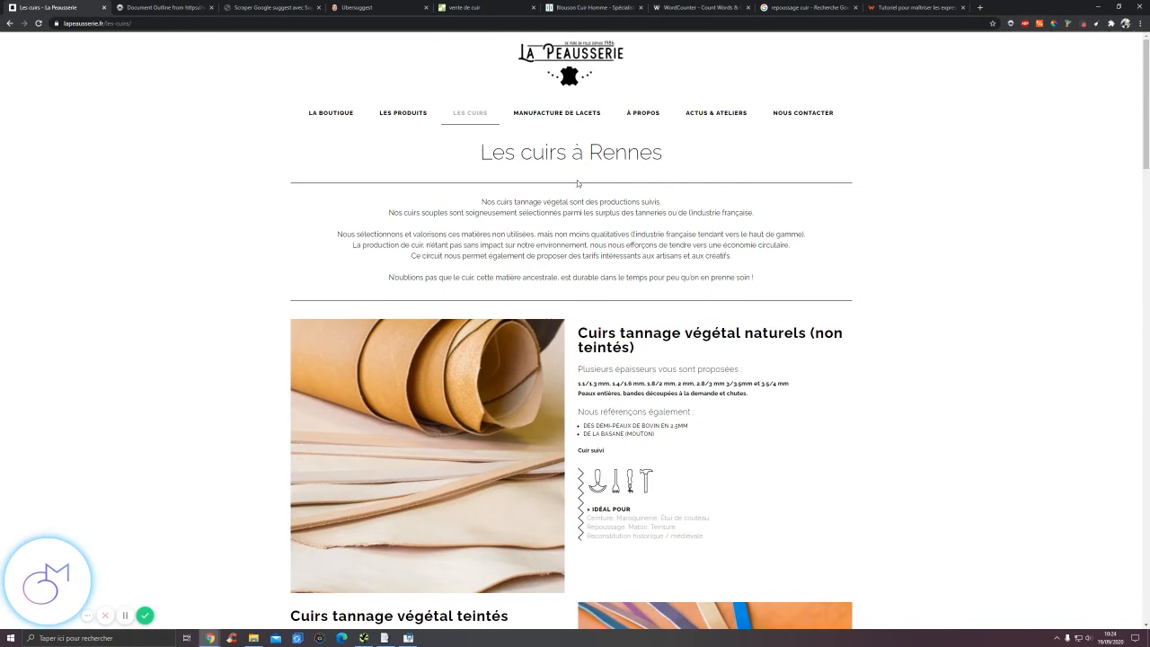
{"action": "scroll", "coordinate": [577, 183], "scroll_direction": "down", "scroll_amount": 3}
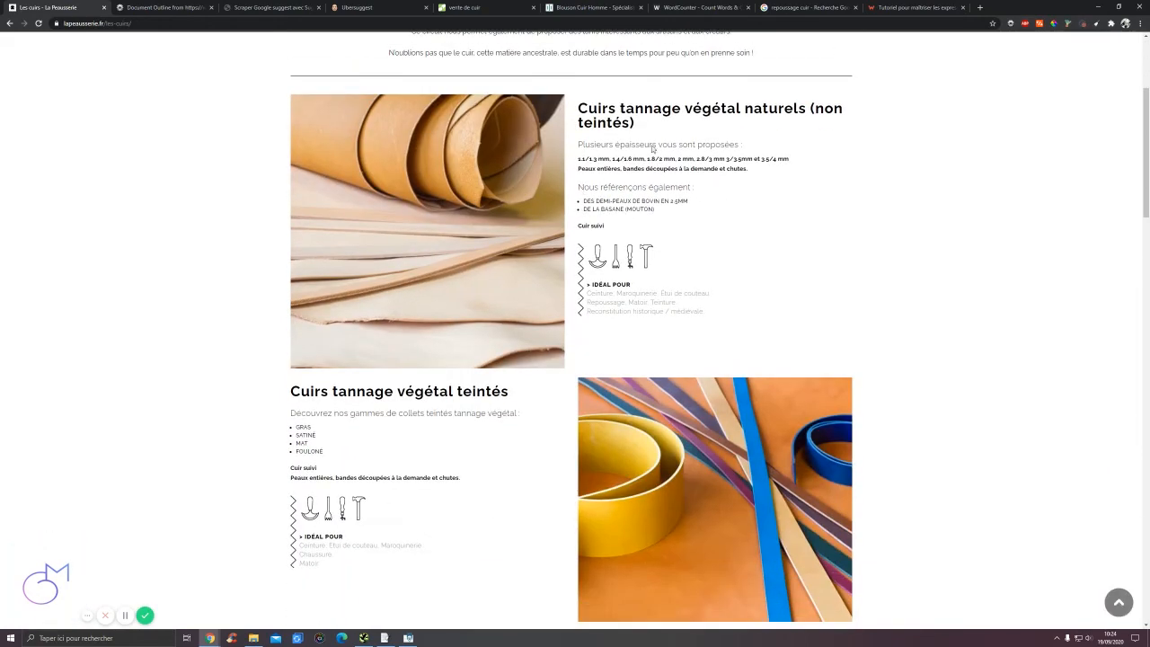
{"action": "scroll", "coordinate": [363, 161], "scroll_direction": "up", "scroll_amount": 3}
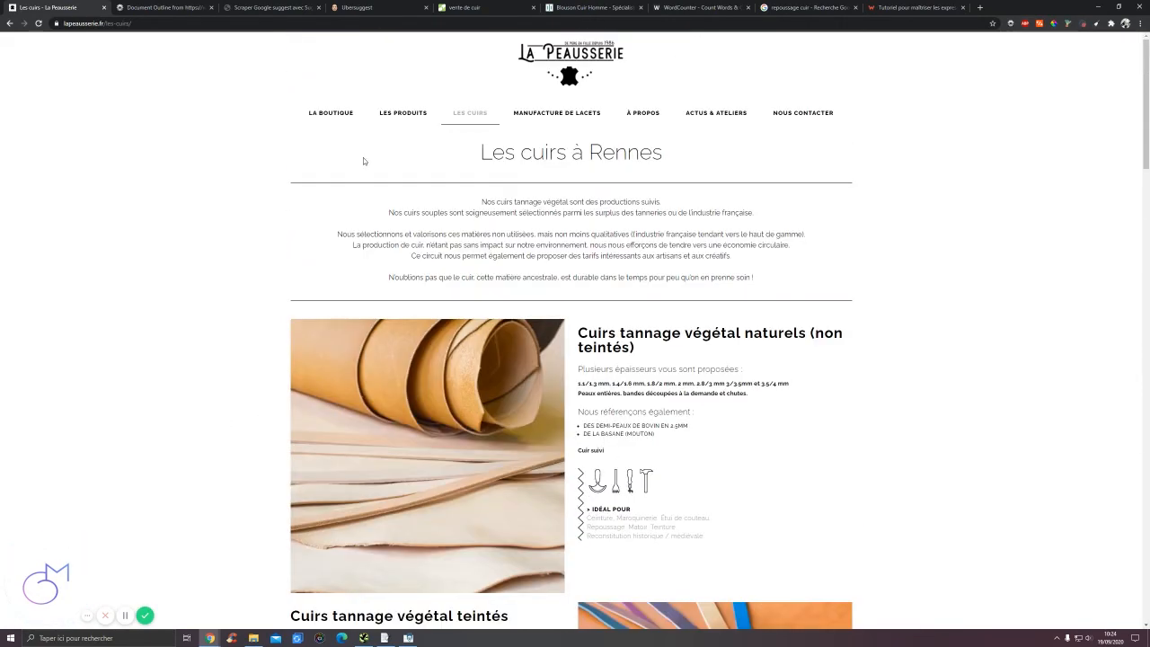
- Review the "repoussage cuir" keyword ideas in Ubersuggest and the "vente de cuir" mind map in Coggle
{"action": "left_click", "coordinate": [380, 7]}
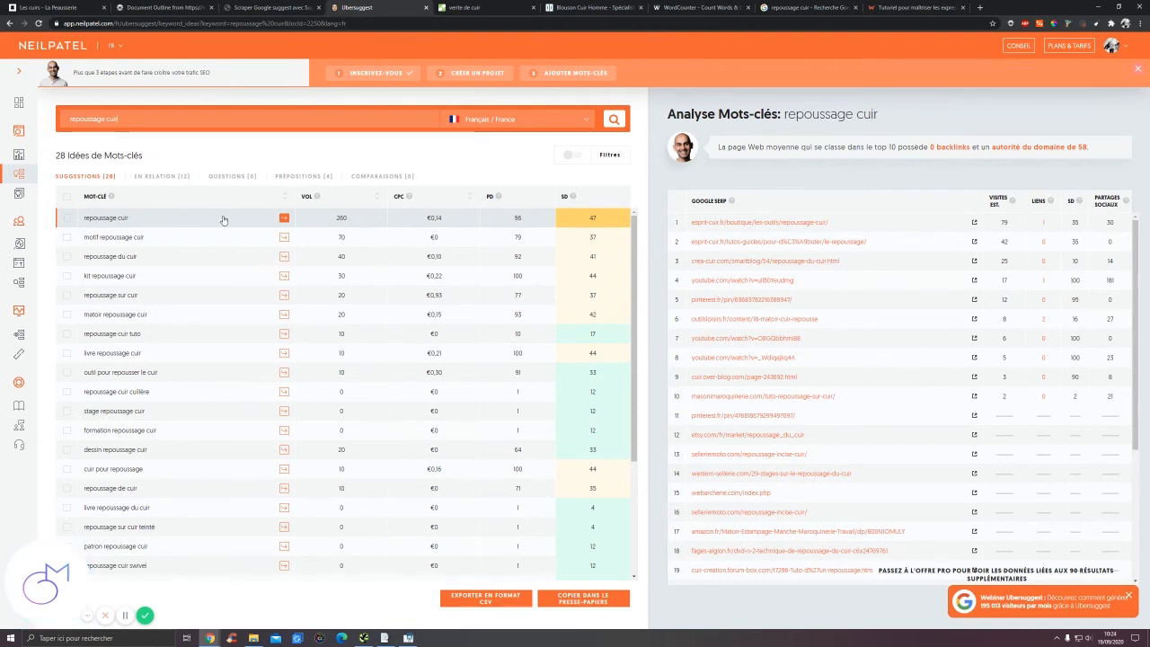
{"action": "left_click", "coordinate": [467, 7]}
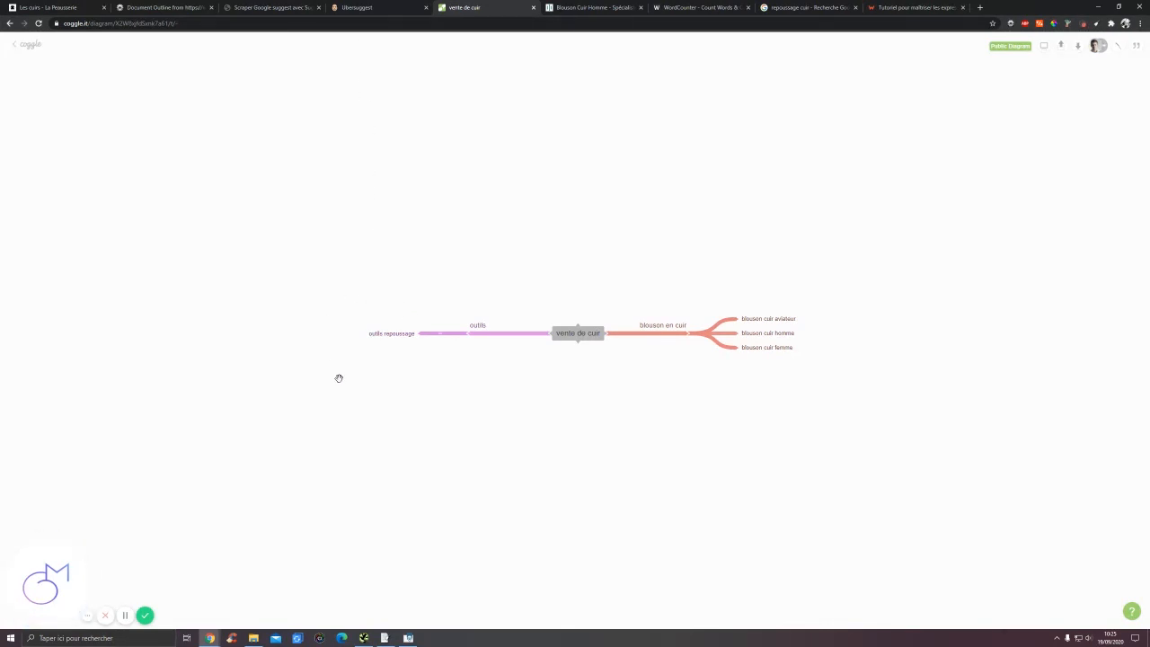
- Search Google again for "repoussage cuir" and close the developer tools on the results page
{"action": "left_click", "coordinate": [782, 7]}
{"action": "left_click", "coordinate": [668, 24]}
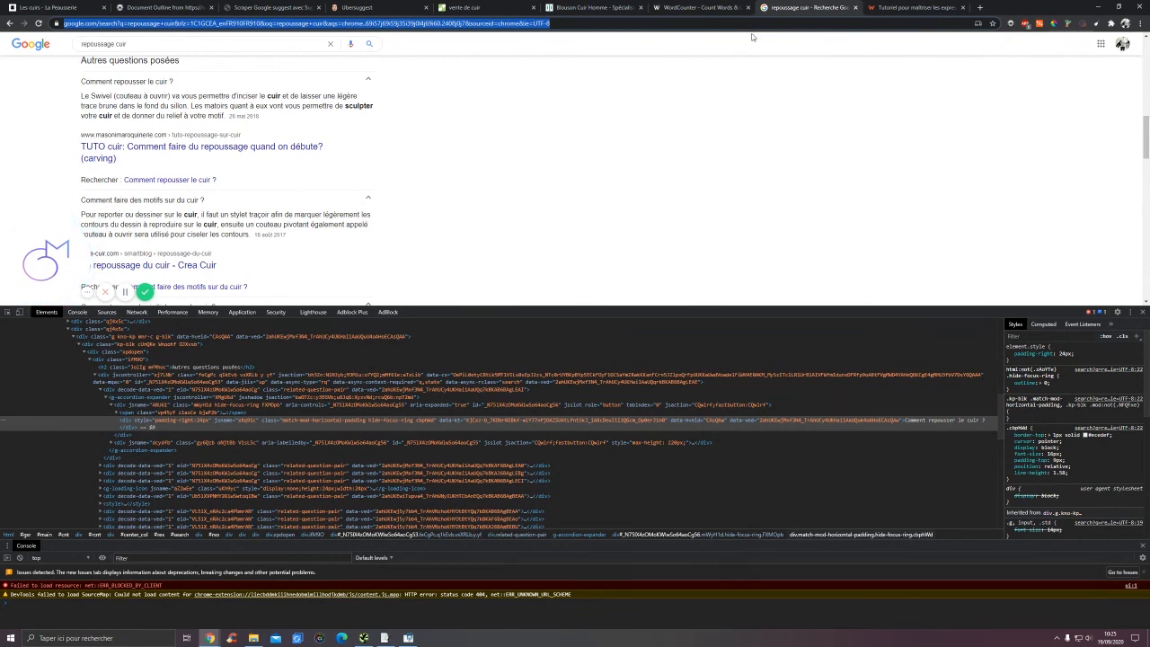
{"action": "type", "text": "repouss"}
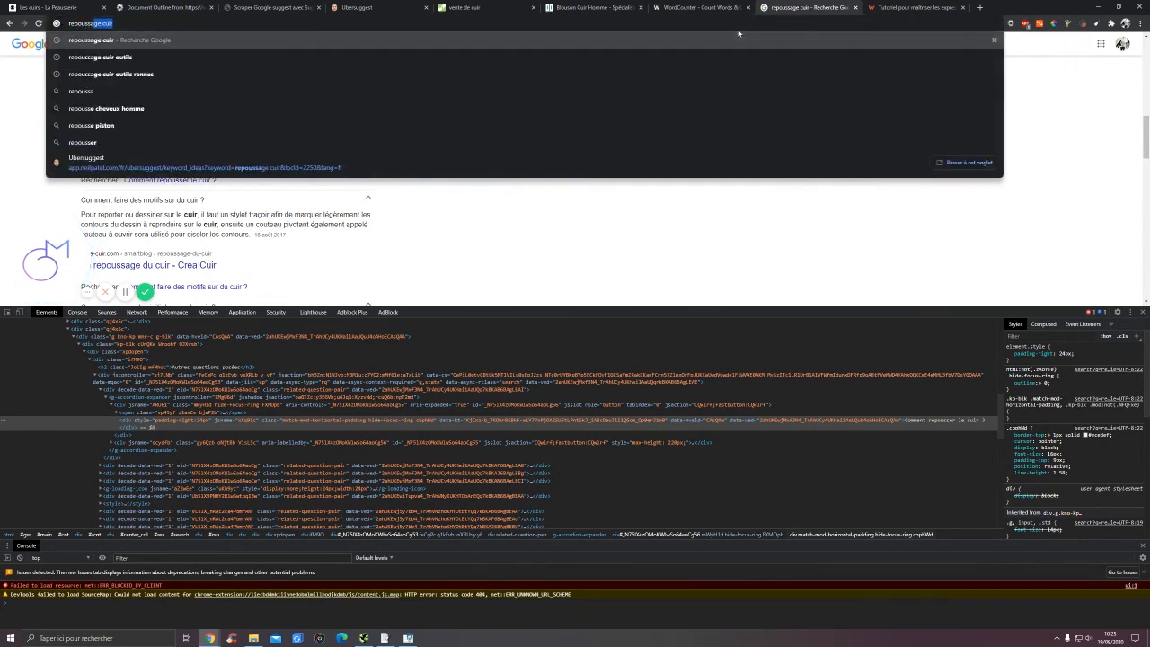
{"action": "type", "text": "age cuir"}
{"action": "key", "text": "Return"}
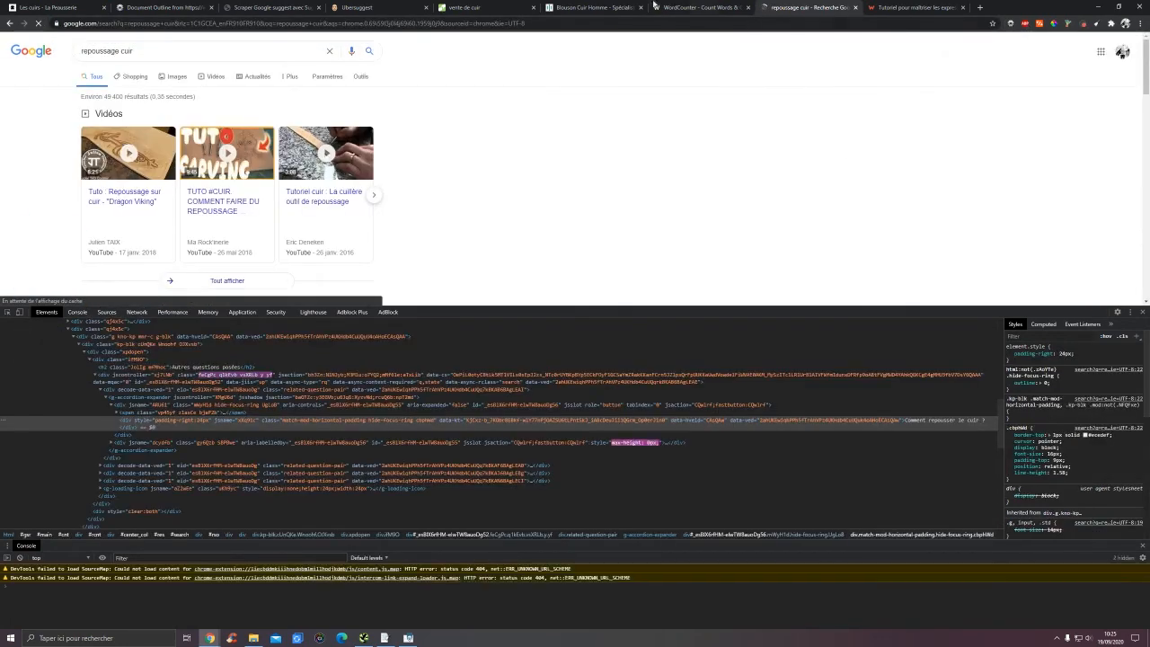
{"action": "key", "text": "F12"}
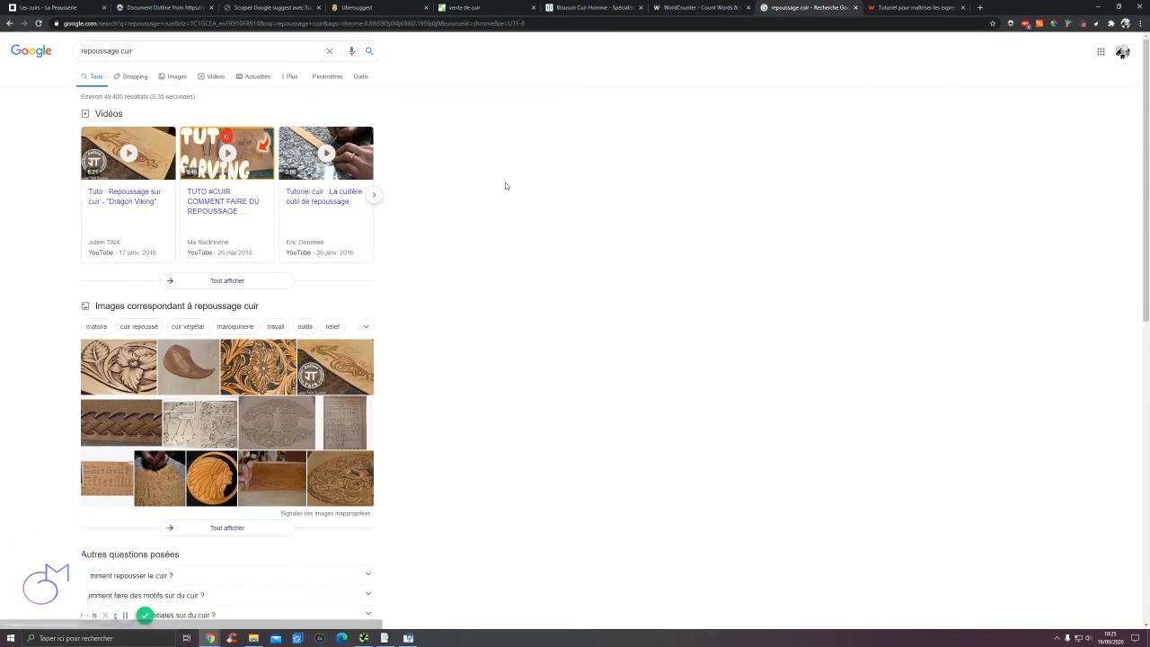
- Open the Esprit Cuir result "Repoussage cuir - conseils pour choisir les outils" and accept all of the site's cookies
{"action": "scroll", "coordinate": [490, 176], "scroll_direction": "down", "scroll_amount": 2}
{"action": "scroll", "coordinate": [484, 176], "scroll_direction": "down", "scroll_amount": 3}
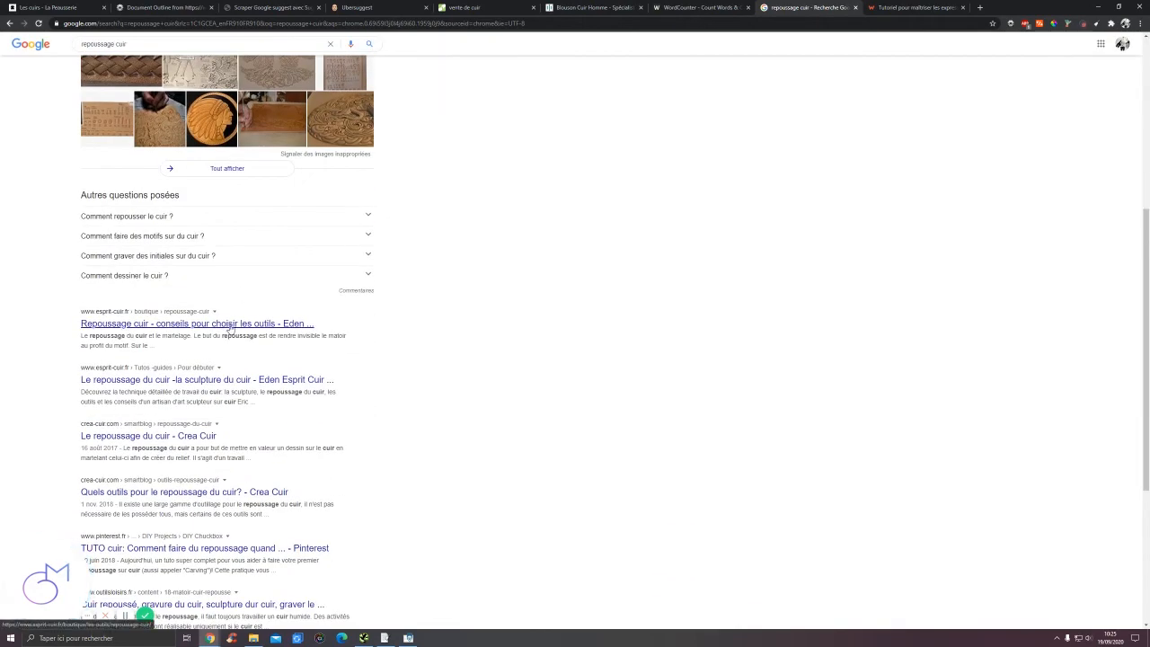
{"action": "scroll", "coordinate": [331, 152], "scroll_direction": "down", "scroll_amount": 2}
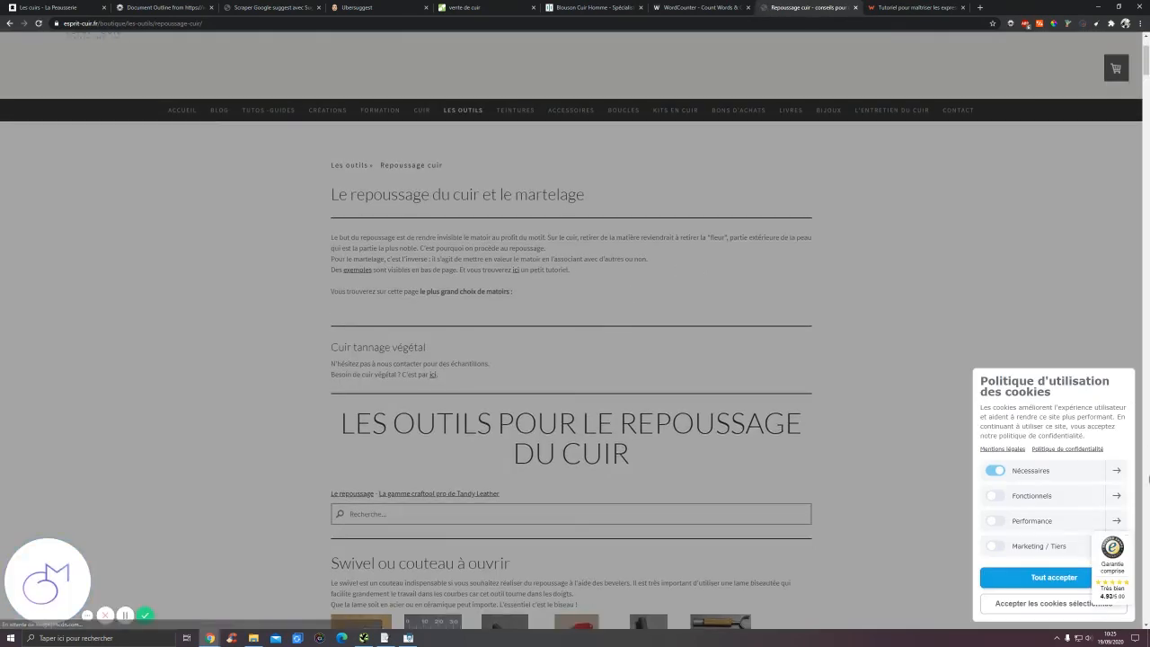
{"action": "scroll", "coordinate": [608, 229], "scroll_direction": "down", "scroll_amount": 2}
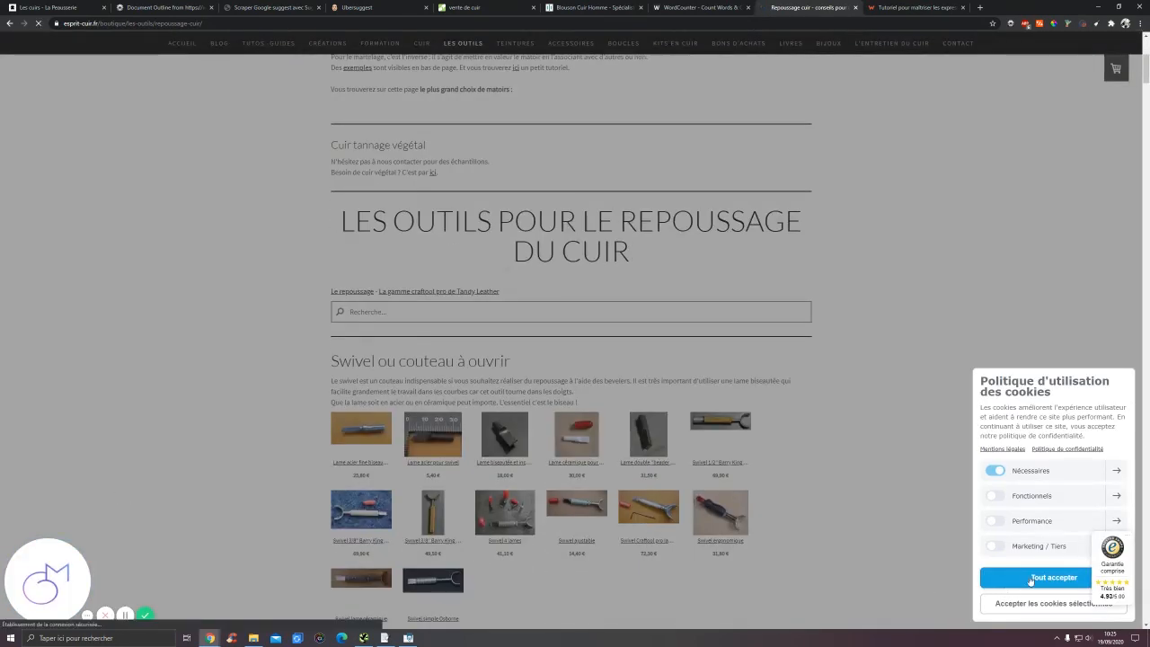
{"action": "left_click", "coordinate": [1019, 586]}
- Examine how Esprit Cuir's repoussage page organizes its tools by section, from Les maillets to Les mulefoot
{"action": "scroll", "coordinate": [246, 118], "scroll_direction": "down", "scroll_amount": 7}
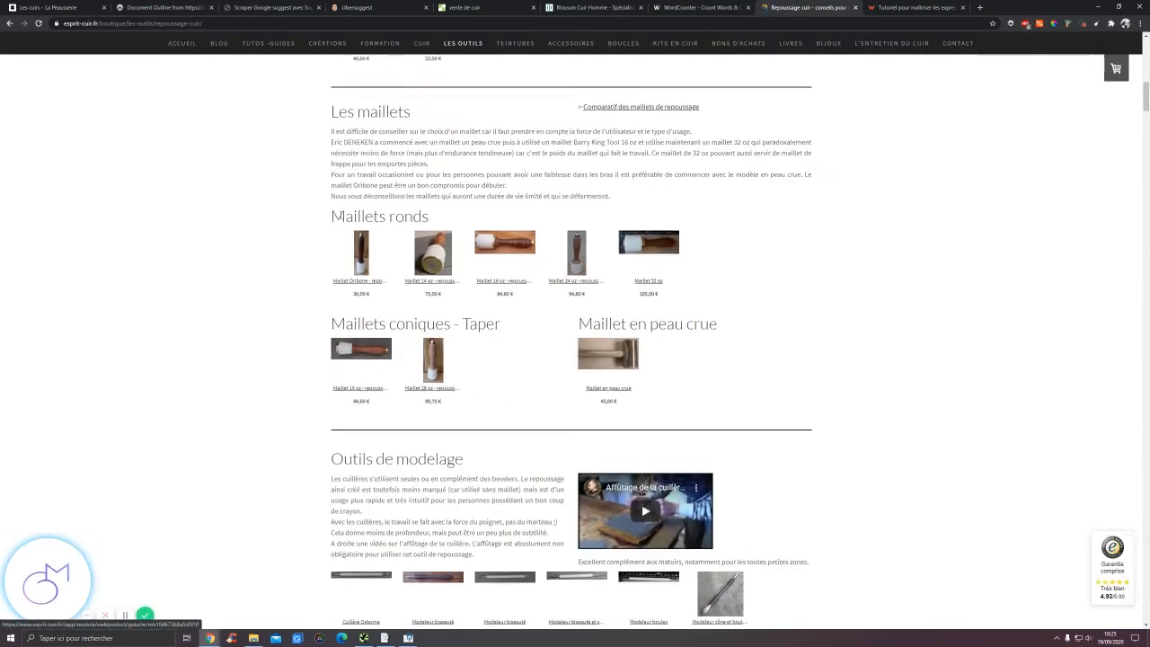
{"action": "scroll", "coordinate": [451, 302], "scroll_direction": "down", "scroll_amount": 5}
{"action": "scroll", "coordinate": [451, 303], "scroll_direction": "down", "scroll_amount": 14}
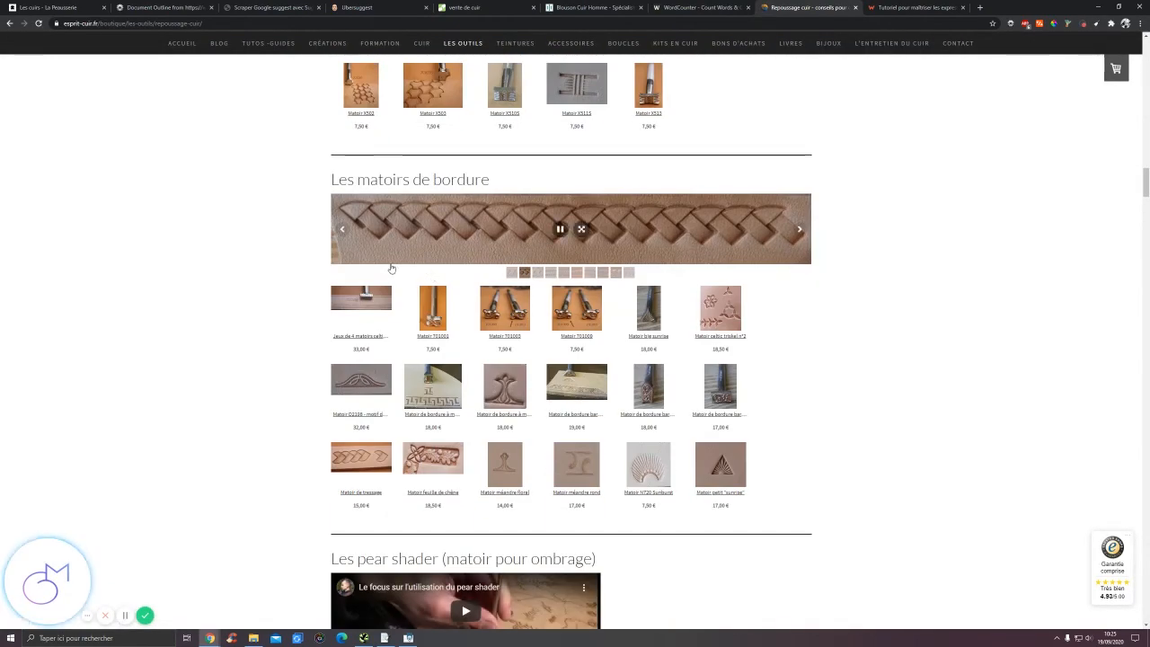
{"action": "scroll", "coordinate": [305, 270], "scroll_direction": "down", "scroll_amount": 15}
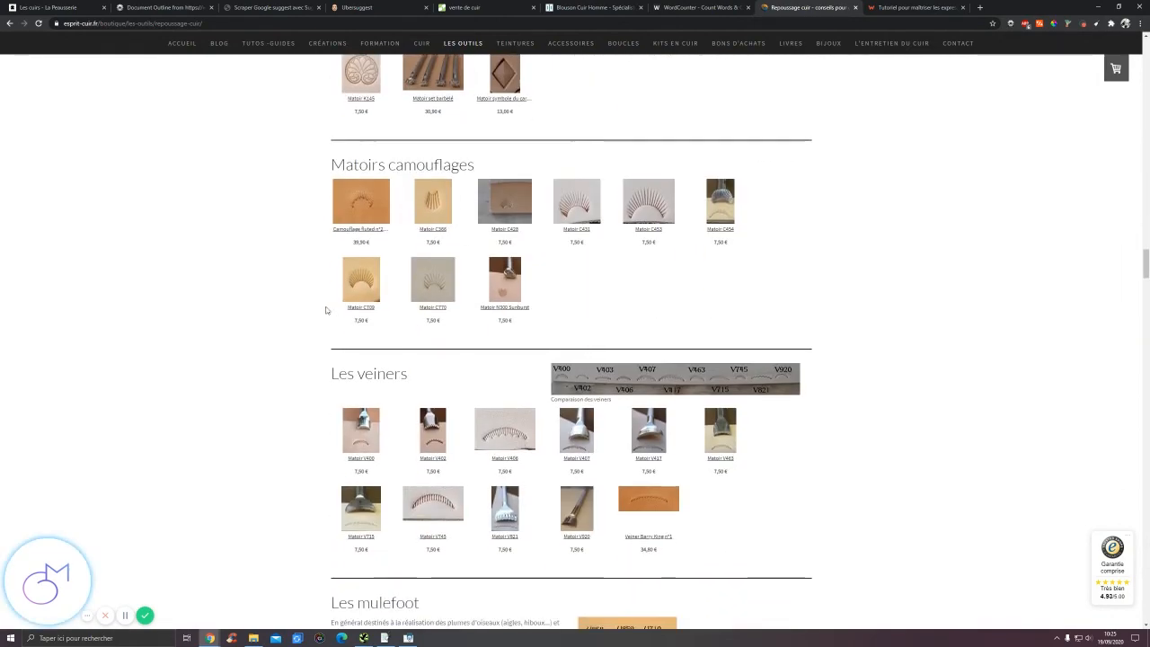
{"action": "scroll", "coordinate": [310, 296], "scroll_direction": "down", "scroll_amount": 3}
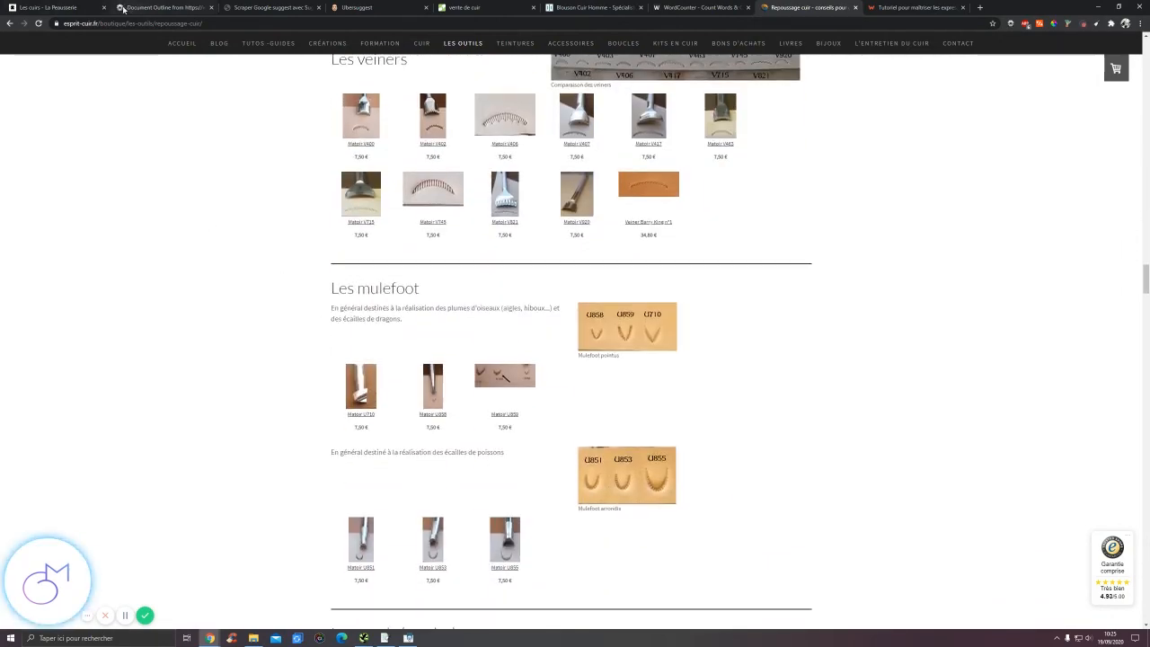
- Open La Peausserie's Les Produits page and review its product sections and short tool lists, from Outils de frappe to Teintures et colles
{"action": "left_click", "coordinate": [54, 8]}
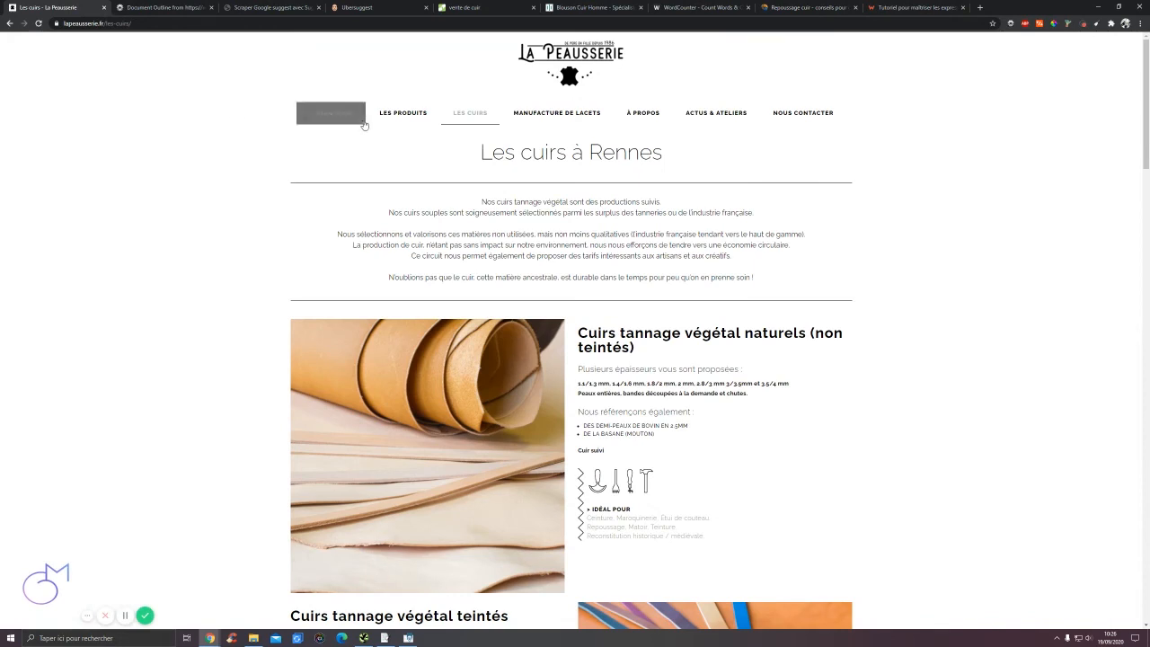
{"action": "left_click", "coordinate": [428, 112]}
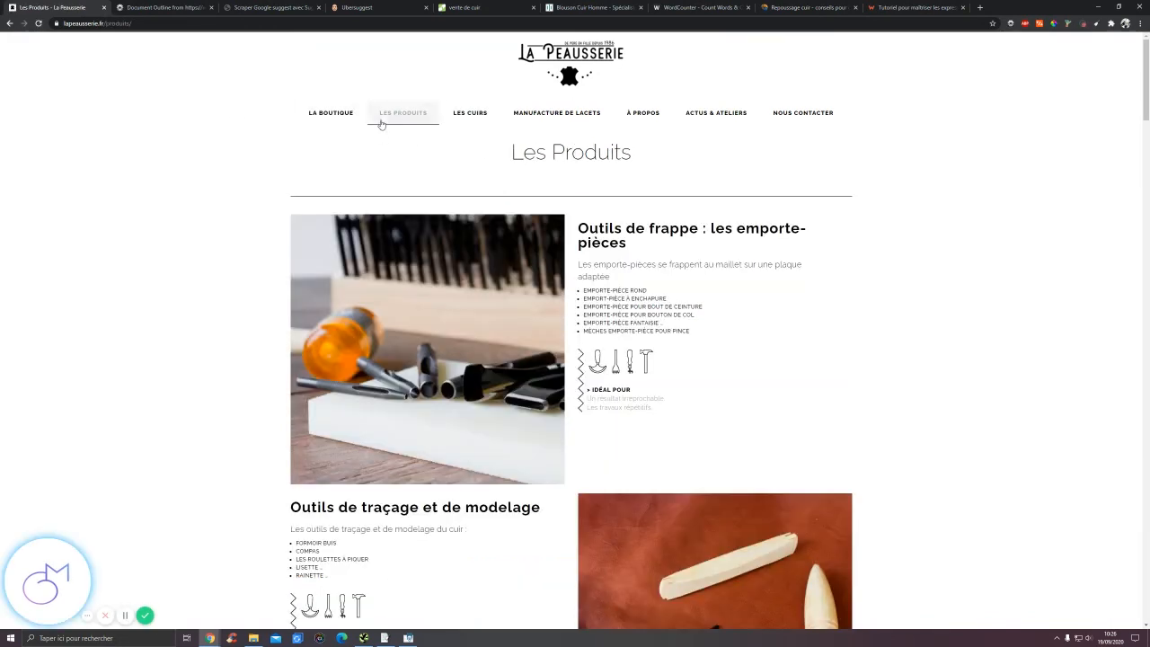
{"action": "scroll", "coordinate": [562, 76], "scroll_direction": "down", "scroll_amount": 2}
{"action": "scroll", "coordinate": [562, 76], "scroll_direction": "up", "scroll_amount": 2}
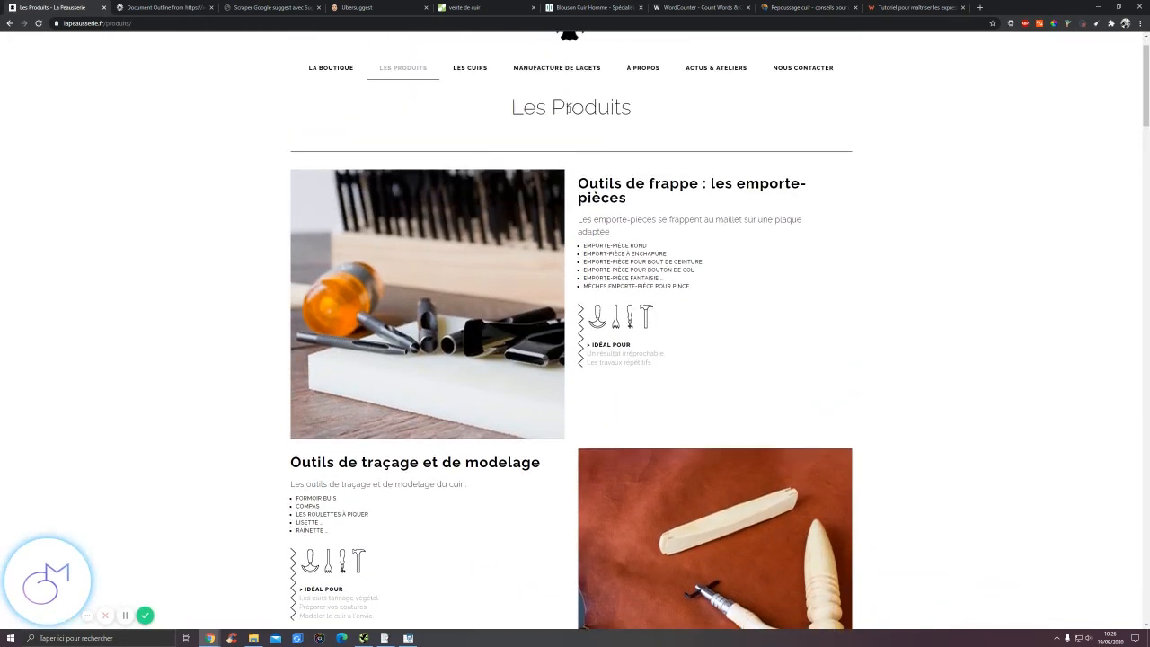
{"action": "scroll", "coordinate": [612, 173], "scroll_direction": "down", "scroll_amount": 3}
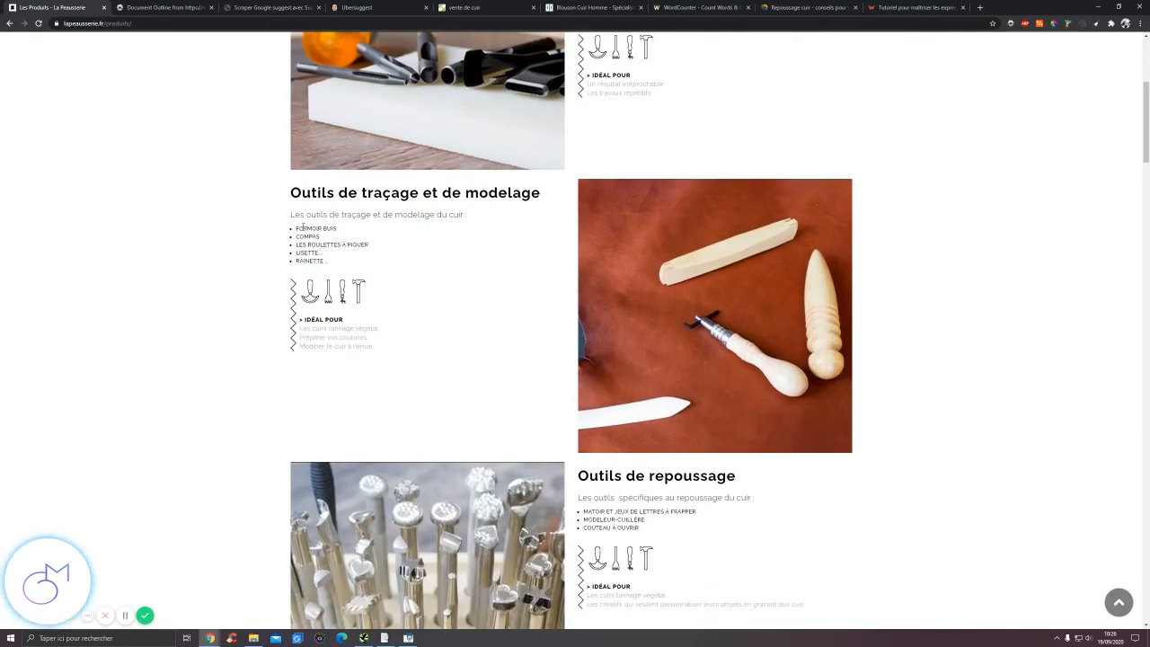
{"action": "left_click_drag", "start_coordinate": [303, 228], "coordinate": [431, 270]}
{"action": "scroll", "coordinate": [431, 270], "scroll_direction": "down", "scroll_amount": 12}
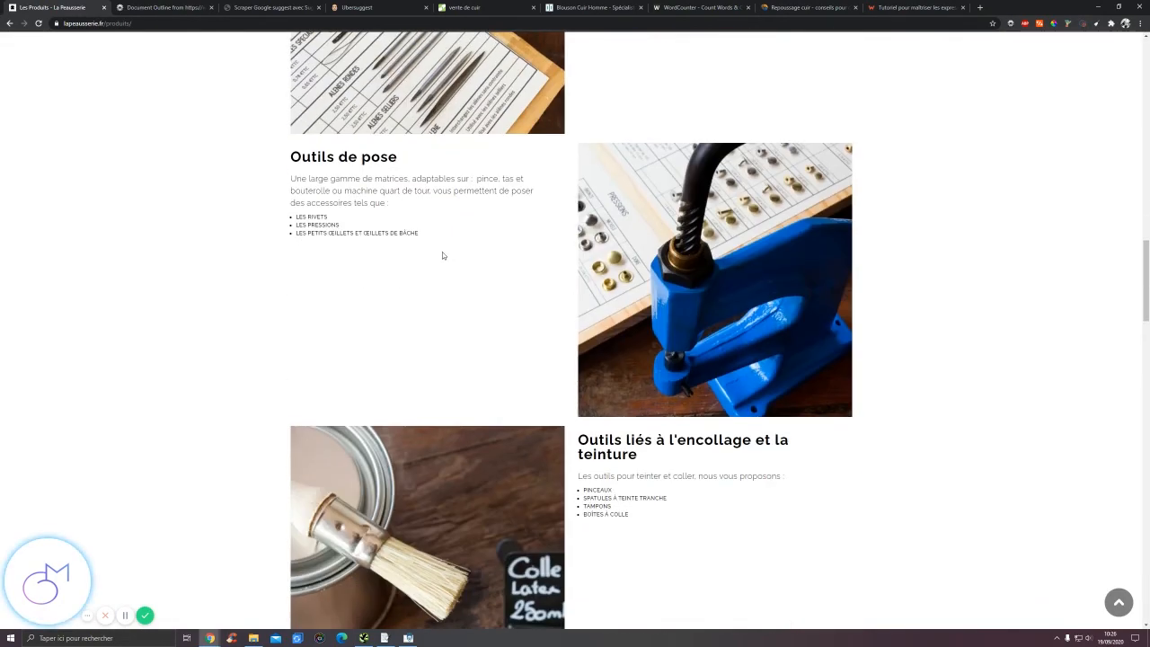
{"action": "scroll", "coordinate": [377, 267], "scroll_direction": "down", "scroll_amount": 6}
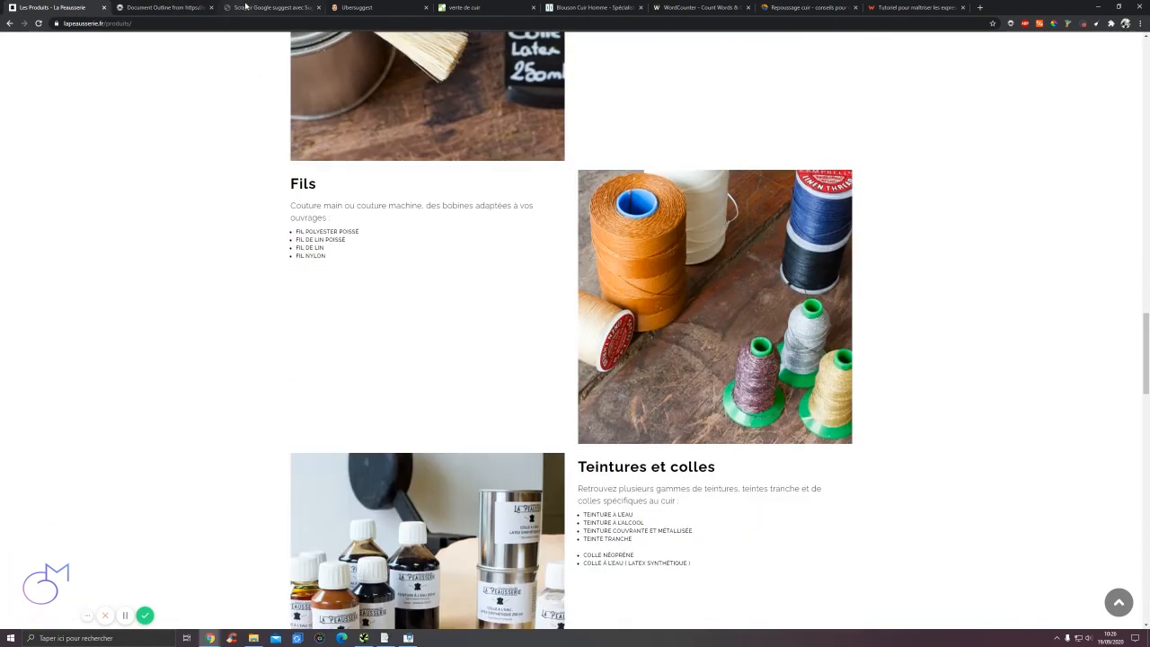
- Return to Esprit Cuir's repoussage page and reread its introduction and the matoir categories for comparison with La Peausserie
{"action": "left_click", "coordinate": [245, 6]}
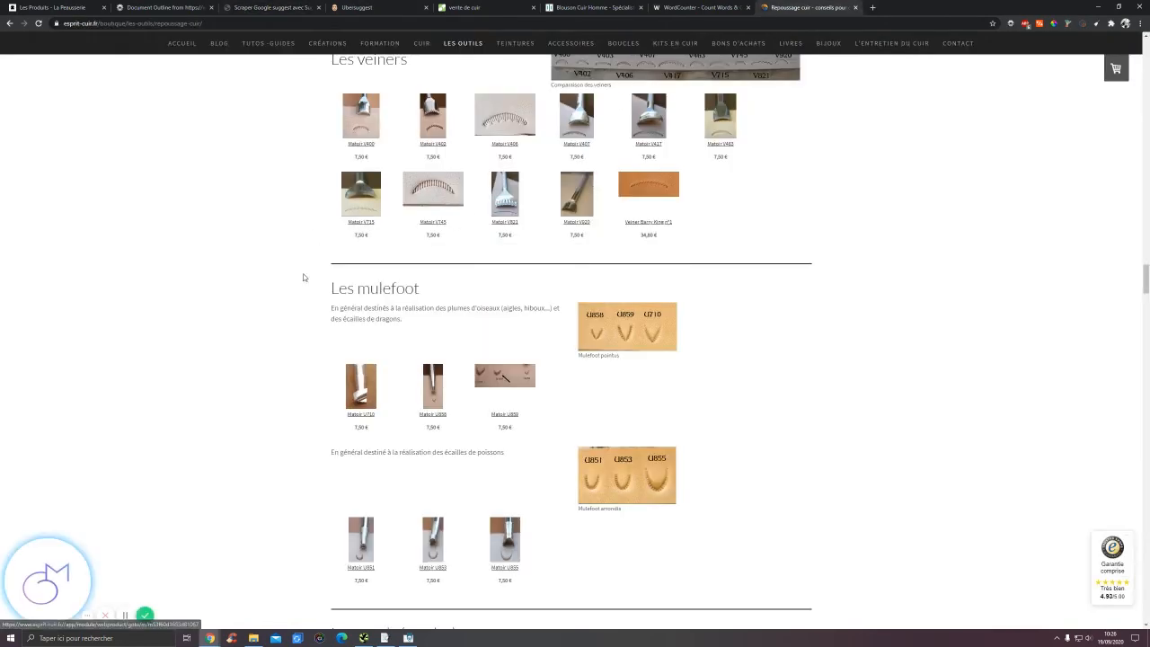
{"action": "scroll", "coordinate": [296, 252], "scroll_direction": "up", "scroll_amount": 20}
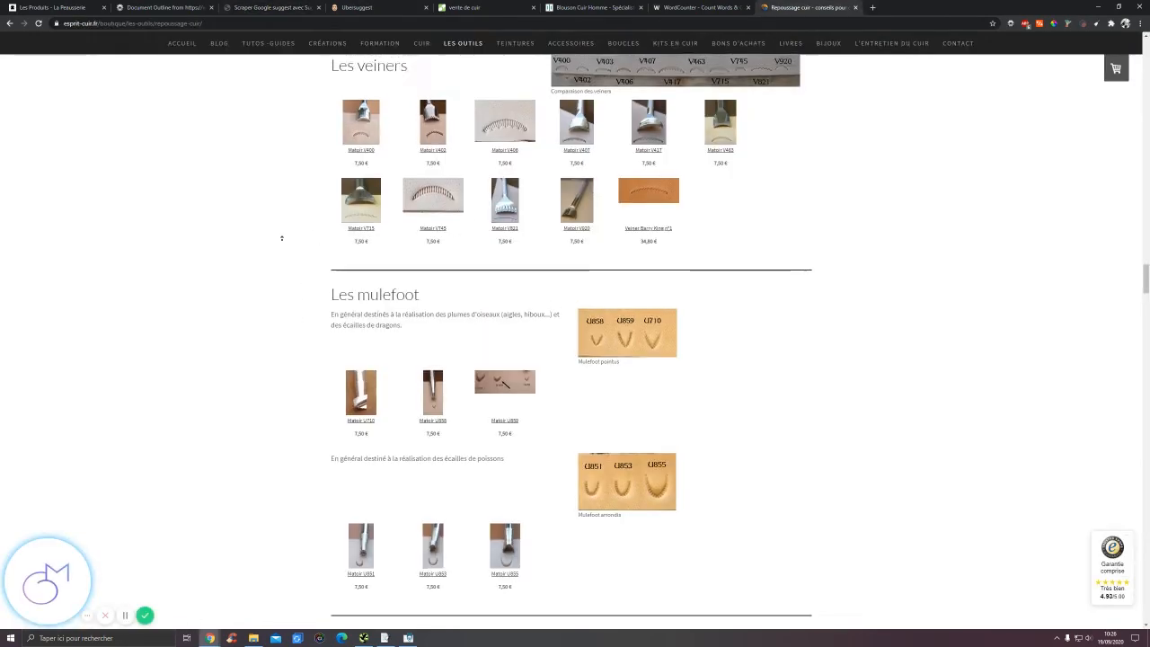
{"action": "scroll", "coordinate": [290, 237], "scroll_direction": "down", "scroll_amount": 20}
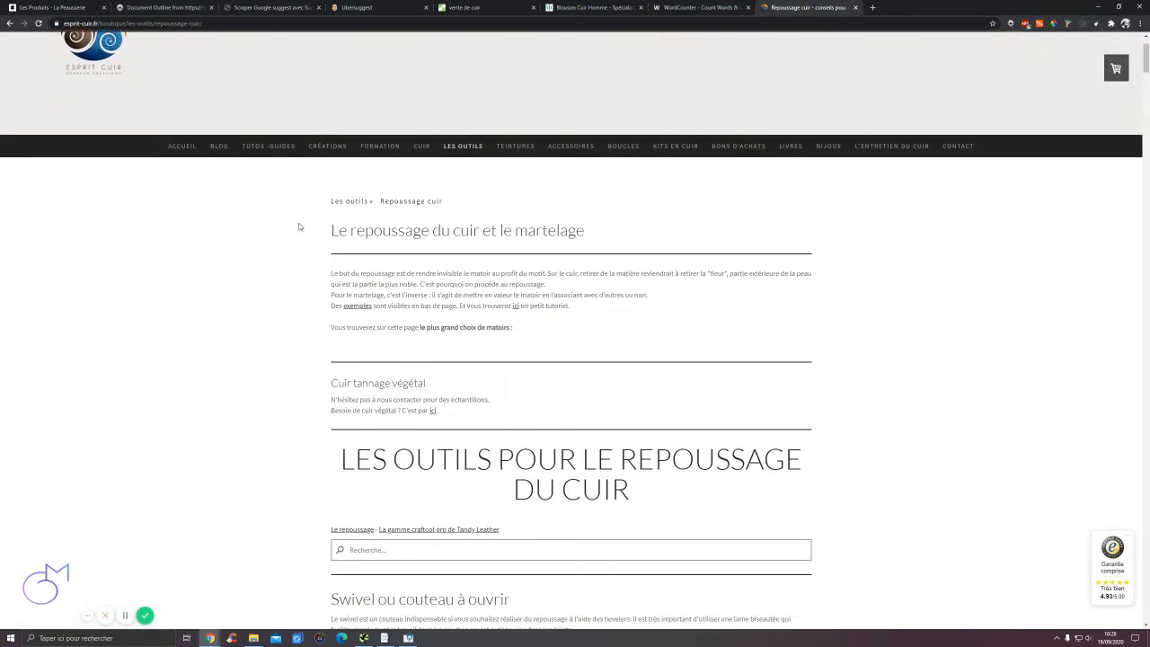
{"action": "scroll", "coordinate": [315, 188], "scroll_direction": "down", "scroll_amount": 8}
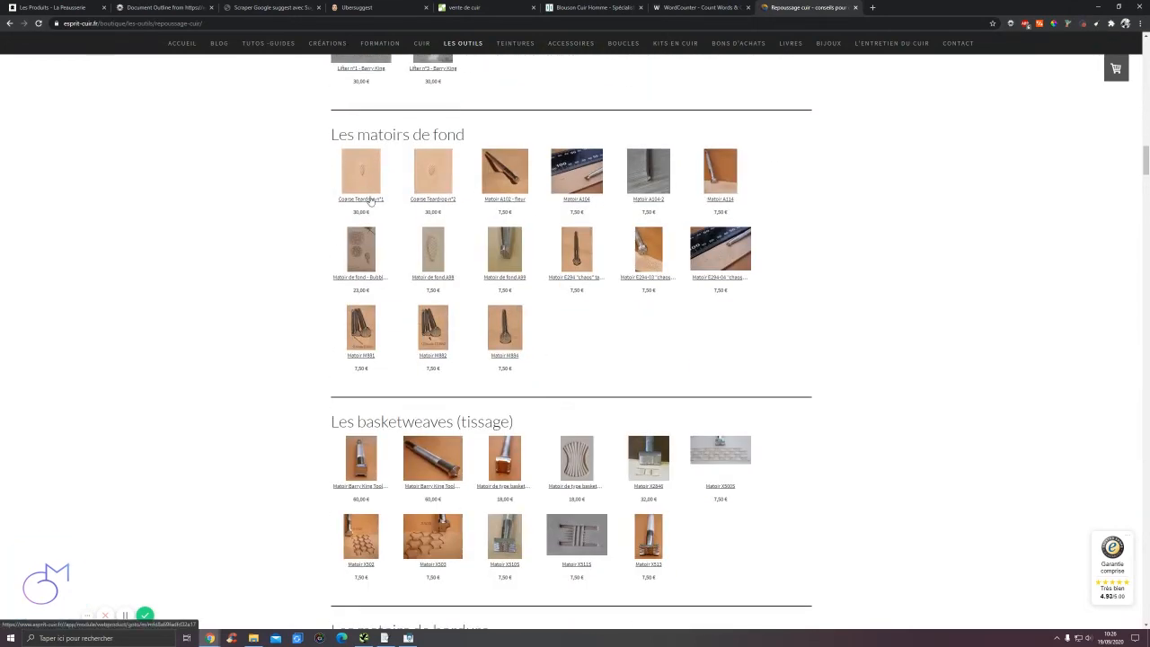
{"action": "scroll", "coordinate": [286, 205], "scroll_direction": "down", "scroll_amount": 20}
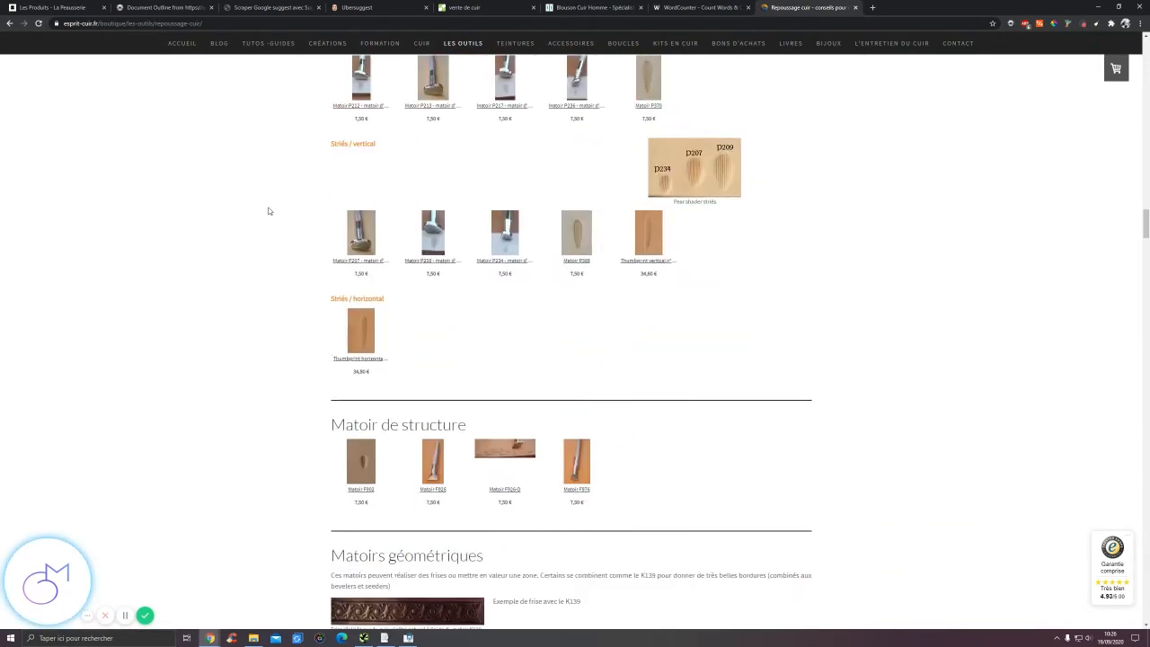
- Examine the remaining tool categories on Esprit Cuir's repoussage page, from Striés / vertical to Matoirs Leather Stamp
{"action": "scroll", "coordinate": [275, 205], "scroll_direction": "down", "scroll_amount": 20}
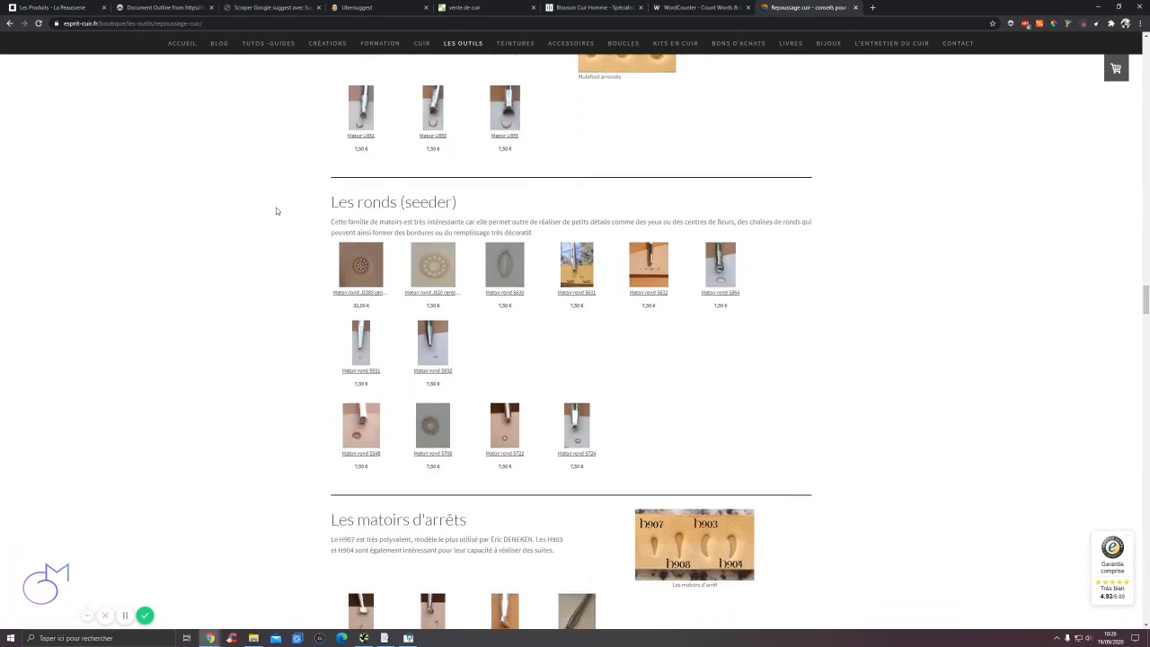
{"action": "scroll", "coordinate": [271, 204], "scroll_direction": "down", "scroll_amount": 12}
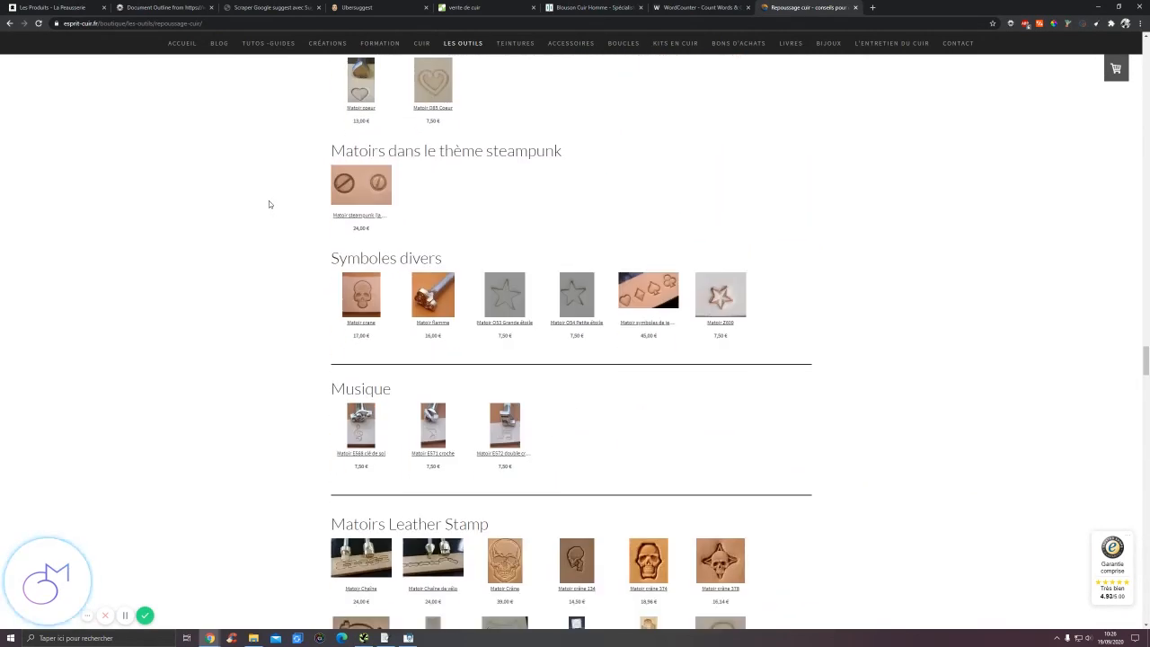
{"action": "scroll", "coordinate": [268, 204], "scroll_direction": "down", "scroll_amount": 6}
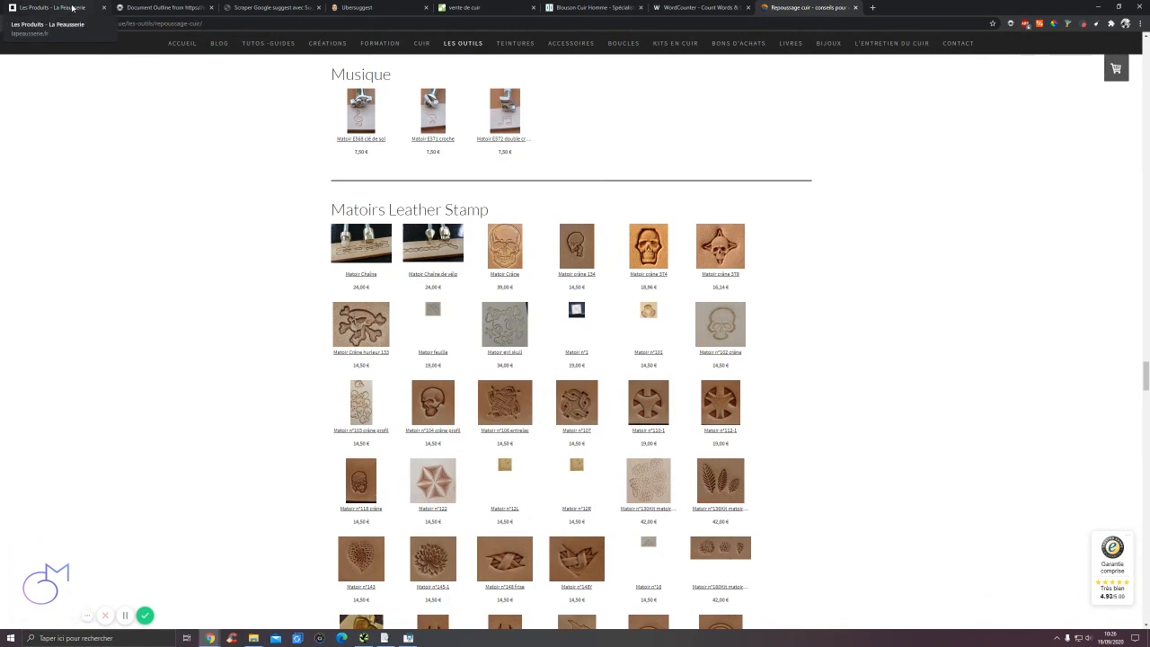
- Search Google for "seo ninja" in a new tab
{"action": "left_click", "coordinate": [874, 9]}
{"action": "left_click", "coordinate": [872, 21]}
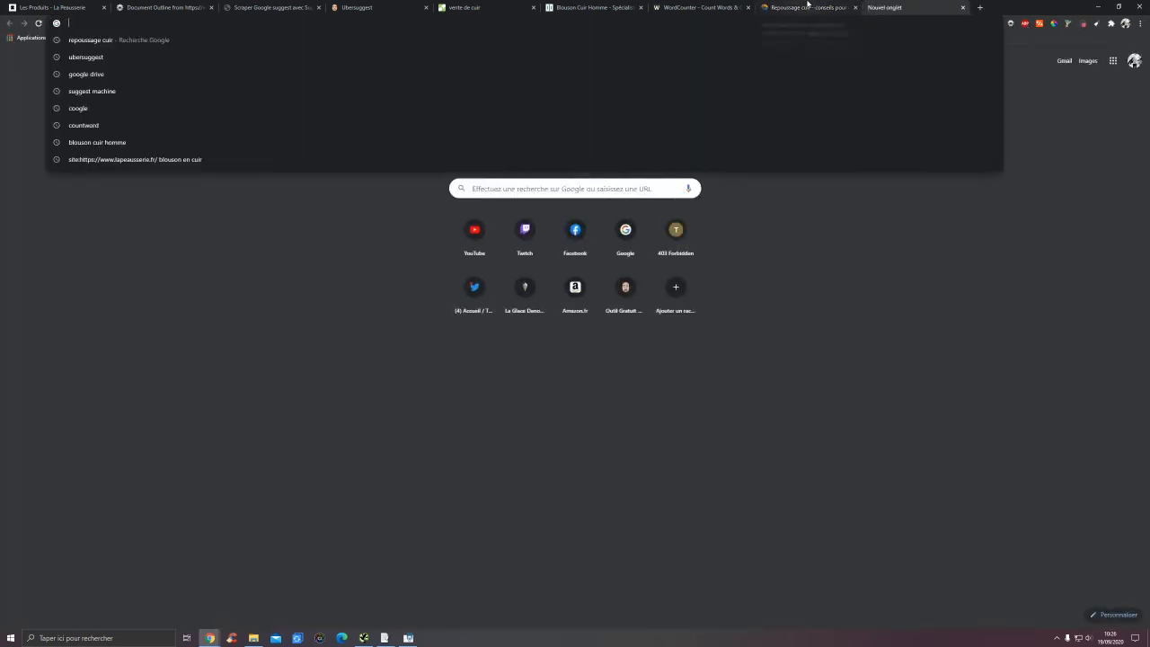
{"action": "type", "text": "seo ninja"}
{"action": "key", "text": "Return"}
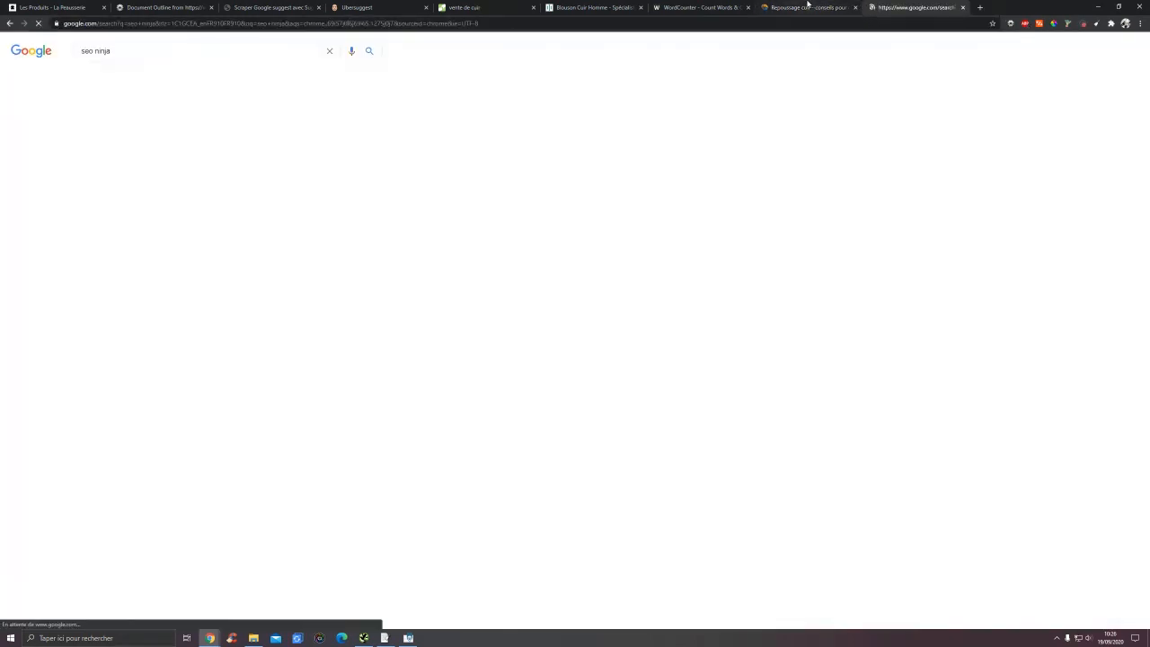
{"action": "left_click", "coordinate": [63, 7]}
{"action": "left_click", "coordinate": [98, 22]}
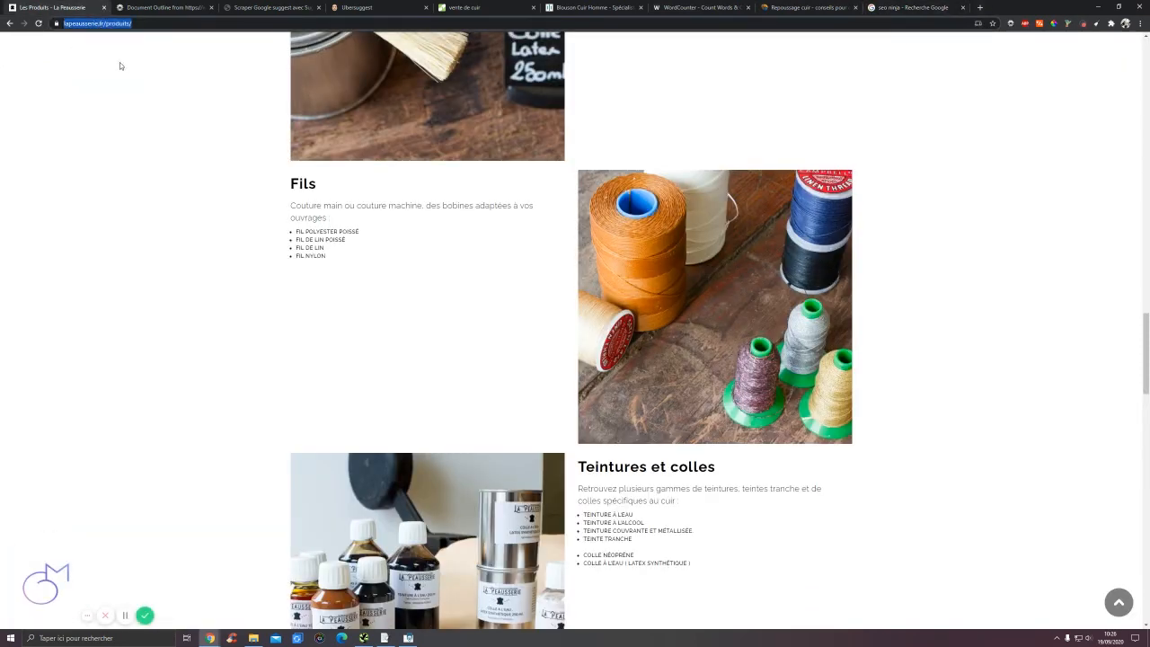
{"action": "left_click", "coordinate": [118, 25]}
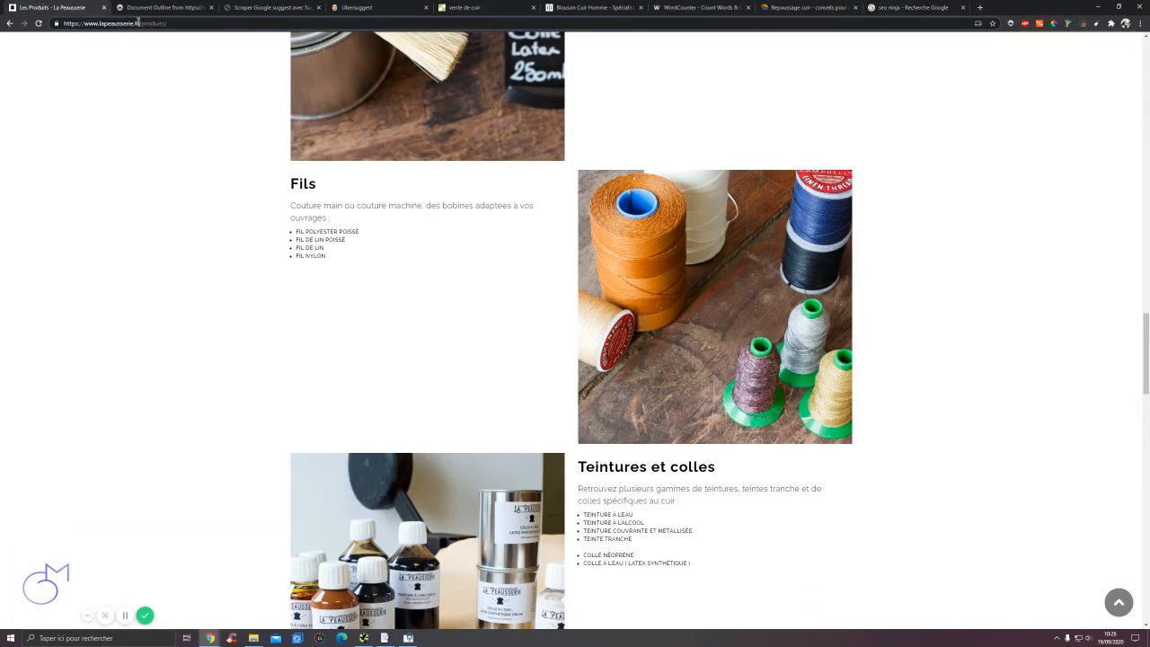
{"action": "left_click_drag", "start_coordinate": [138, 22], "coordinate": [63, 22]}
{"action": "left_click", "coordinate": [932, 5]}
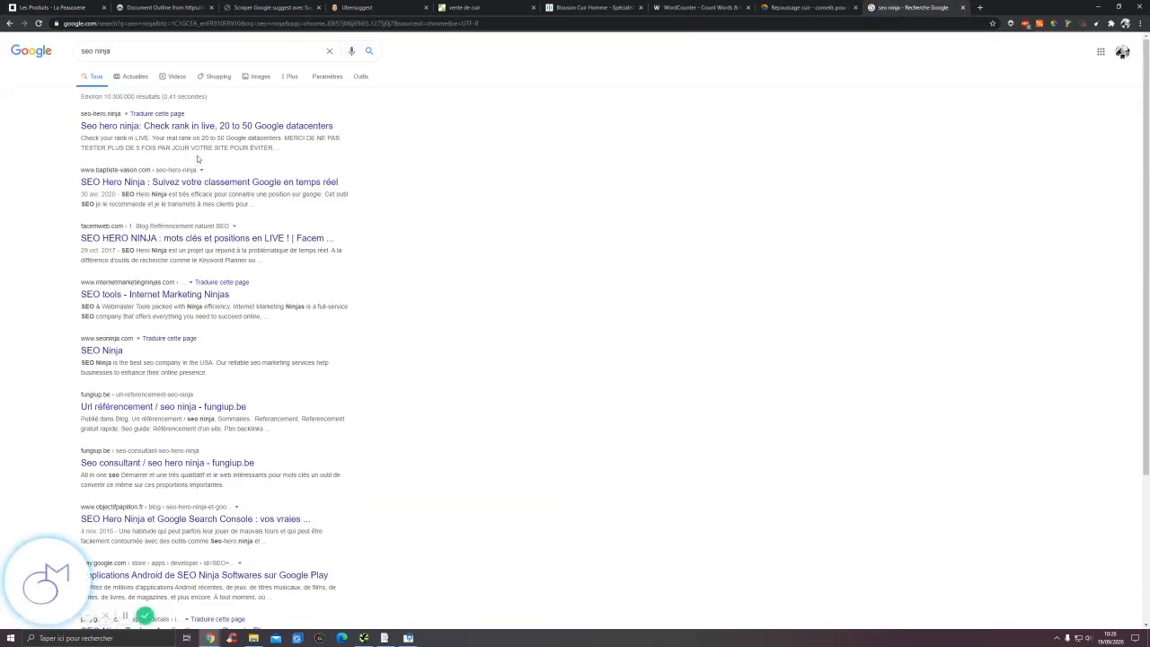
{"action": "left_click", "coordinate": [241, 127]}
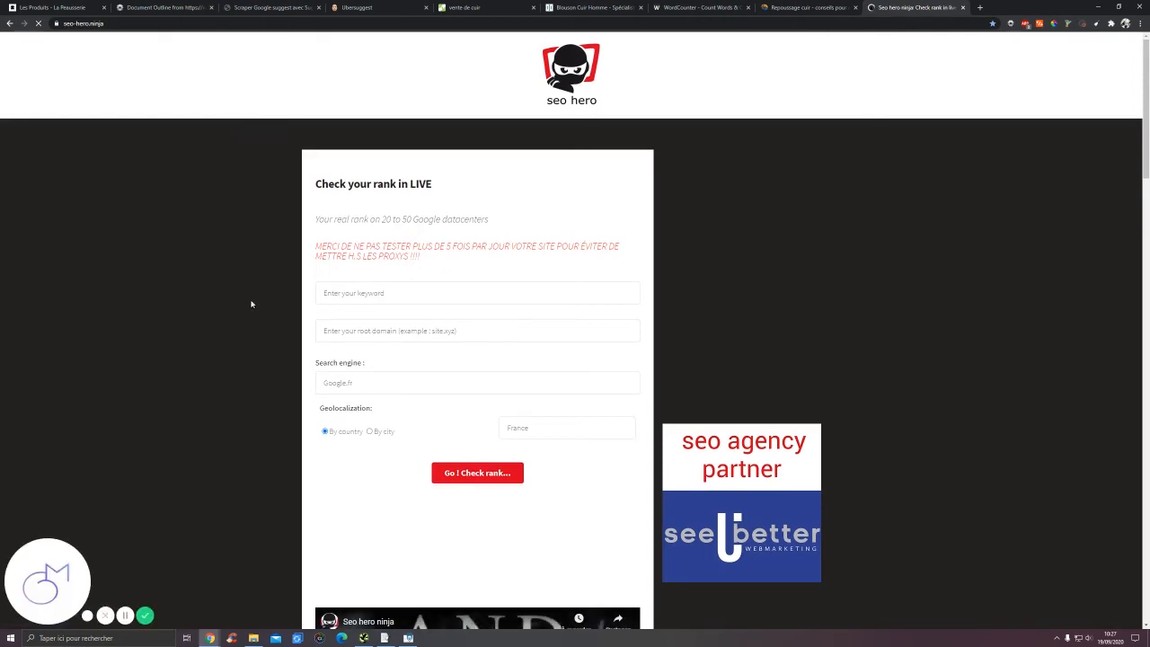
{"action": "left_click", "coordinate": [368, 330]}
{"action": "left_click", "coordinate": [368, 331]}
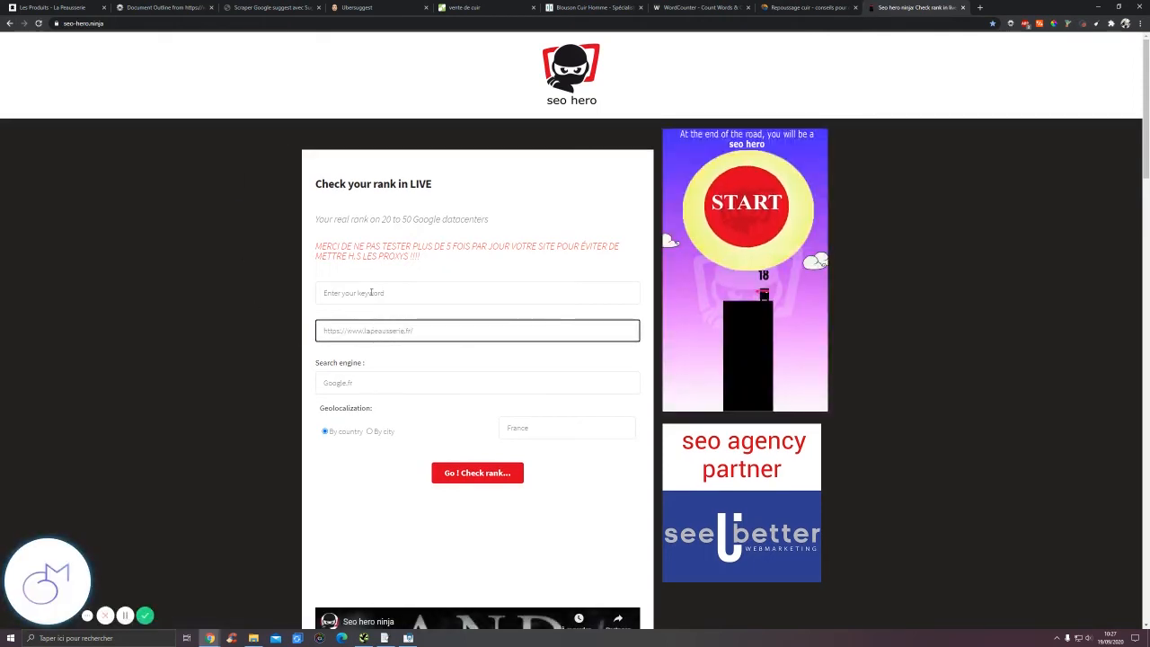
- Run a live rank check for the keyword "repoussage cuir" on Google.fr in France
{"action": "left_click", "coordinate": [785, 8]}
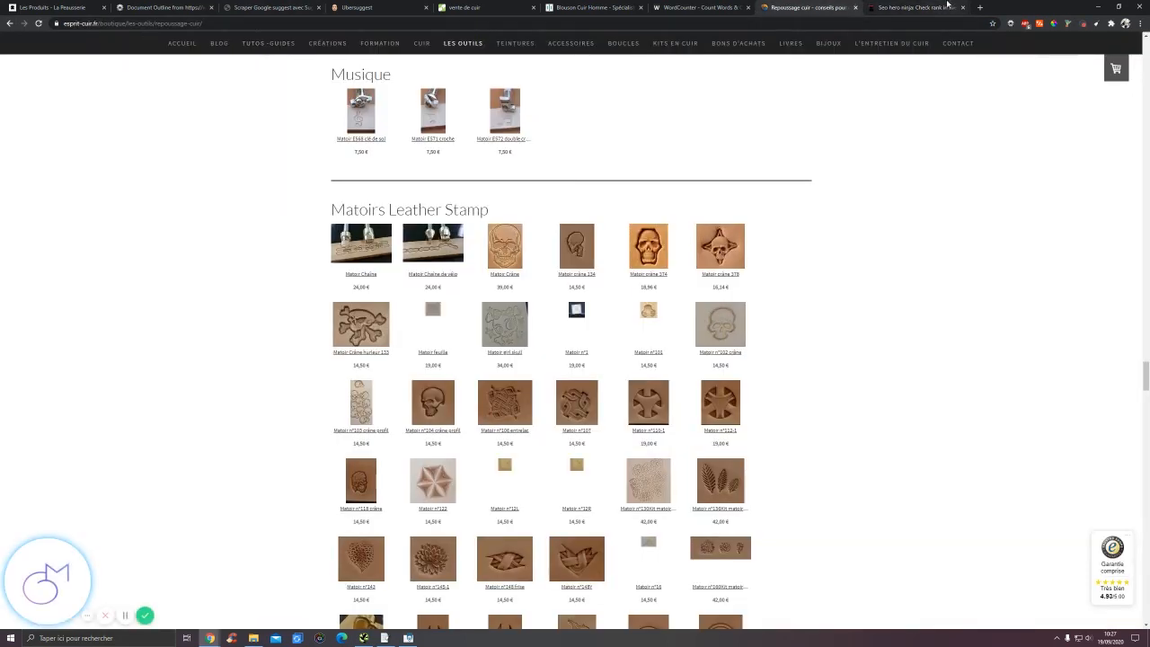
{"action": "left_click", "coordinate": [916, 7]}
{"action": "left_click", "coordinate": [354, 294]}
{"action": "type", "text": "repoussage cuir"}
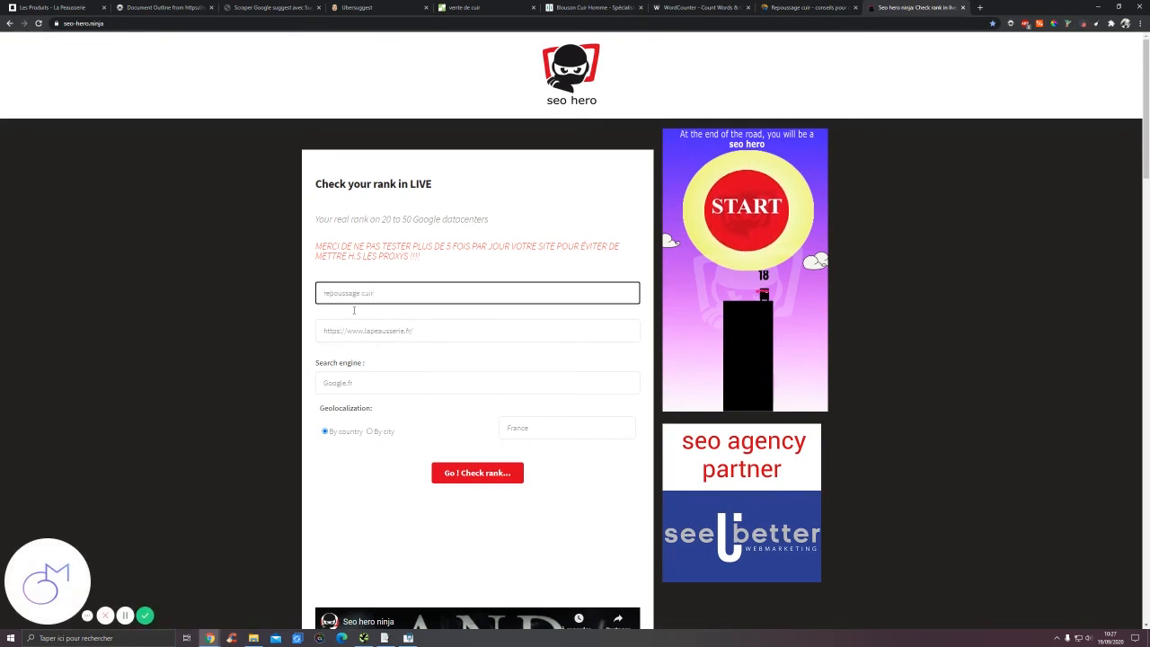
{"action": "left_click", "coordinate": [477, 473]}
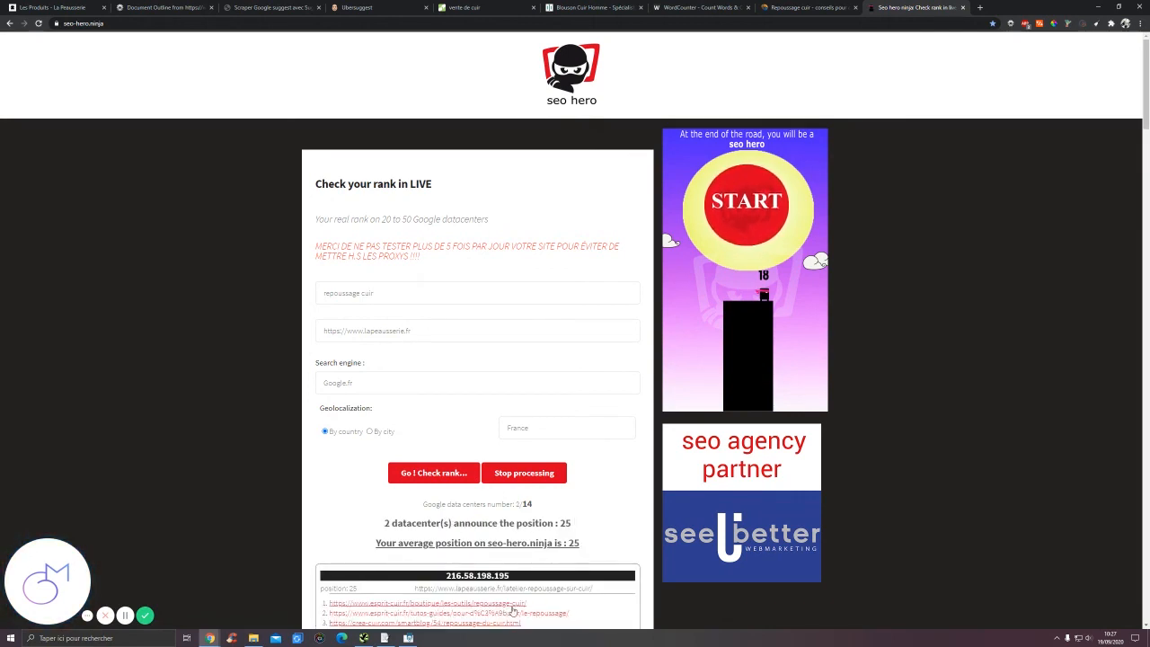
- Search Google for "repoussage cuir" in a new tab and open the third page of results
{"action": "left_click", "coordinate": [979, 8]}
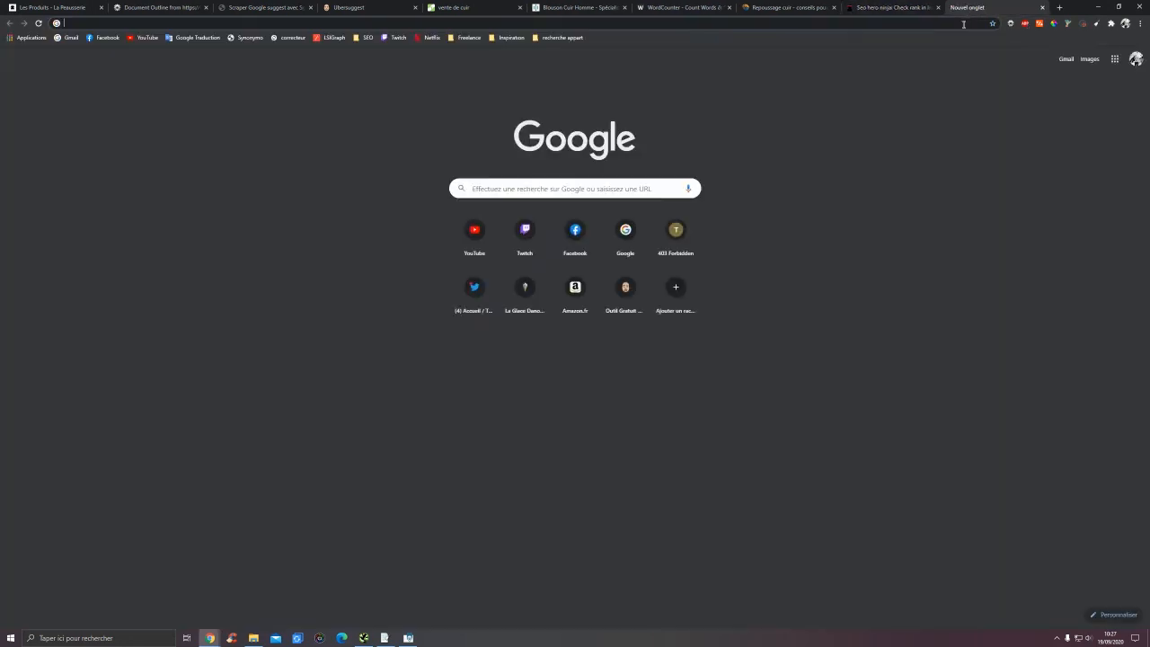
{"action": "left_click", "coordinate": [957, 21]}
{"action": "type", "text": "repoussage cuir"}
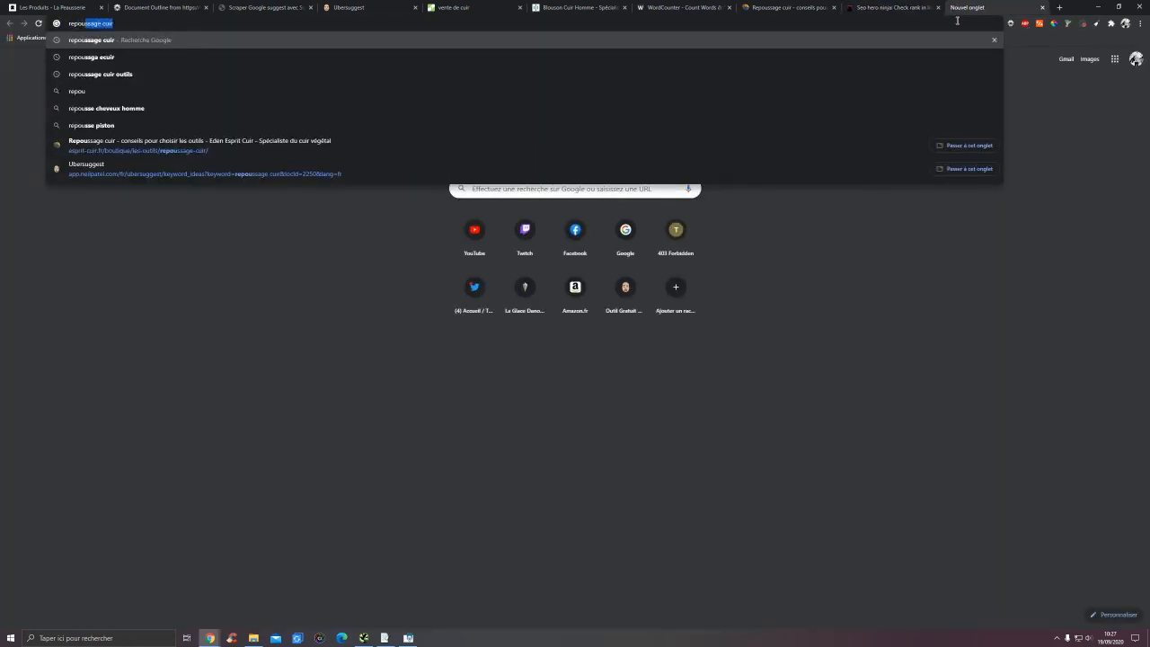
{"action": "key", "text": "Return"}
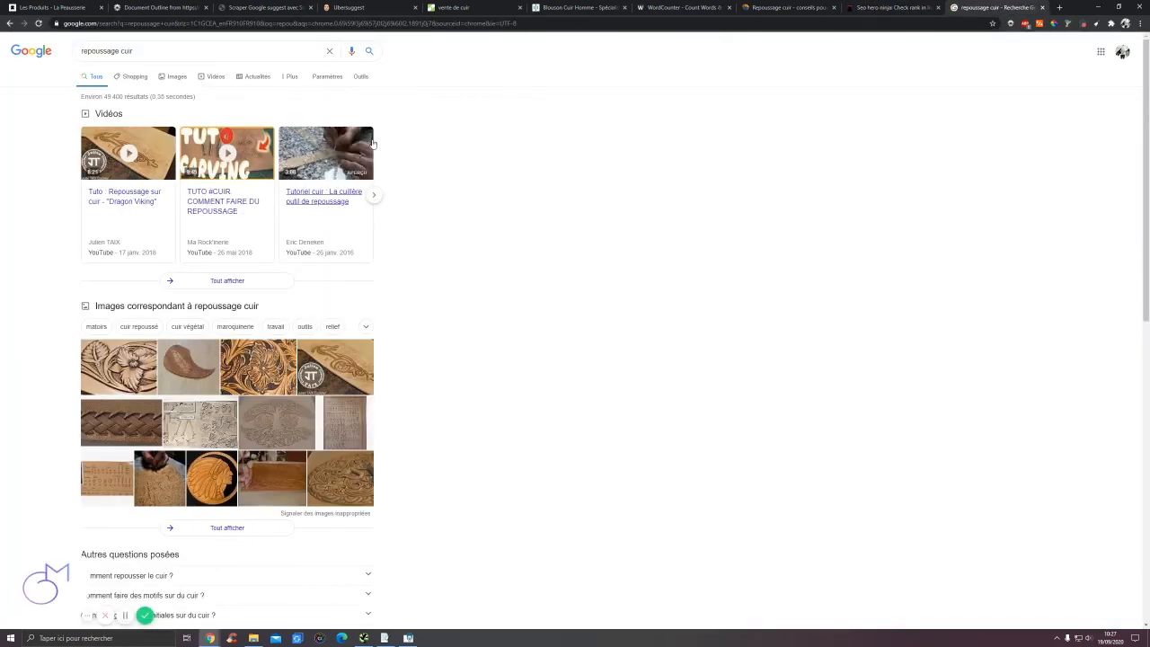
{"action": "scroll", "coordinate": [432, 502], "scroll_direction": "down", "scroll_amount": 15}
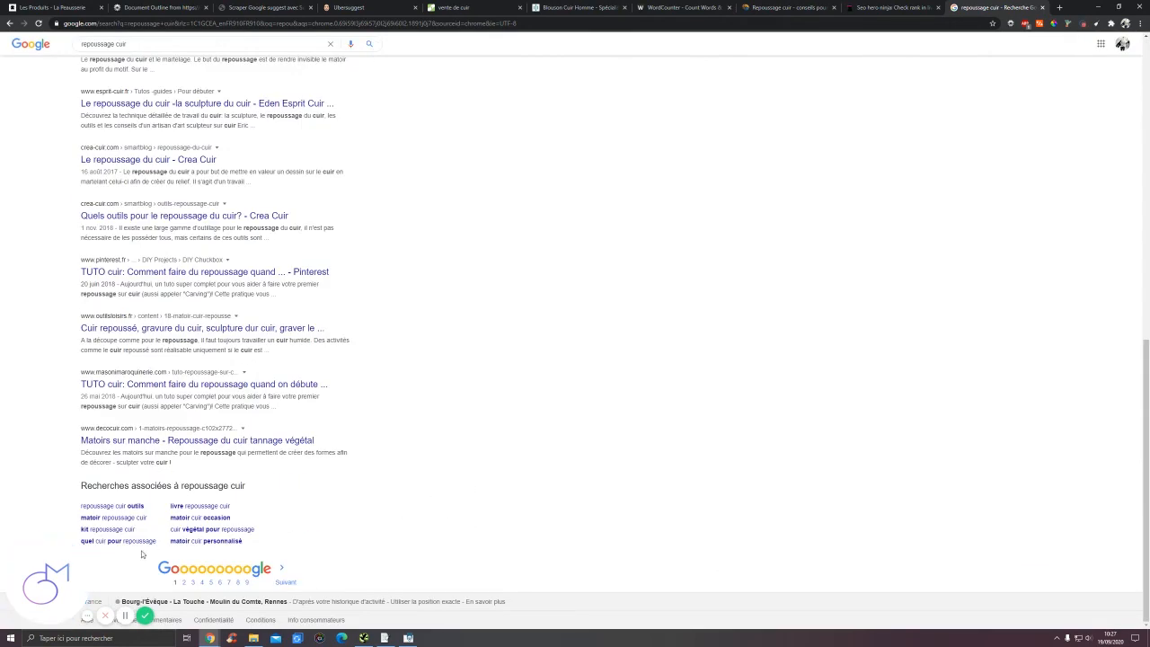
{"action": "left_click", "coordinate": [192, 583]}
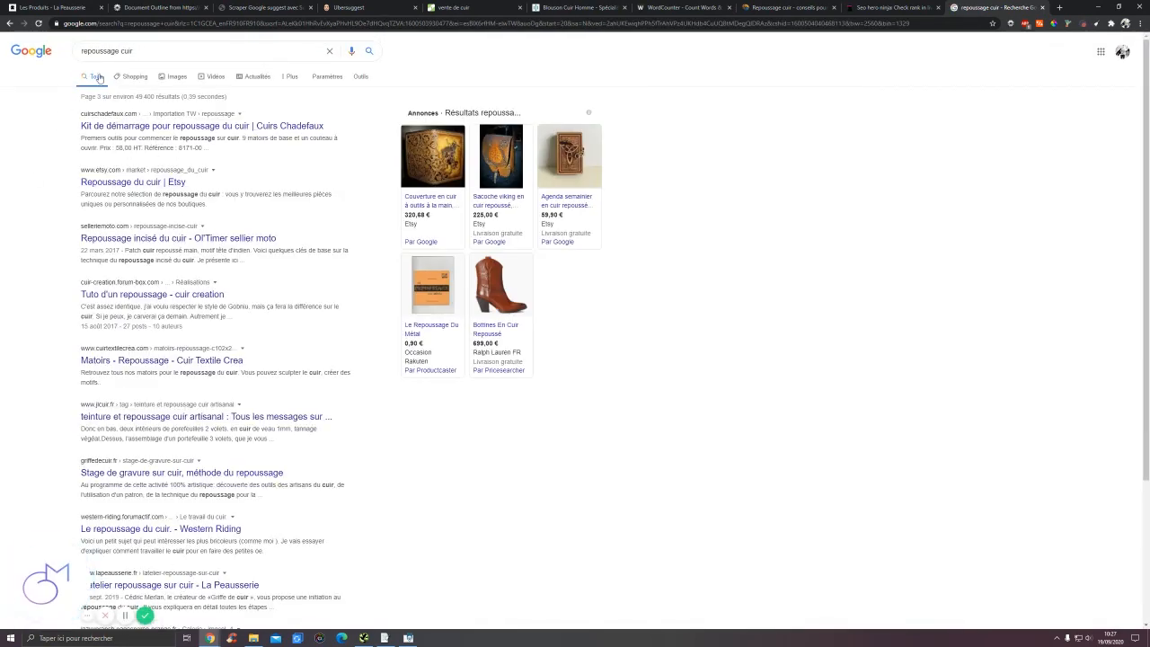
- Locate La Peausserie's listing on the results page by finding "lap", and return to the Seo hero ninja rank check
{"action": "left_click", "coordinate": [90, 5]}
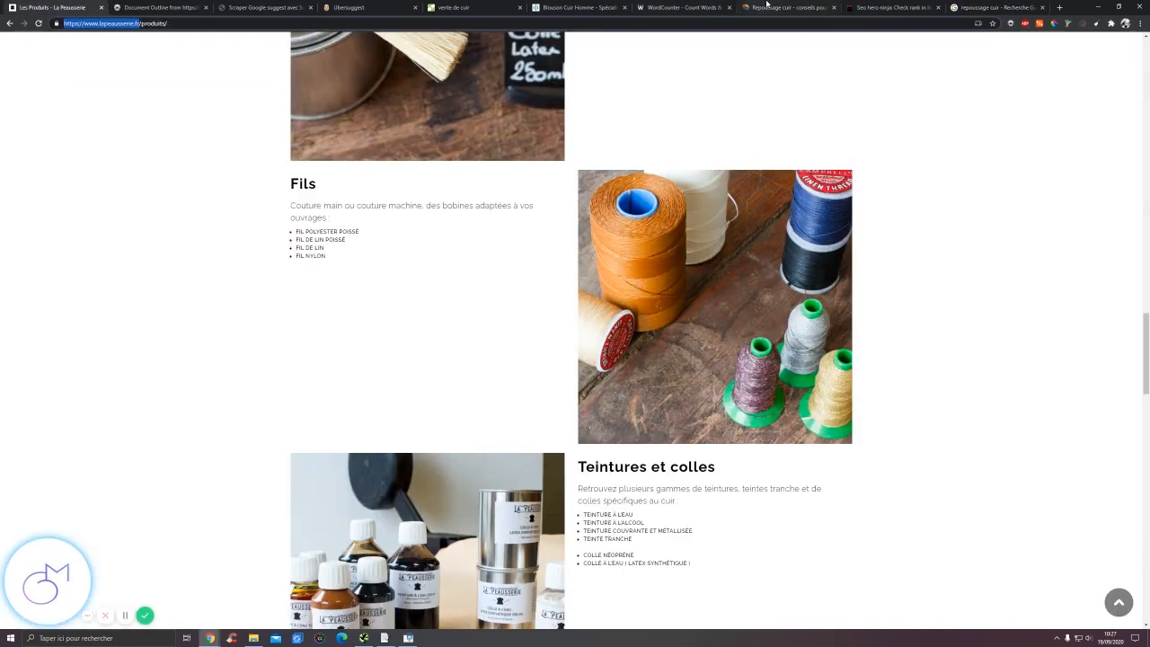
{"action": "left_click", "coordinate": [998, 5]}
{"action": "key", "text": "ctrl+f"}
{"action": "type", "text": "lap"}
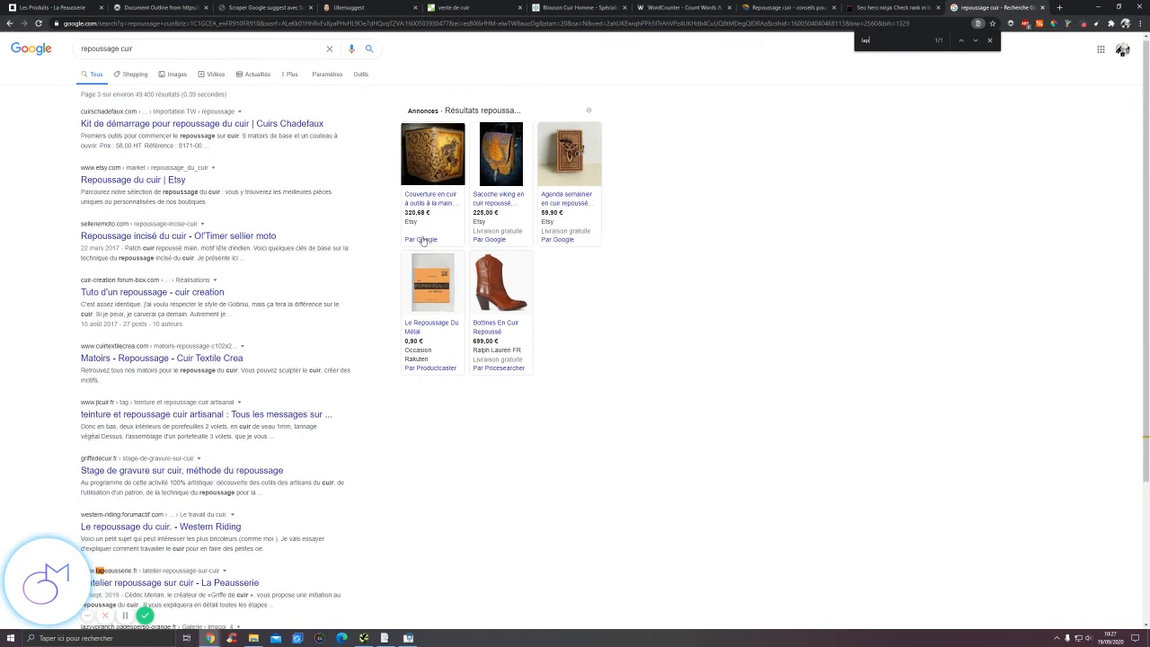
{"action": "scroll", "coordinate": [23, 442], "scroll_direction": "down", "scroll_amount": 4}
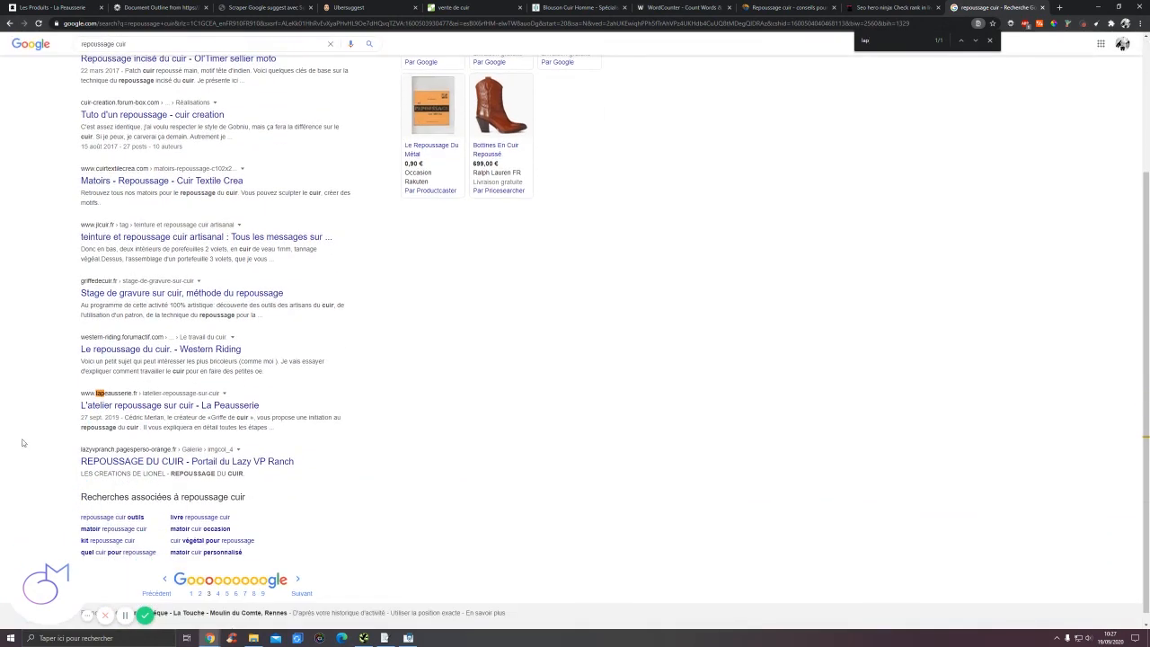
{"action": "scroll", "coordinate": [140, 363], "scroll_direction": "up", "scroll_amount": 4}
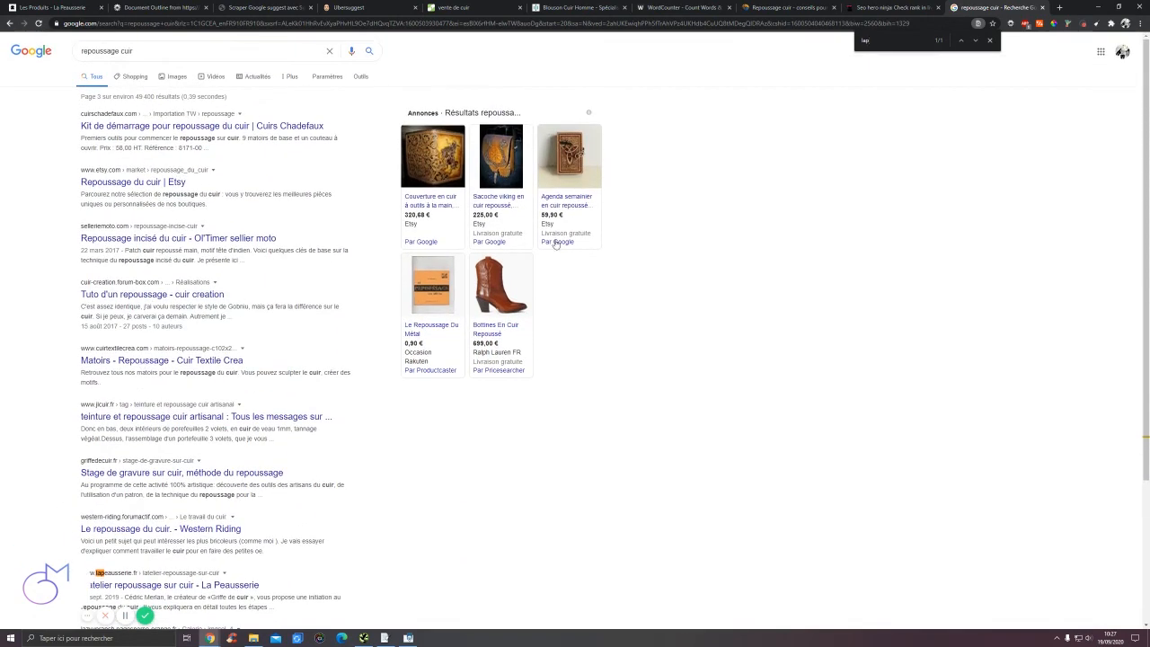
{"action": "left_click", "coordinate": [898, 5]}
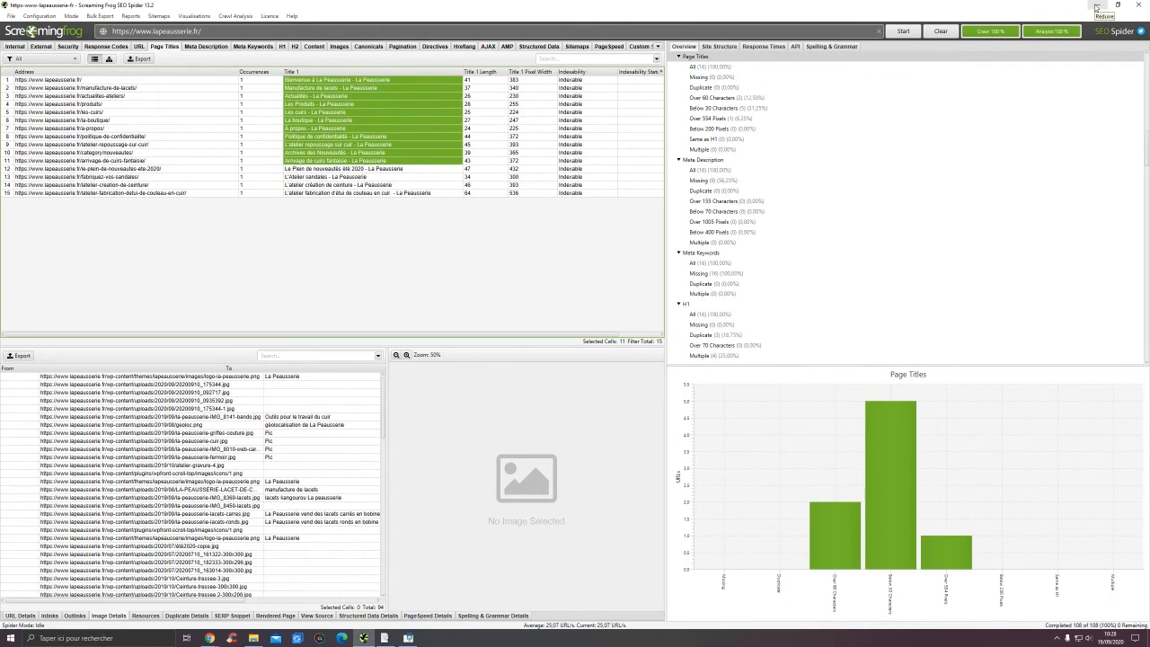
- Minimize Screaming Frog and search Google in a new tab for "comment faire une stratégie de mots-clés géolocalisée"
{"action": "left_click", "coordinate": [1096, 7]}
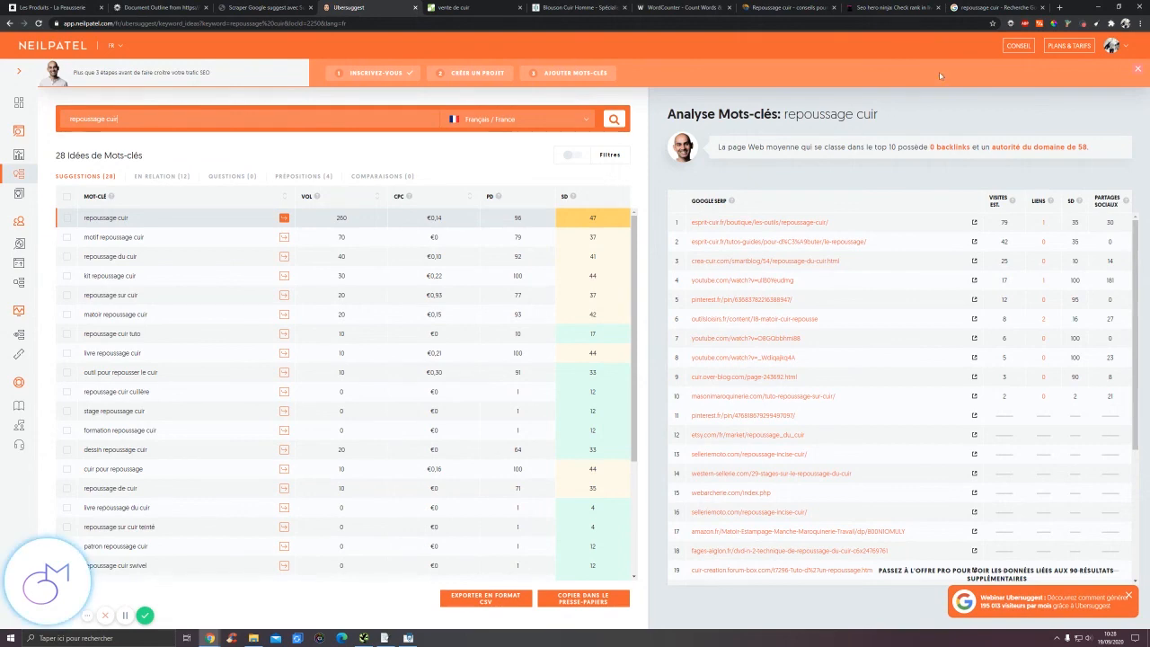
{"action": "left_click", "coordinate": [1059, 7]}
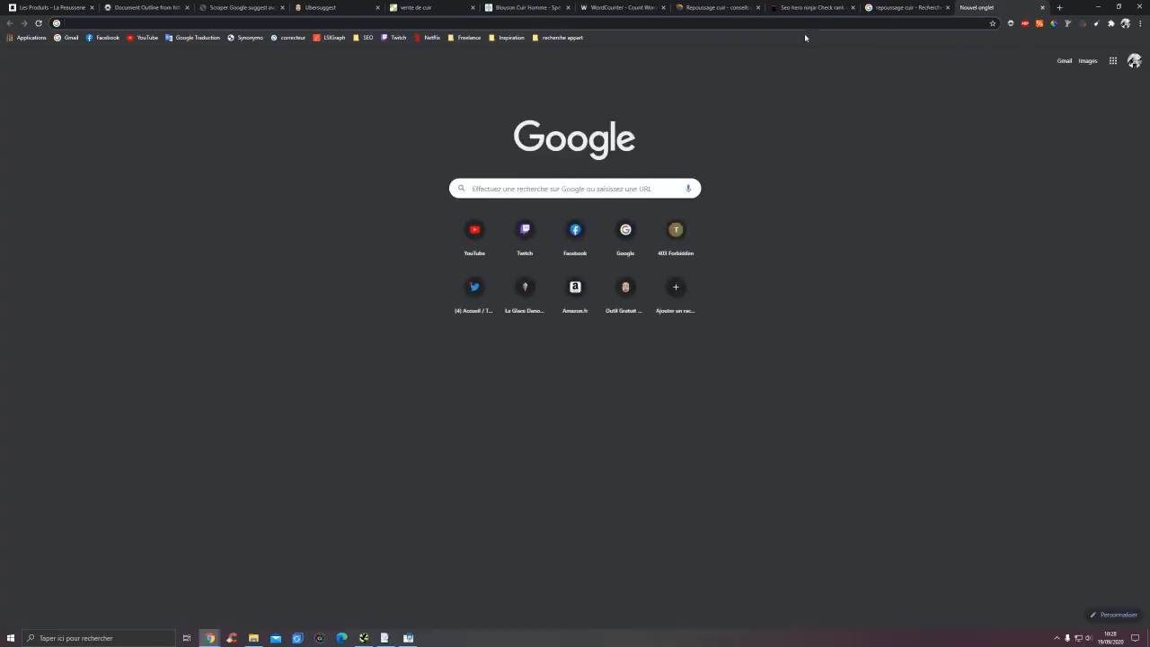
{"action": "left_click", "coordinate": [808, 24]}
{"action": "type", "text": "comment faire"}
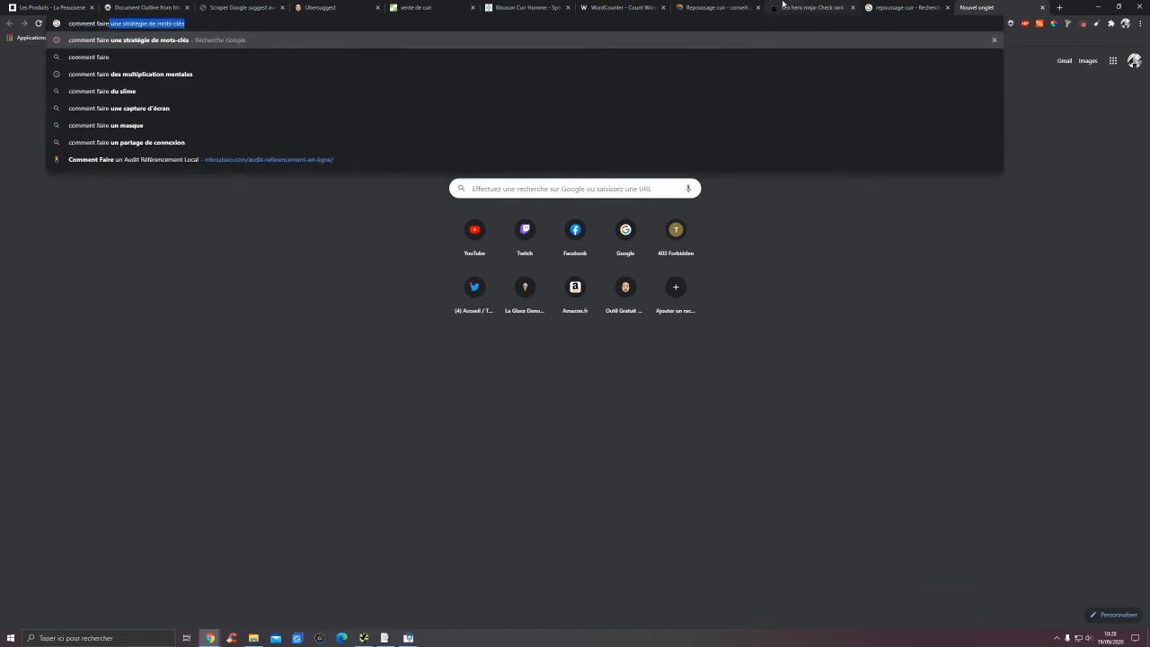
{"action": "key", "text": "Right"}
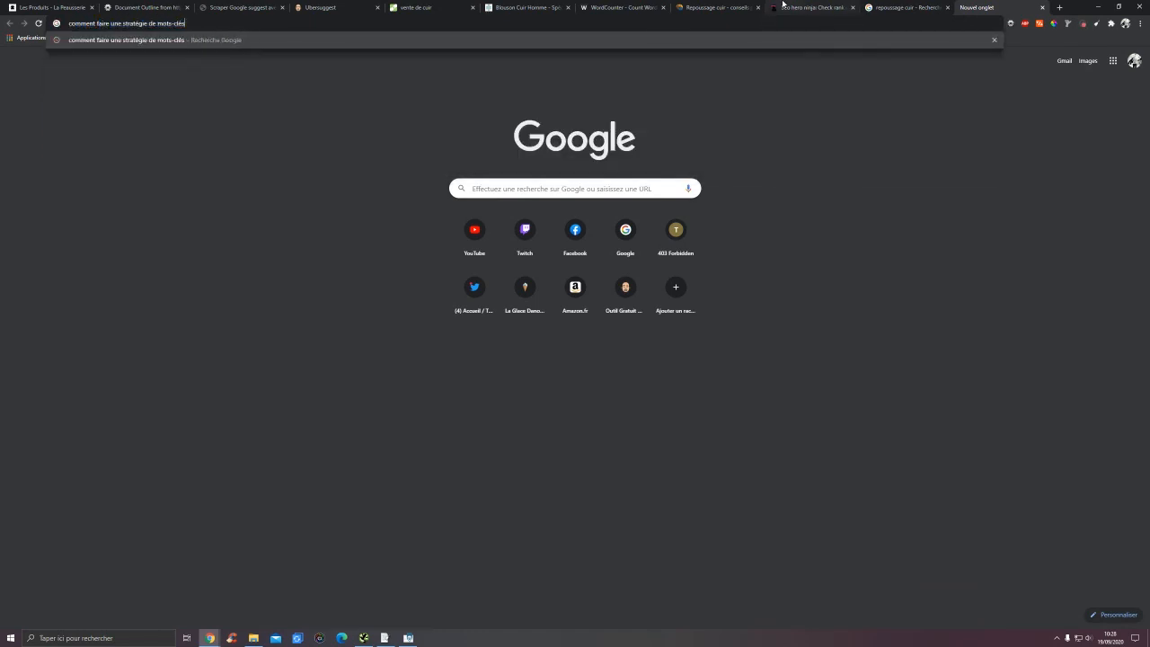
{"action": "type", "text": "géolocalisée"}
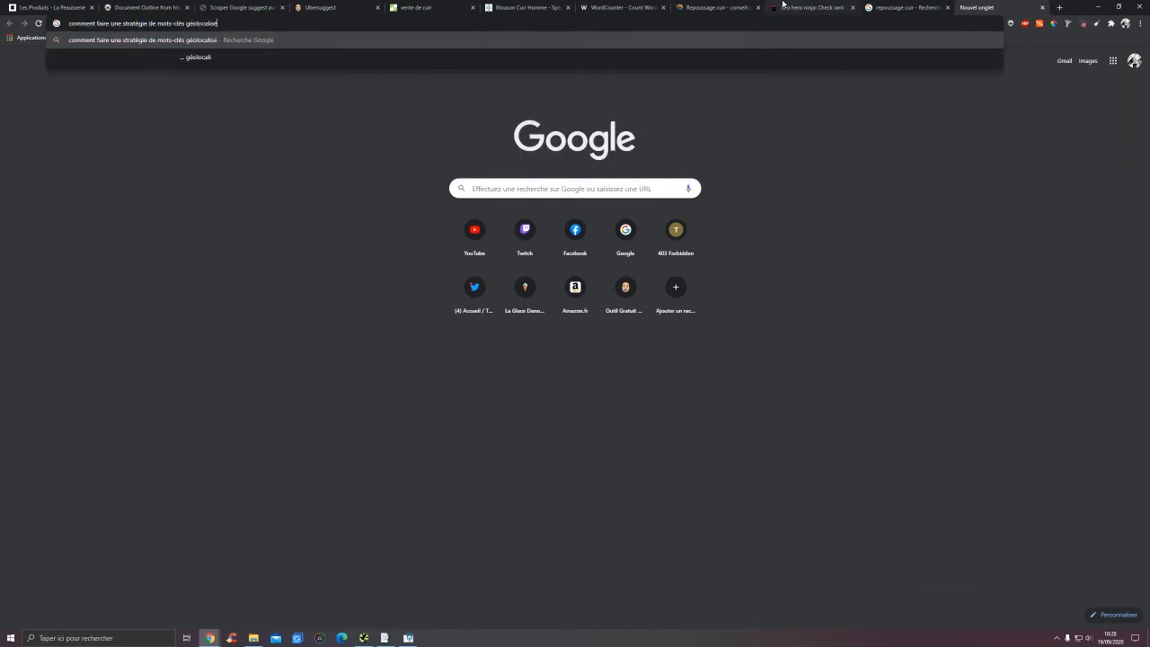
{"action": "key", "text": "Return"}
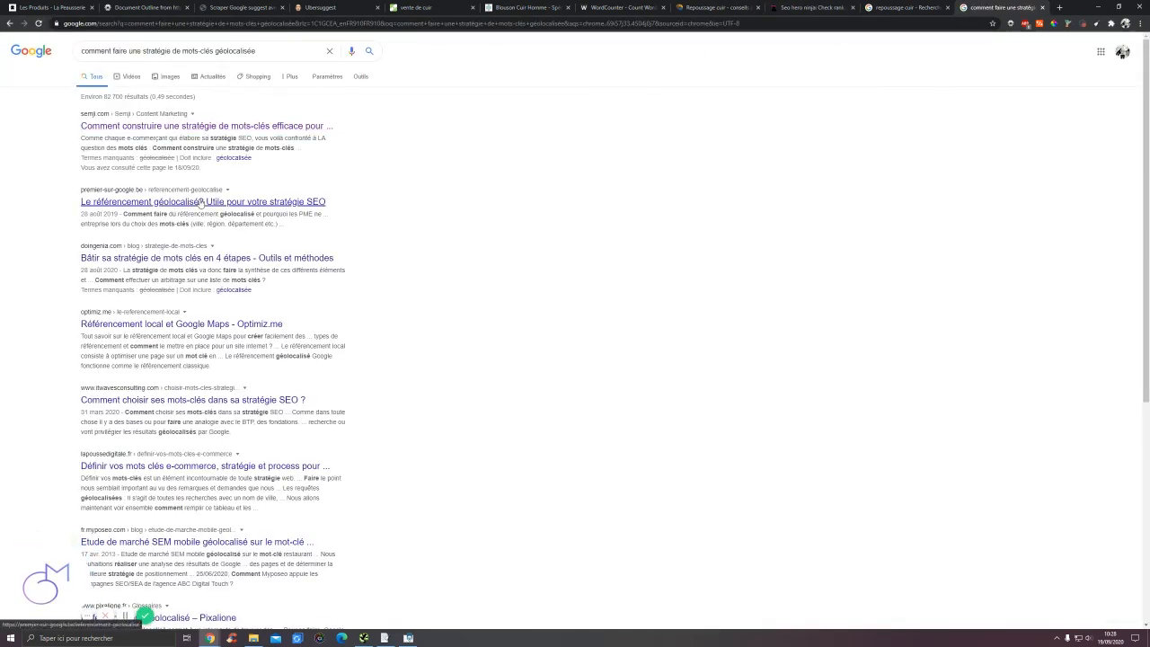
- Open Semji's article on building an e-commerce keyword strategy and review its outline, query types and page SEO advice
{"action": "left_click", "coordinate": [245, 129]}
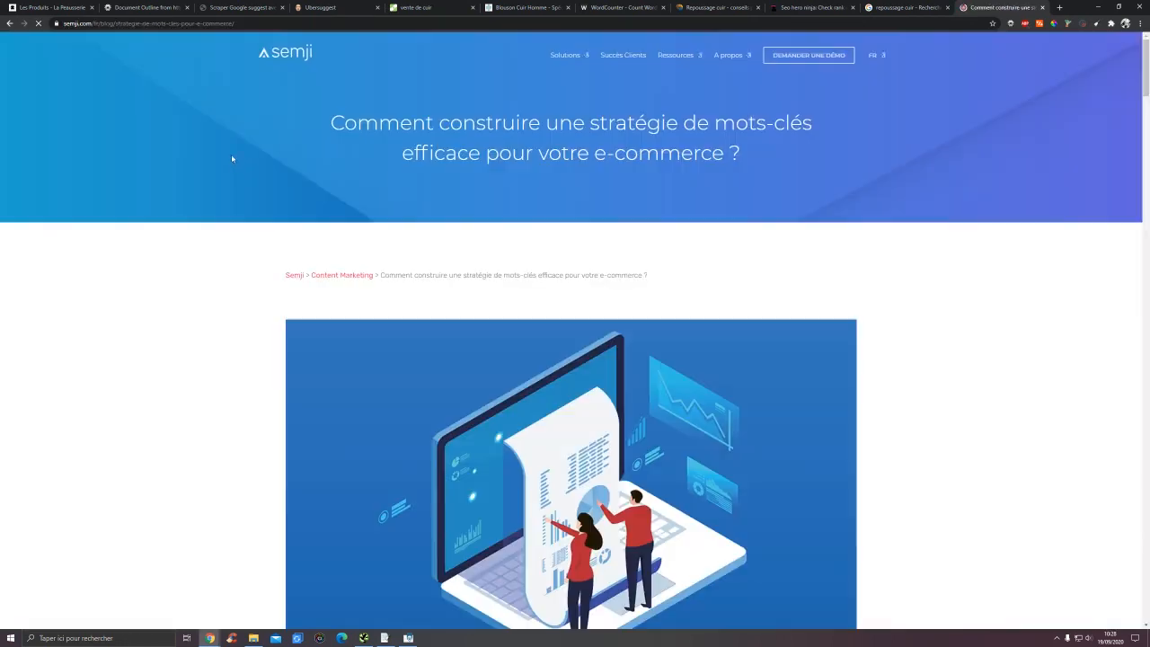
{"action": "scroll", "coordinate": [231, 163], "scroll_direction": "down", "scroll_amount": 8}
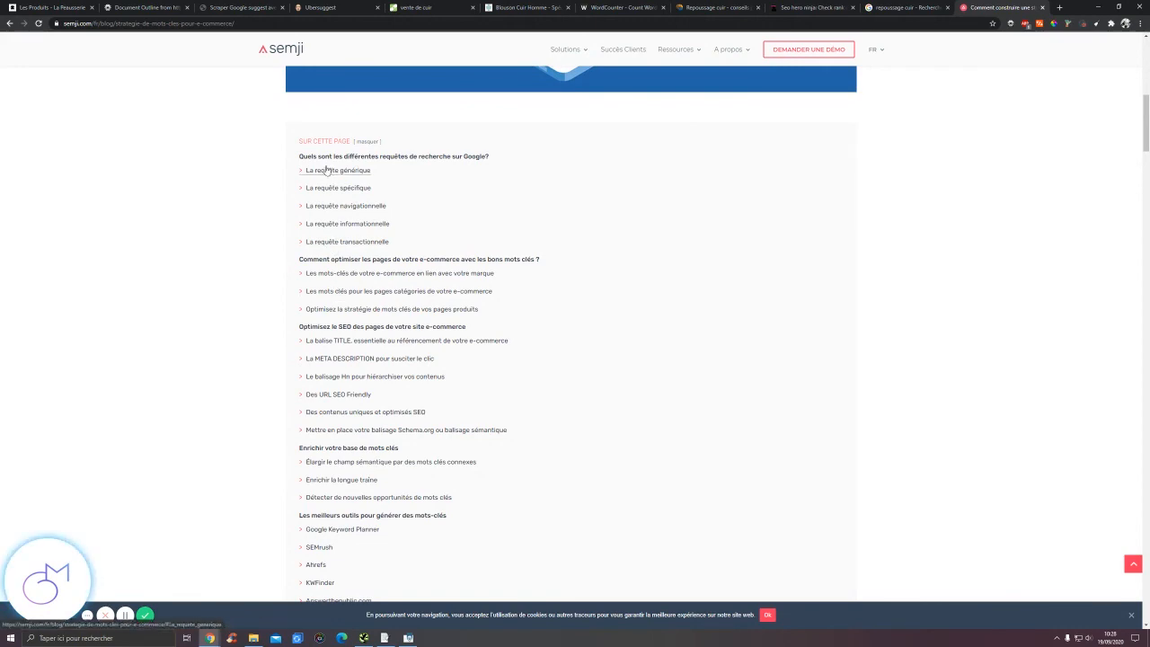
{"action": "scroll", "coordinate": [287, 135], "scroll_direction": "down", "scroll_amount": 2}
{"action": "scroll", "coordinate": [291, 222], "scroll_direction": "down", "scroll_amount": 8}
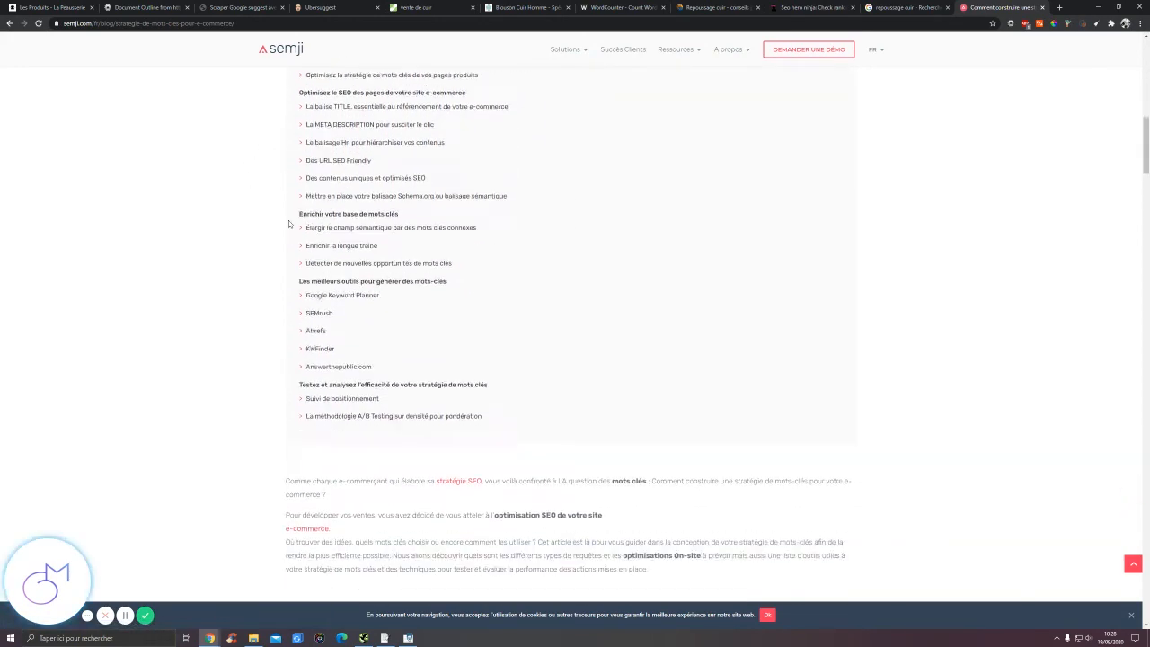
{"action": "scroll", "coordinate": [291, 223], "scroll_direction": "down", "scroll_amount": 4}
{"action": "scroll", "coordinate": [309, 196], "scroll_direction": "down", "scroll_amount": 6}
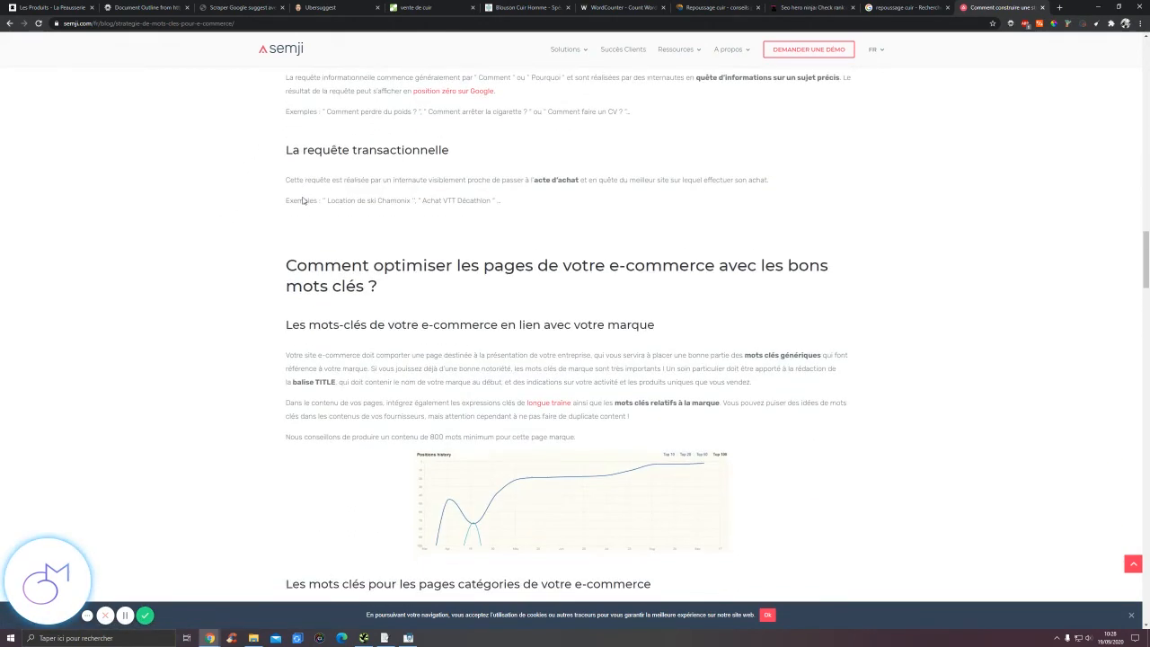
{"action": "scroll", "coordinate": [303, 201], "scroll_direction": "down", "scroll_amount": 7}
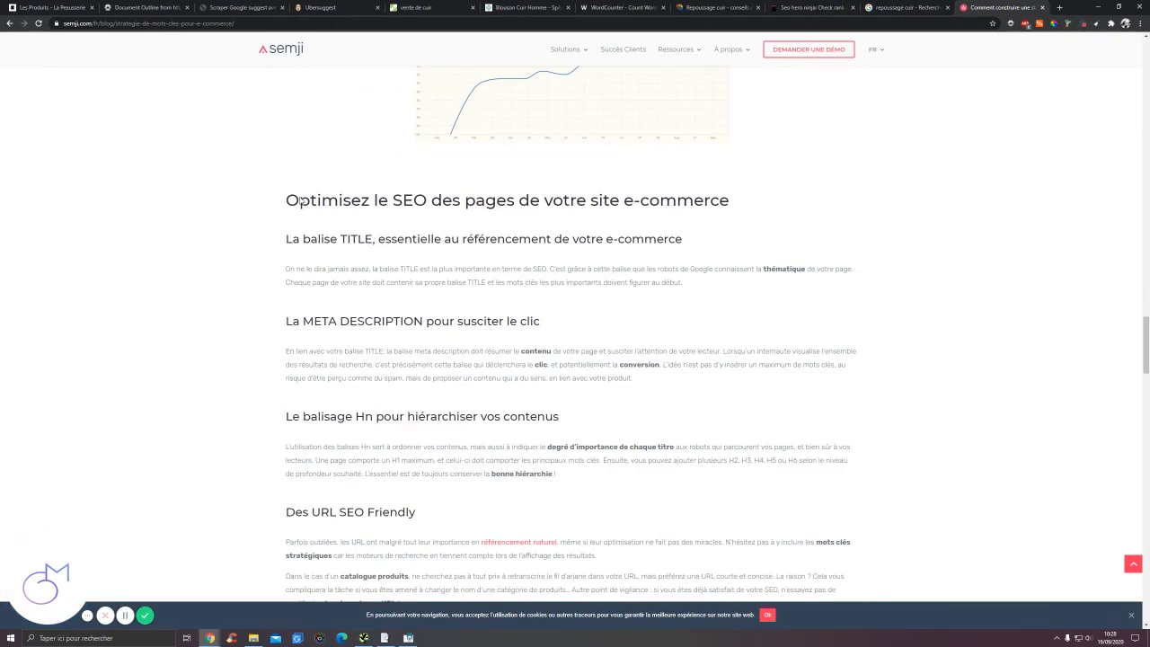
{"action": "scroll", "coordinate": [350, 251], "scroll_direction": "down", "scroll_amount": 7}
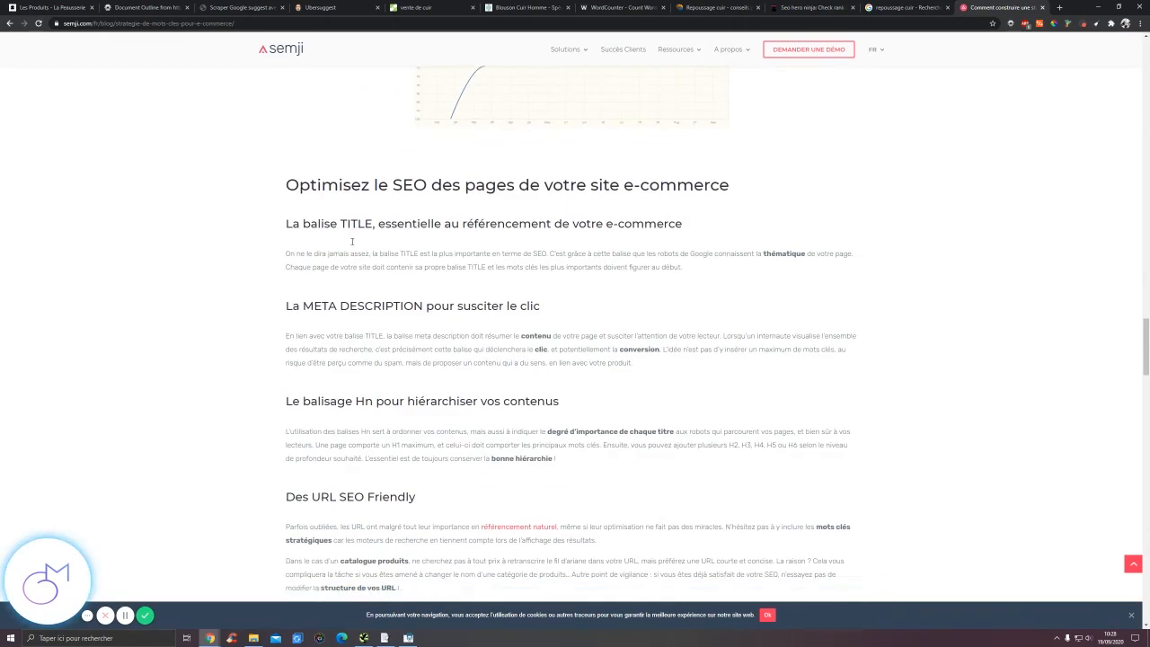
- Review the rest of Semji's article, covering long-tail keywords, new keyword opportunities, keyword generation tools and strategy testing
{"action": "scroll", "coordinate": [344, 234], "scroll_direction": "down", "scroll_amount": 4}
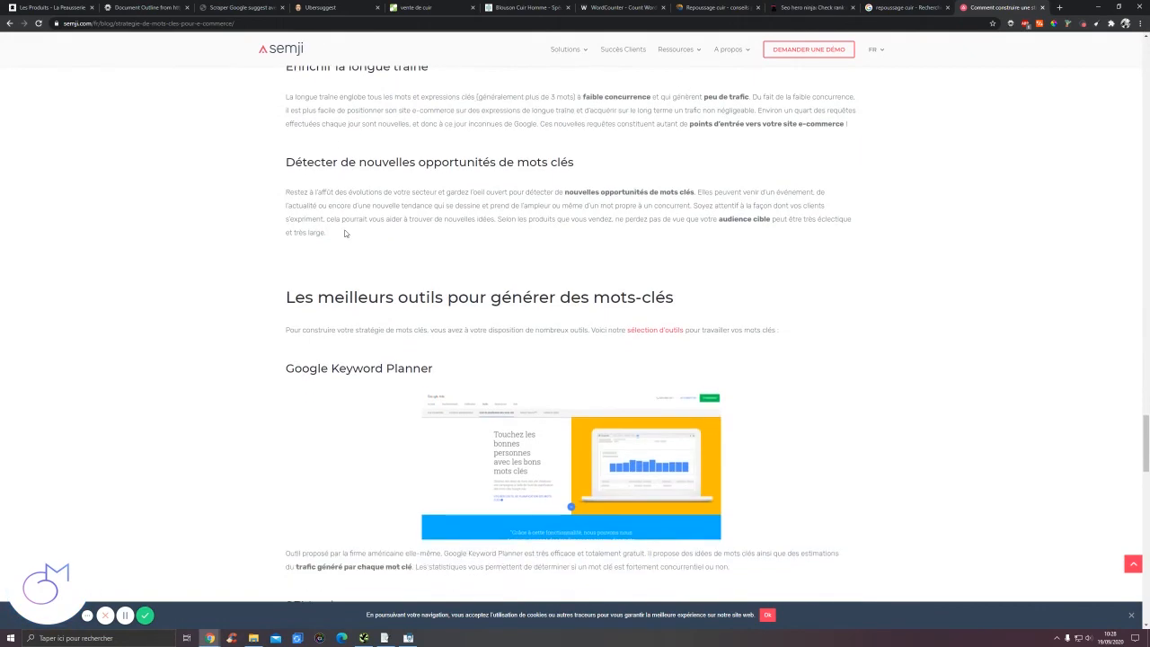
{"action": "scroll", "coordinate": [344, 237], "scroll_direction": "down", "scroll_amount": 8}
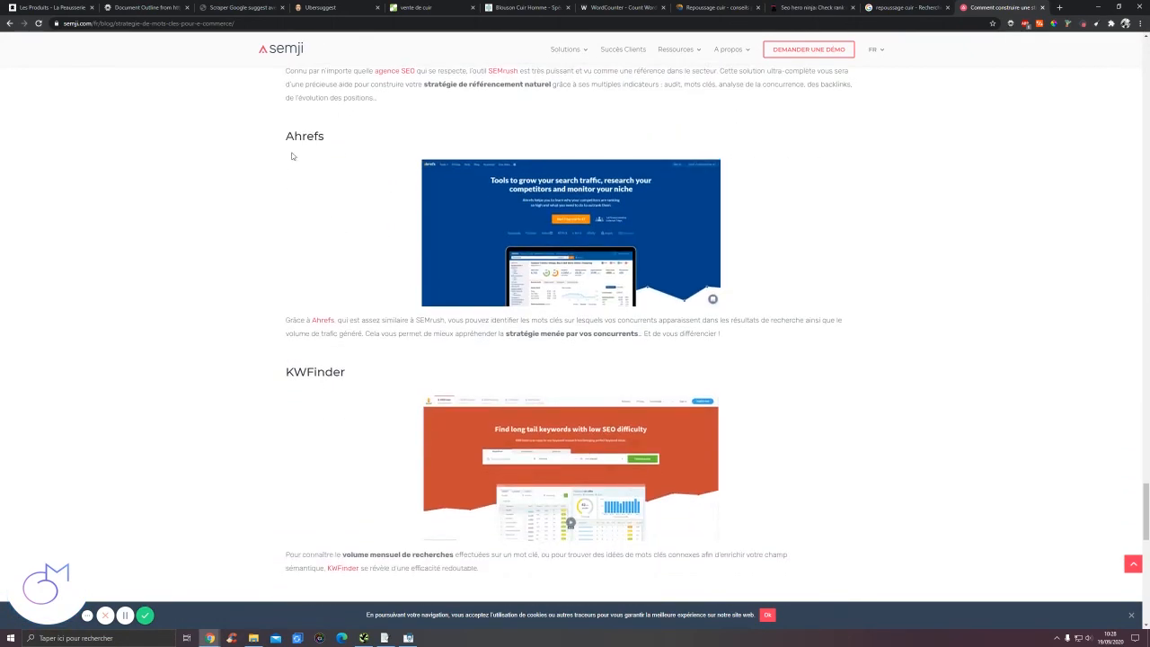
{"action": "scroll", "coordinate": [413, 323], "scroll_direction": "up", "scroll_amount": 4}
{"action": "scroll", "coordinate": [395, 314], "scroll_direction": "down", "scroll_amount": 9}
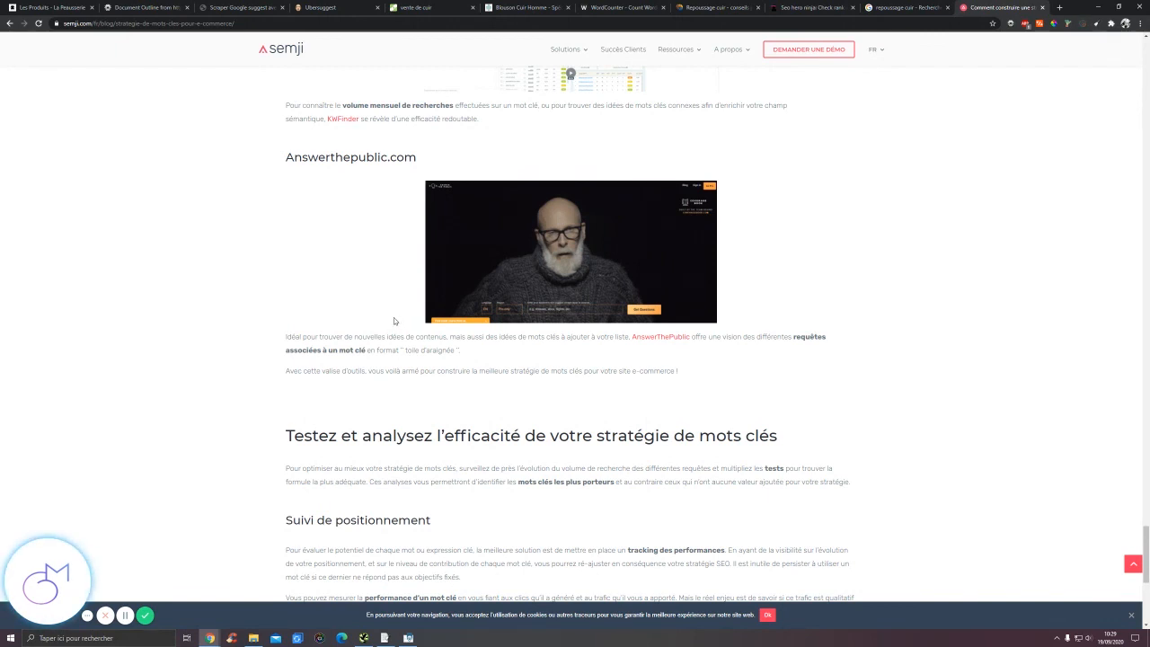
- Return to La Peausserie's Les Produits page and review its tool category headings and descriptions back up to the page title
{"action": "key", "text": "ctrl+1"}
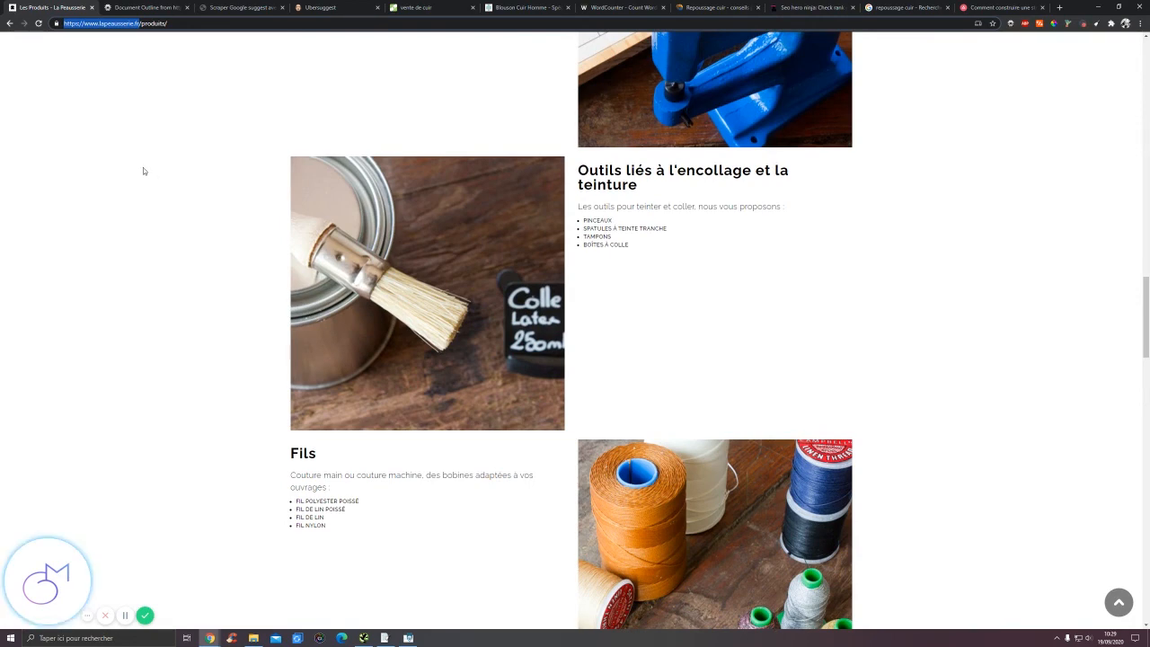
{"action": "scroll", "coordinate": [143, 168], "scroll_direction": "up", "scroll_amount": 8}
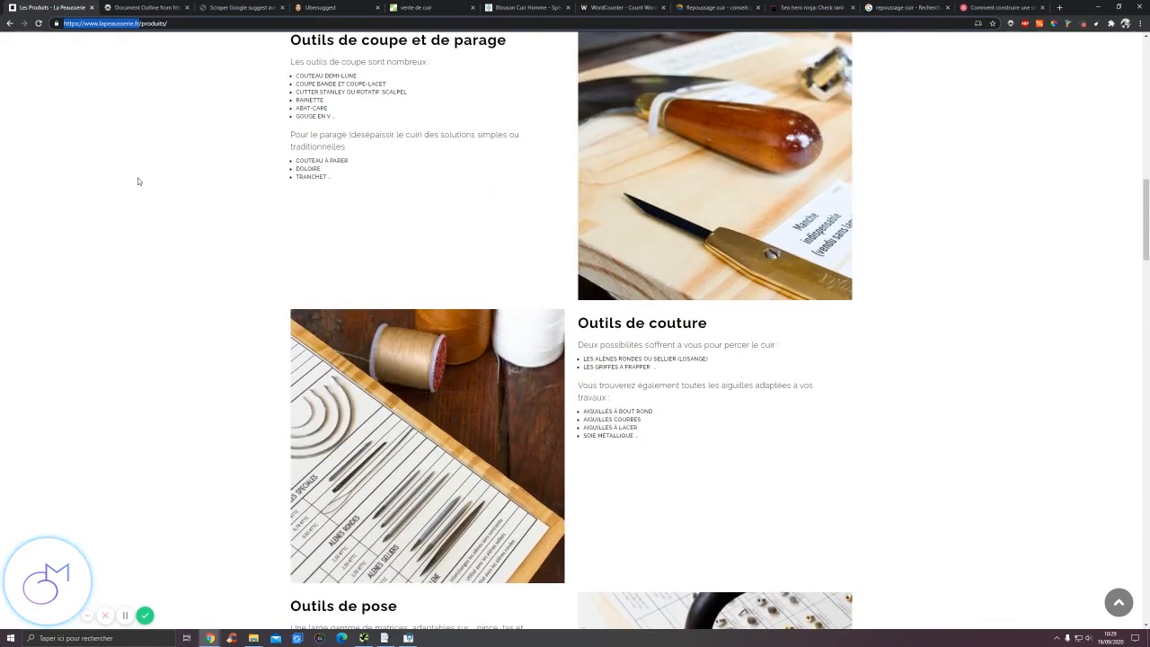
{"action": "scroll", "coordinate": [138, 181], "scroll_direction": "up", "scroll_amount": 6}
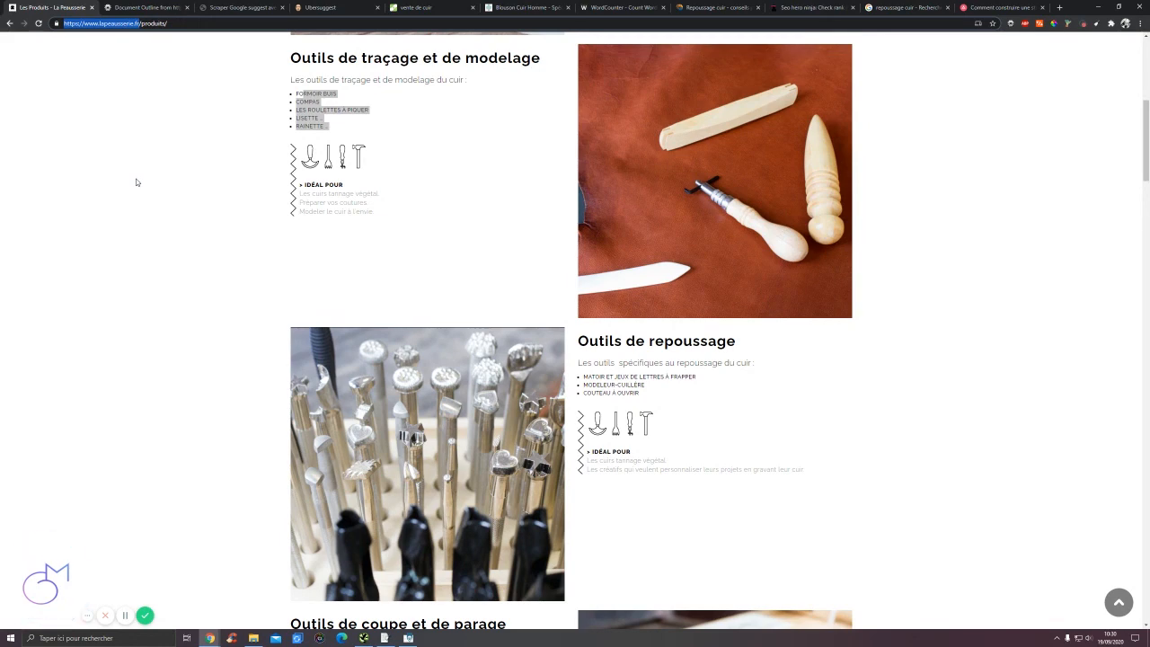
{"action": "scroll", "coordinate": [136, 183], "scroll_direction": "up", "scroll_amount": 2}
{"action": "scroll", "coordinate": [136, 182], "scroll_direction": "up", "scroll_amount": 3}
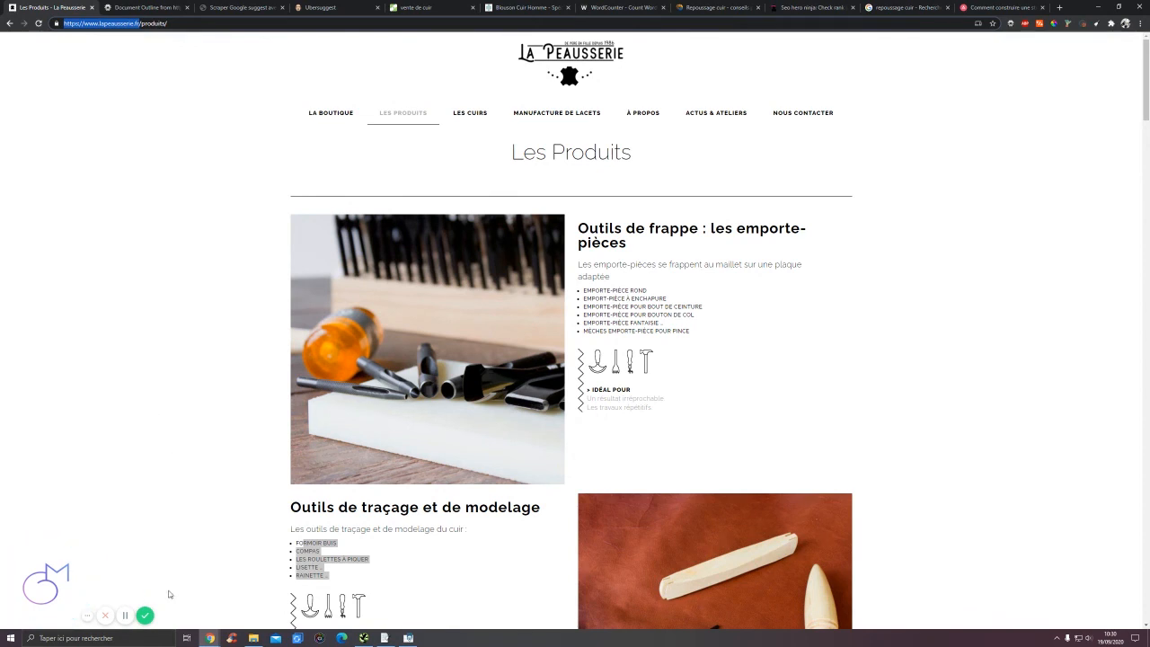
{"action": "left_click", "coordinate": [145, 616]}
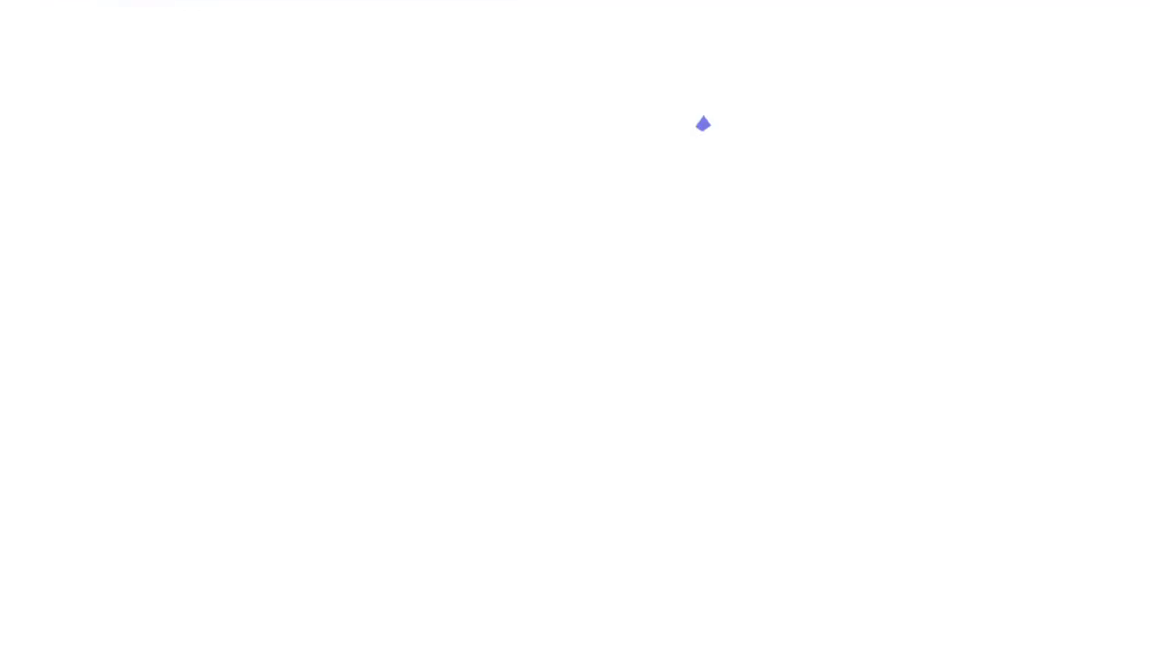